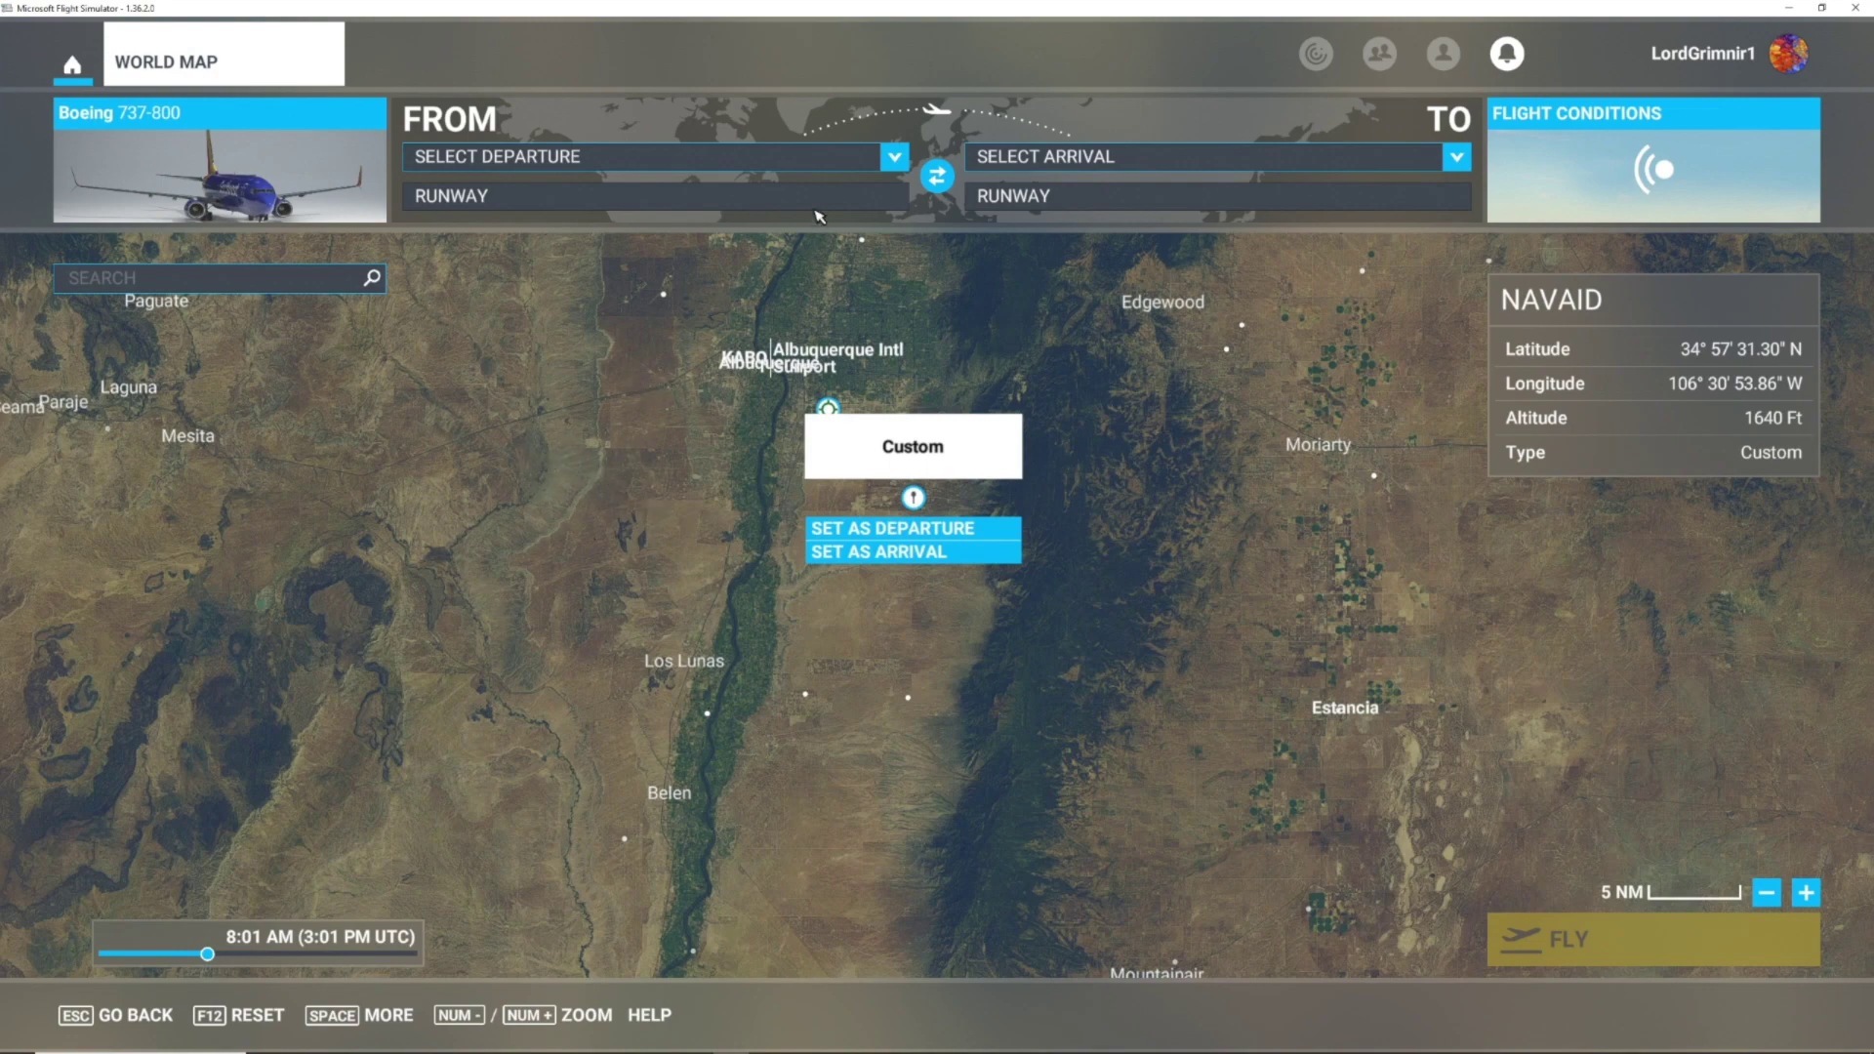
Find KABQ Albuquerque Intl Sunport and set it as the flight's departure airport
left_click(894, 157)
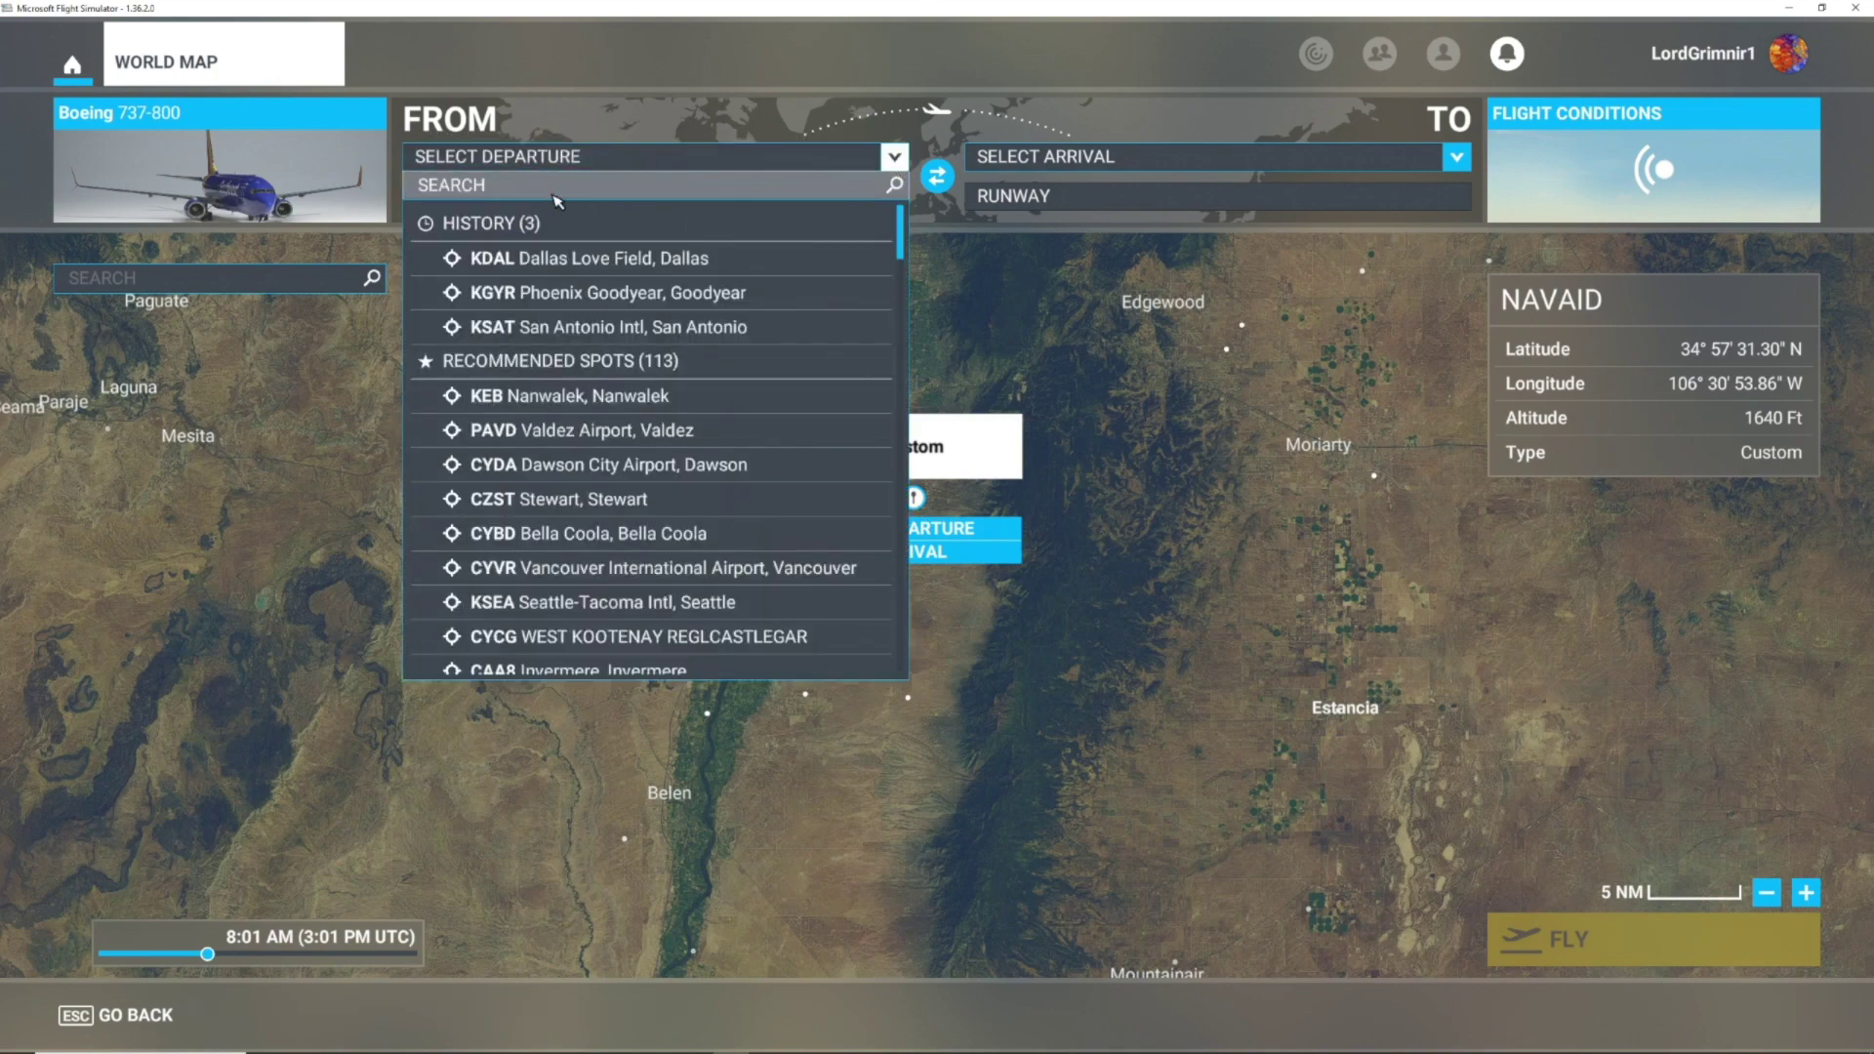
left_click(554, 193)
type("k")
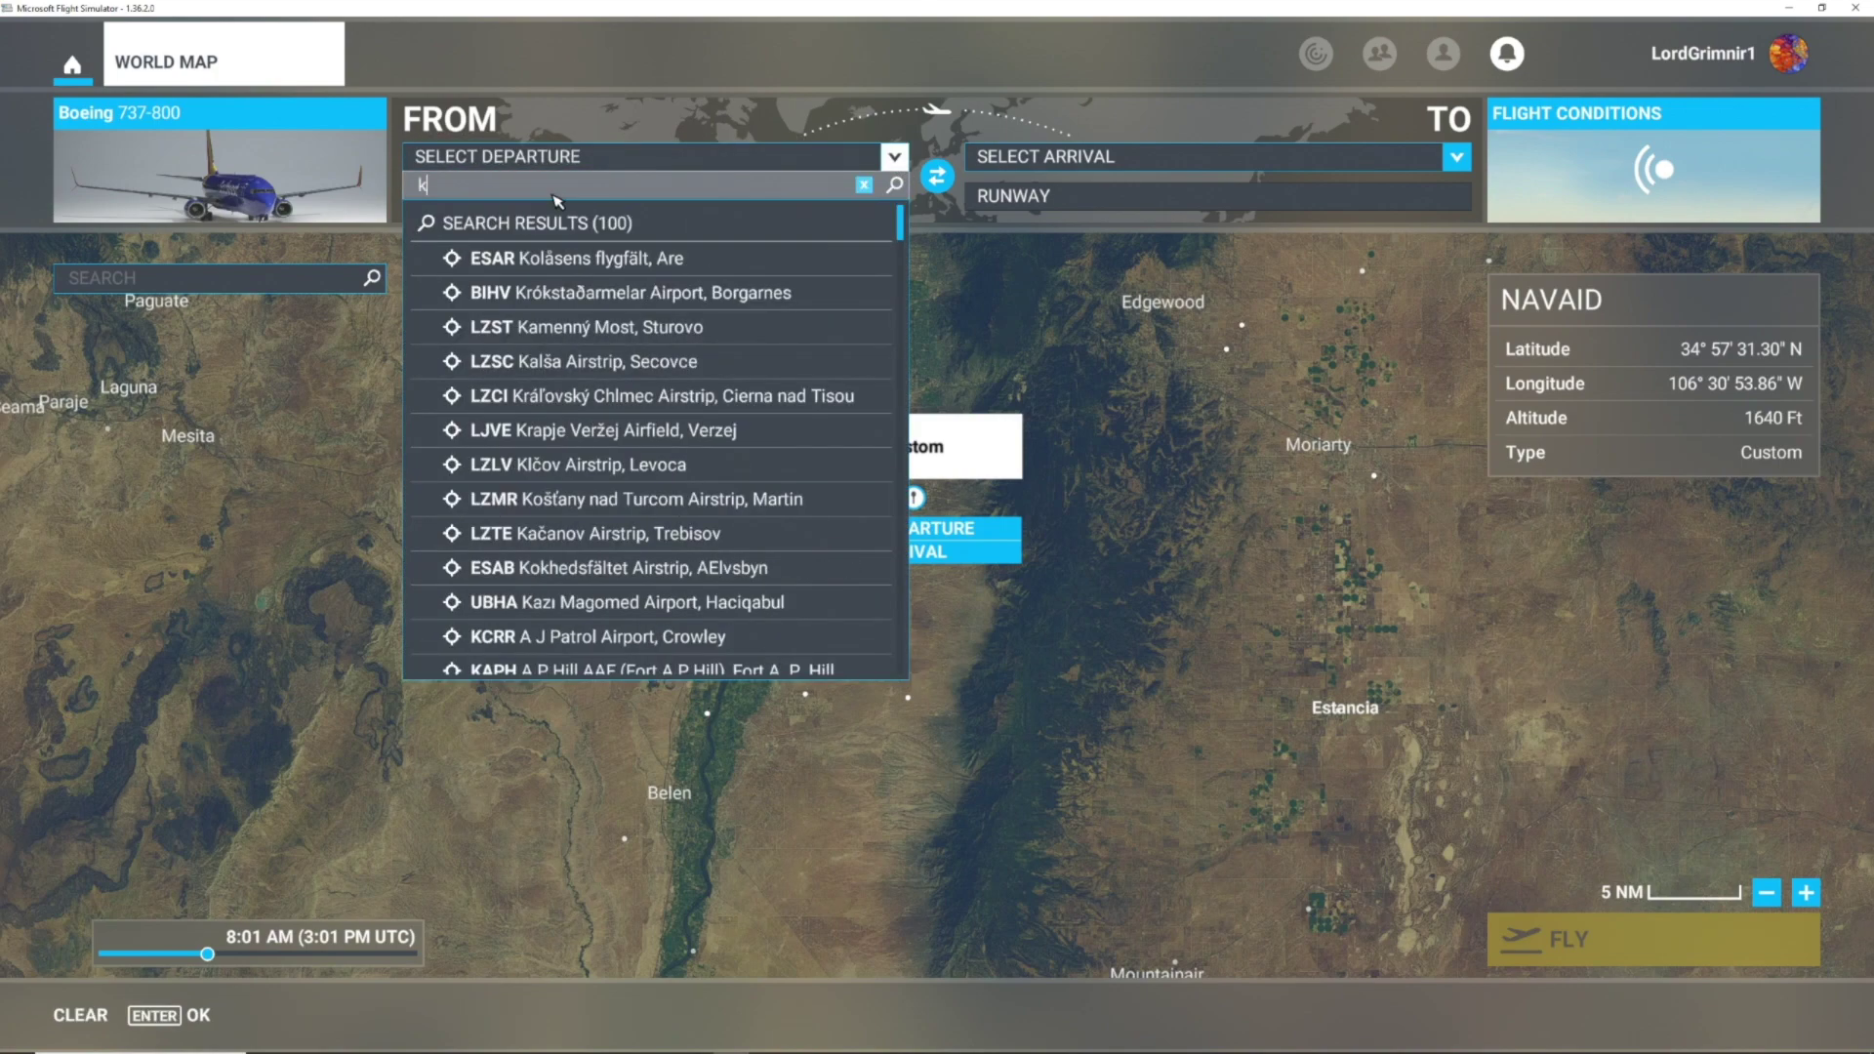
type("abq")
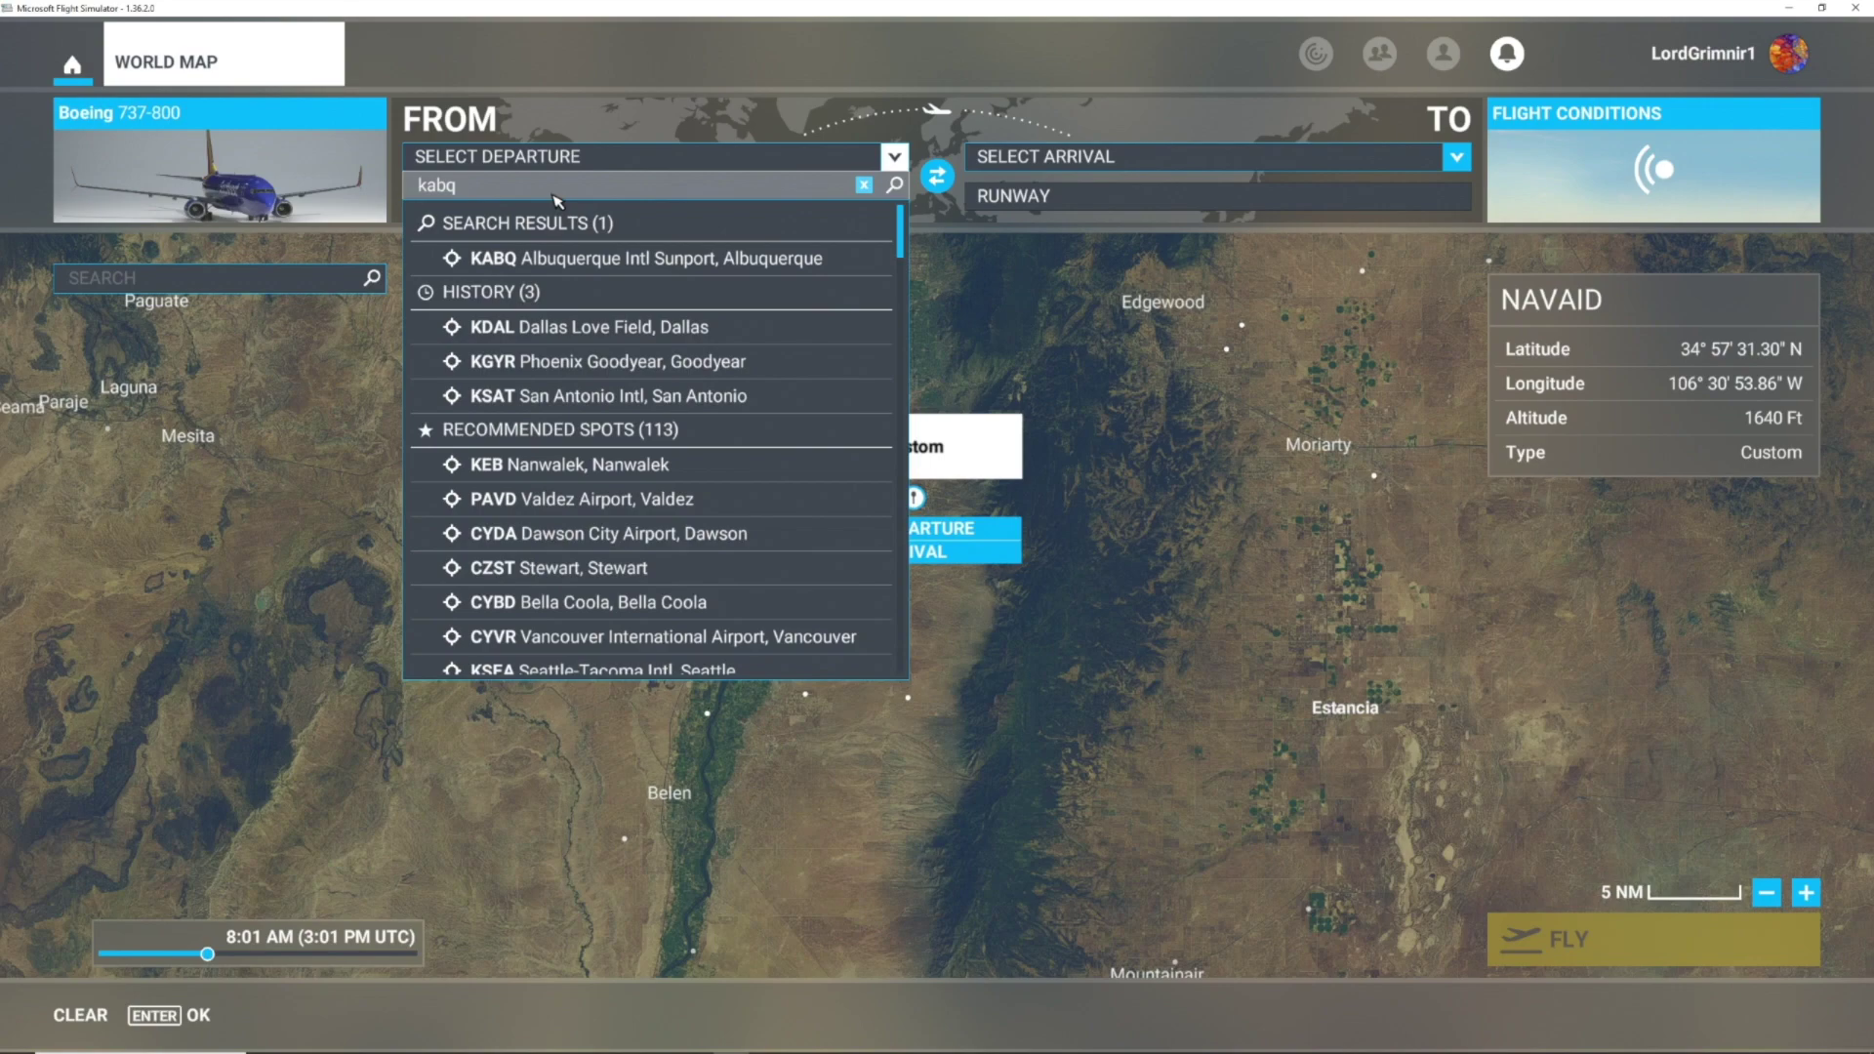
left_click(571, 258)
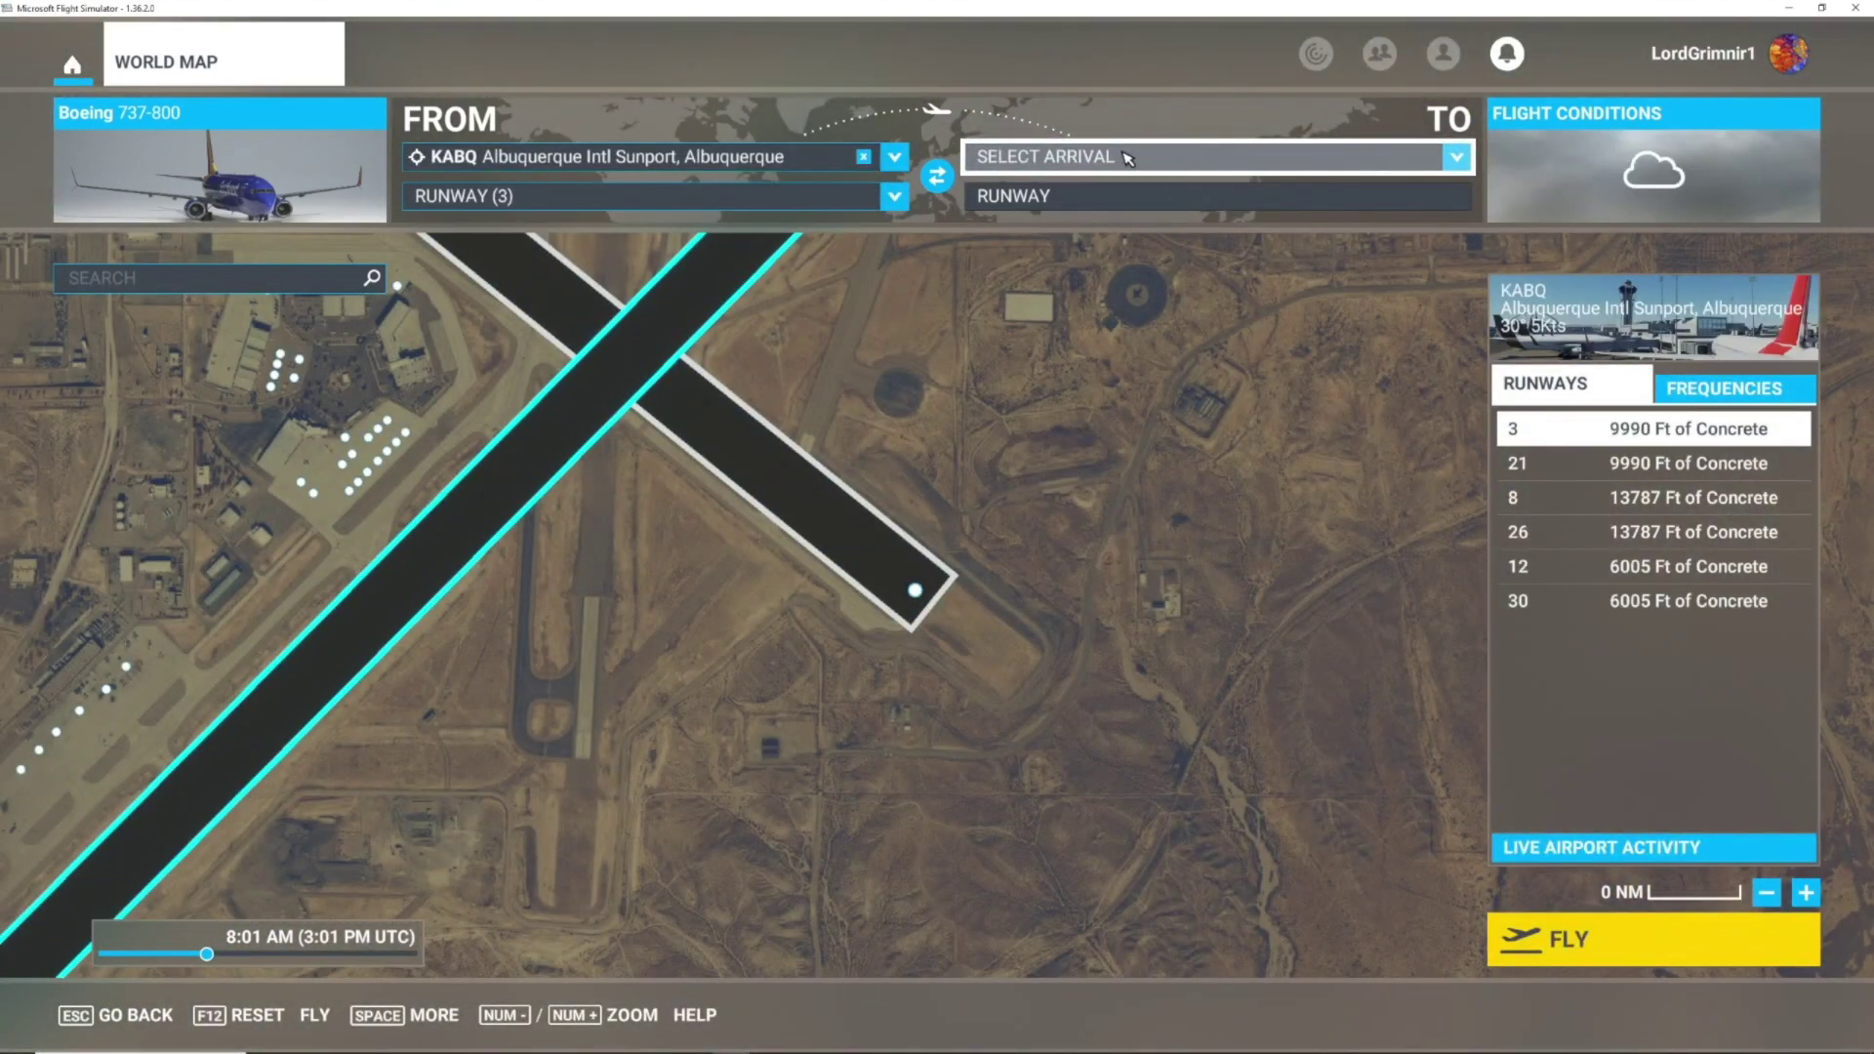
Find KDEN Denver Intl and set it as the flight's arrival airport
left_click(1128, 158)
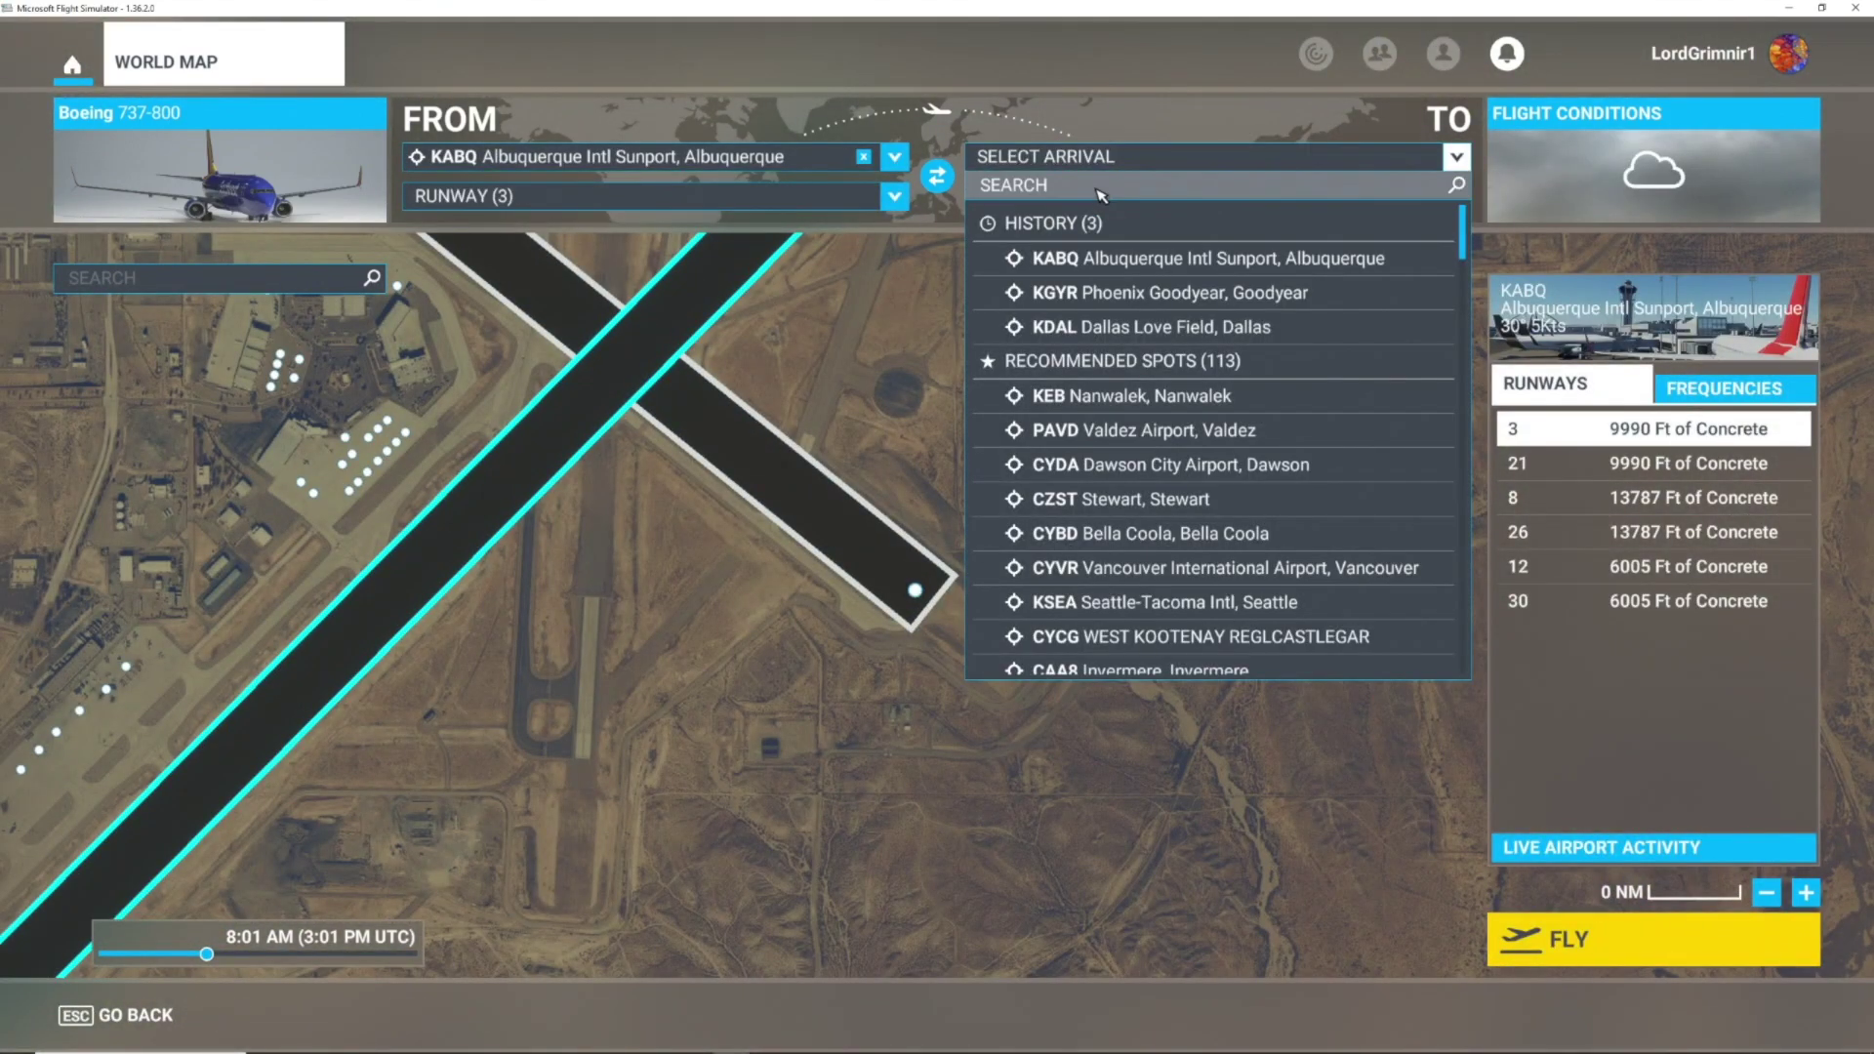
type("kden")
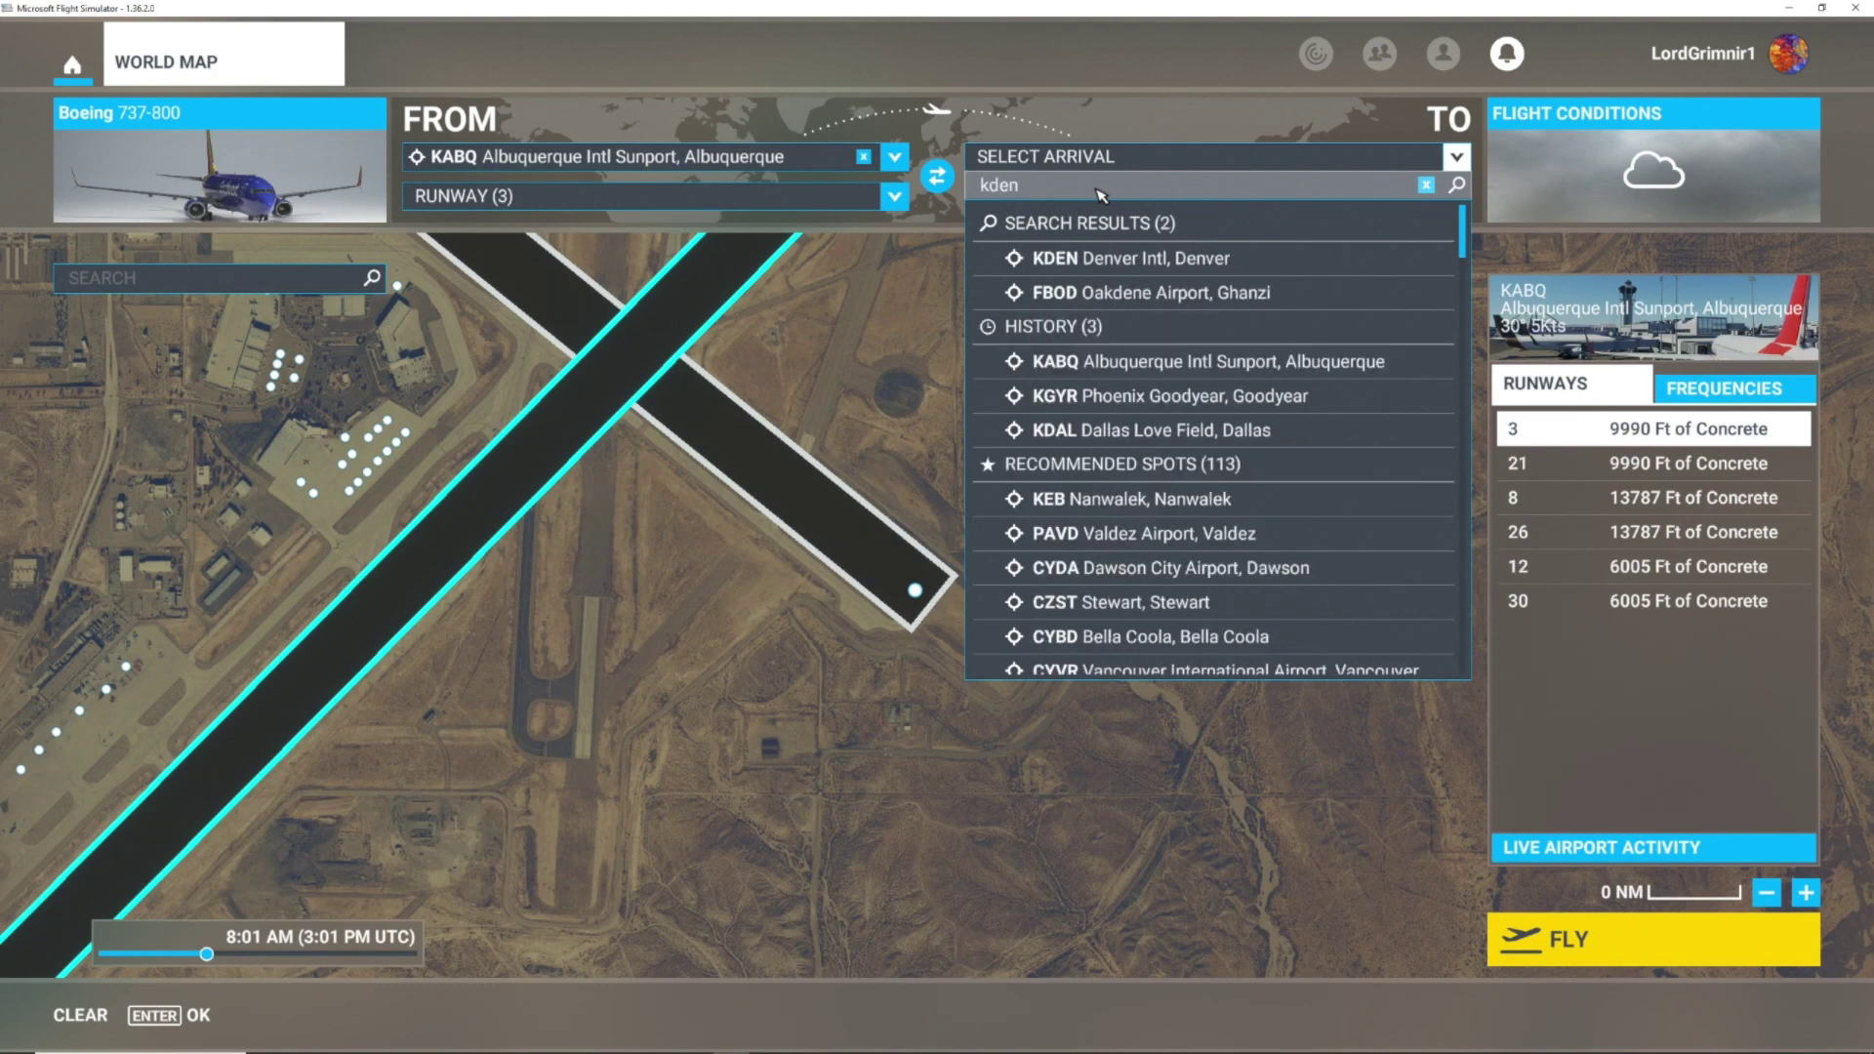
left_click(1123, 258)
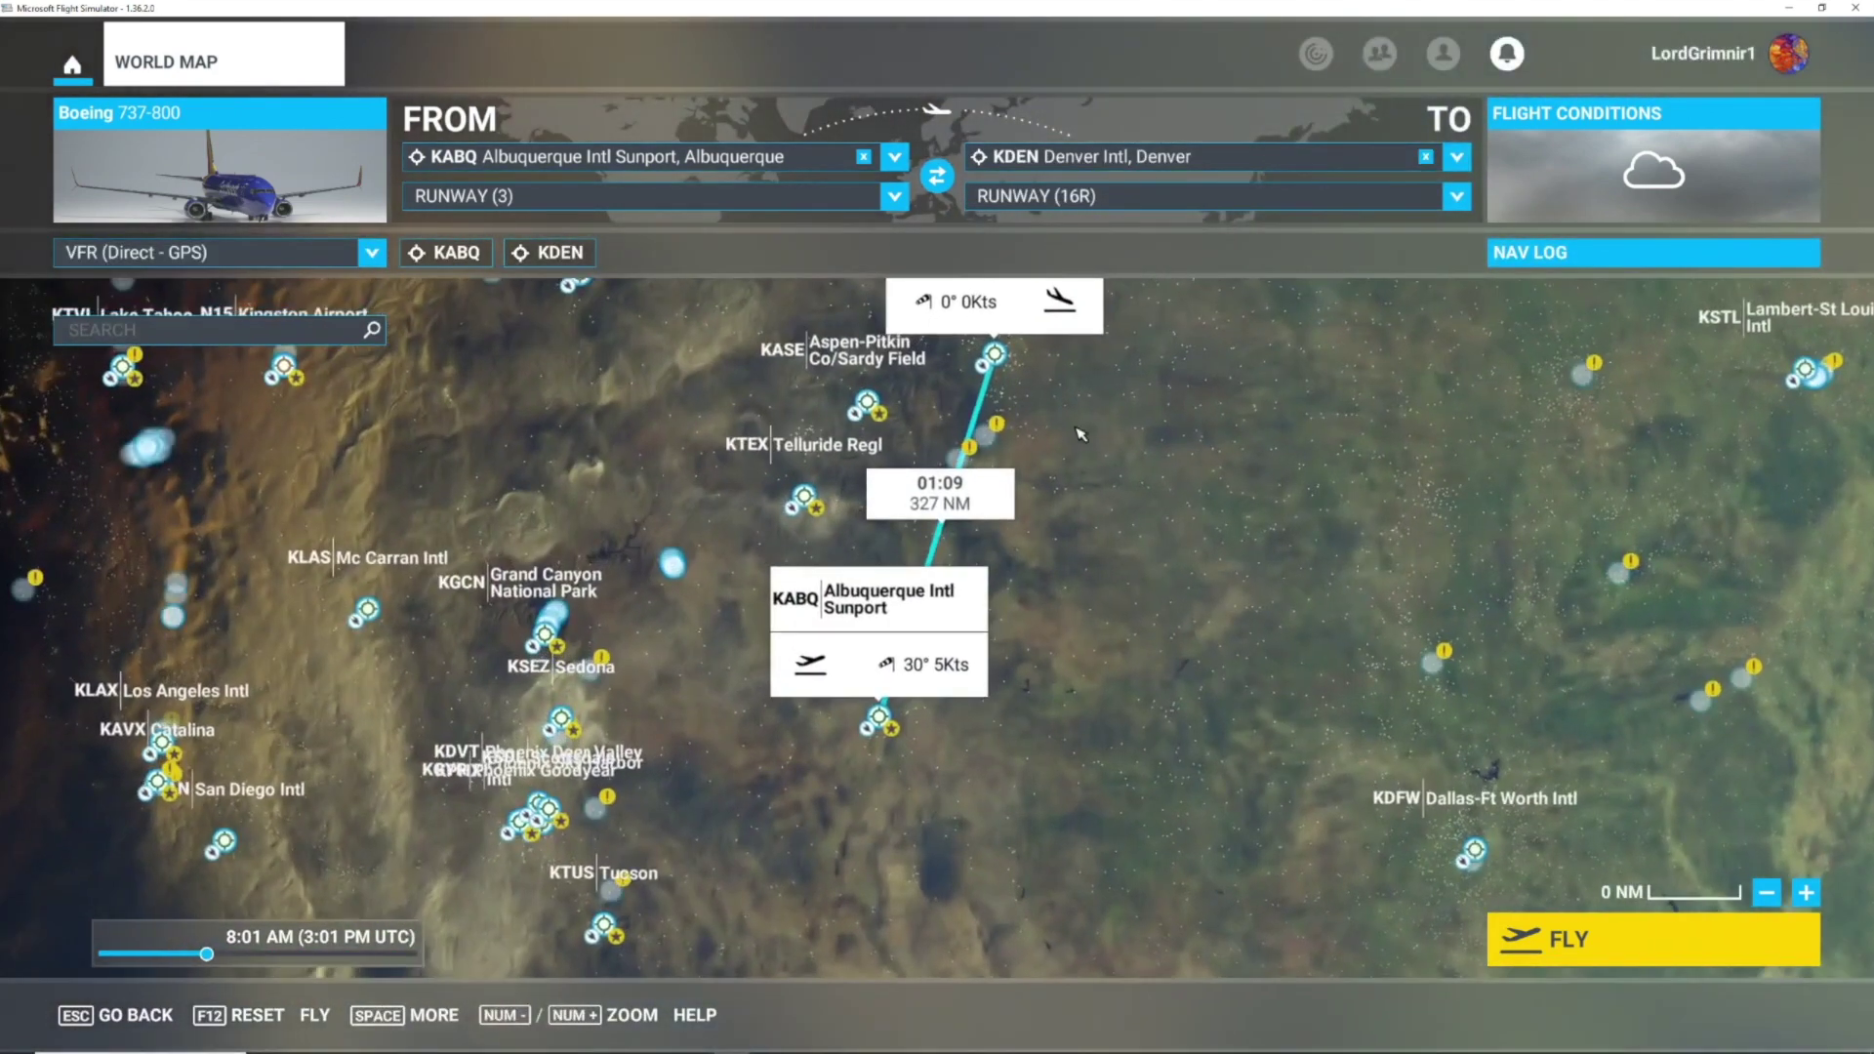
Set the Gate A 1 parking spot at the Albuquerque terminal as the departure position
scroll(664, 550, "up", 10)
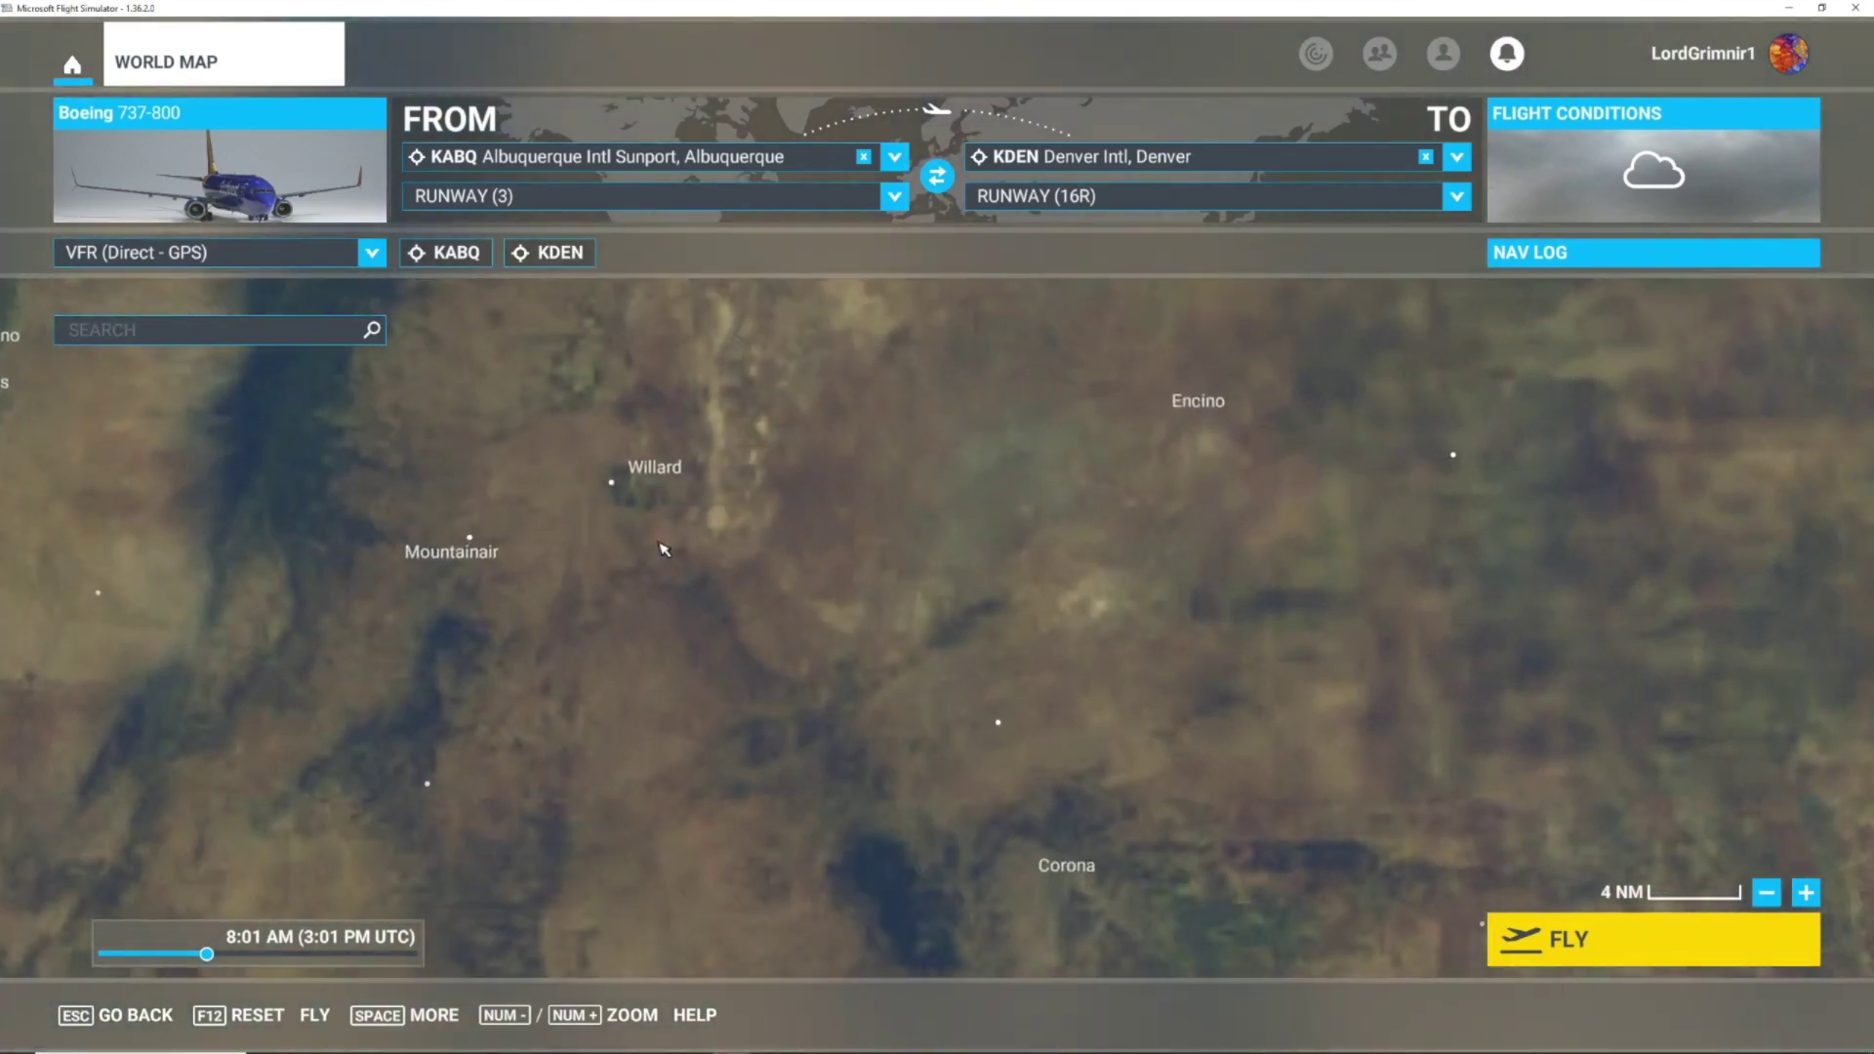
left_click(456, 252)
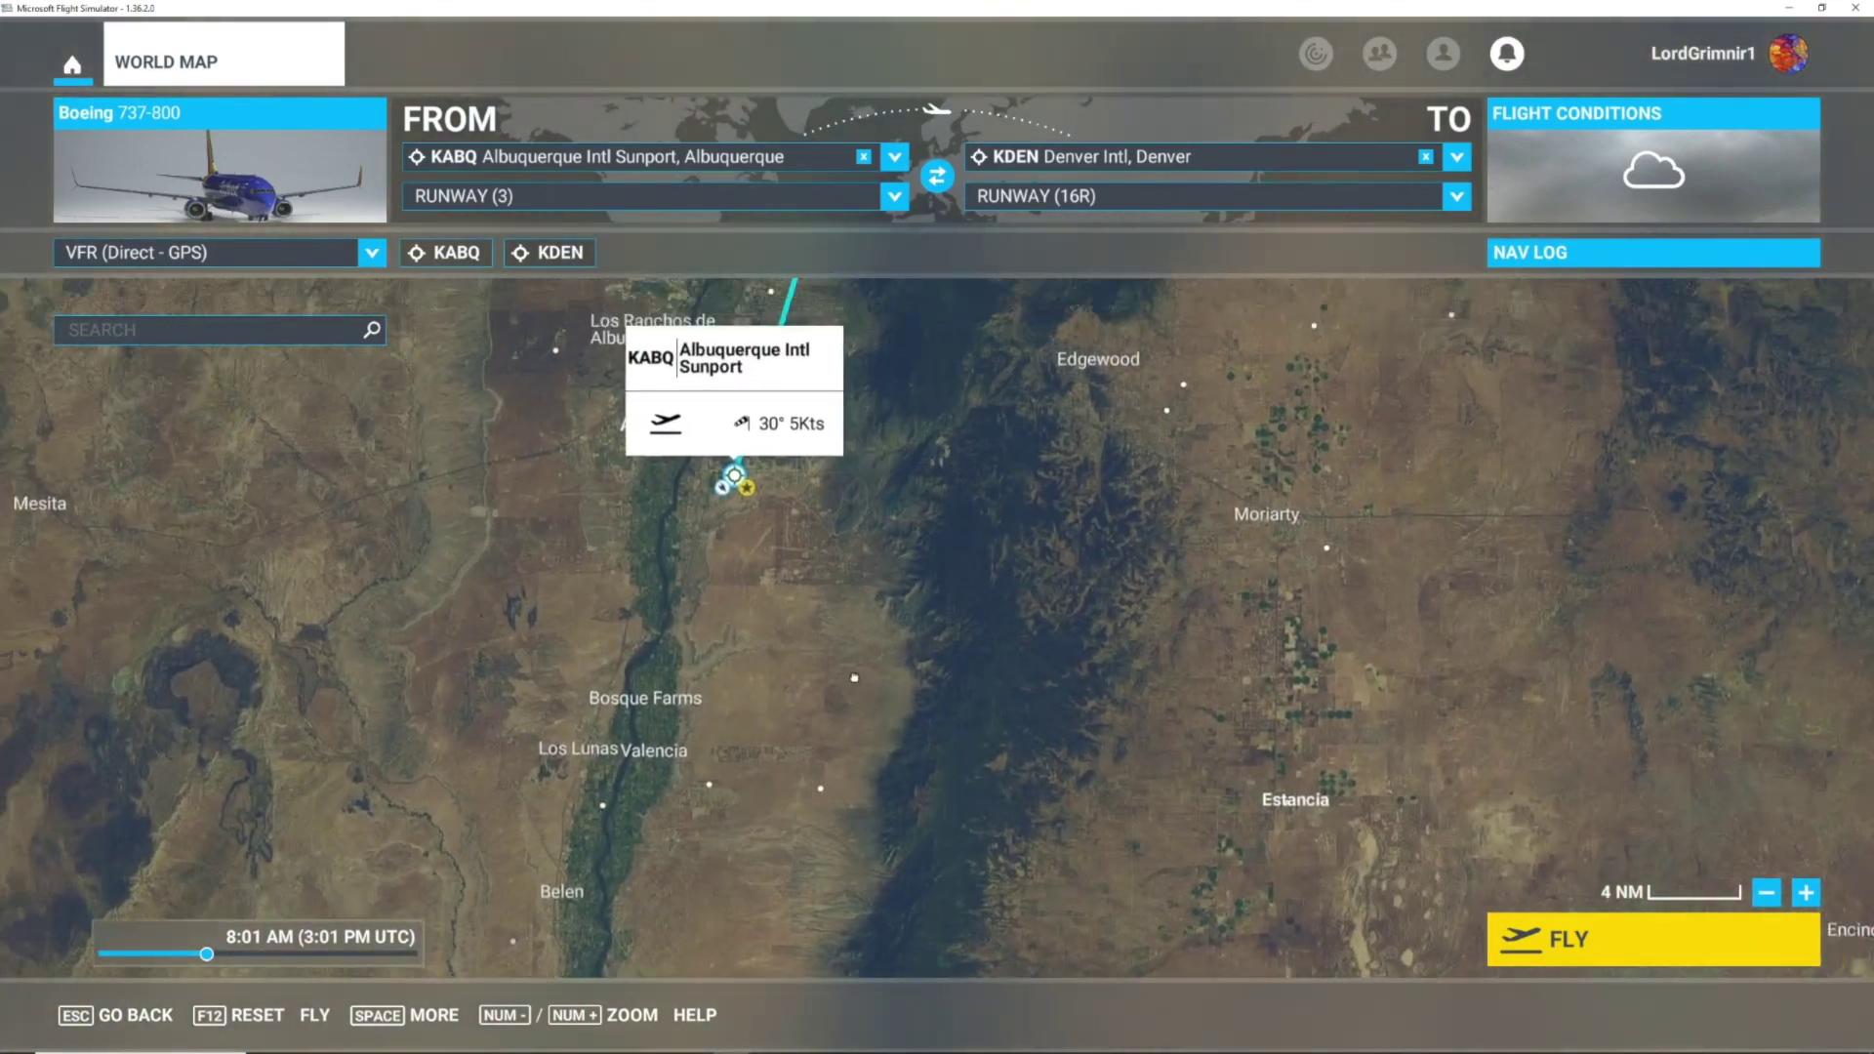
scroll(854, 676, "up", 4)
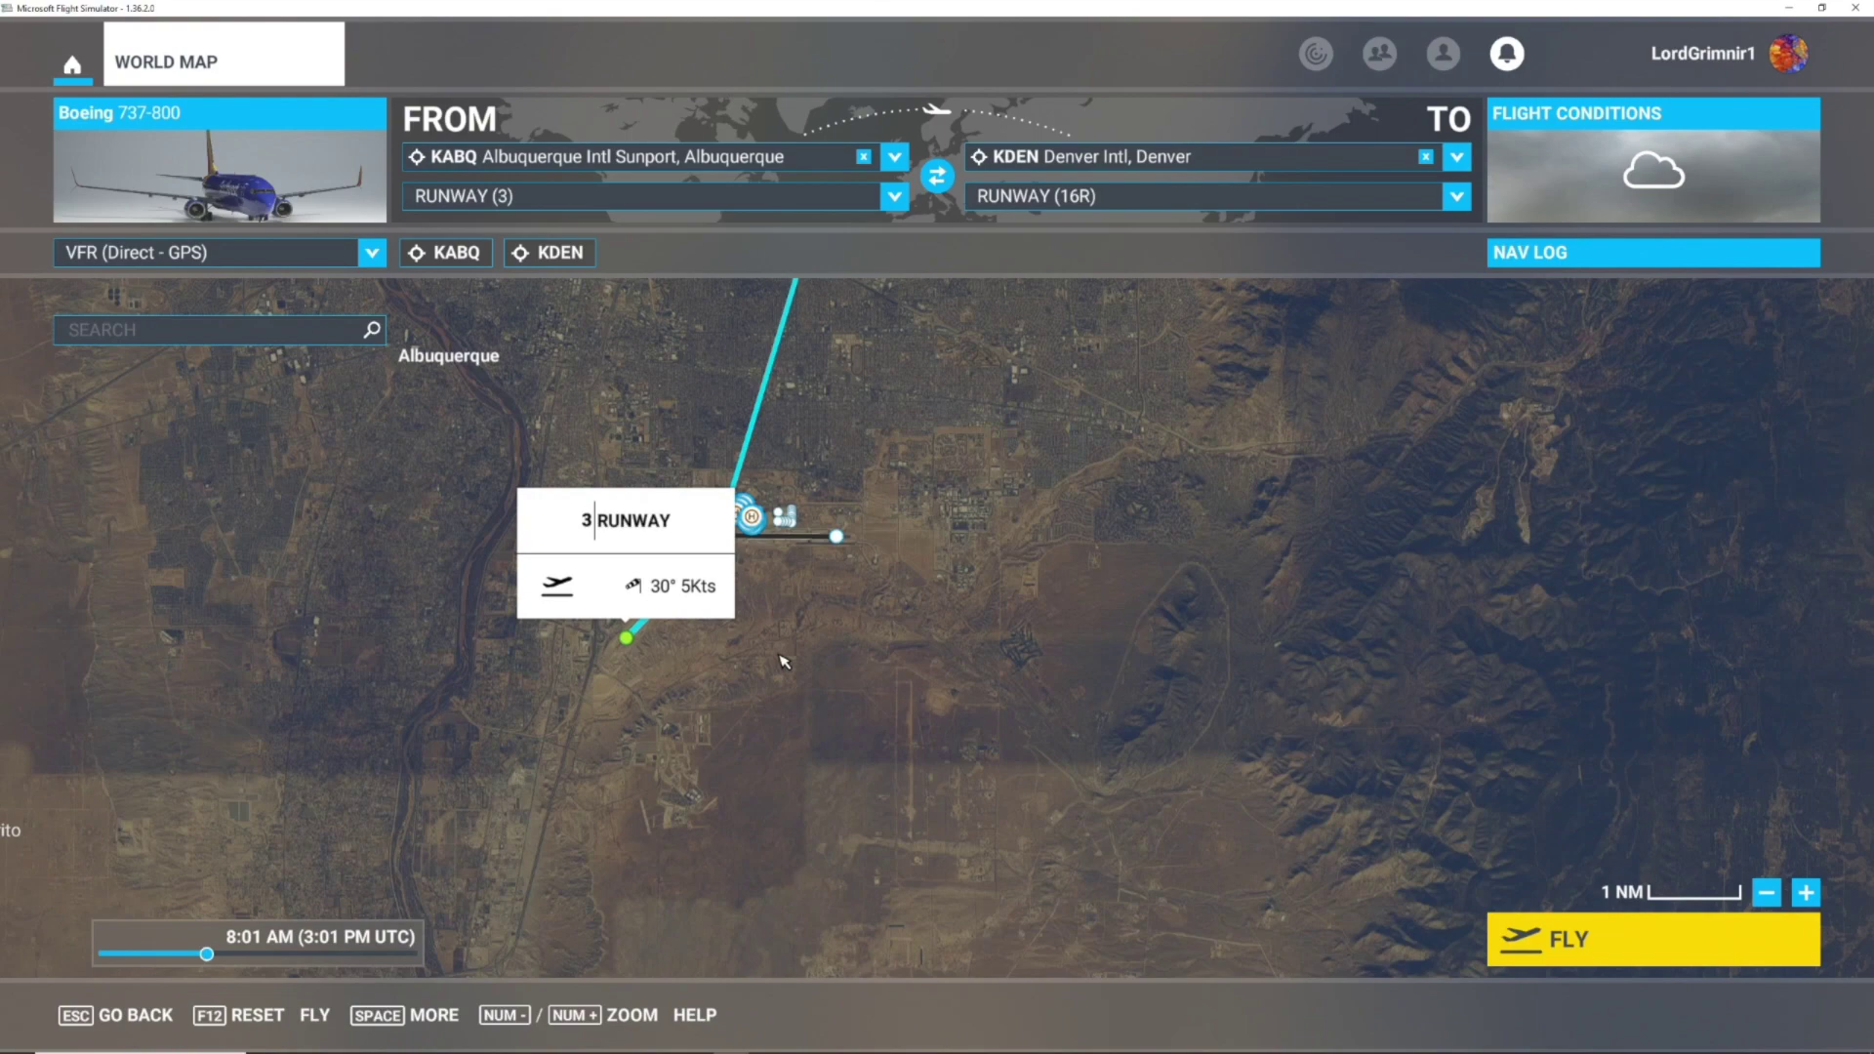
scroll(784, 662, "up", 3)
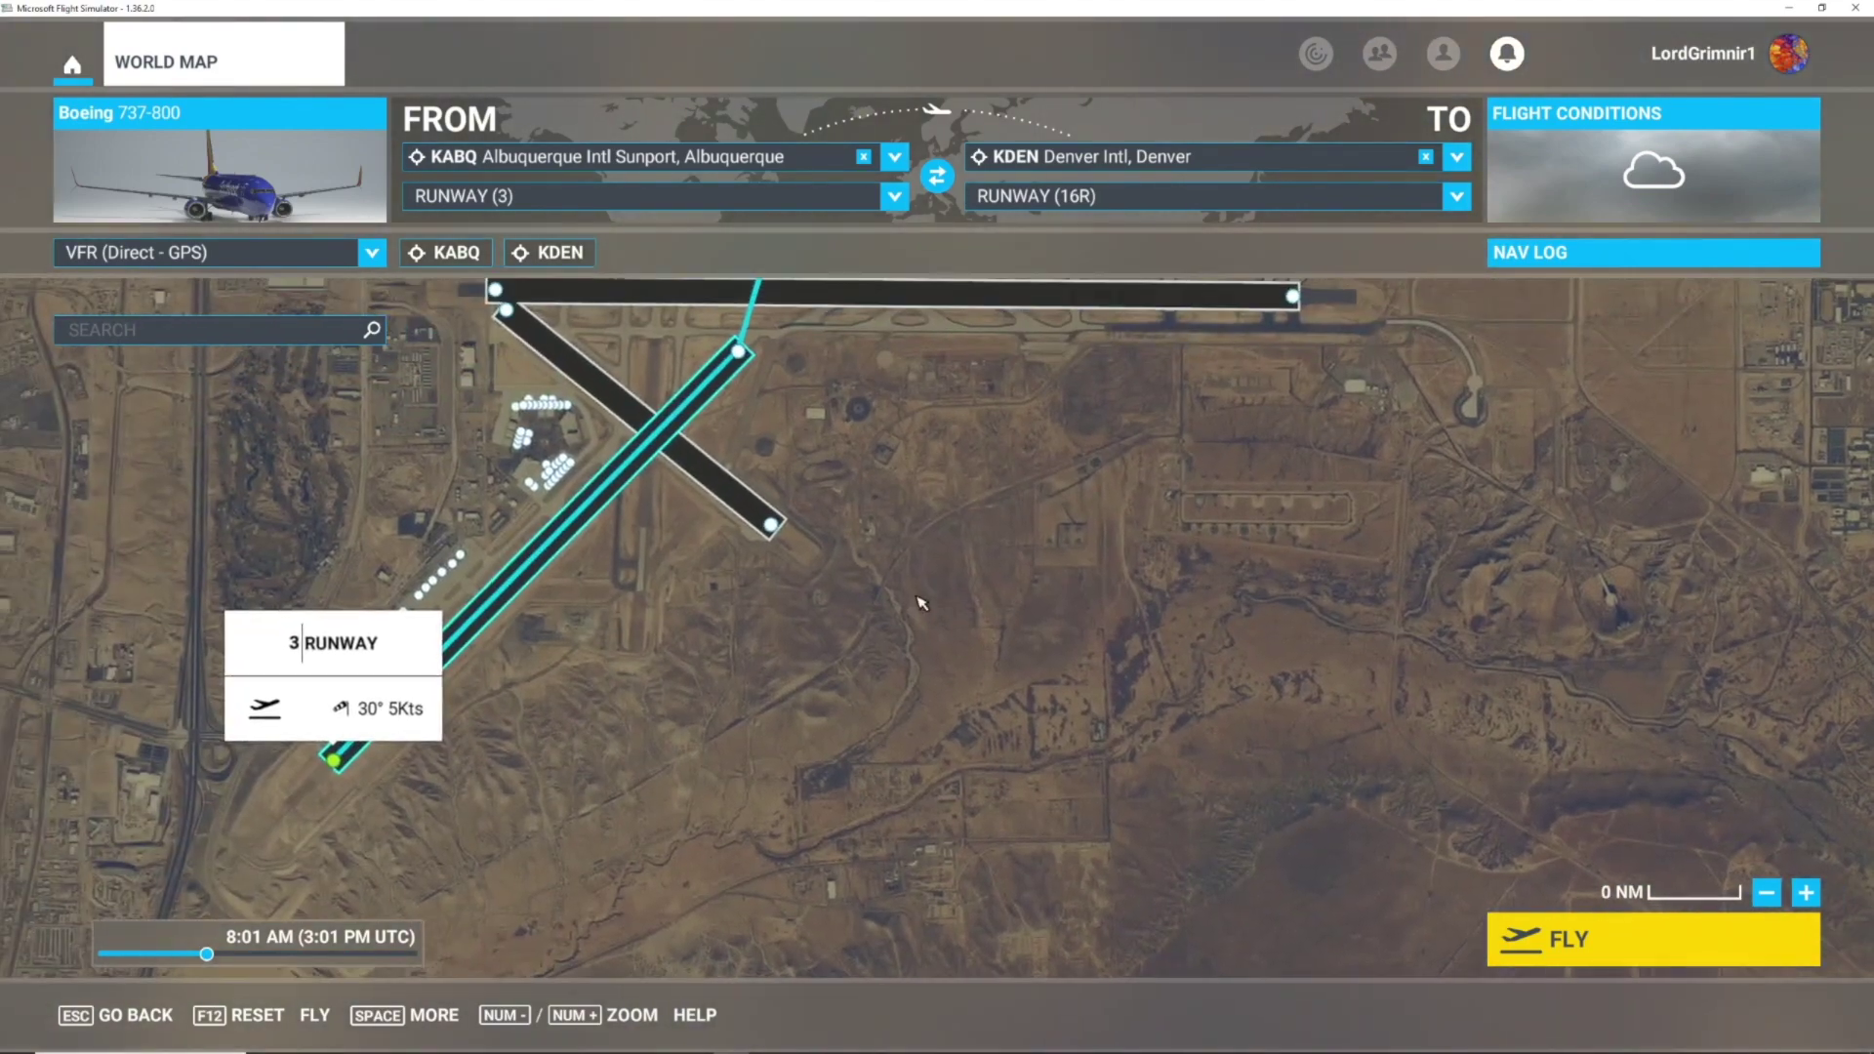
scroll(594, 512, "up", 5)
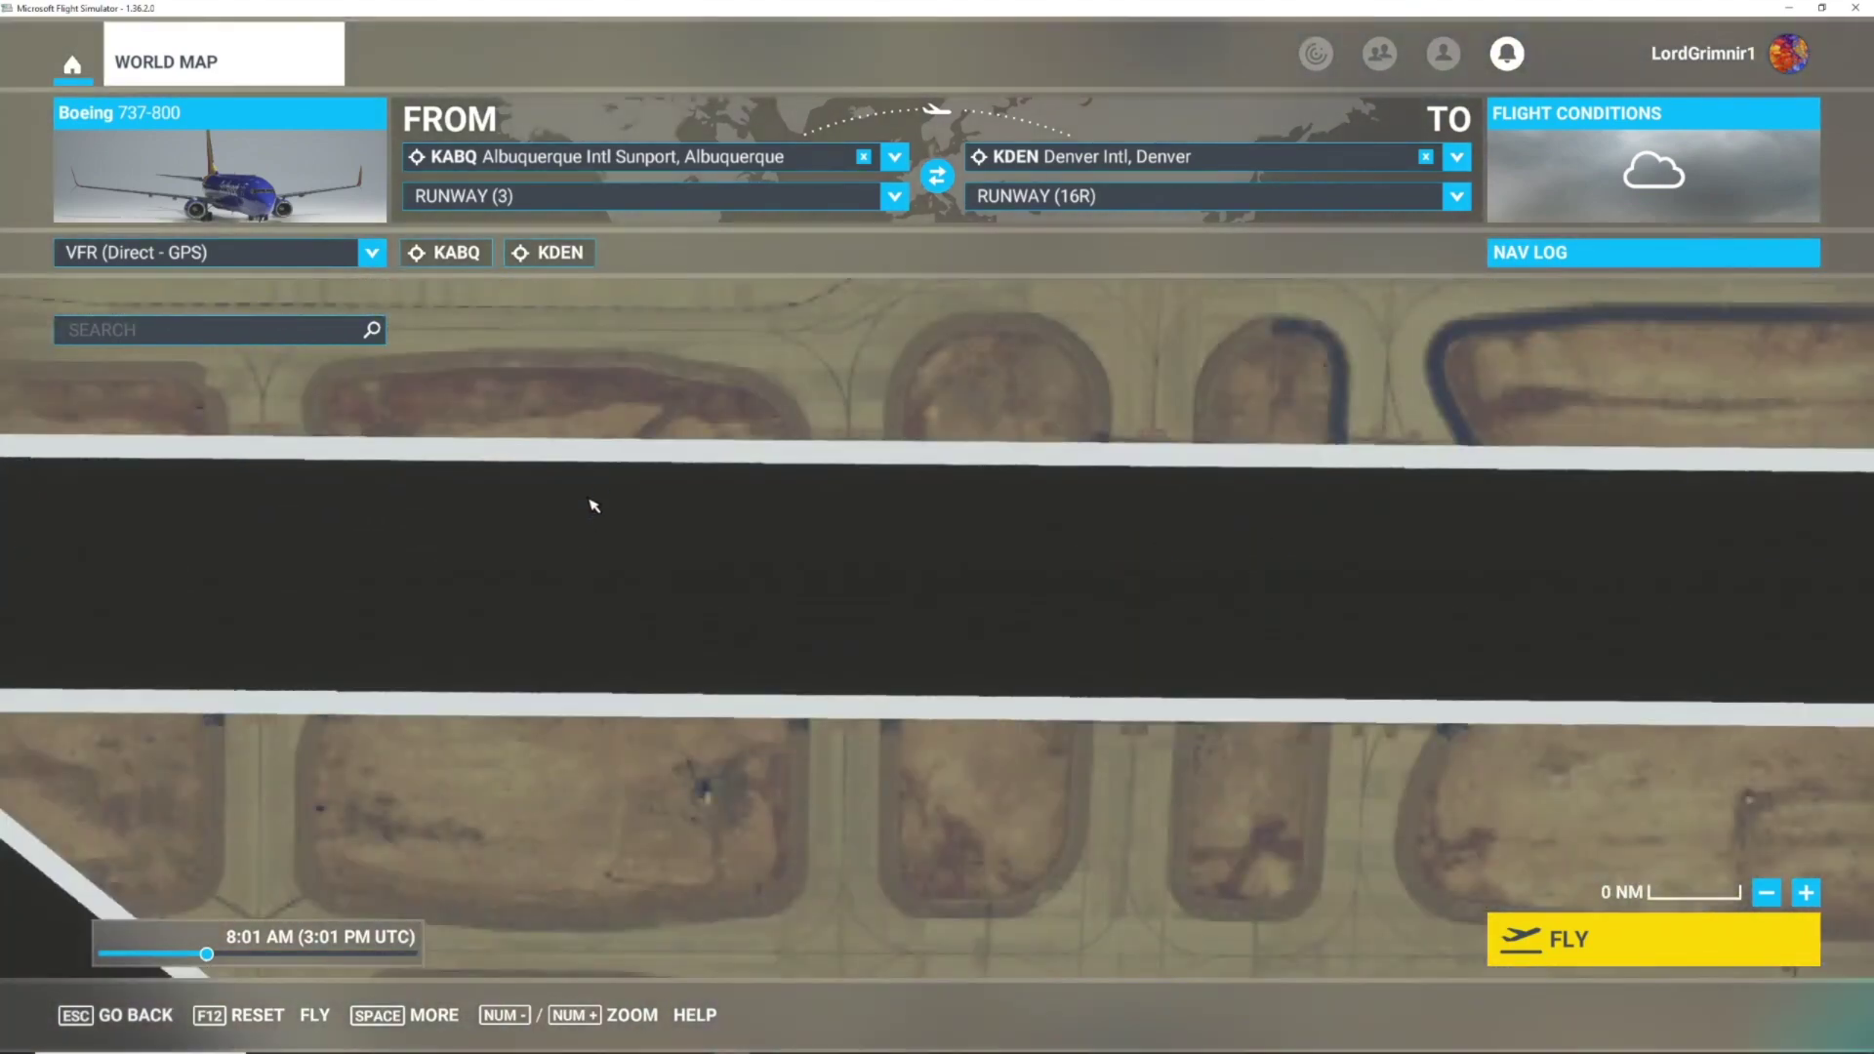
scroll(682, 419, "down", 3)
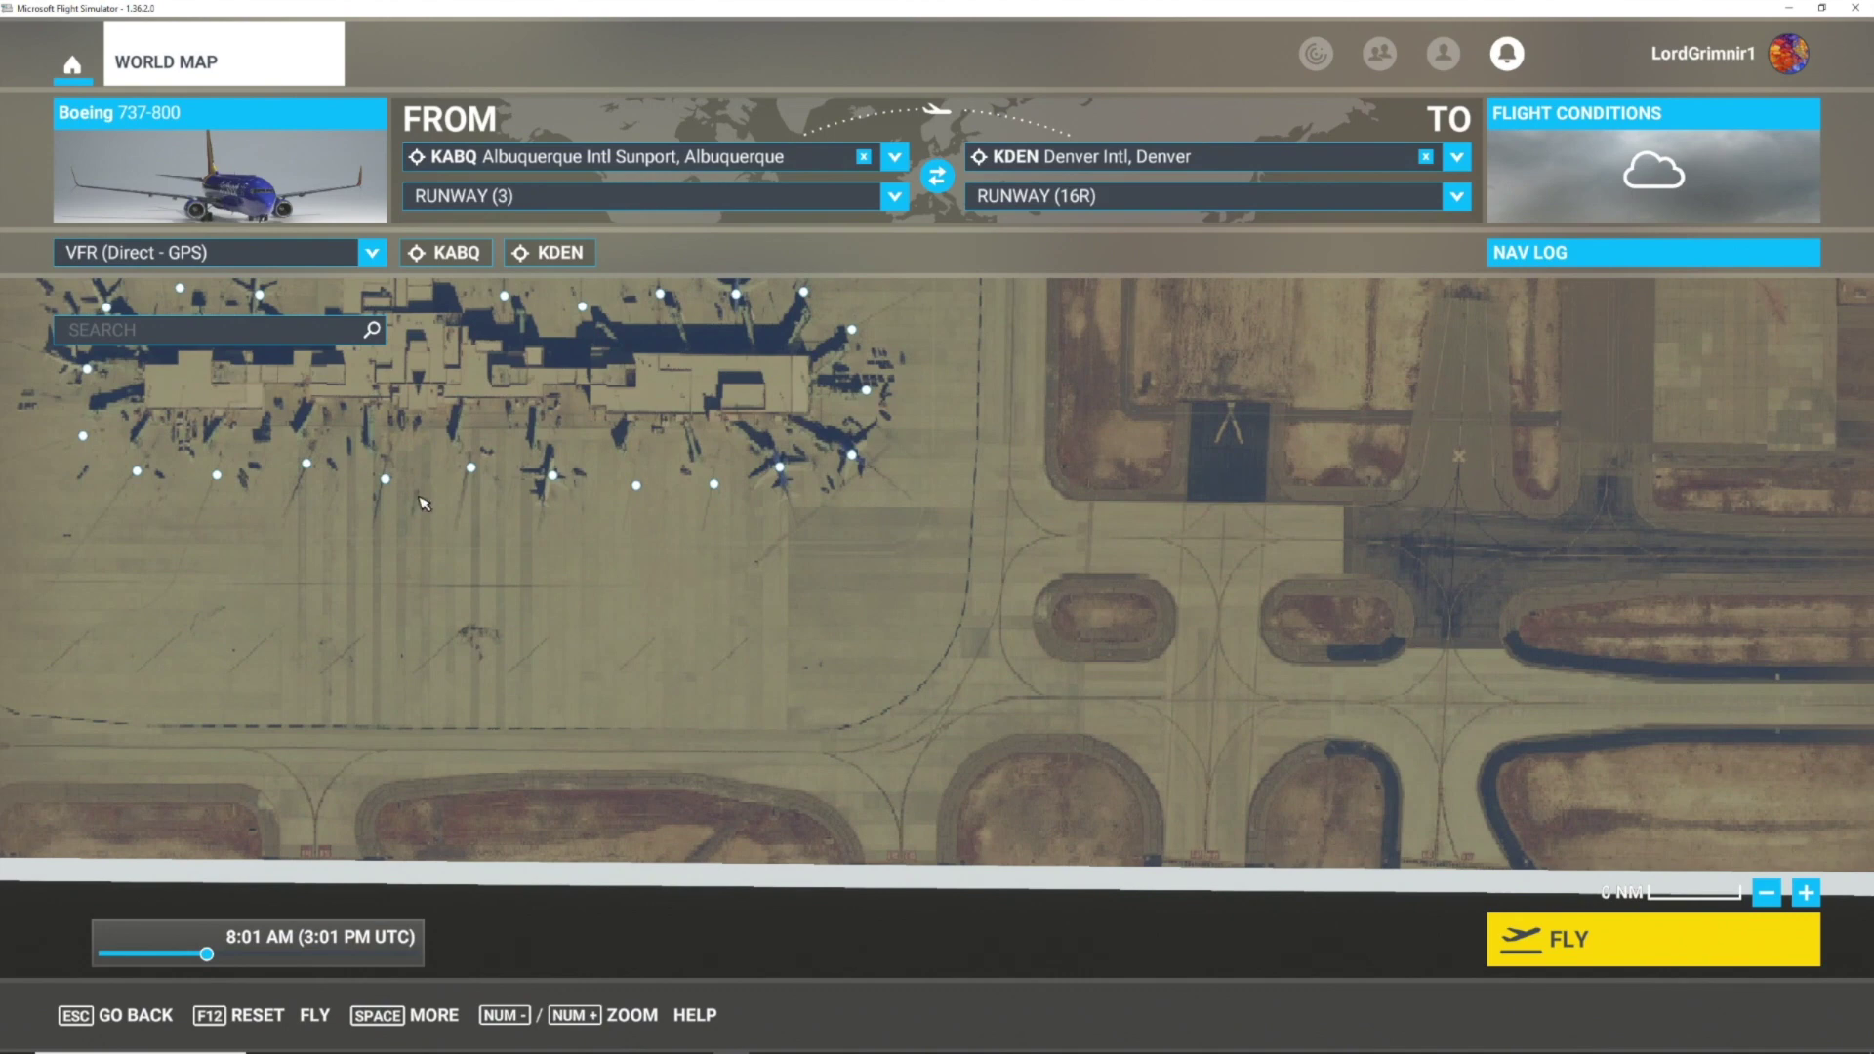
mouse_move(474, 471)
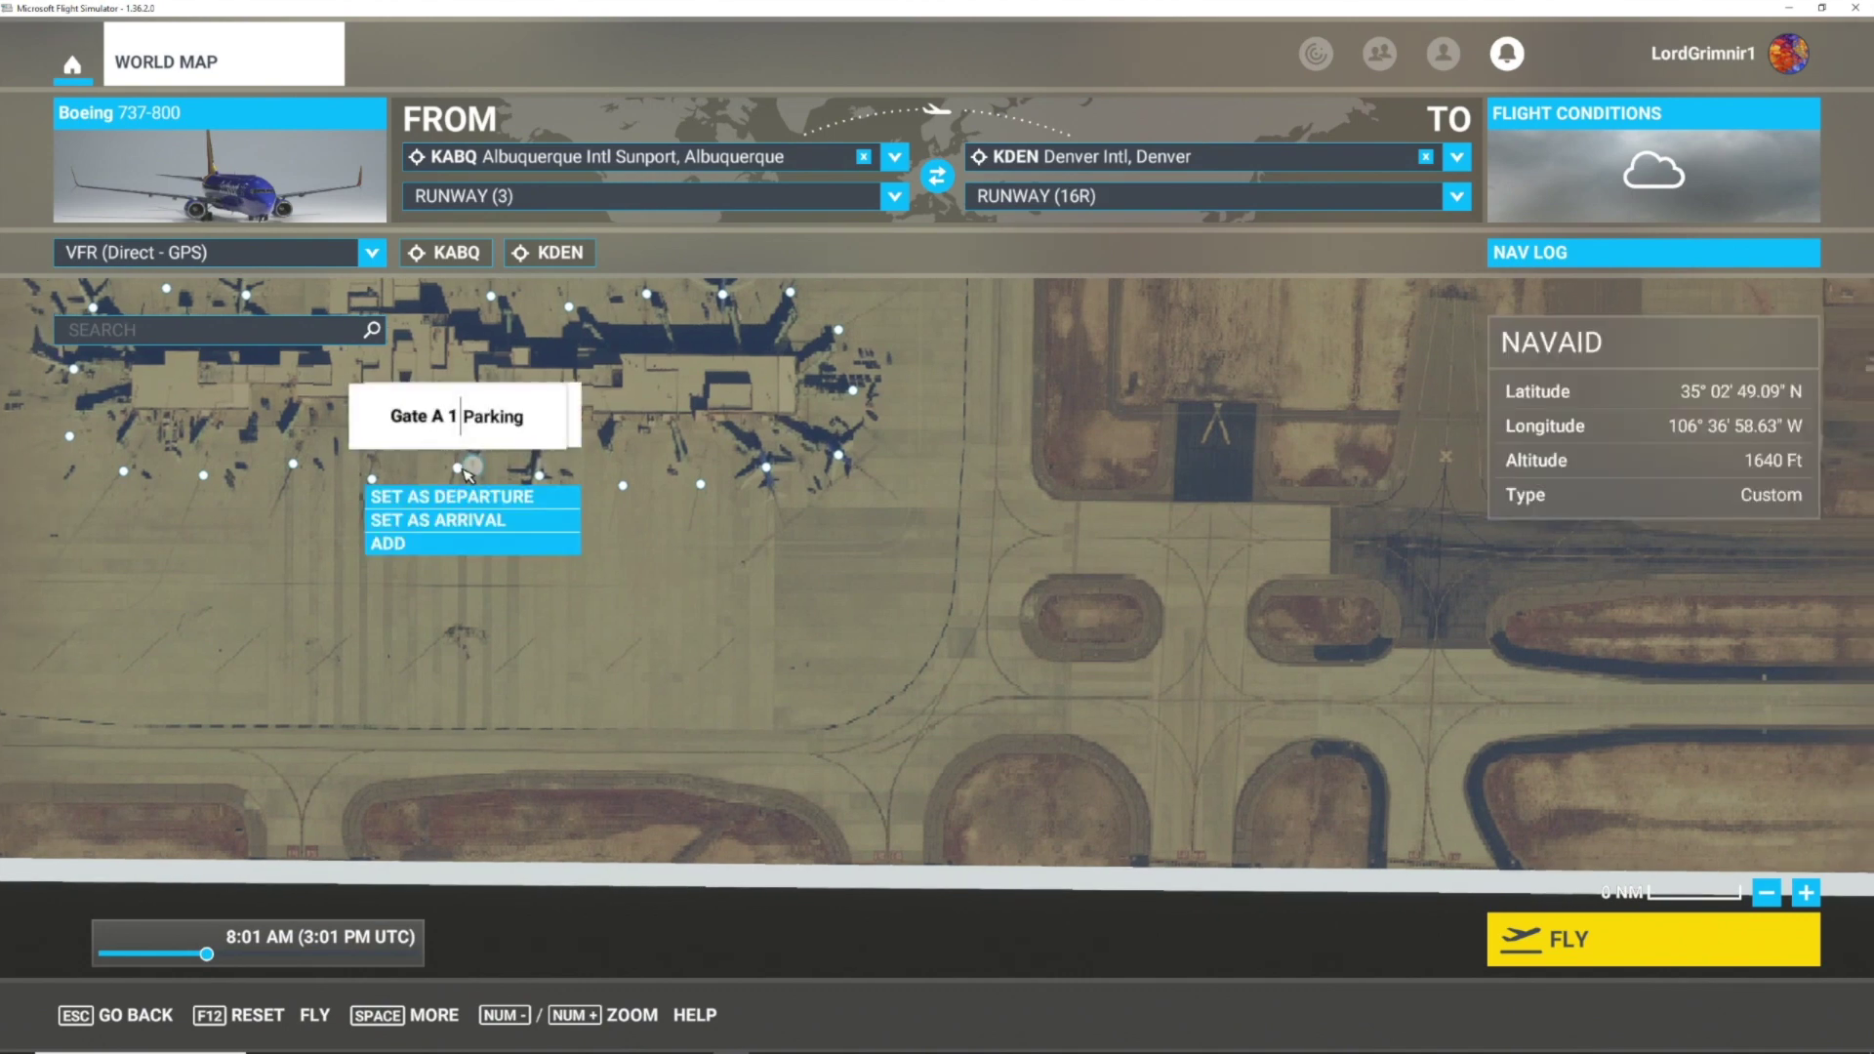
left_click(457, 470)
left_click(457, 499)
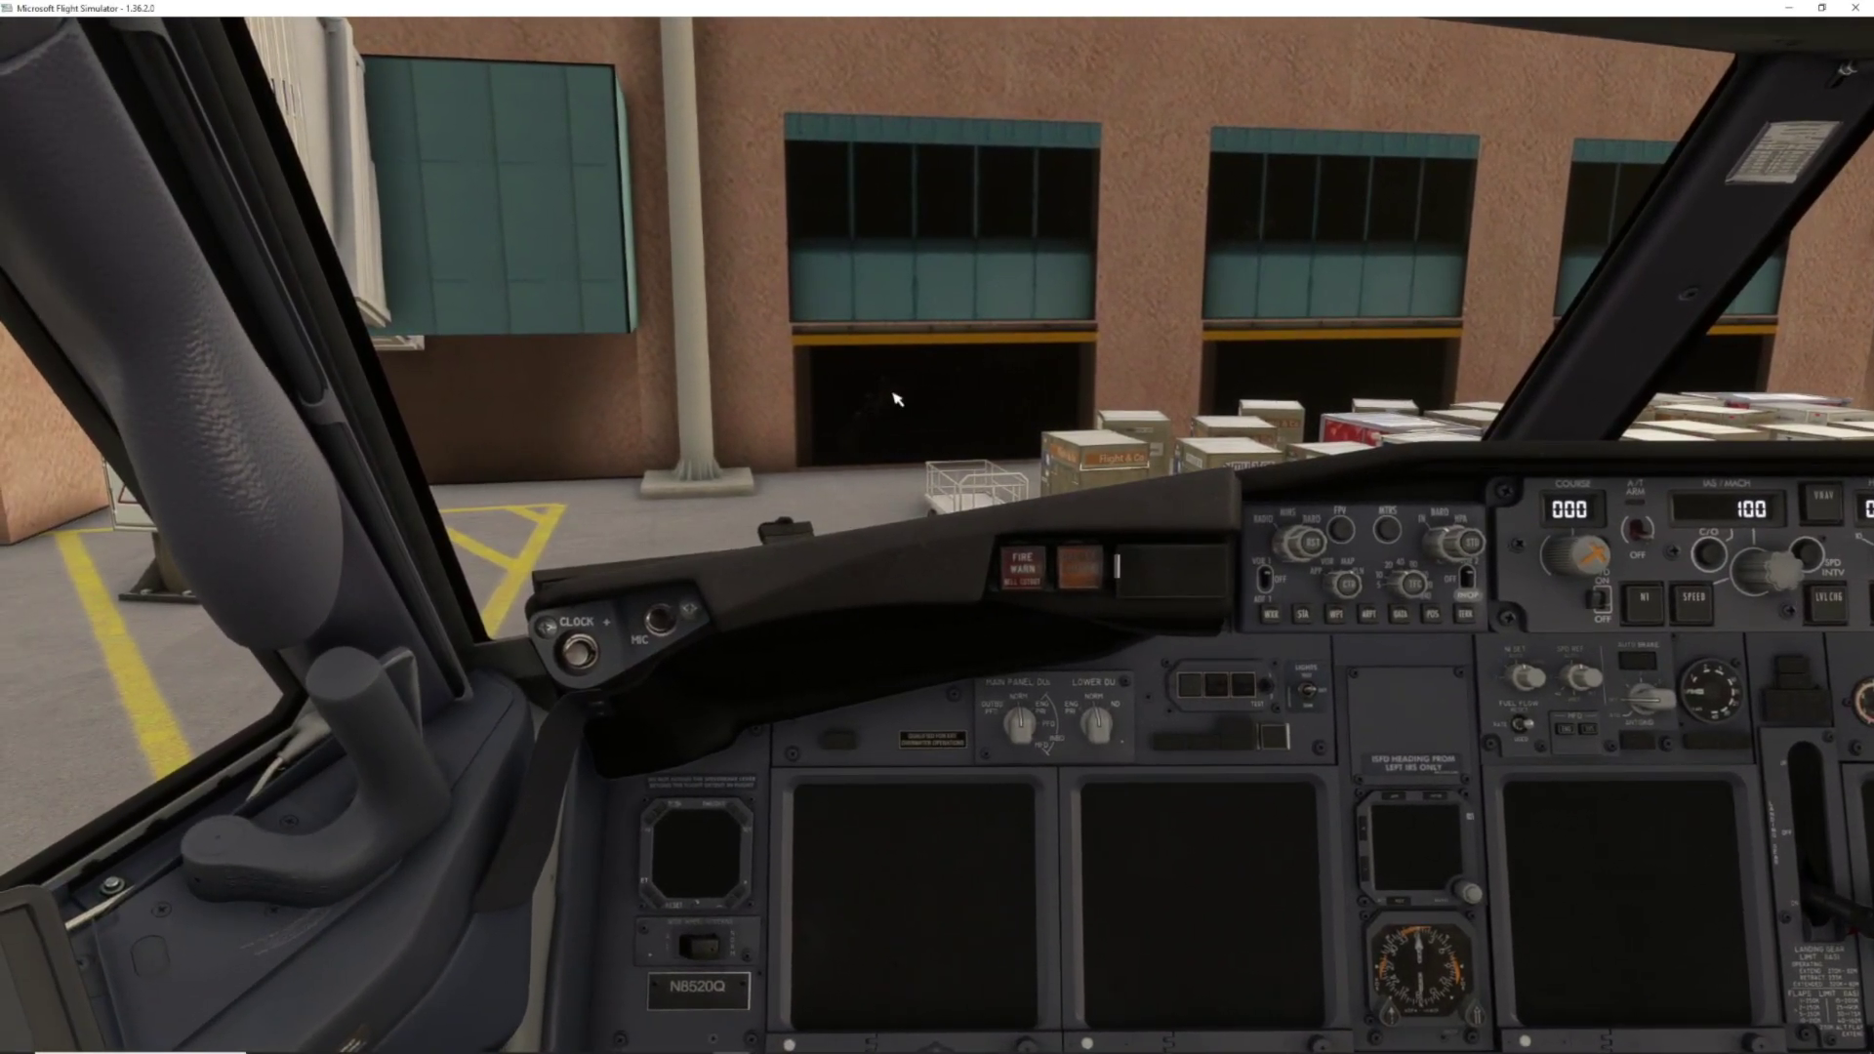
View the parked aircraft from outside, return to the cockpit and look over the centre pedestal
key("End")
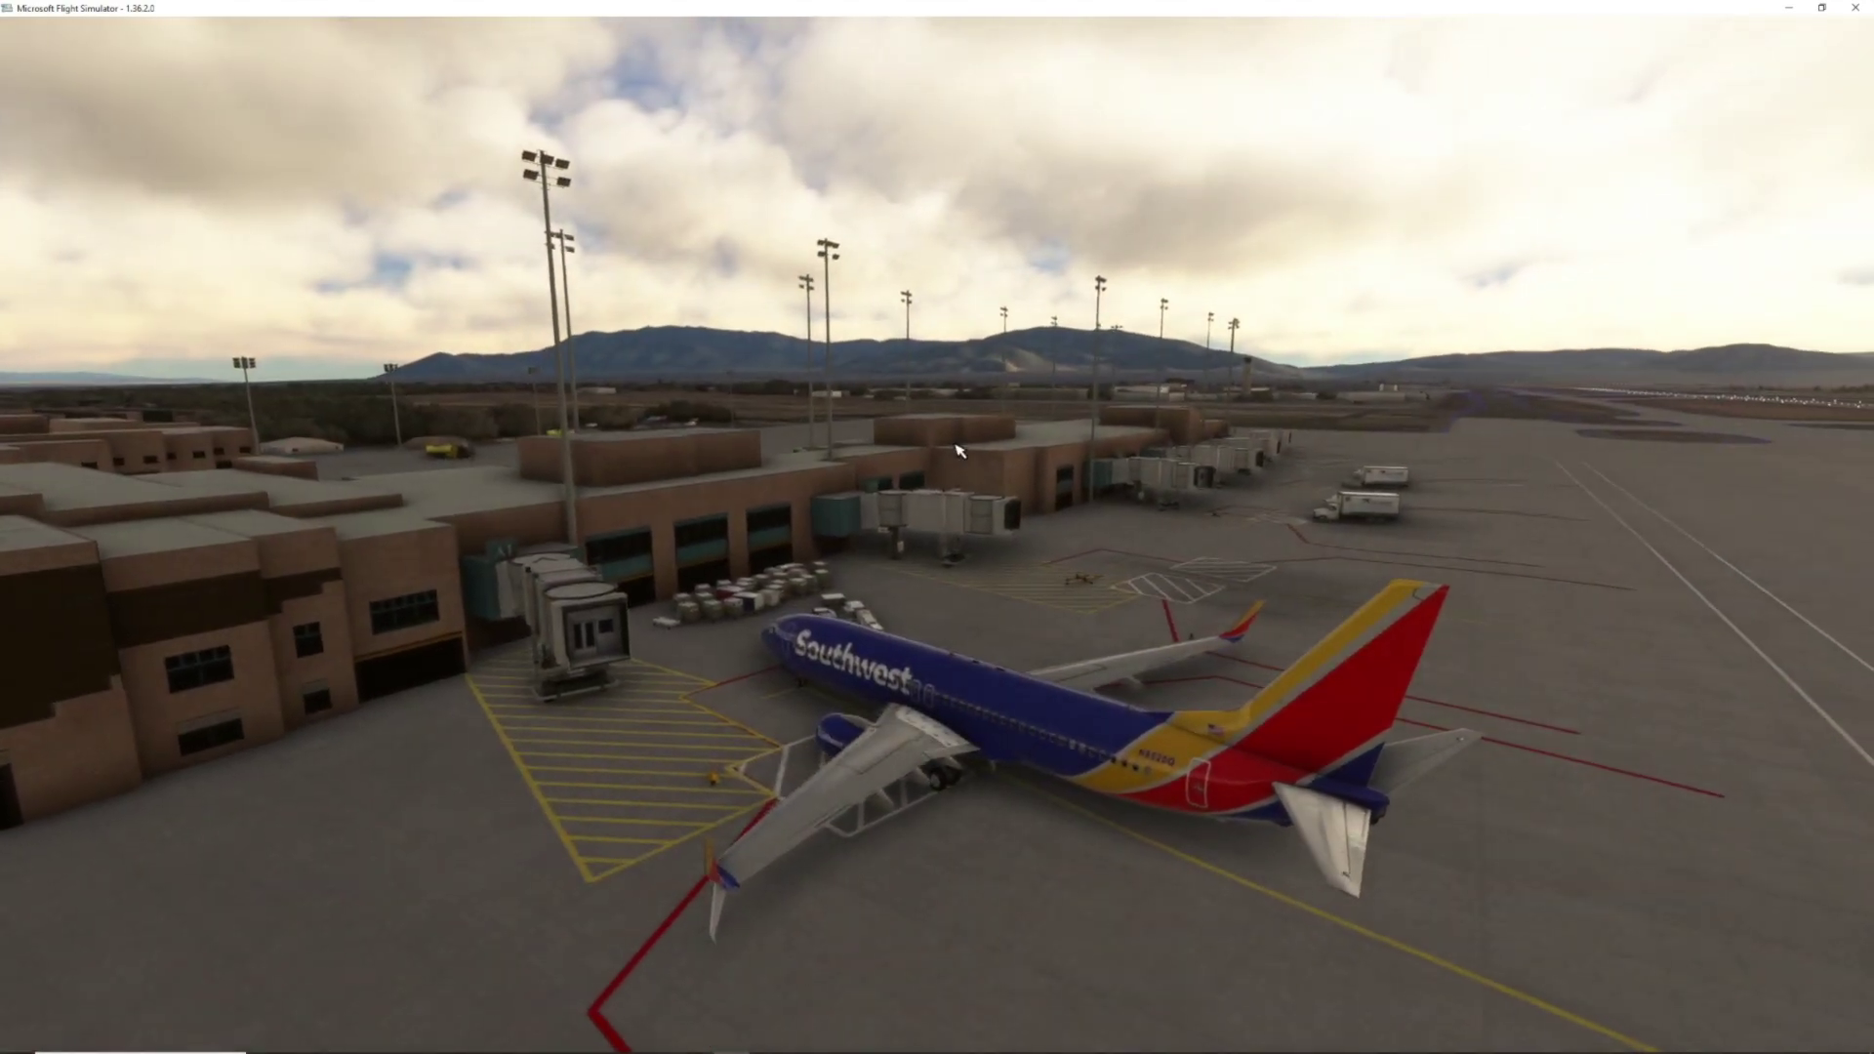
key("End")
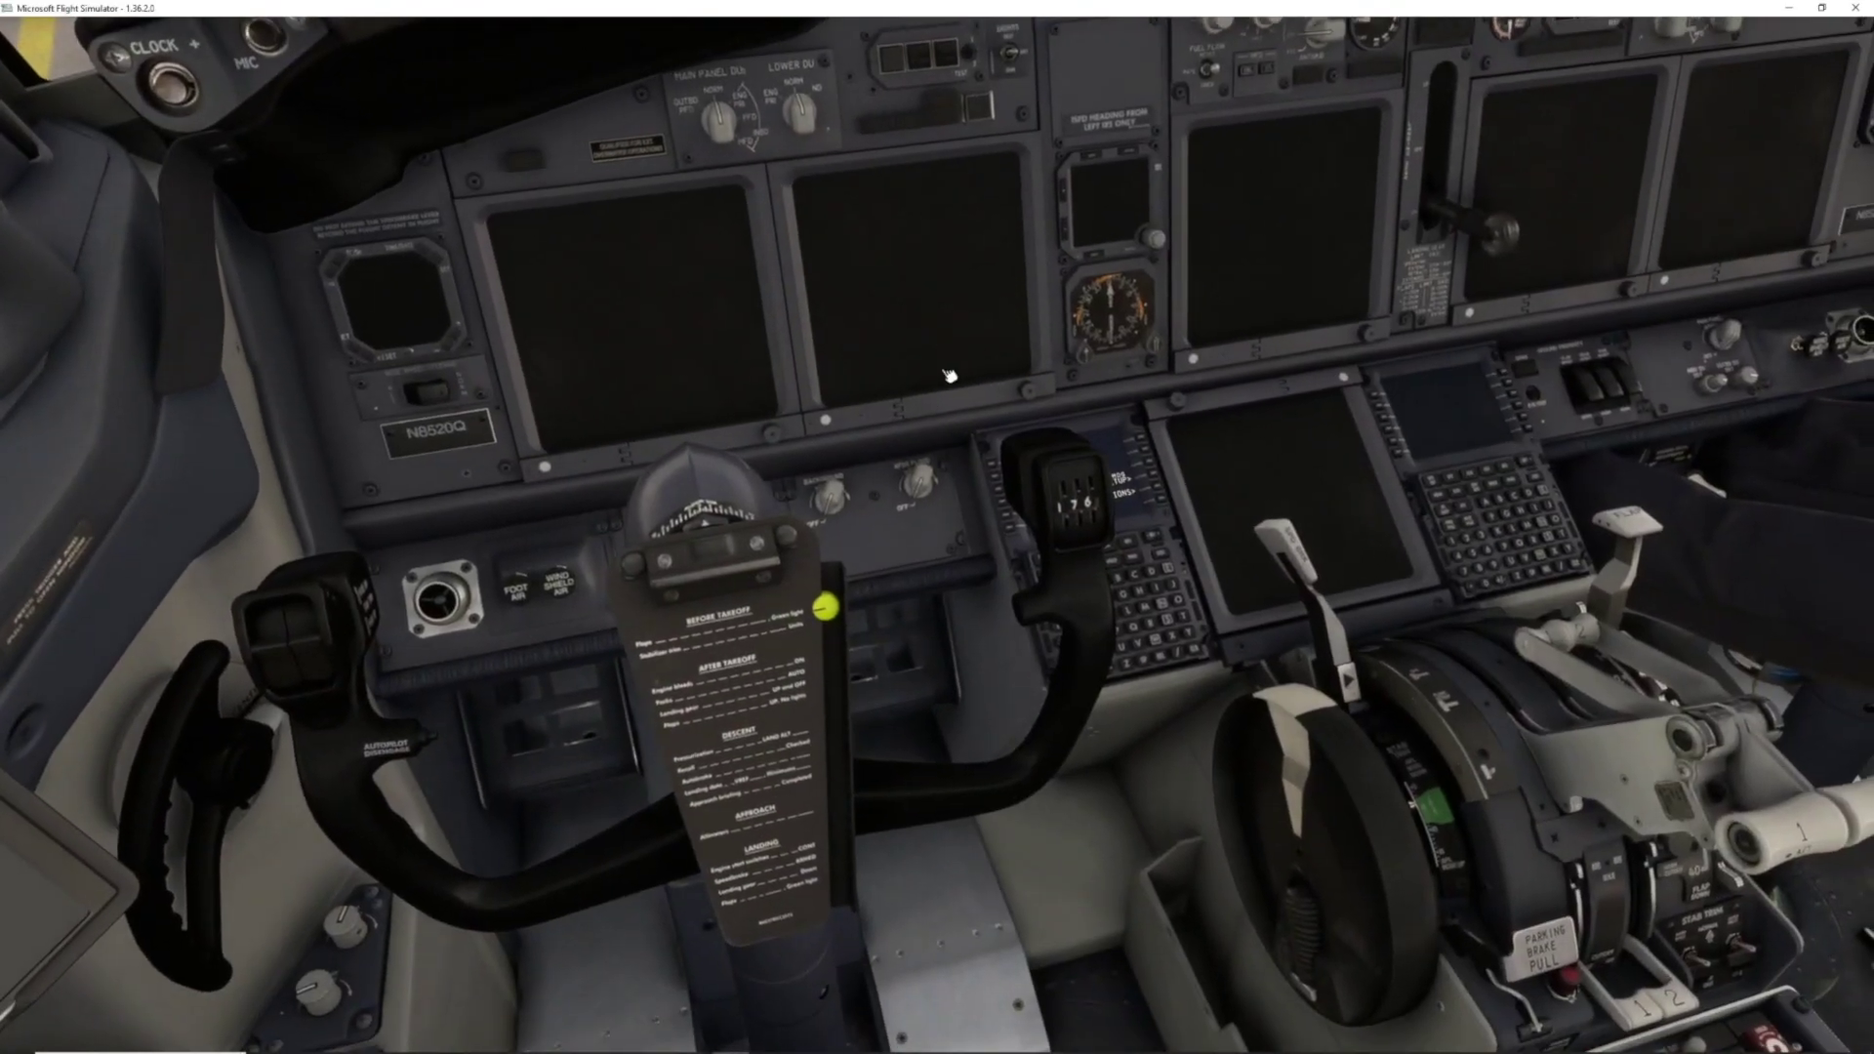
key("a")
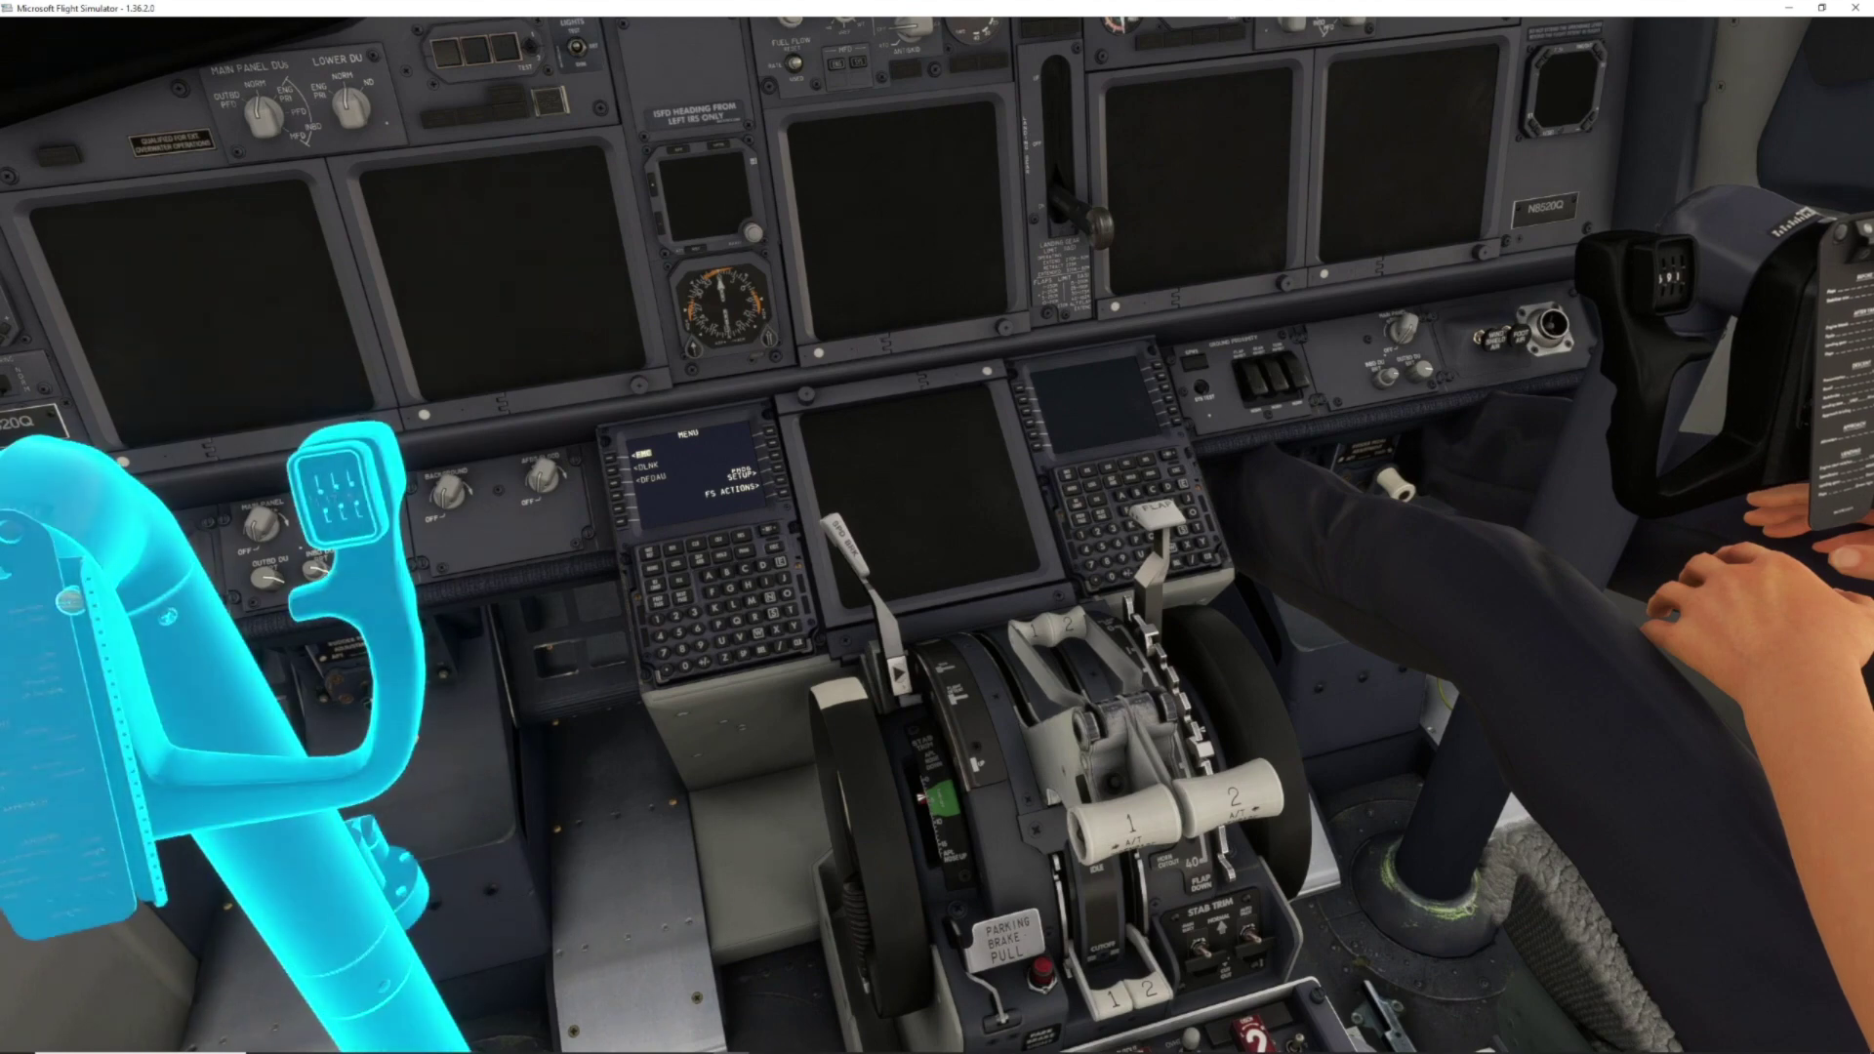
Switch to Pilot2ATC and reposition its window over the cockpit view
mouse_move(492, 1049)
left_click(391, 859)
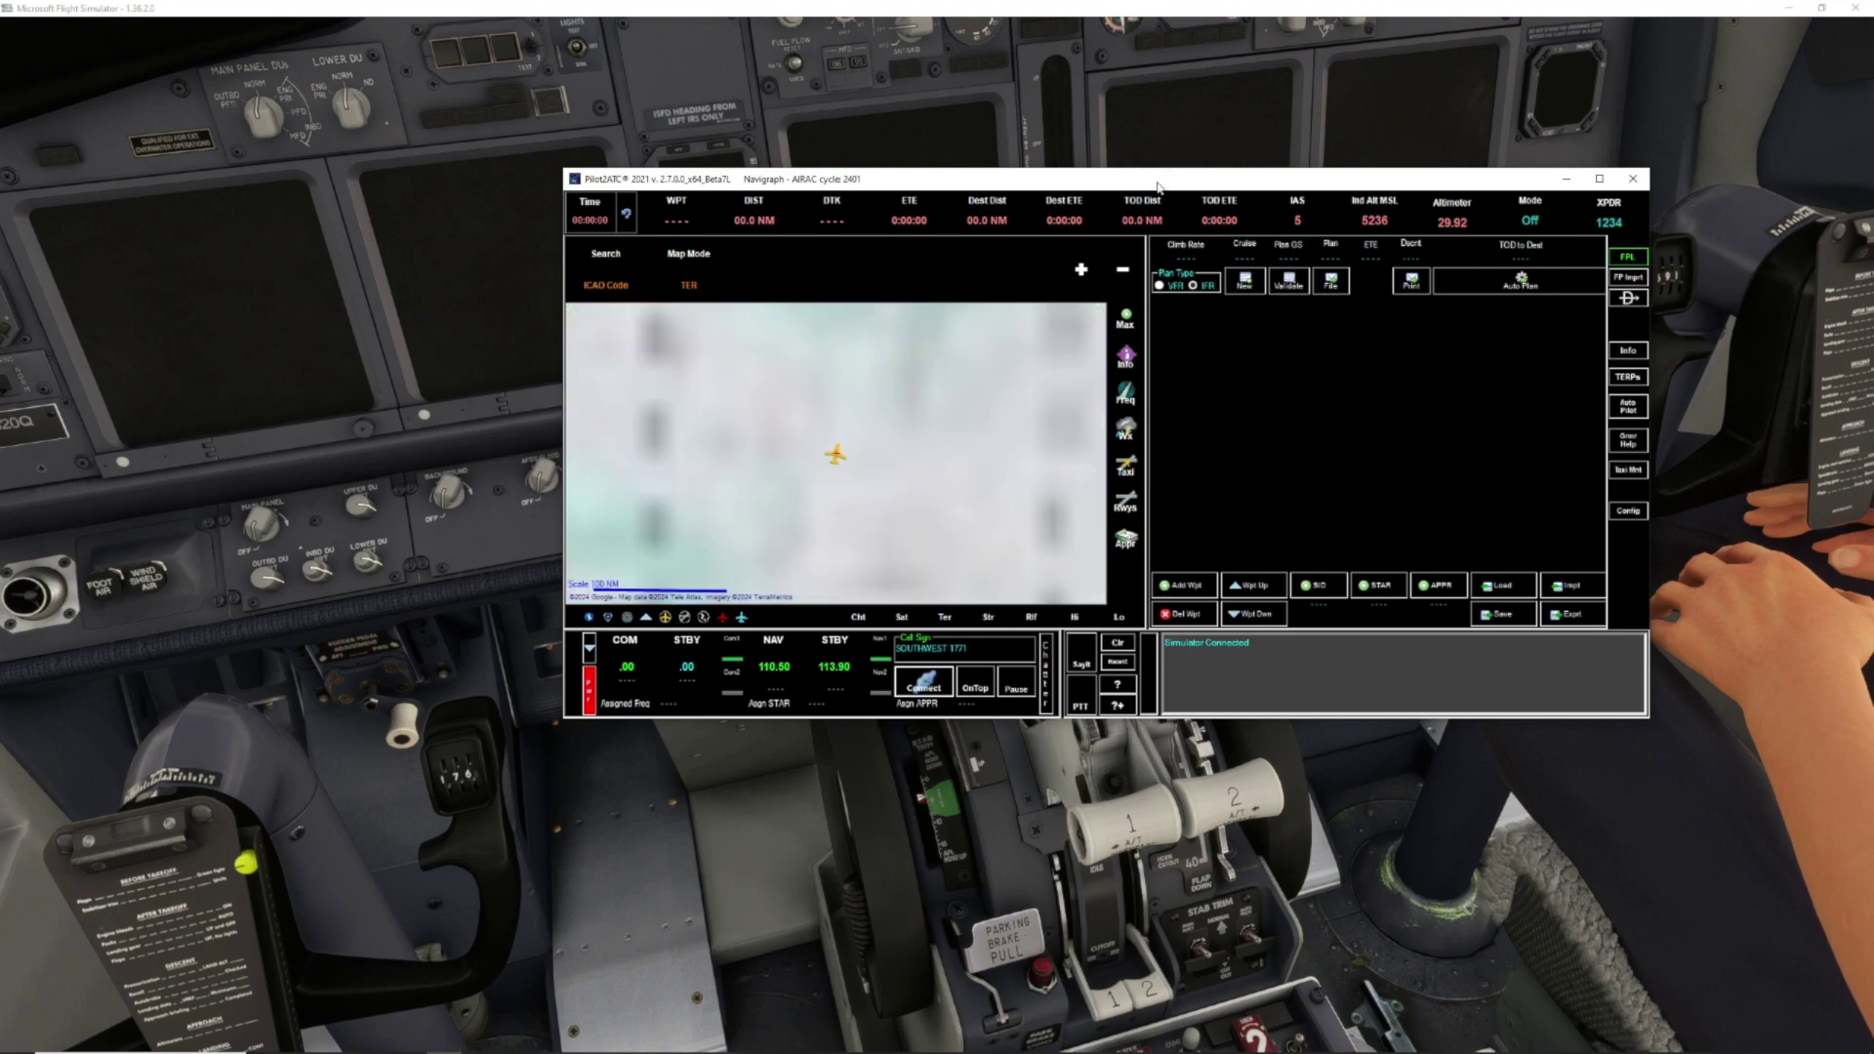
left_click_drag(1156, 182, 972, 184)
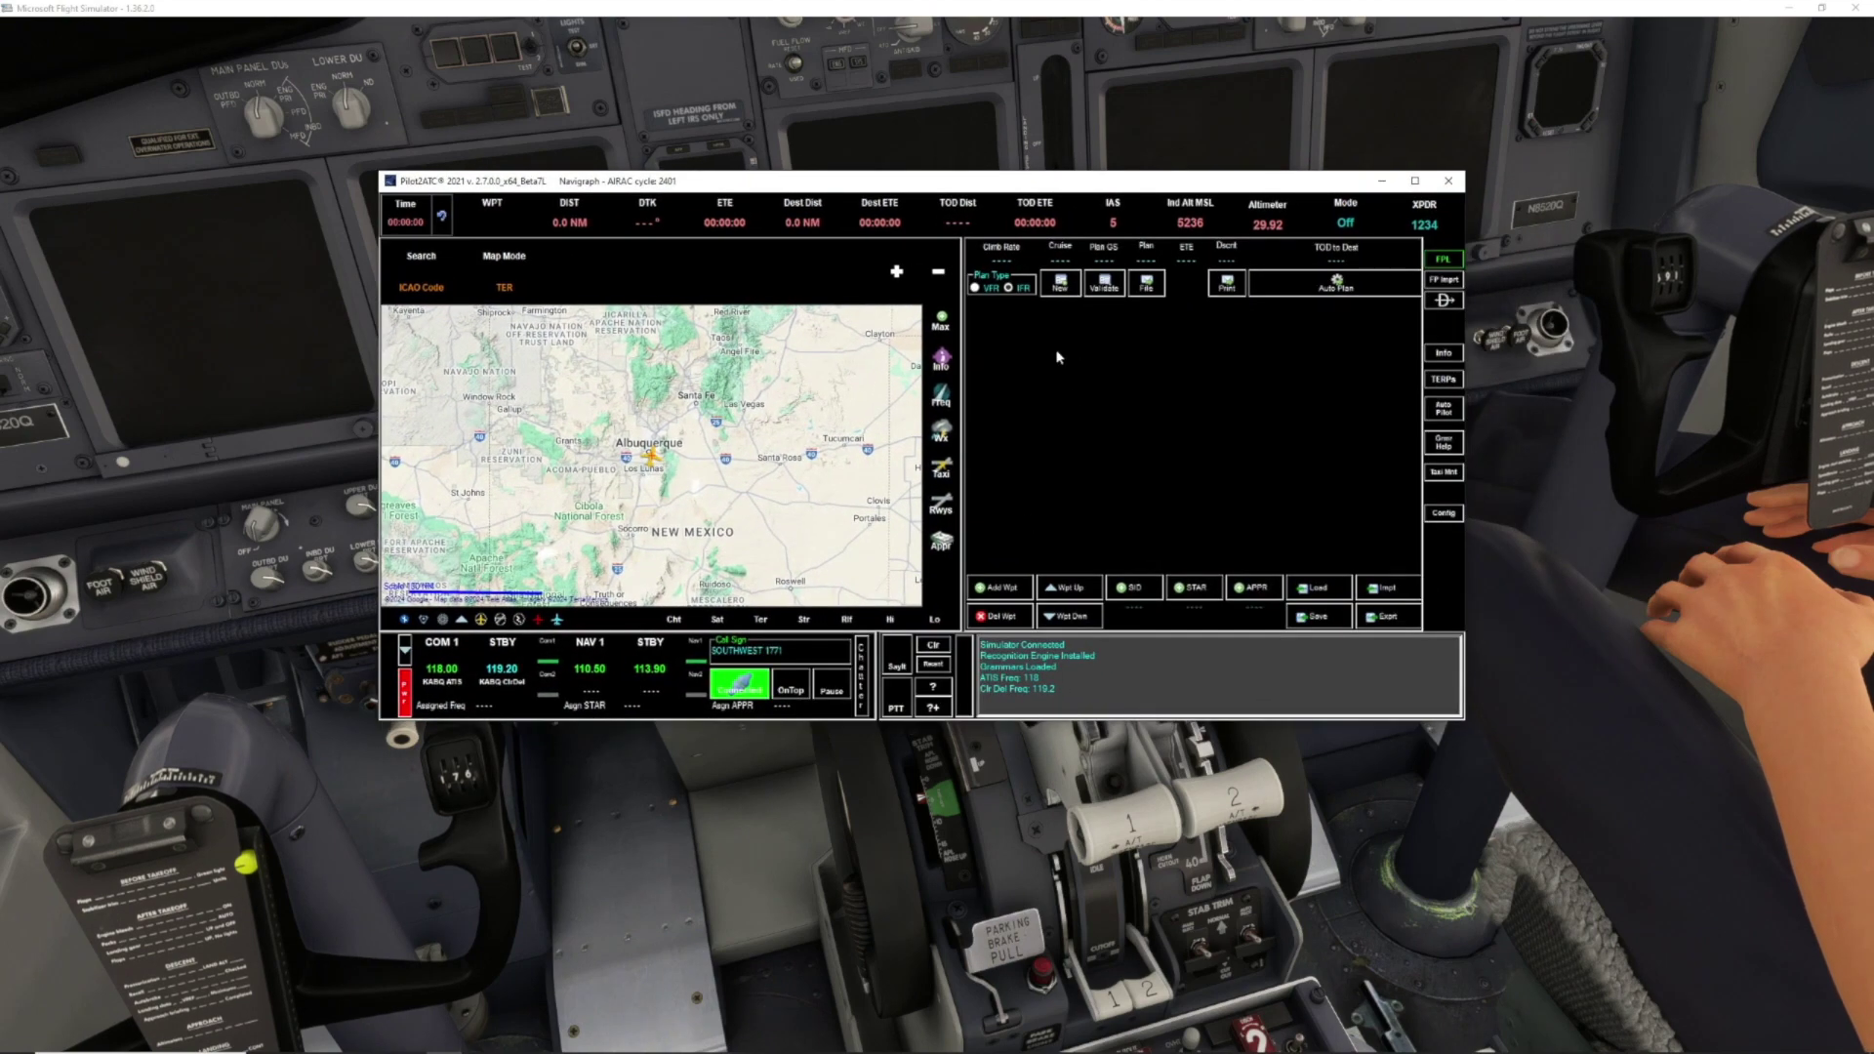
Add KABQ as the first waypoint of the IFR flight plan
left_click(1003, 588)
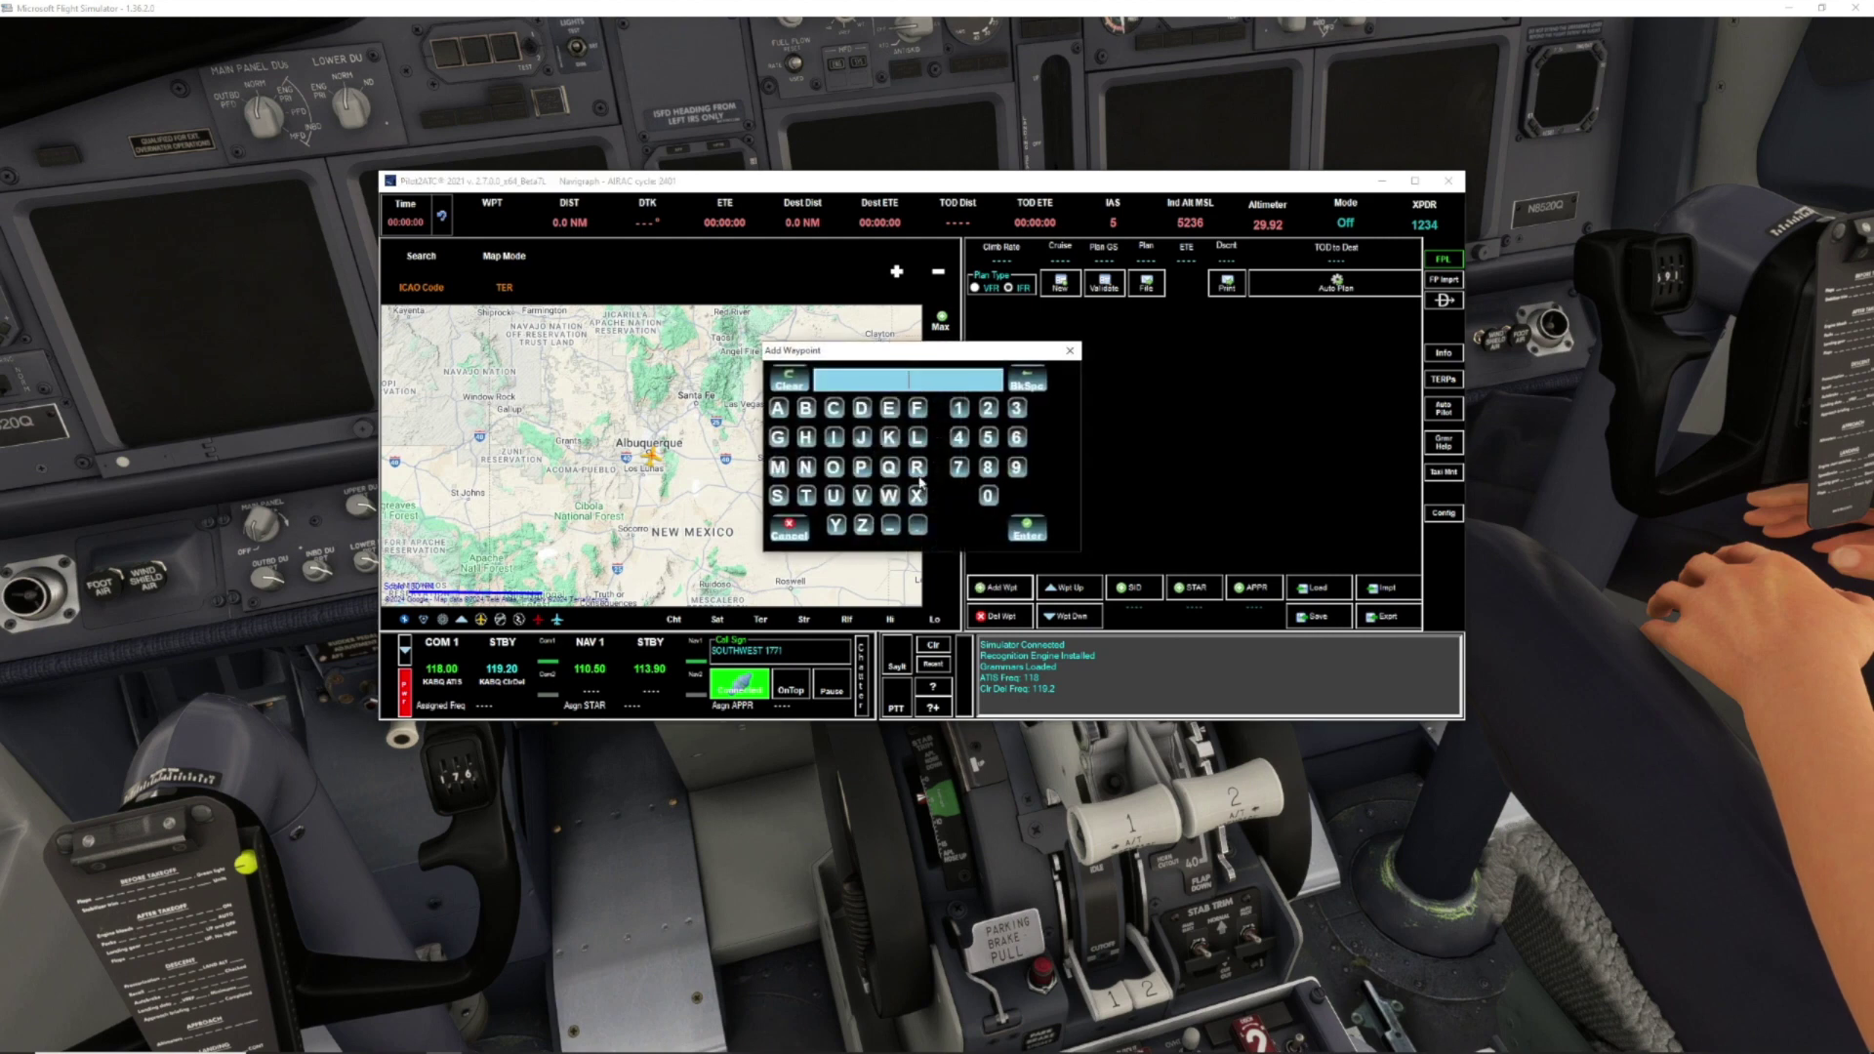
left_click(890, 438)
left_click(778, 408)
left_click(806, 408)
left_click(890, 469)
left_click(1032, 532)
Add KDEN as the destination waypoint after the Albuquerque airport in the flight plan
left_click(1016, 590)
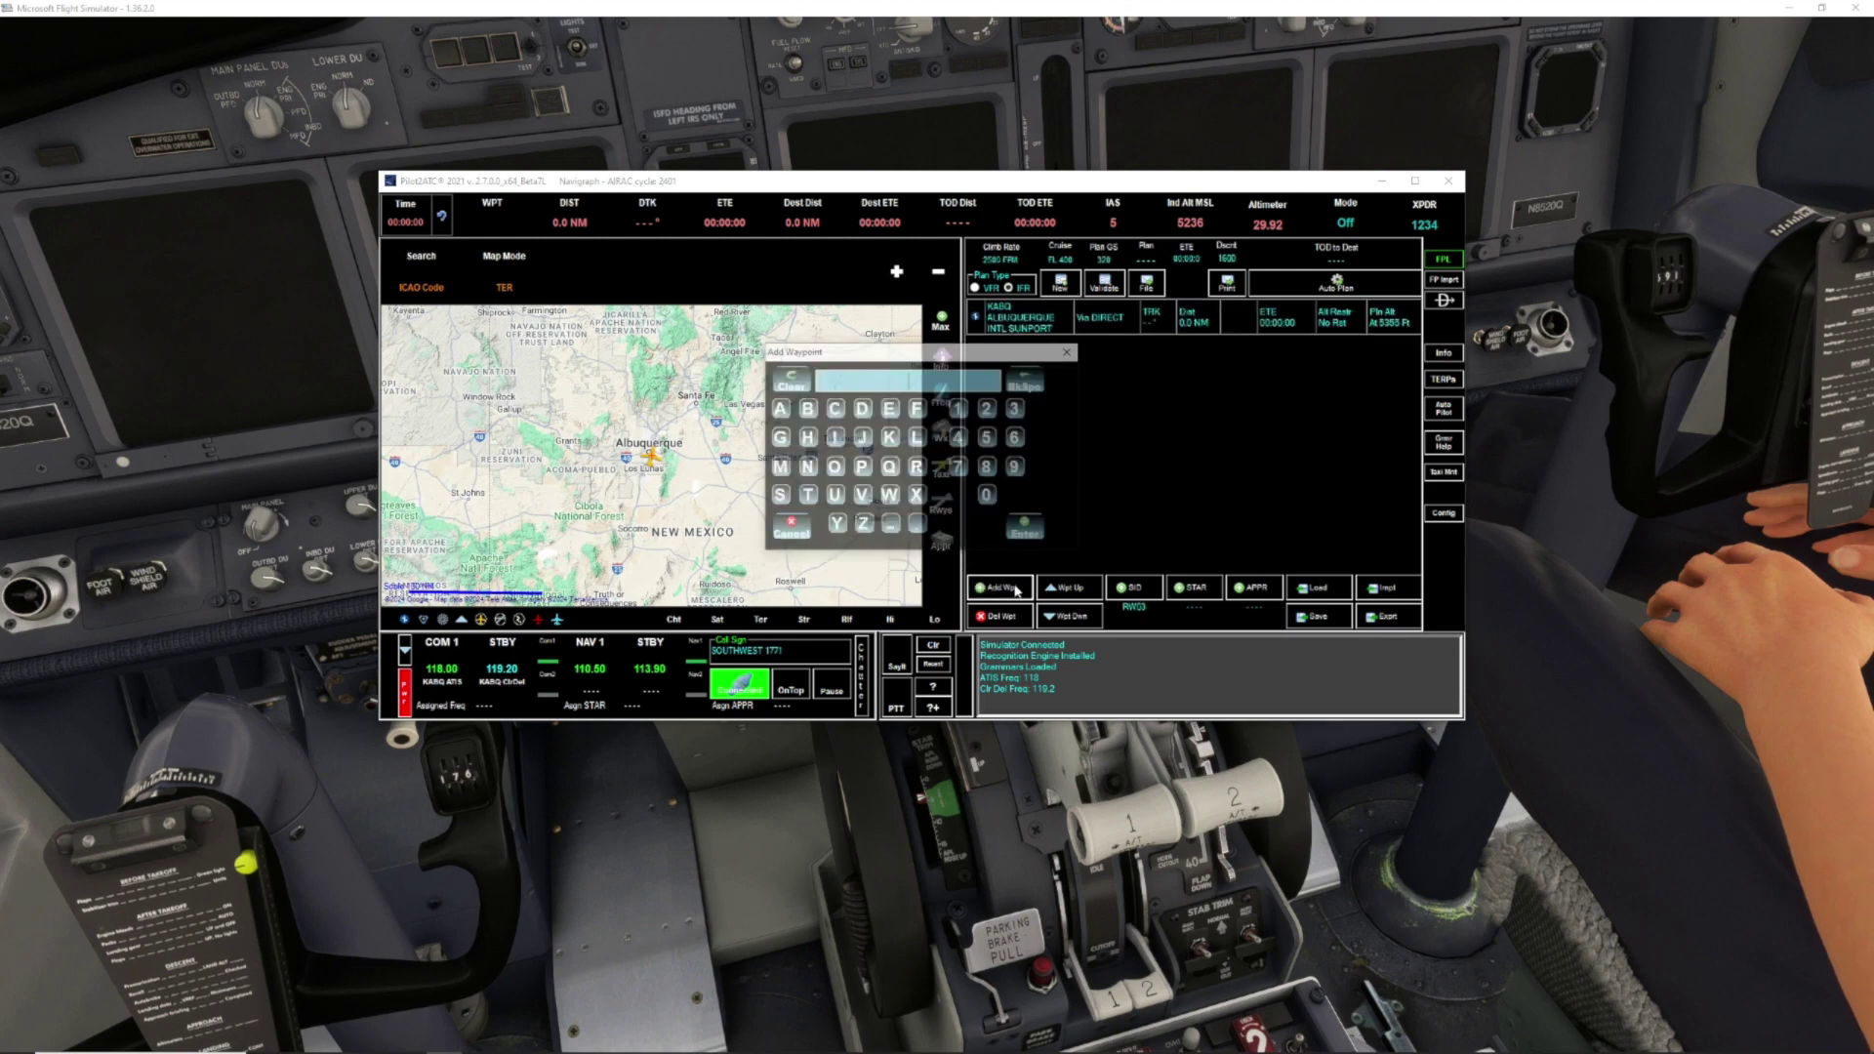
left_click(890, 439)
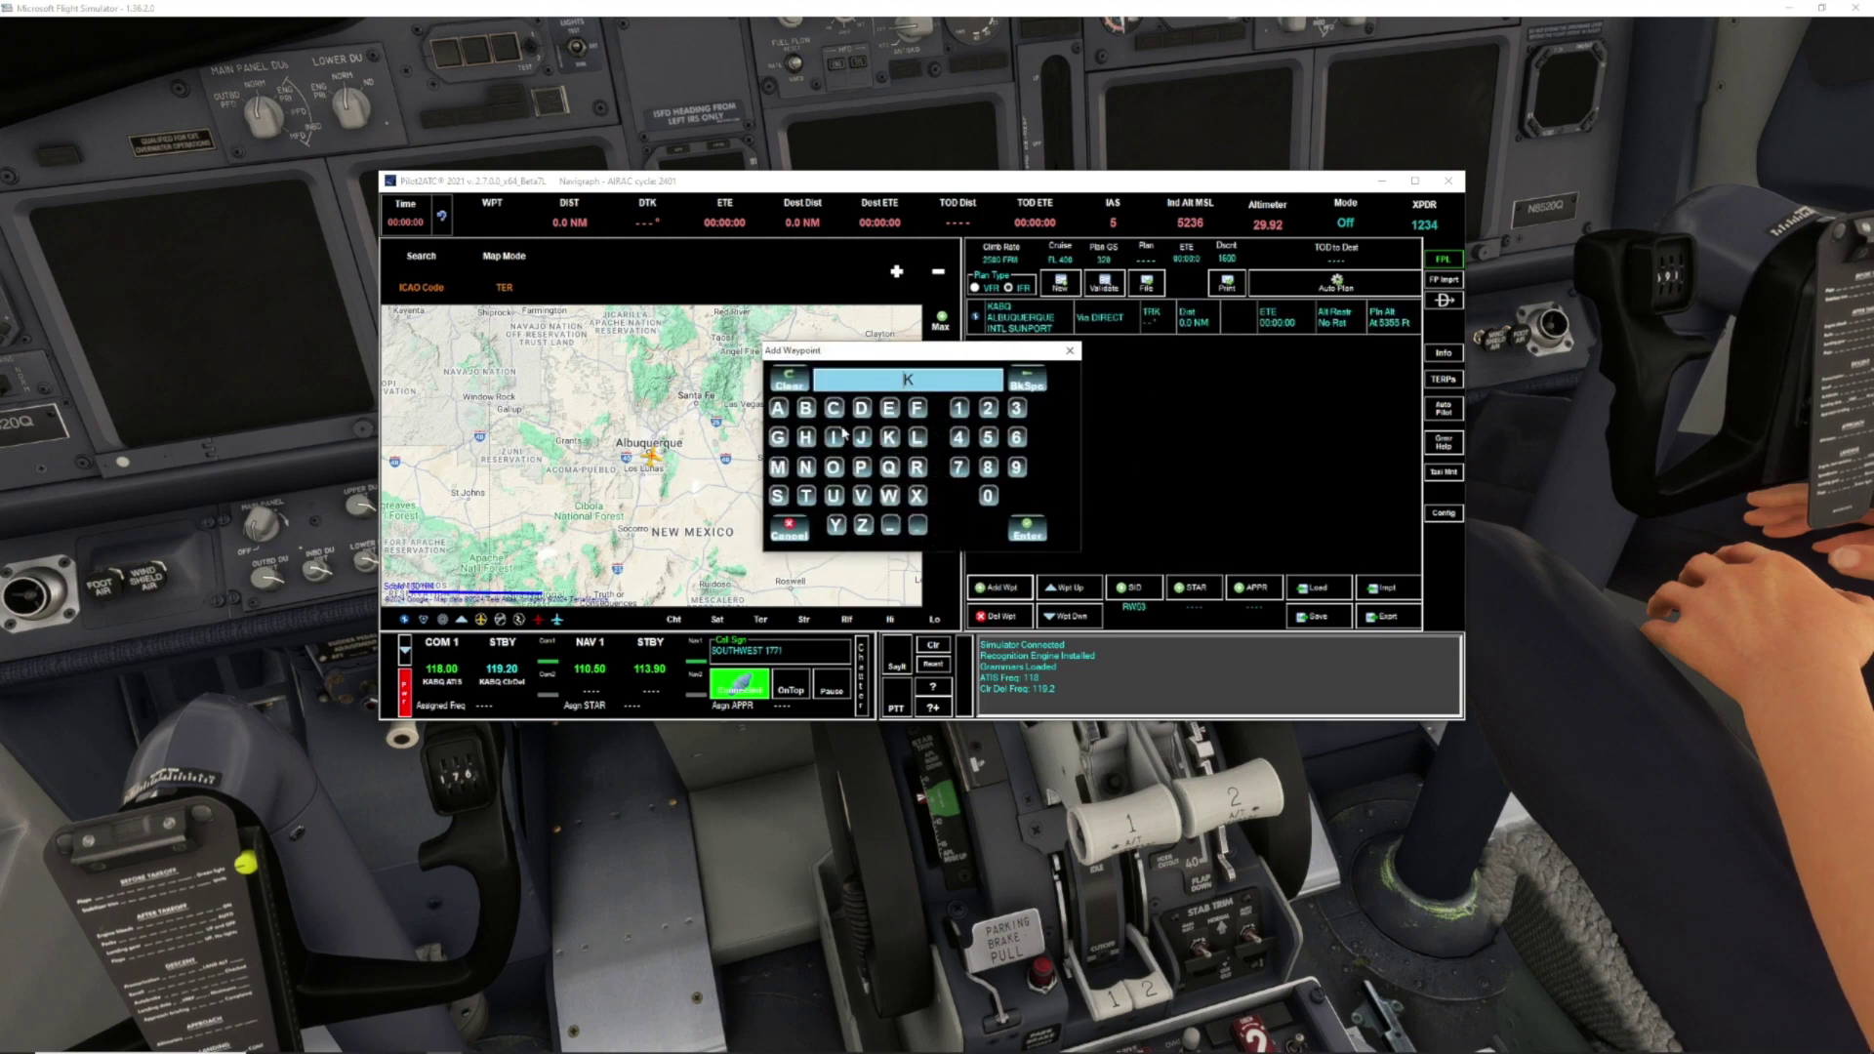
left_click(889, 410)
left_click(806, 468)
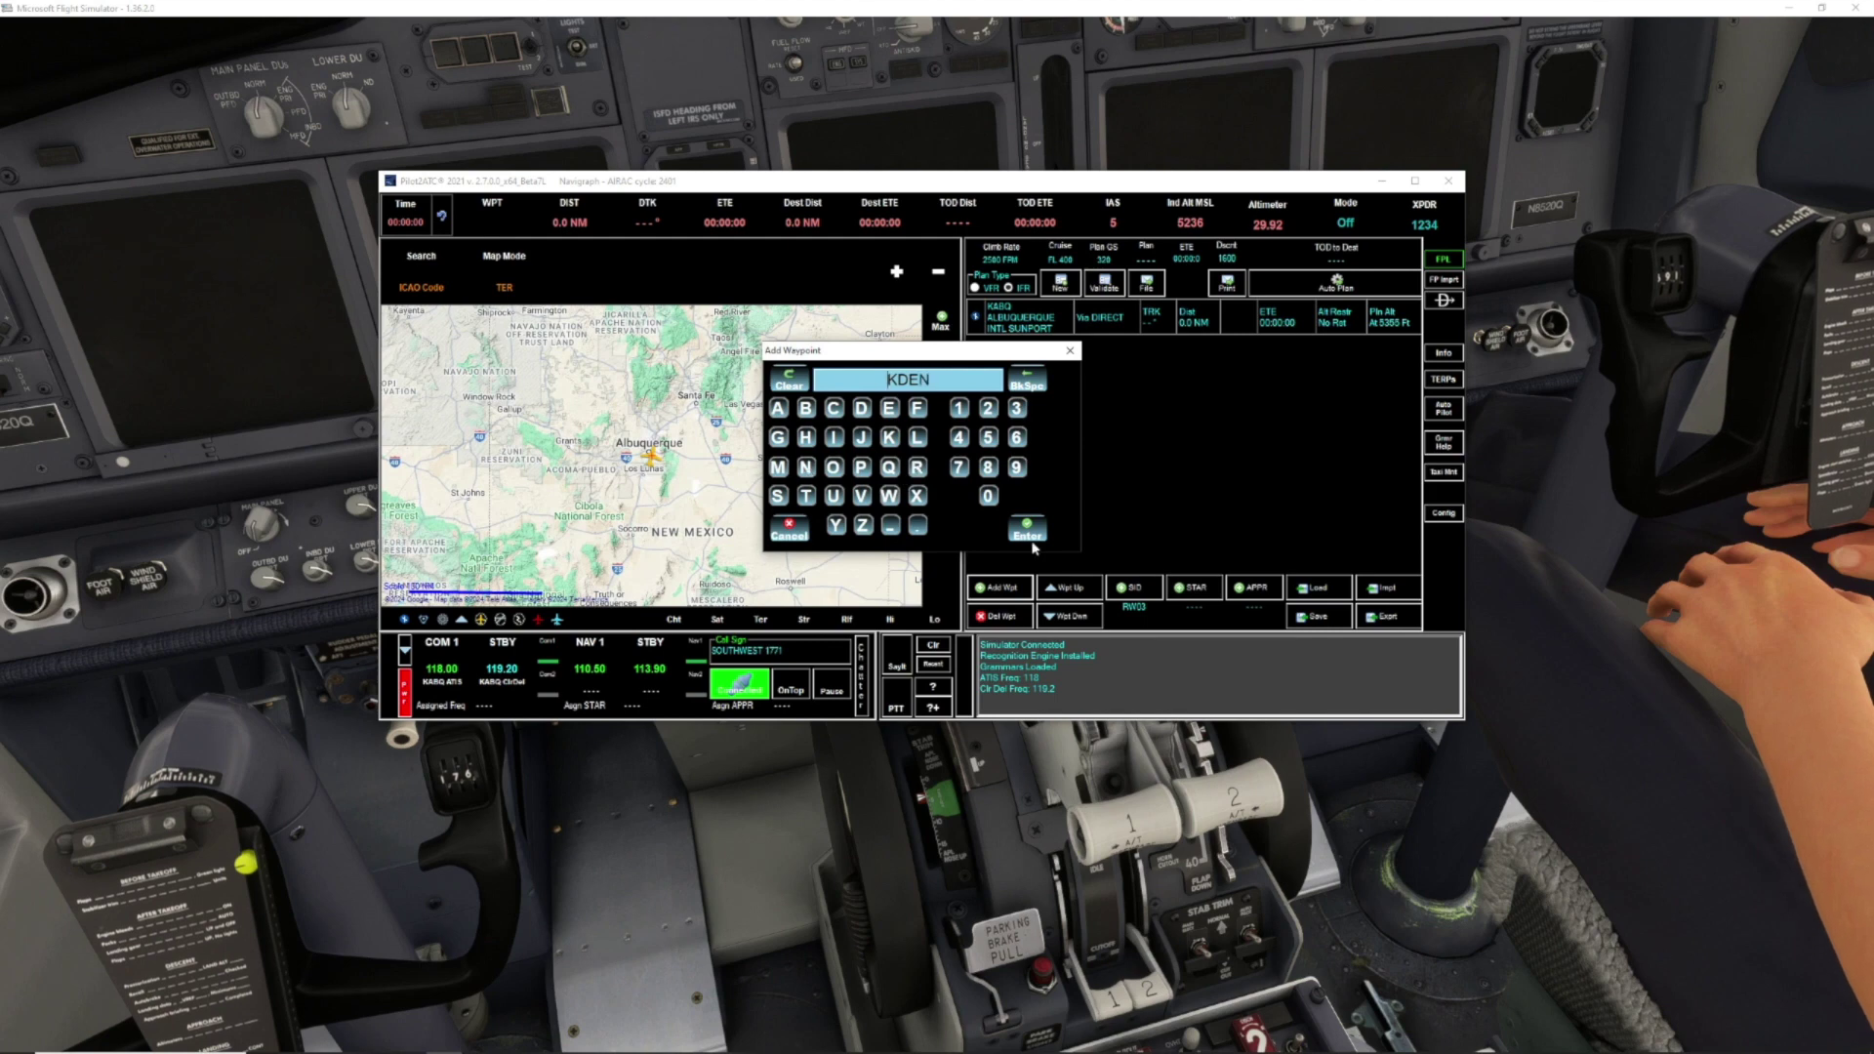
left_click(1029, 535)
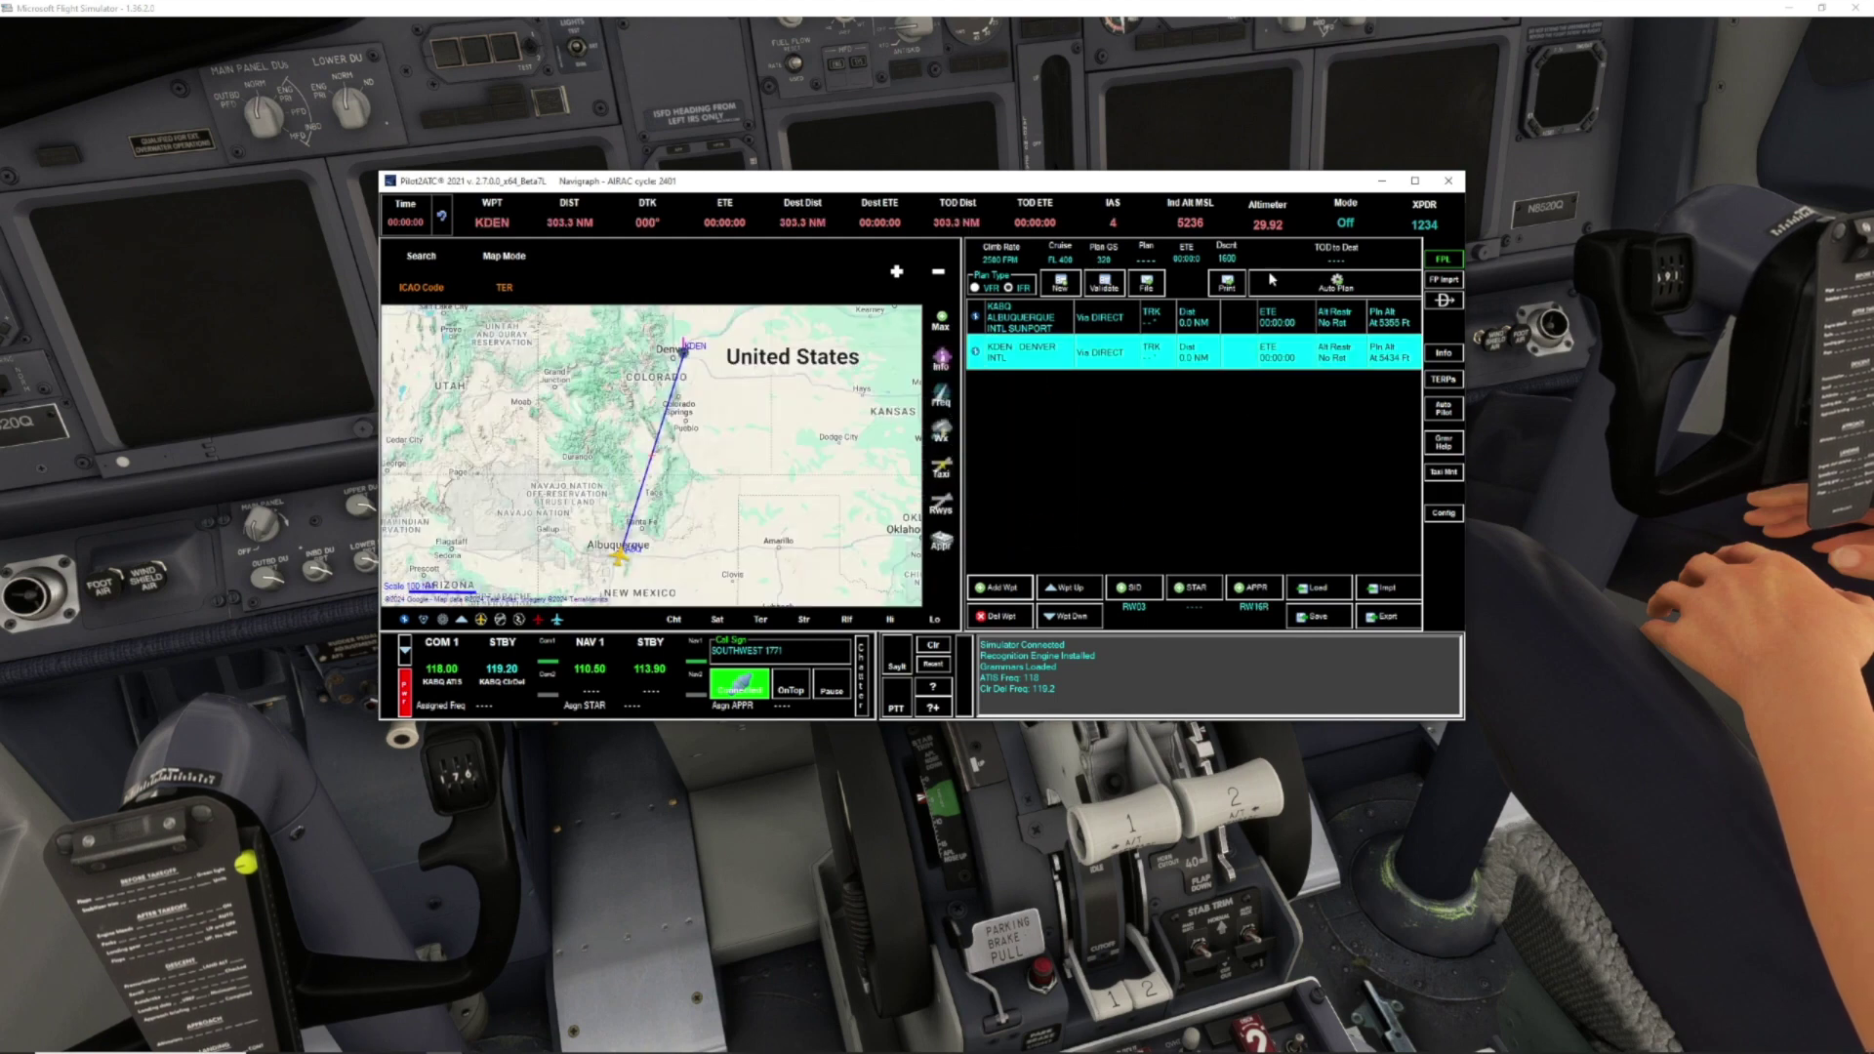
Generate the route from KABQ to KDEN with Auto Plan and review its list of waypoints
left_click(1333, 283)
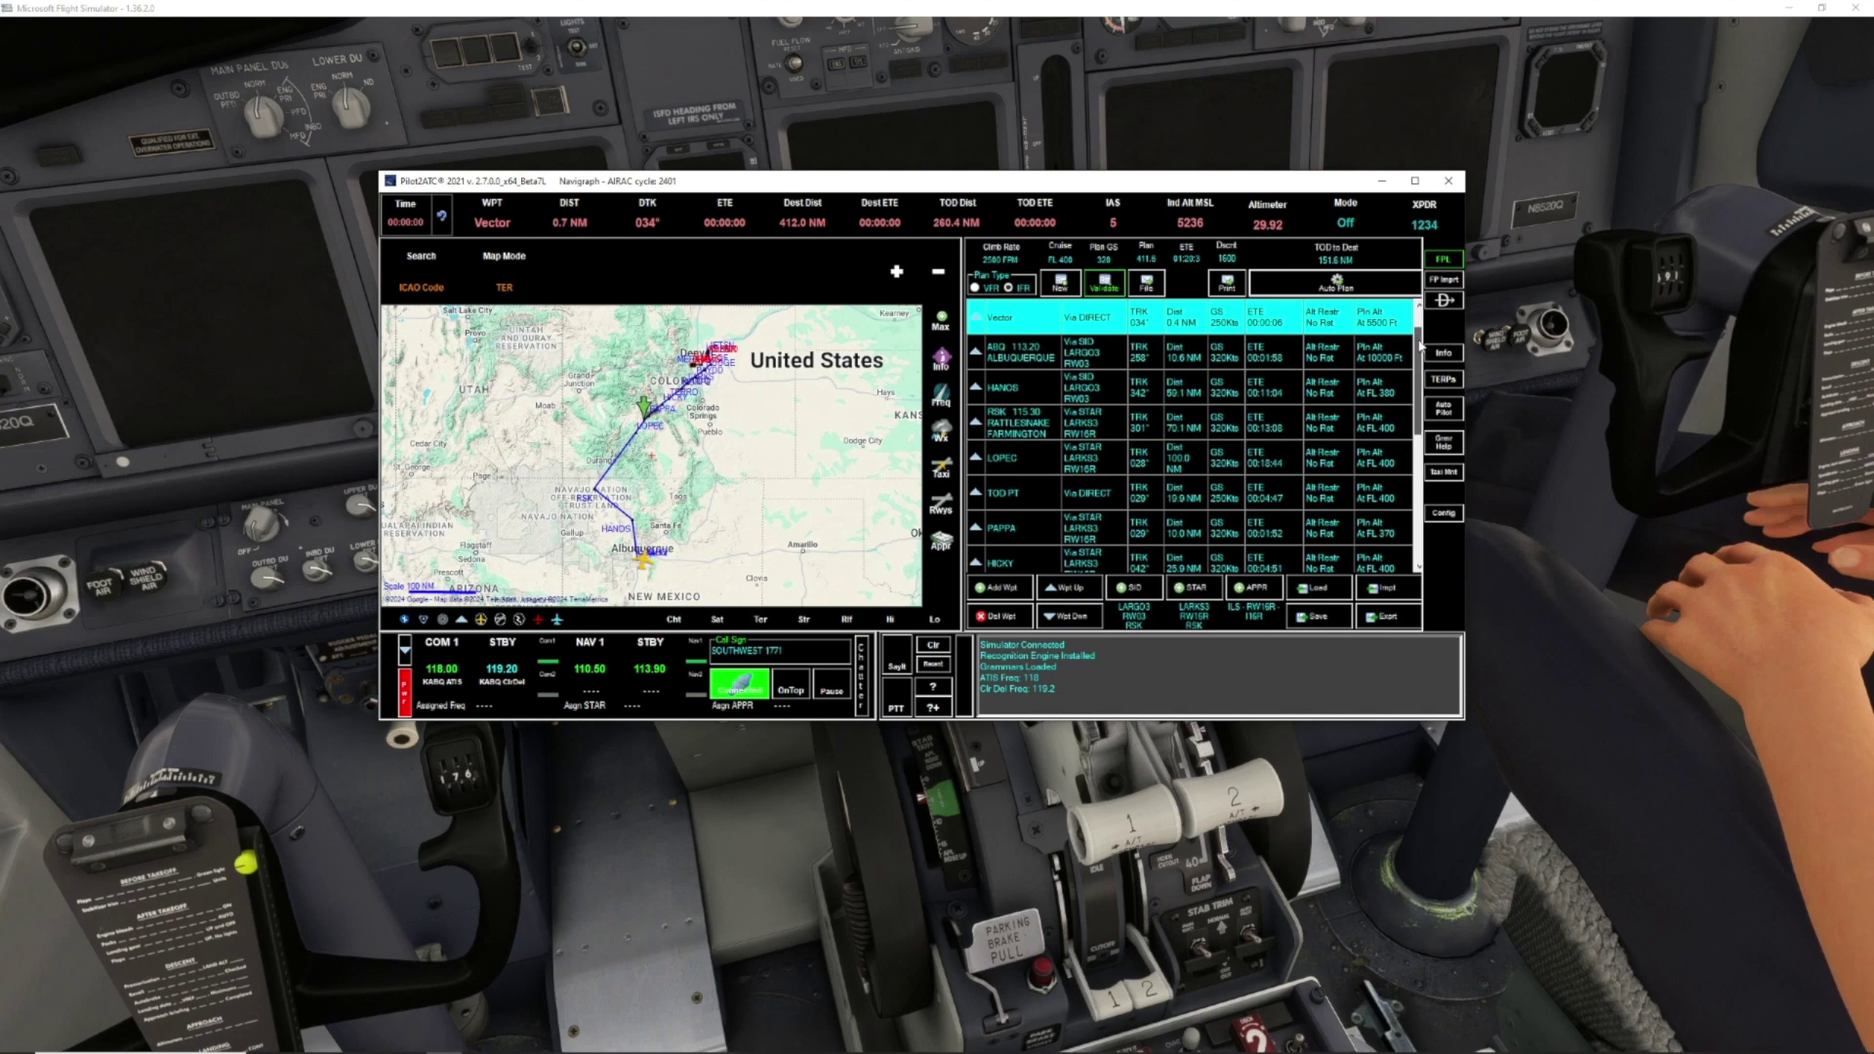
scroll(1422, 379, "down", 1)
scroll(1423, 379, "up", 1)
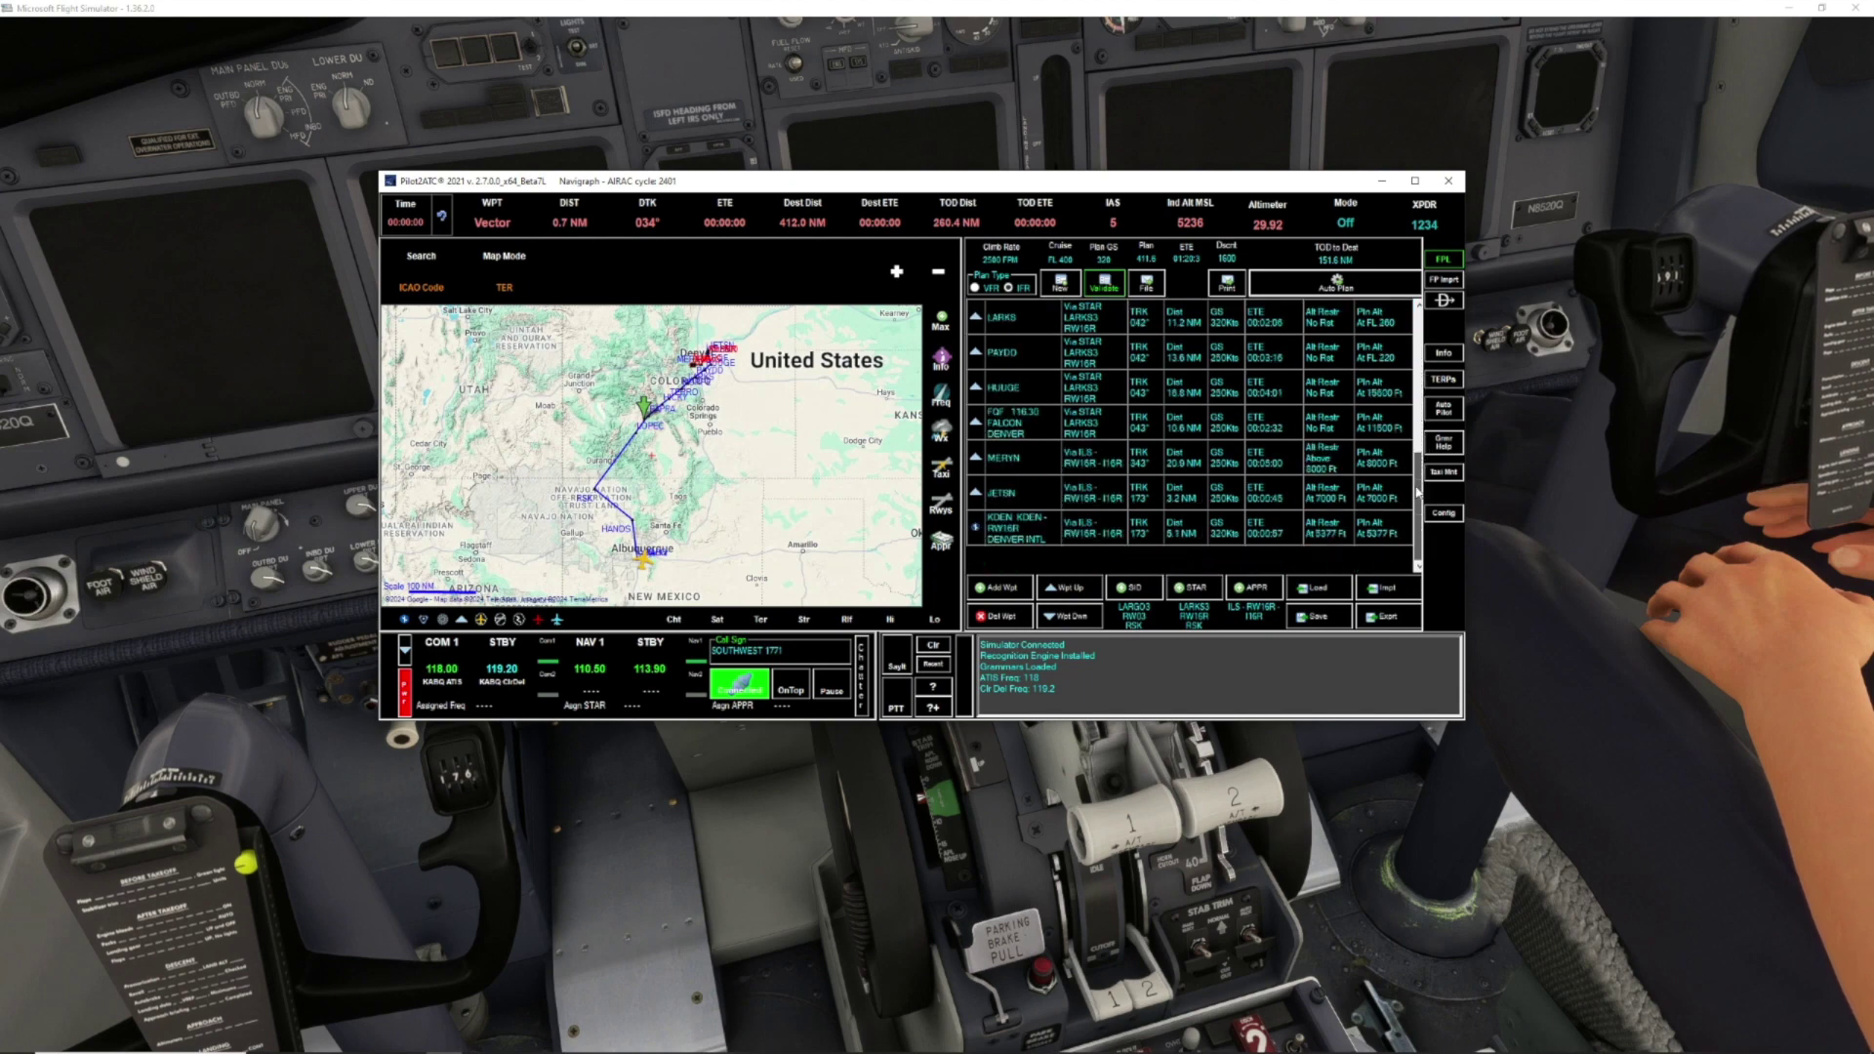
scroll(1434, 357, "up", 1)
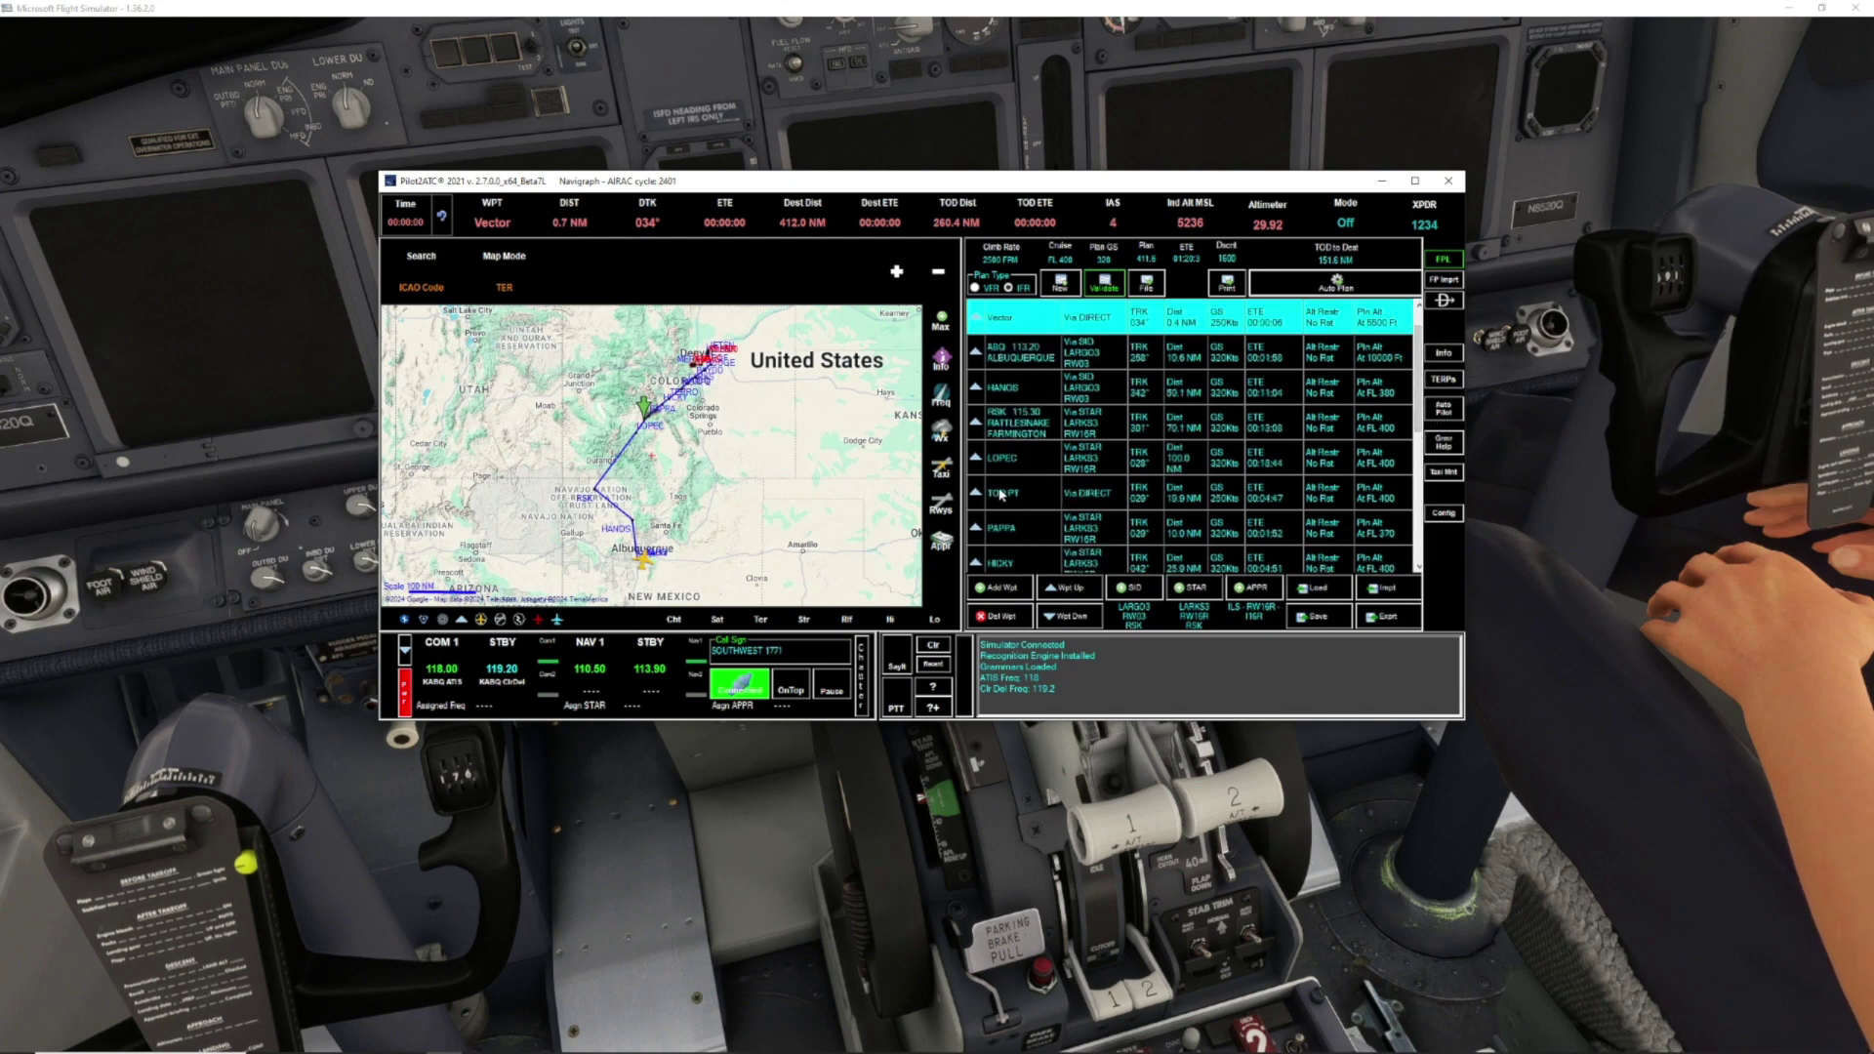
mouse_move(1421, 402)
left_mouse_down()
mouse_move(1428, 550)
mouse_move(1437, 399)
left_mouse_up()
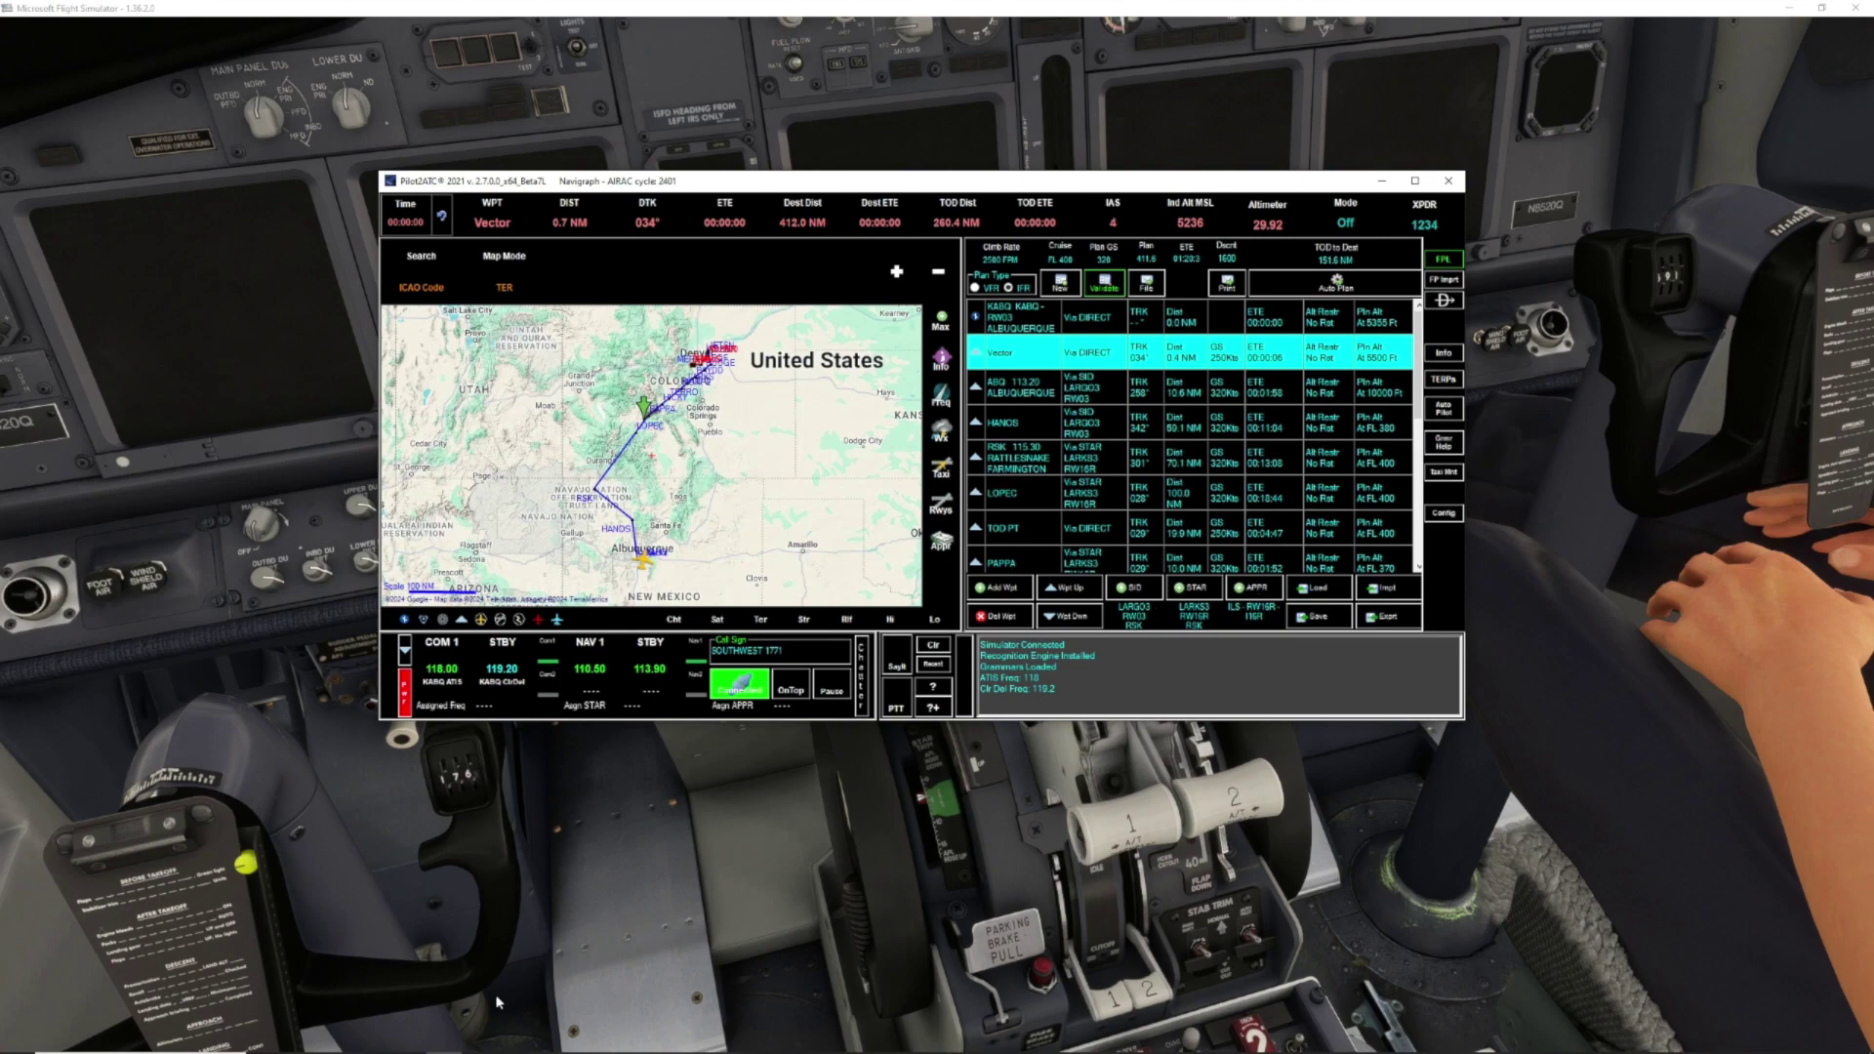
Switch to SimBrief in the browser and set the airline to SWA and the flight number to 123
mouse_move(520, 1052)
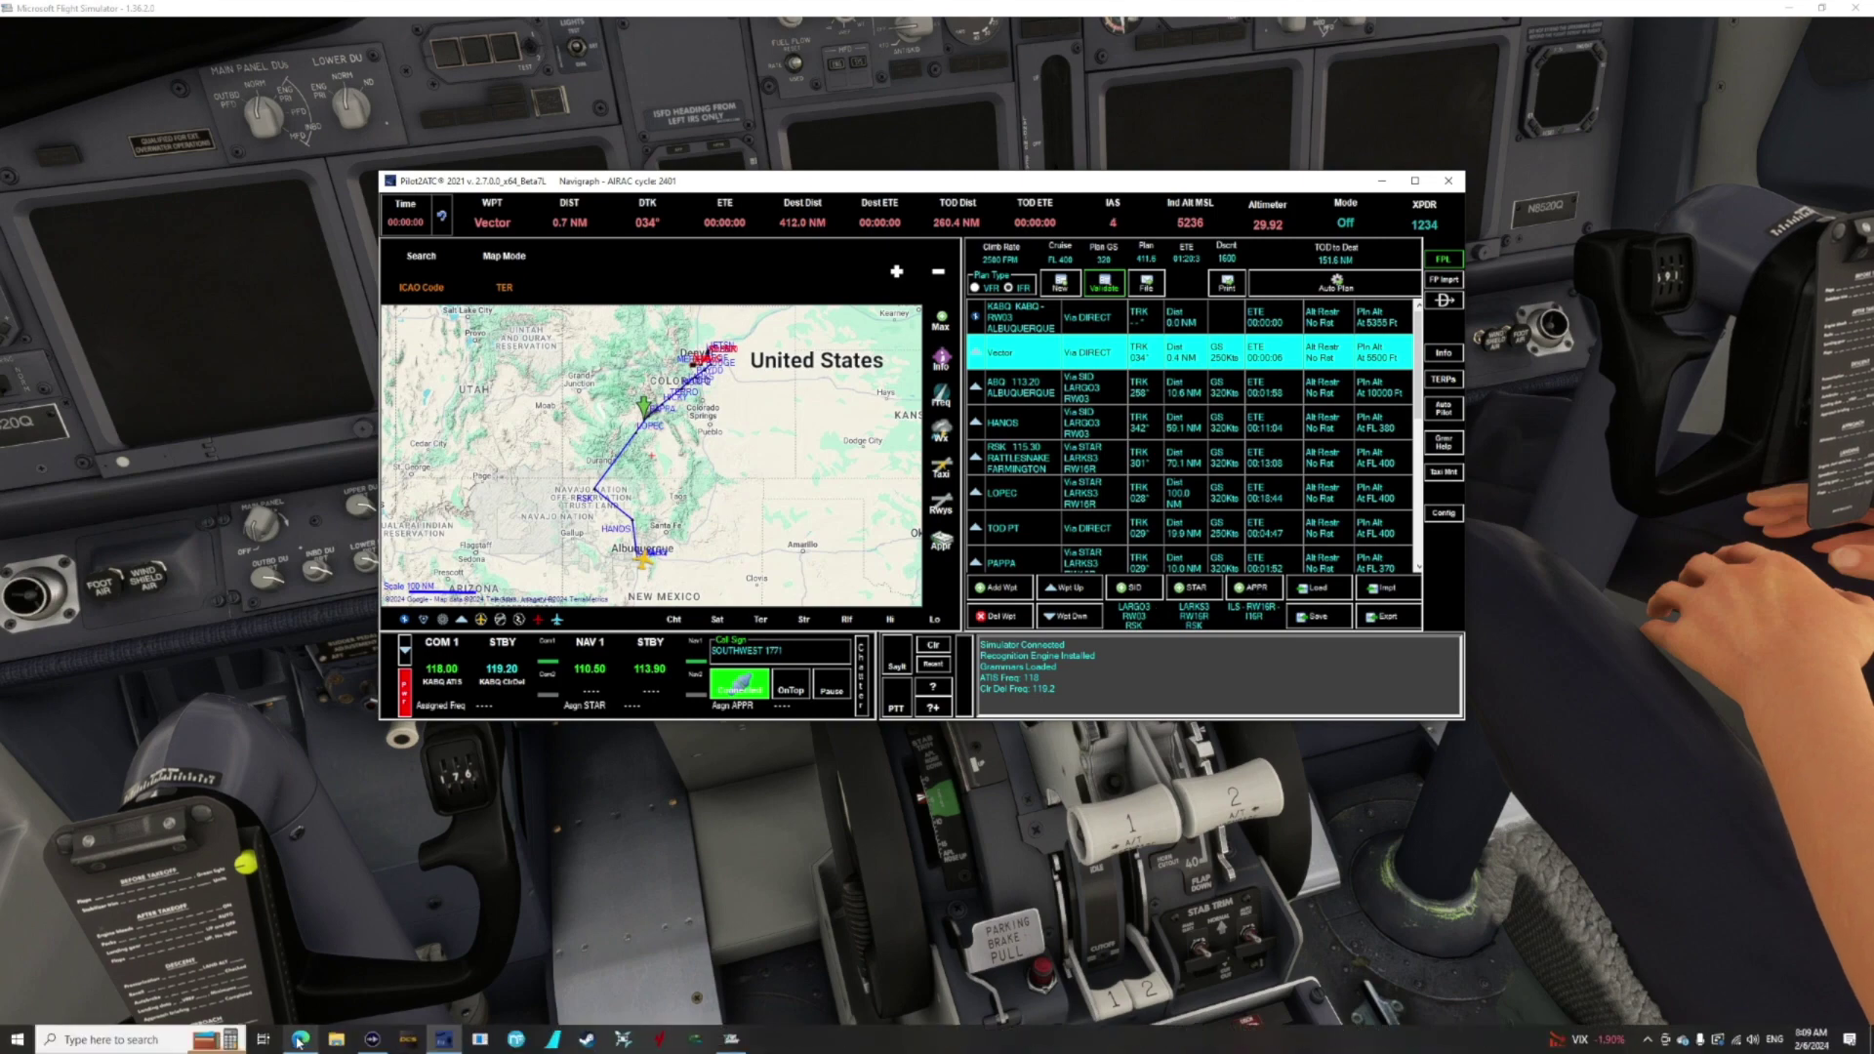
left_click(299, 1041)
left_click(376, 350)
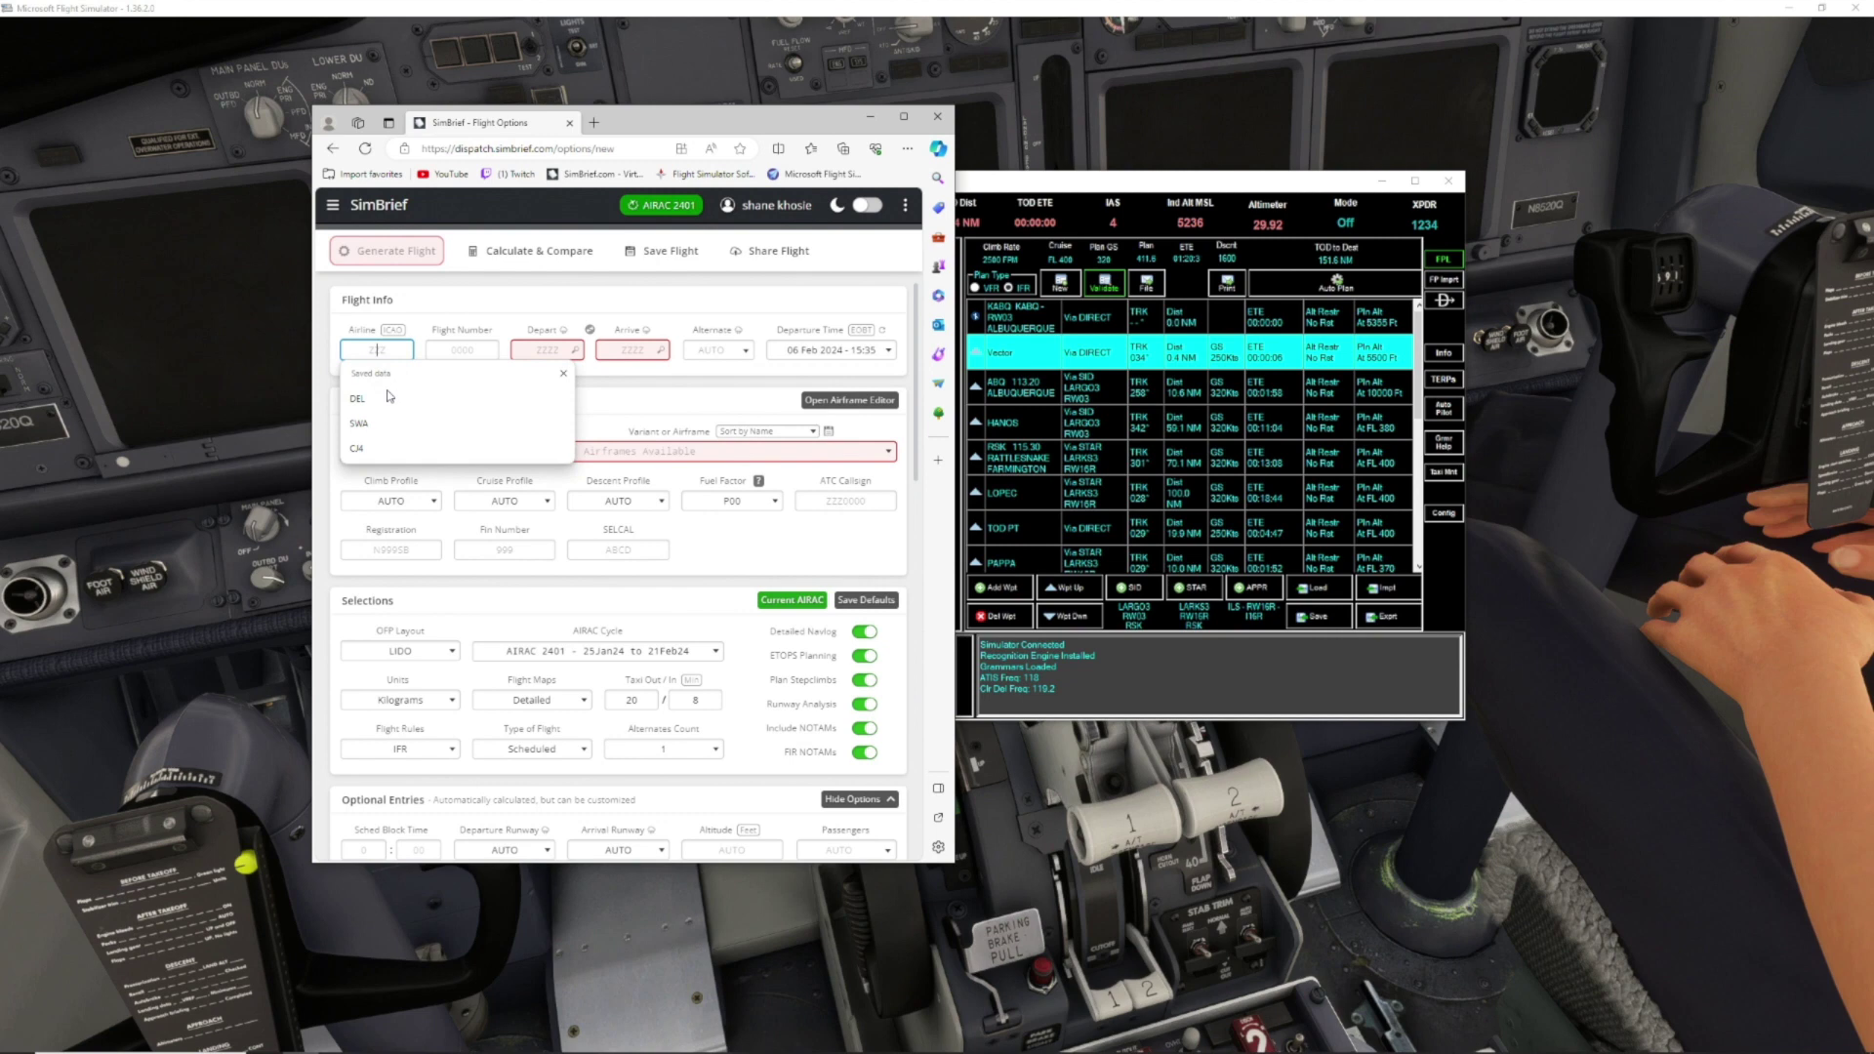
left_click(359, 423)
left_click(458, 348)
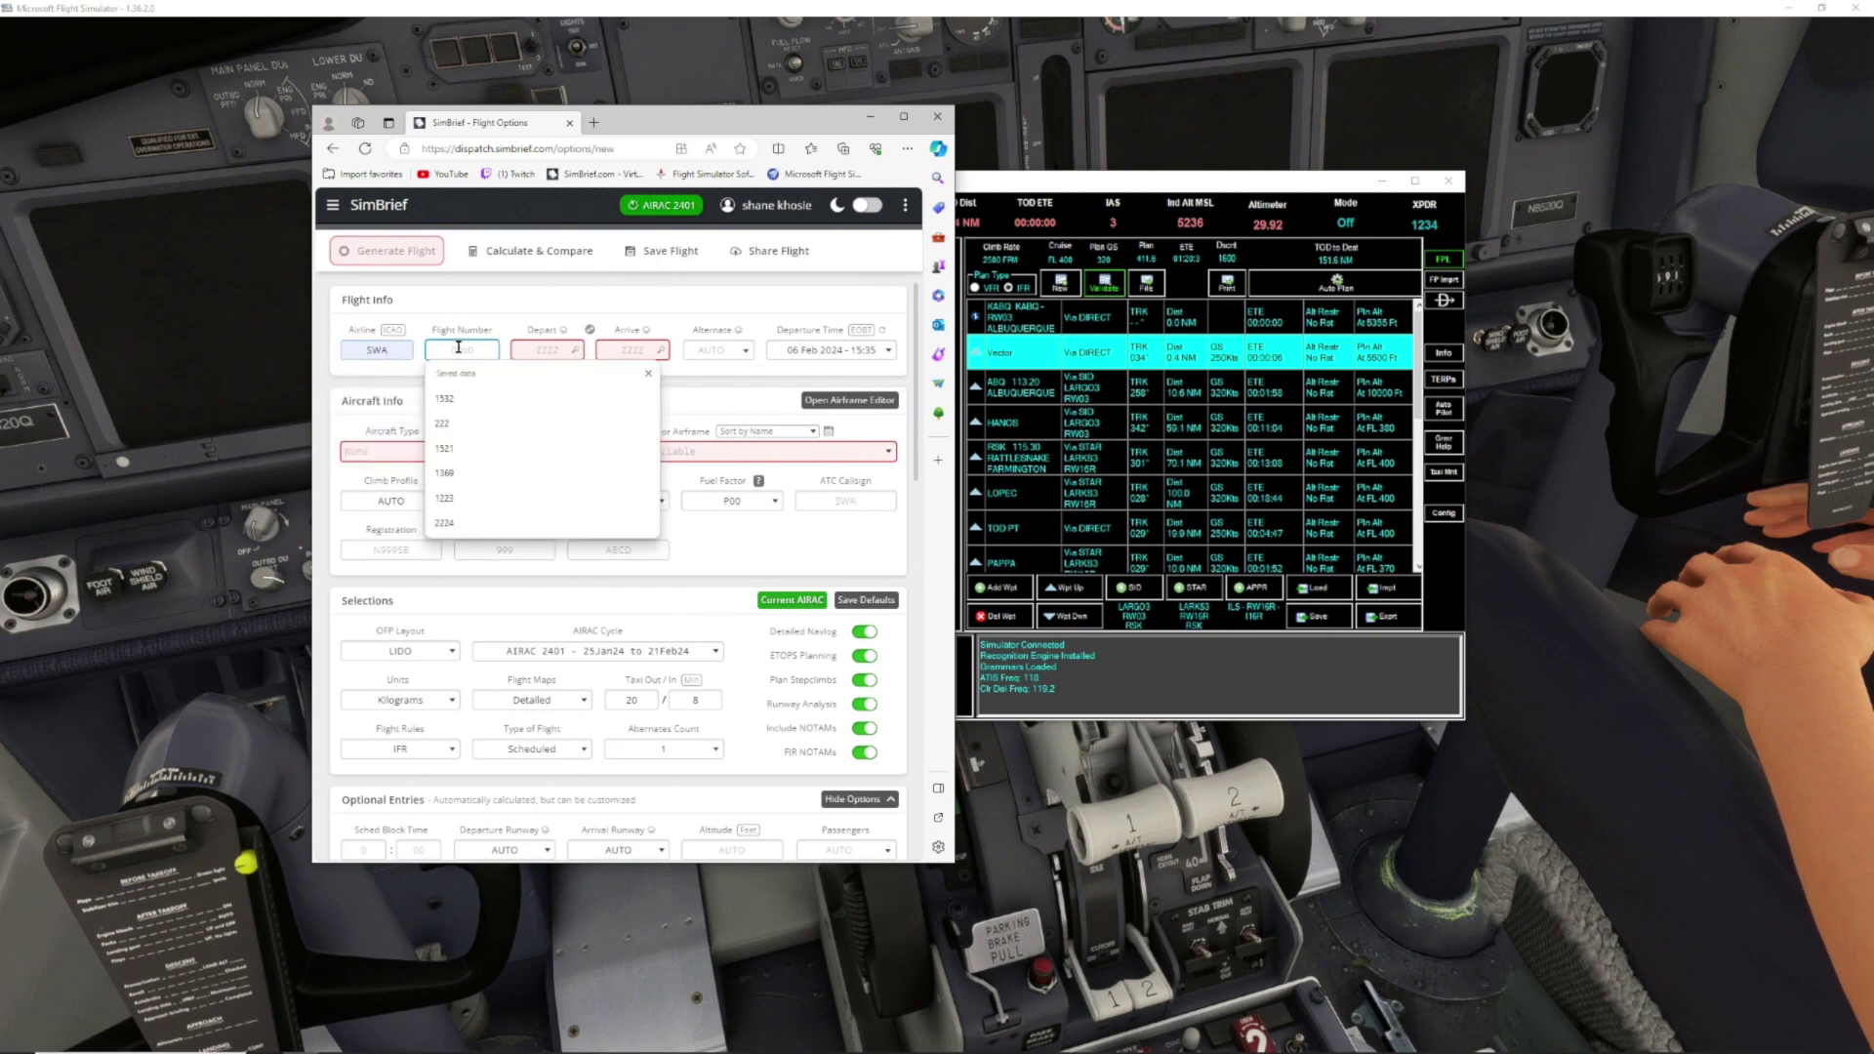
type("123")
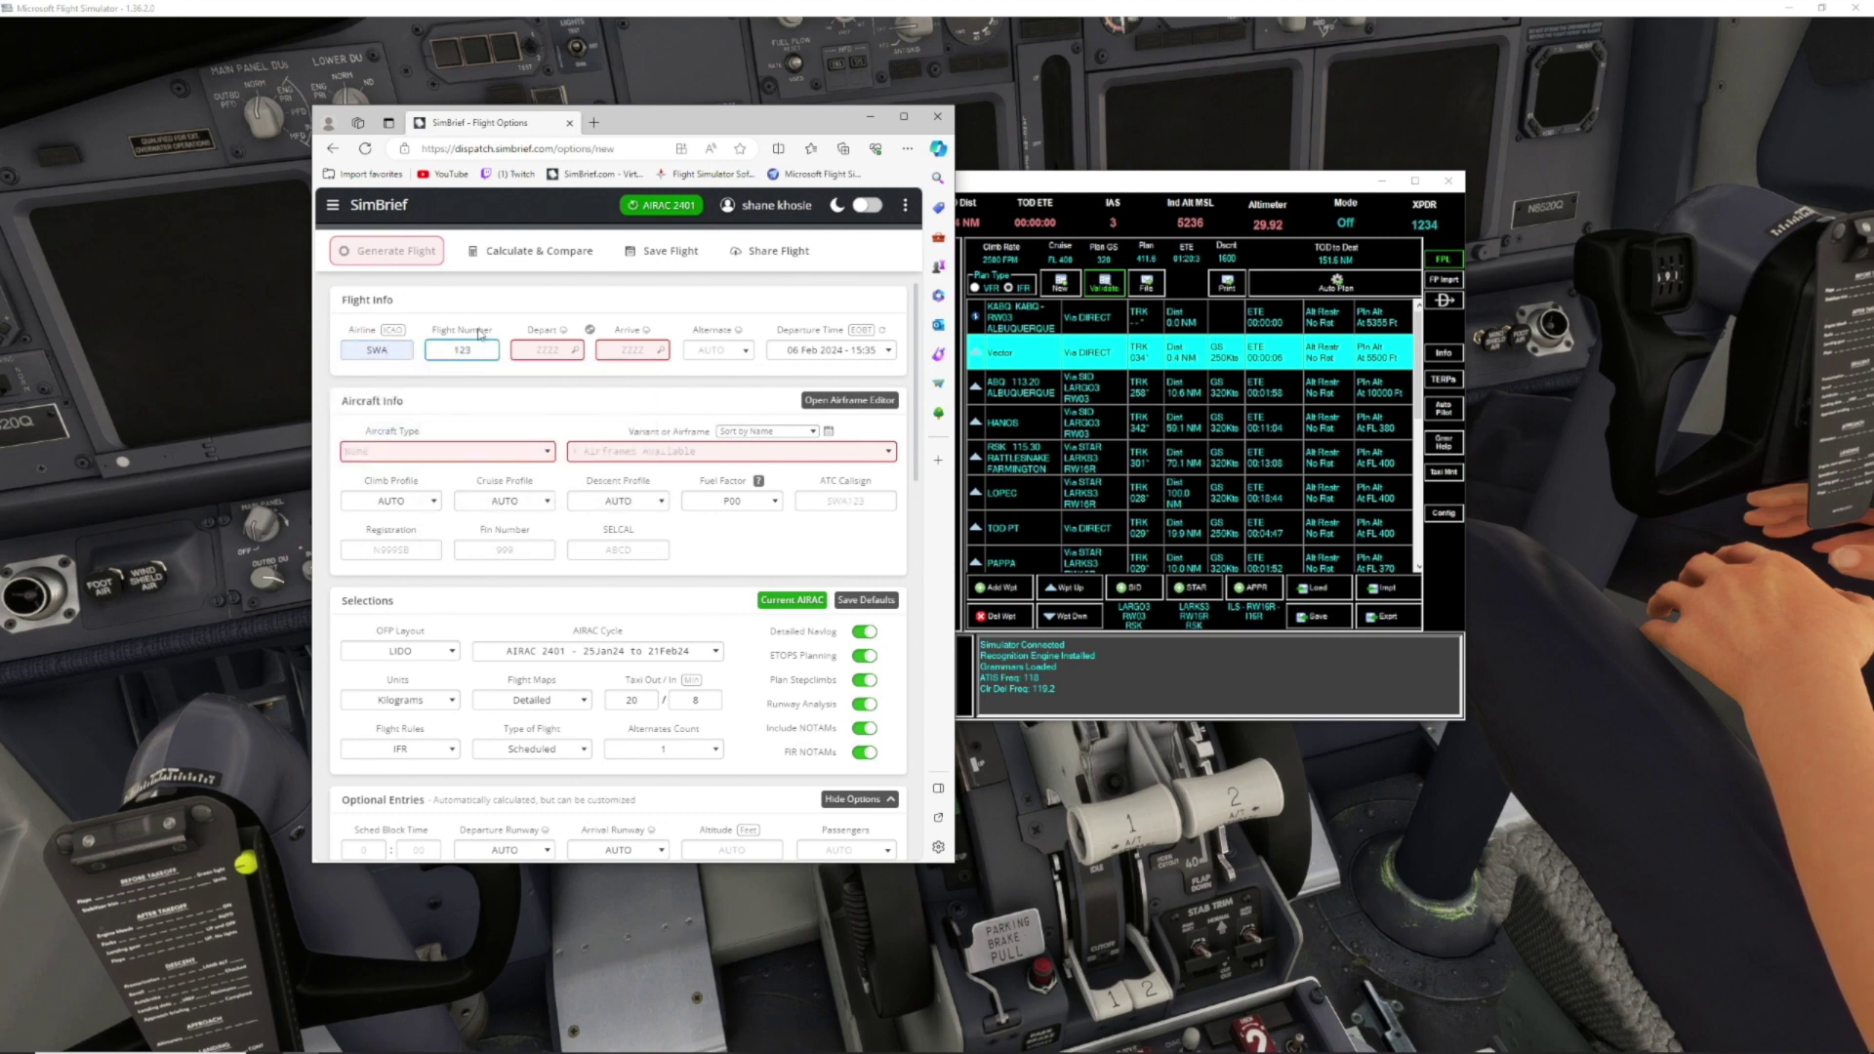
Set the departure airport to KABQ and the arrival airport to KDEN in the flight info
left_click(545, 349)
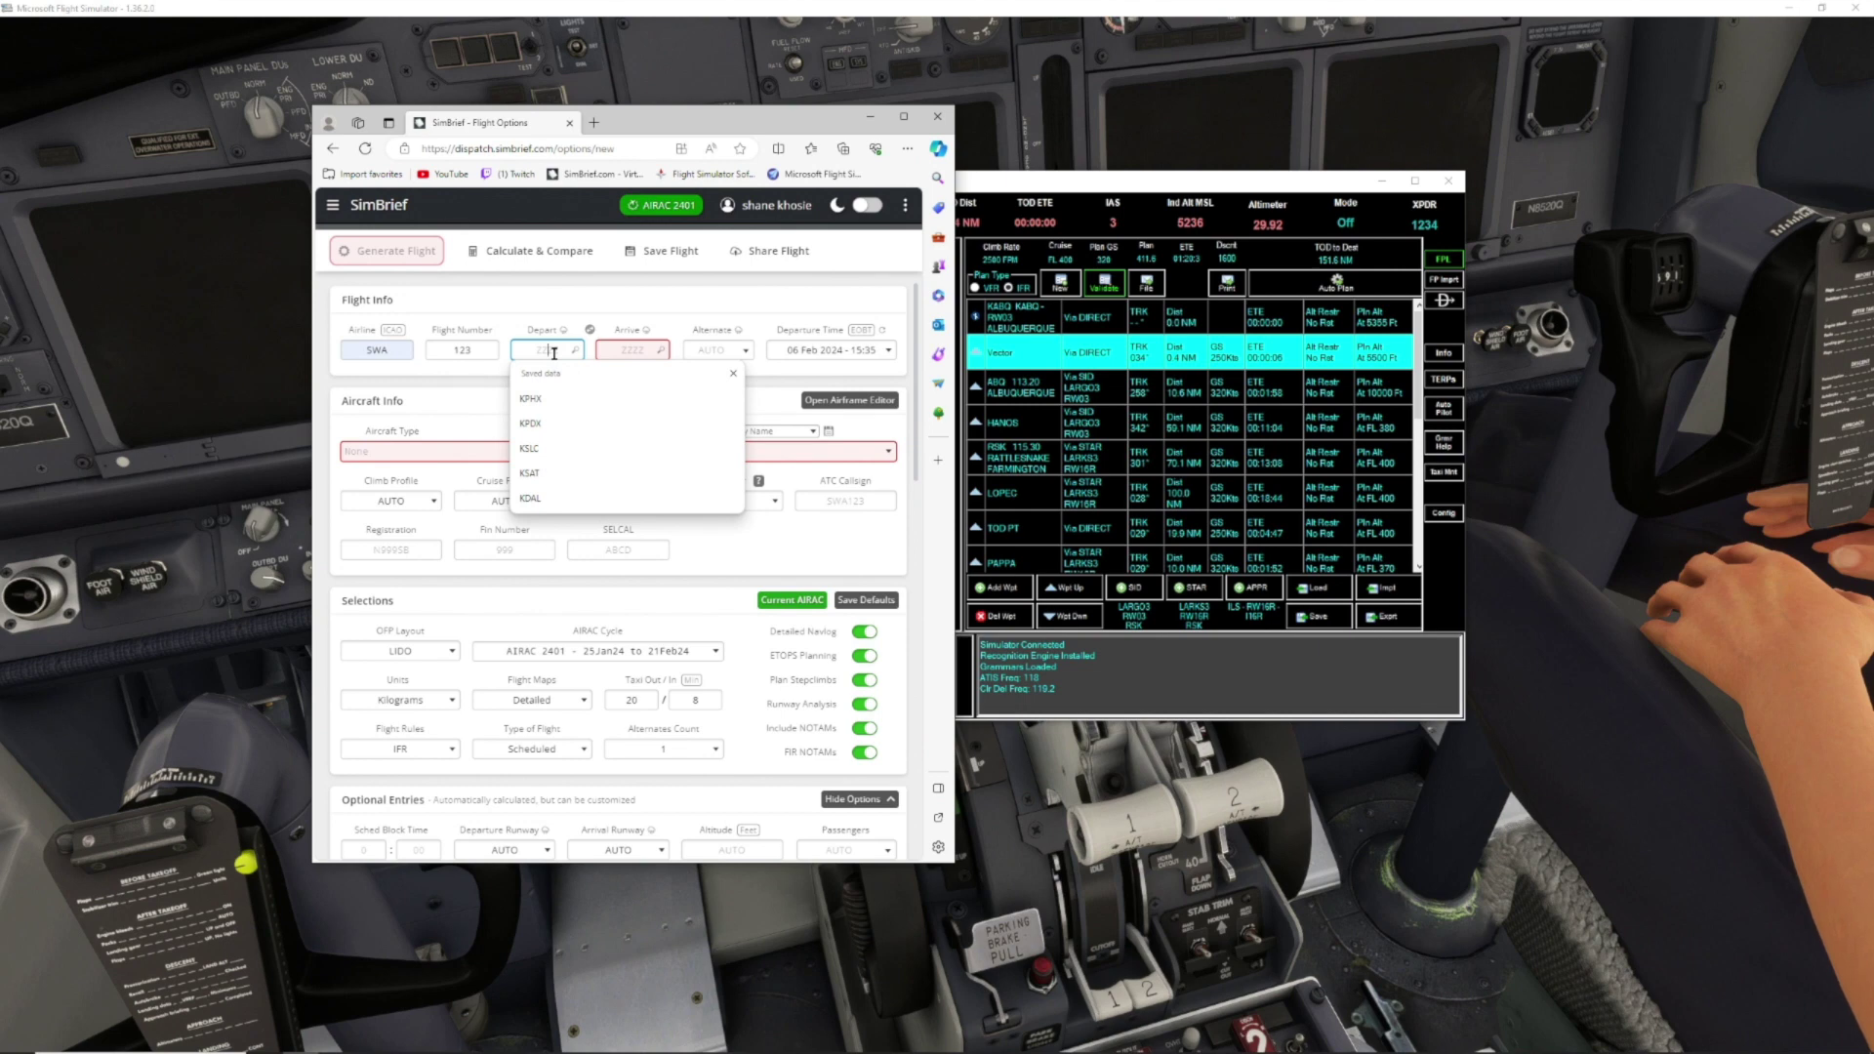
type("KA")
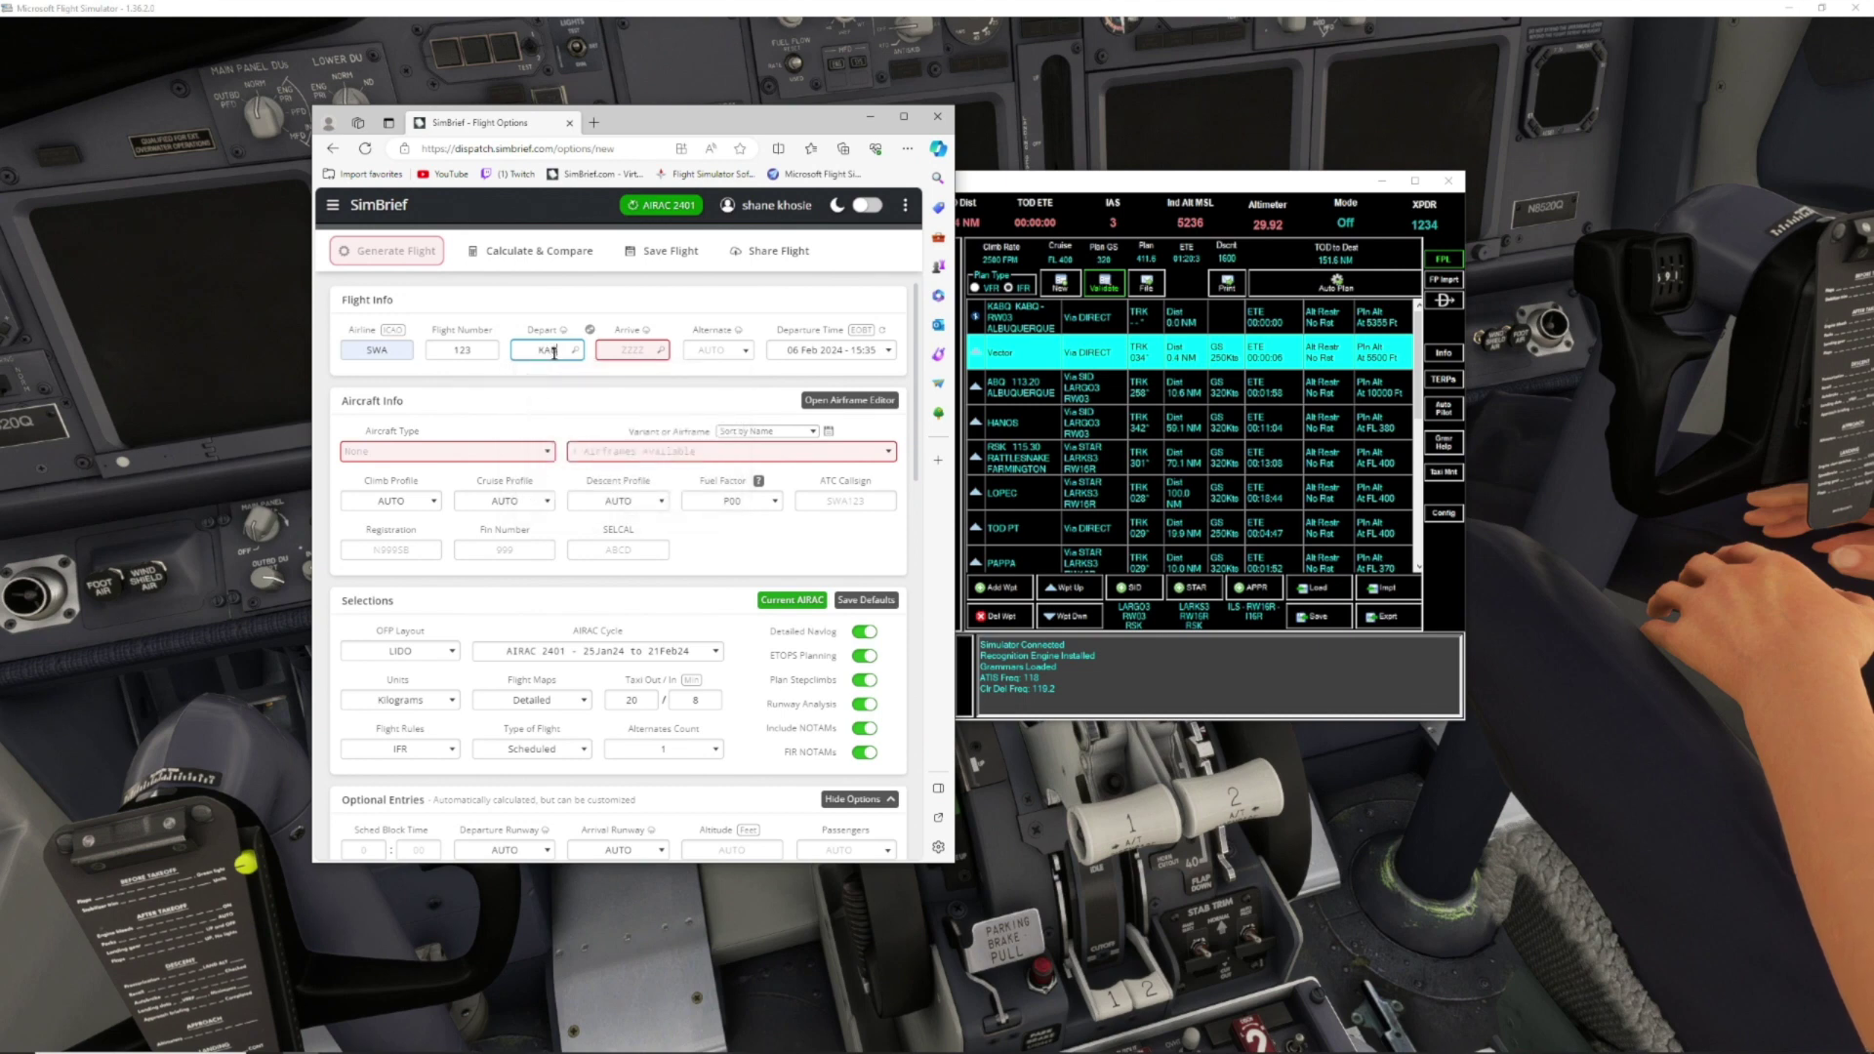
type("BQ")
left_click(632, 349)
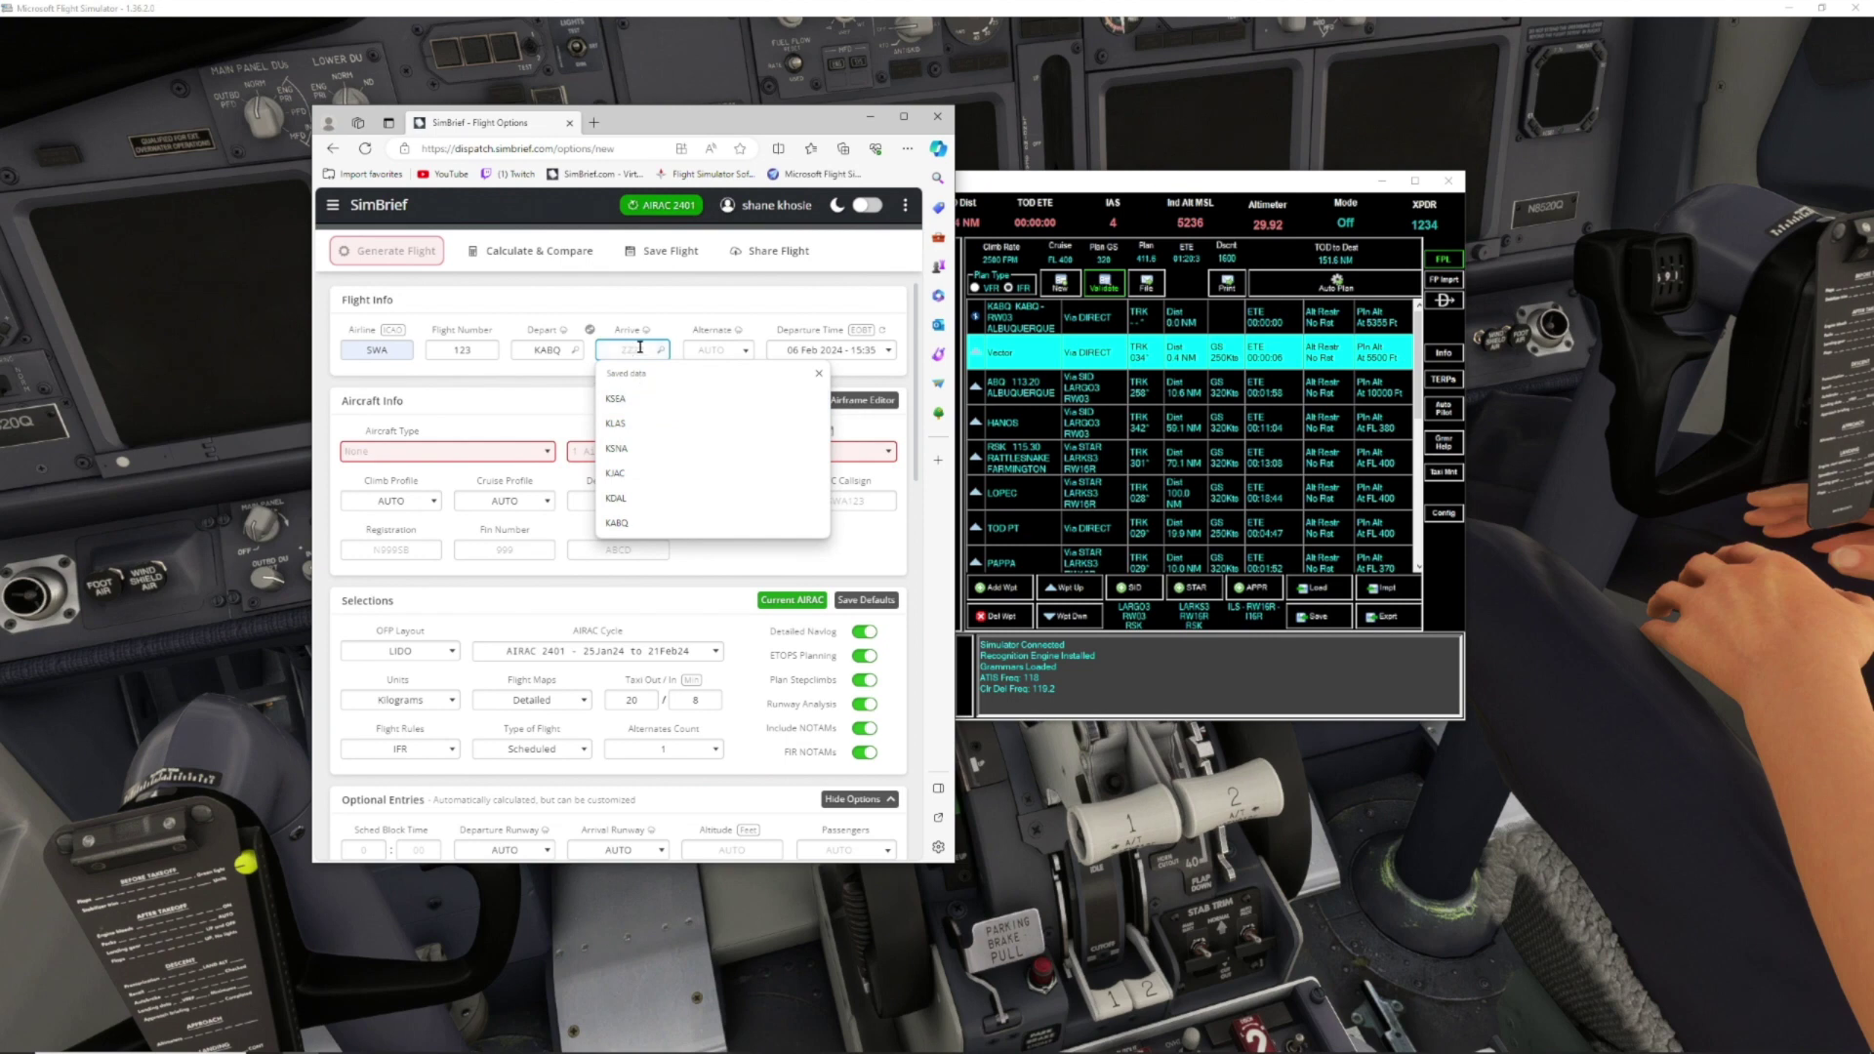
type("KDEN")
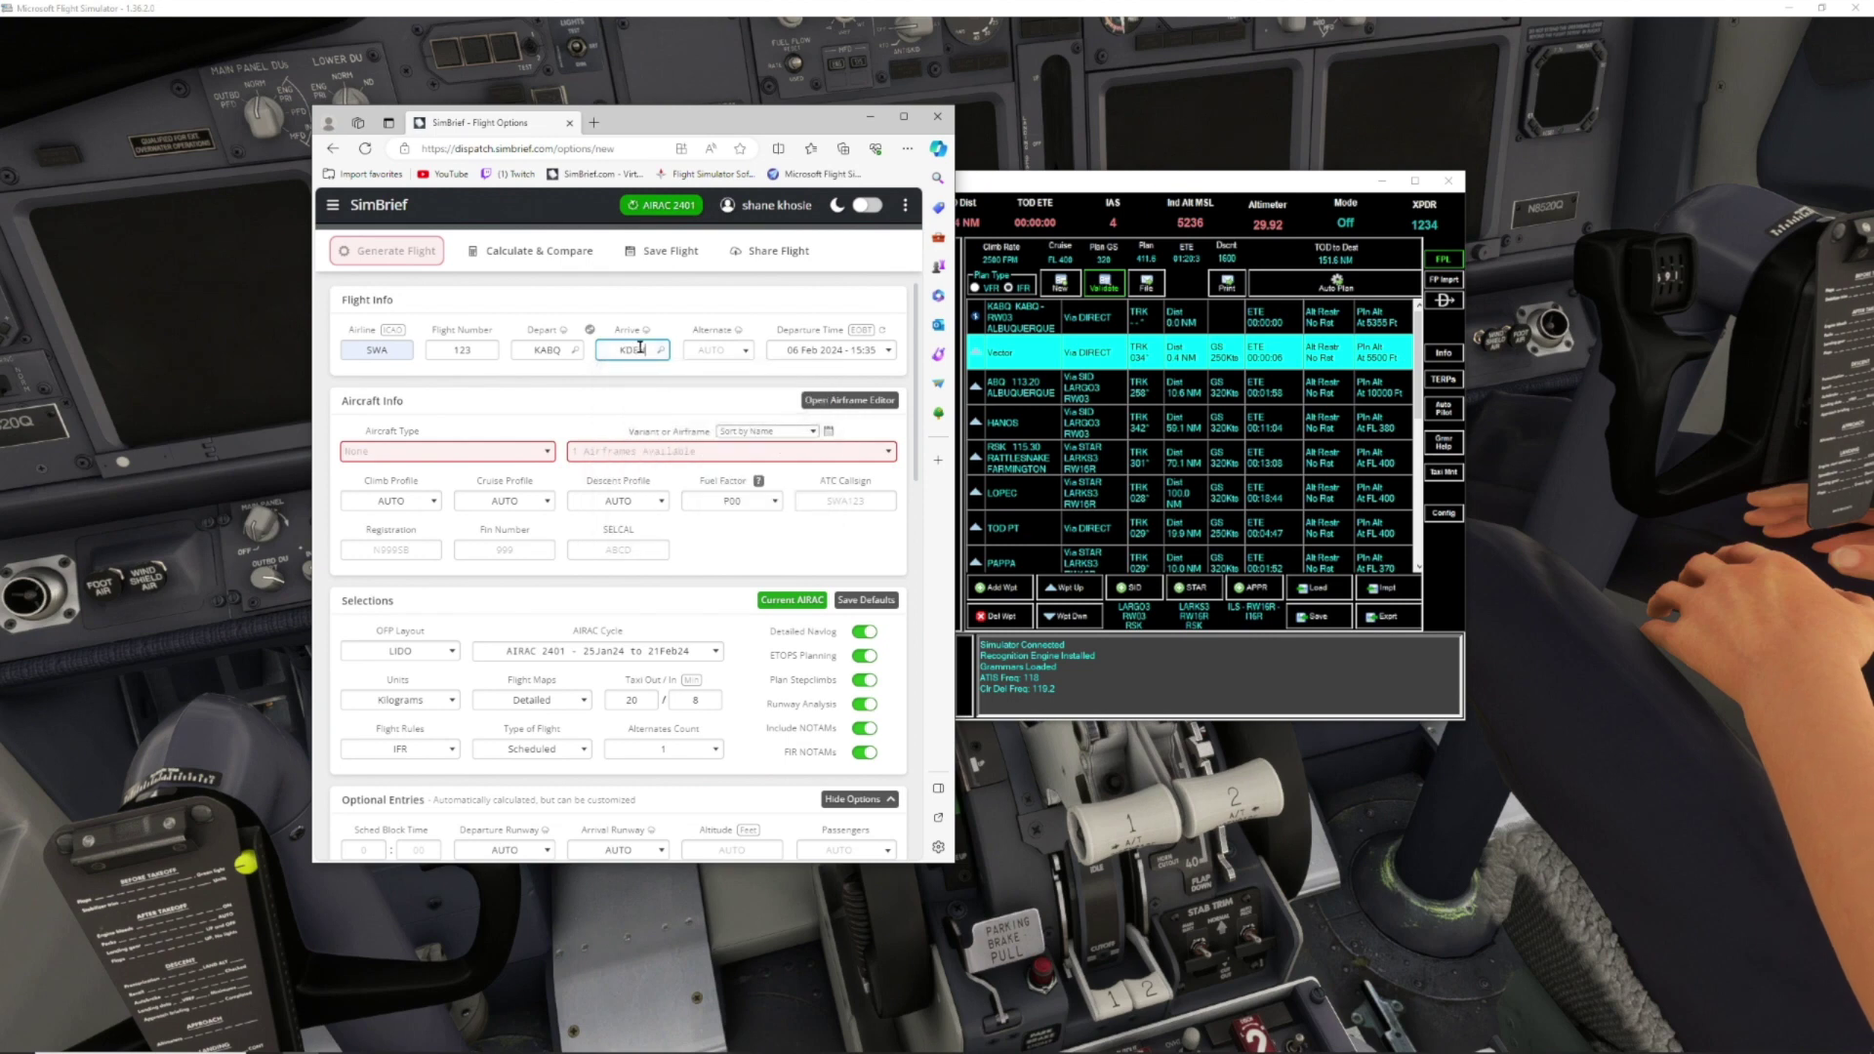
Set the aircraft type to B738 - B737-800
left_click(459, 451)
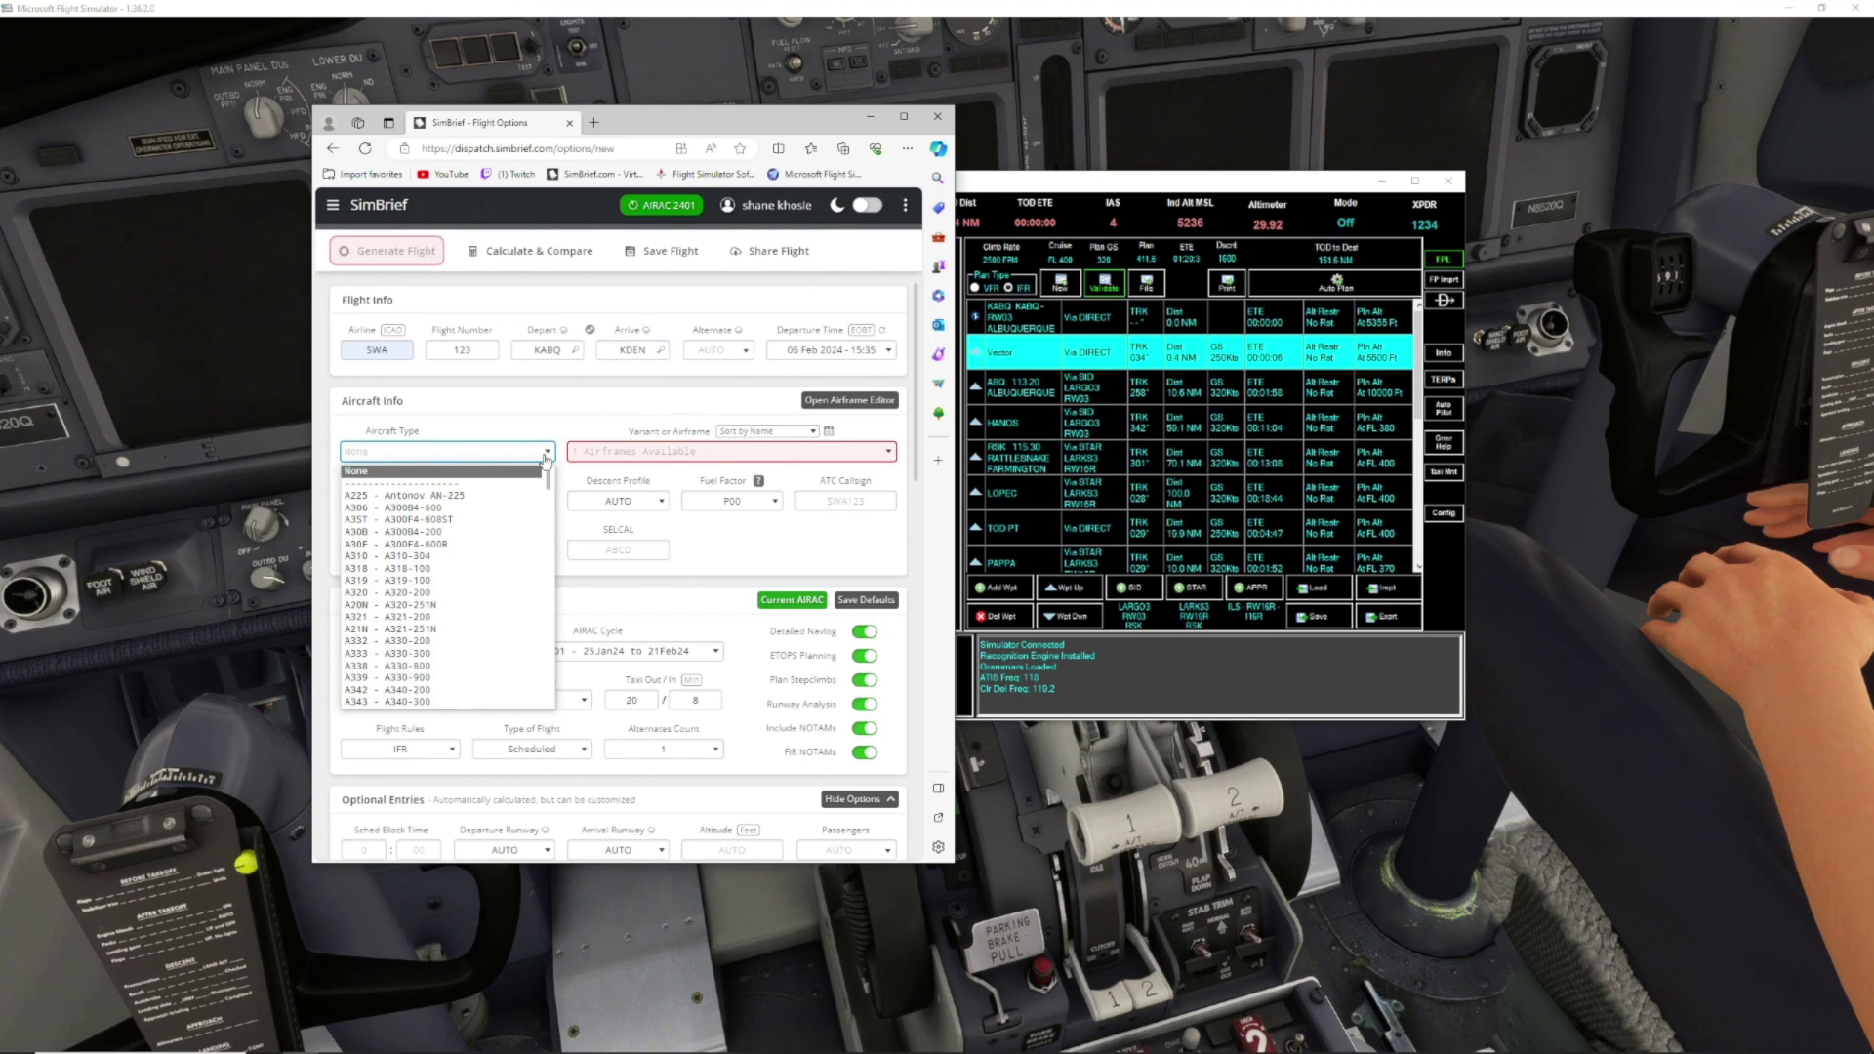
scroll(478, 517, "down", 5)
scroll(488, 519, "down", 3)
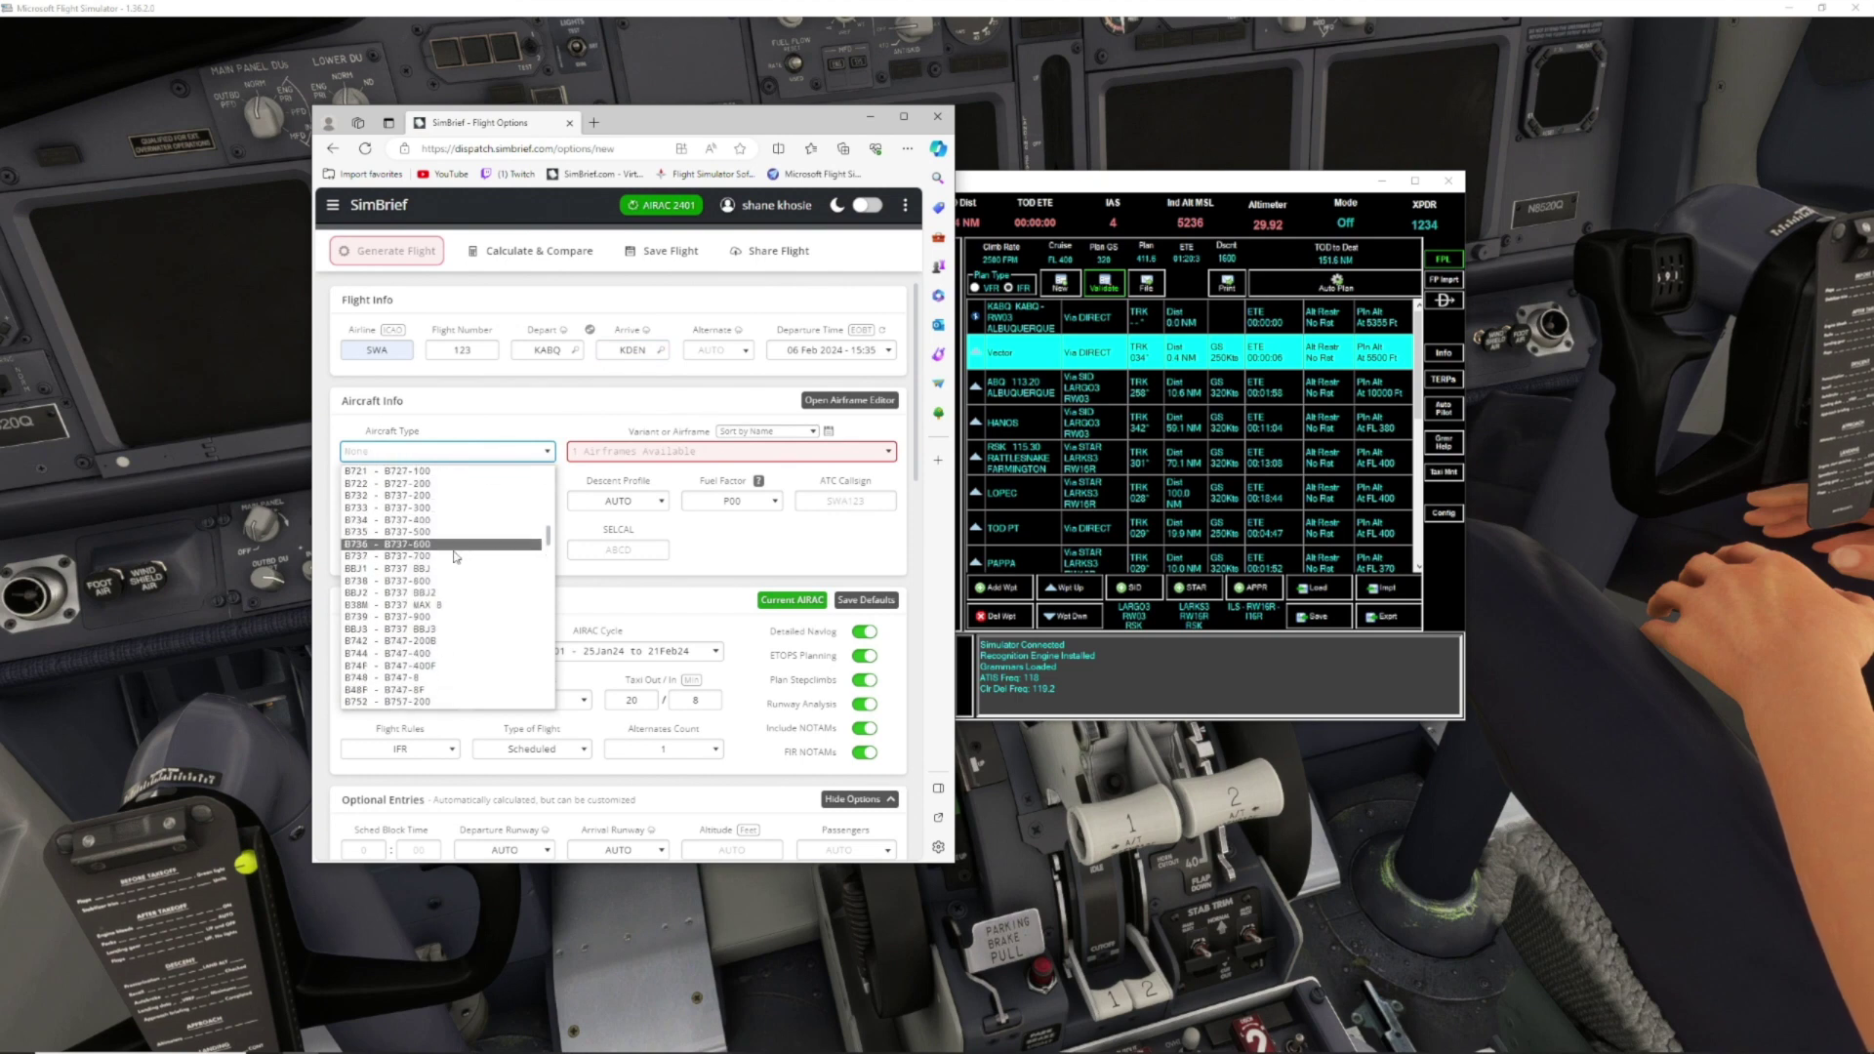
left_click(436, 584)
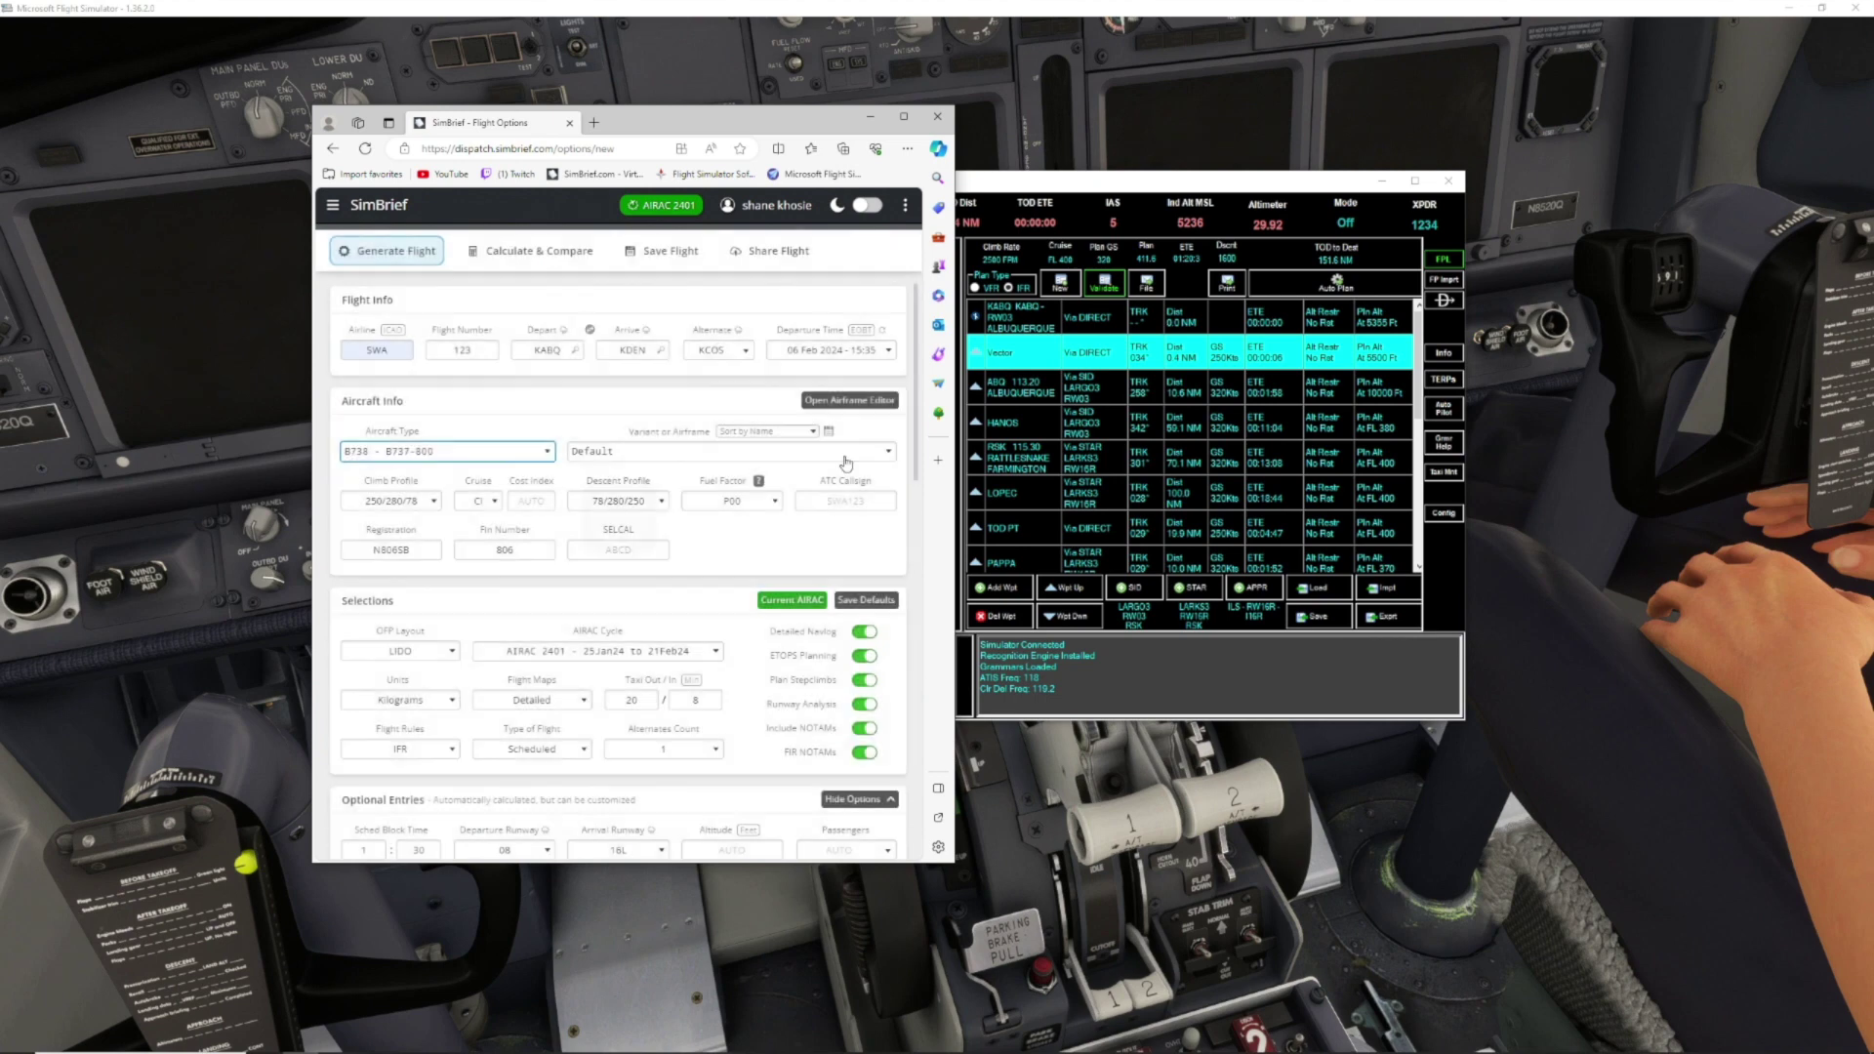
Choose the PMDG (MSFS) First Class Config airframe and set the units to pounds
left_click(890, 457)
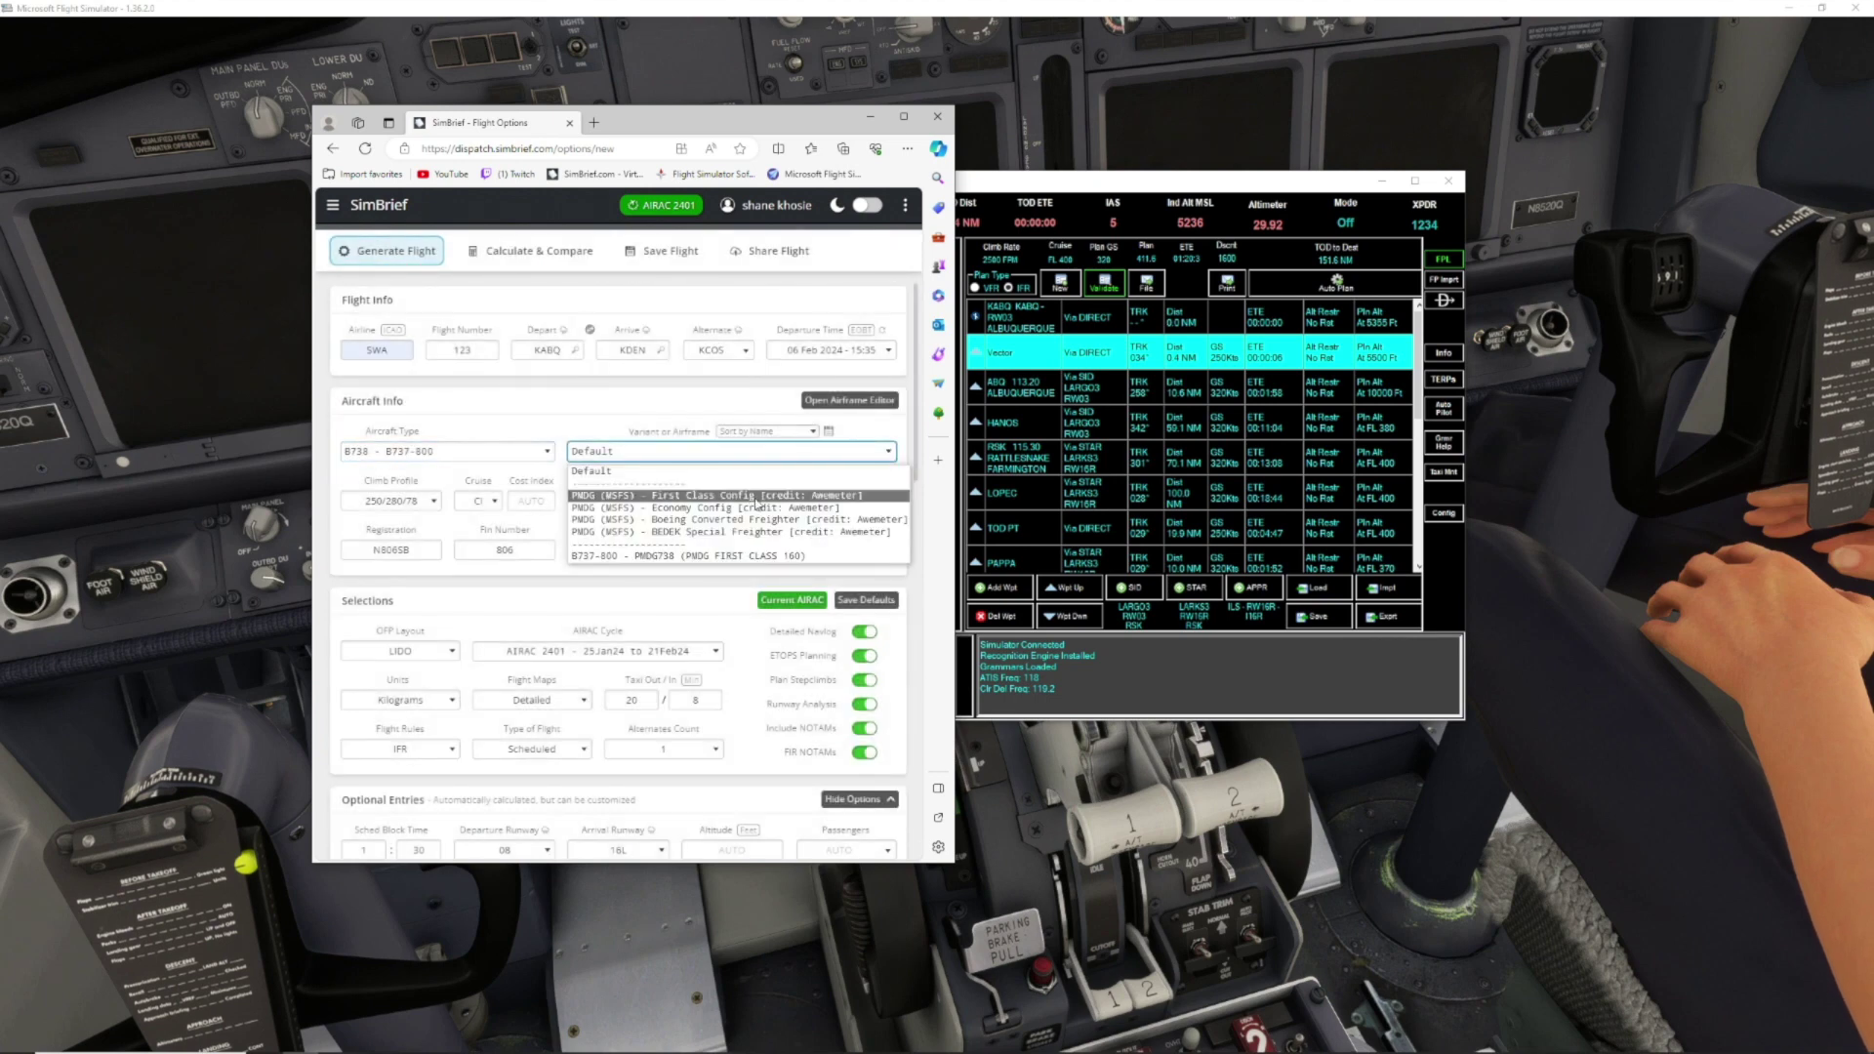
left_click(770, 497)
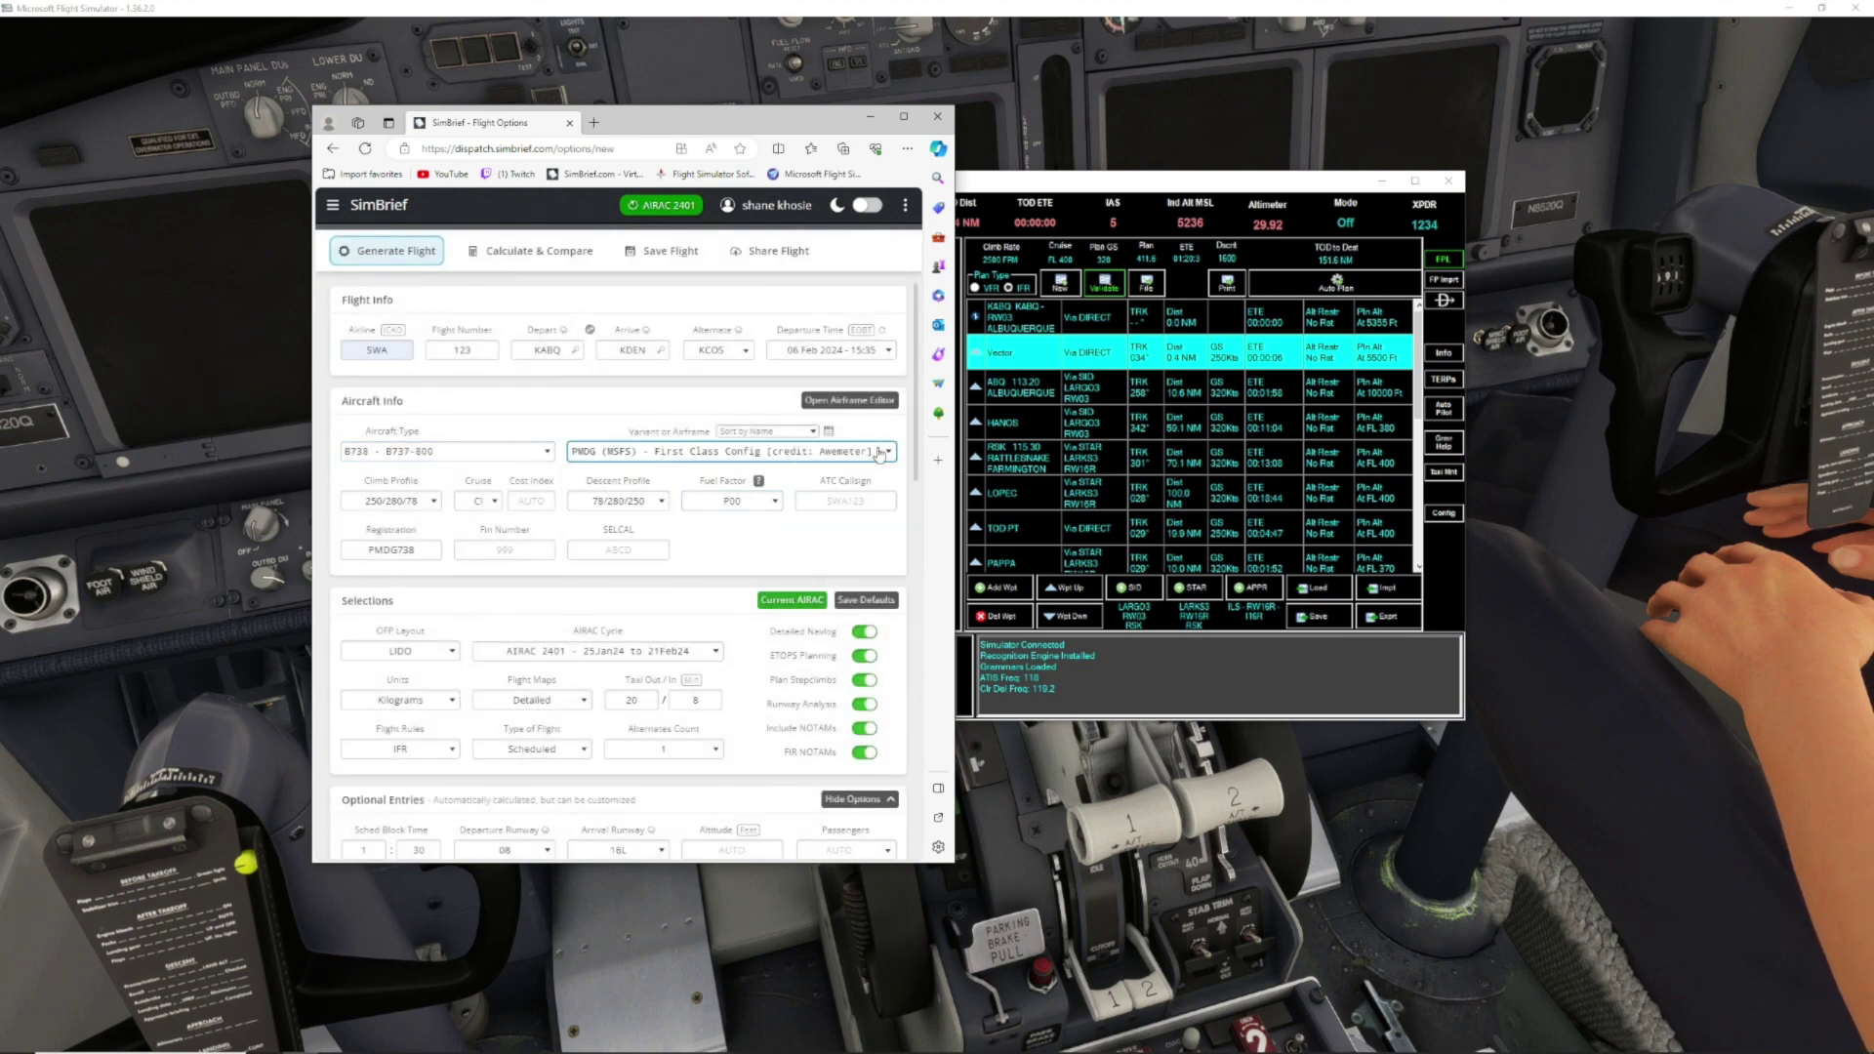
left_click(635, 421)
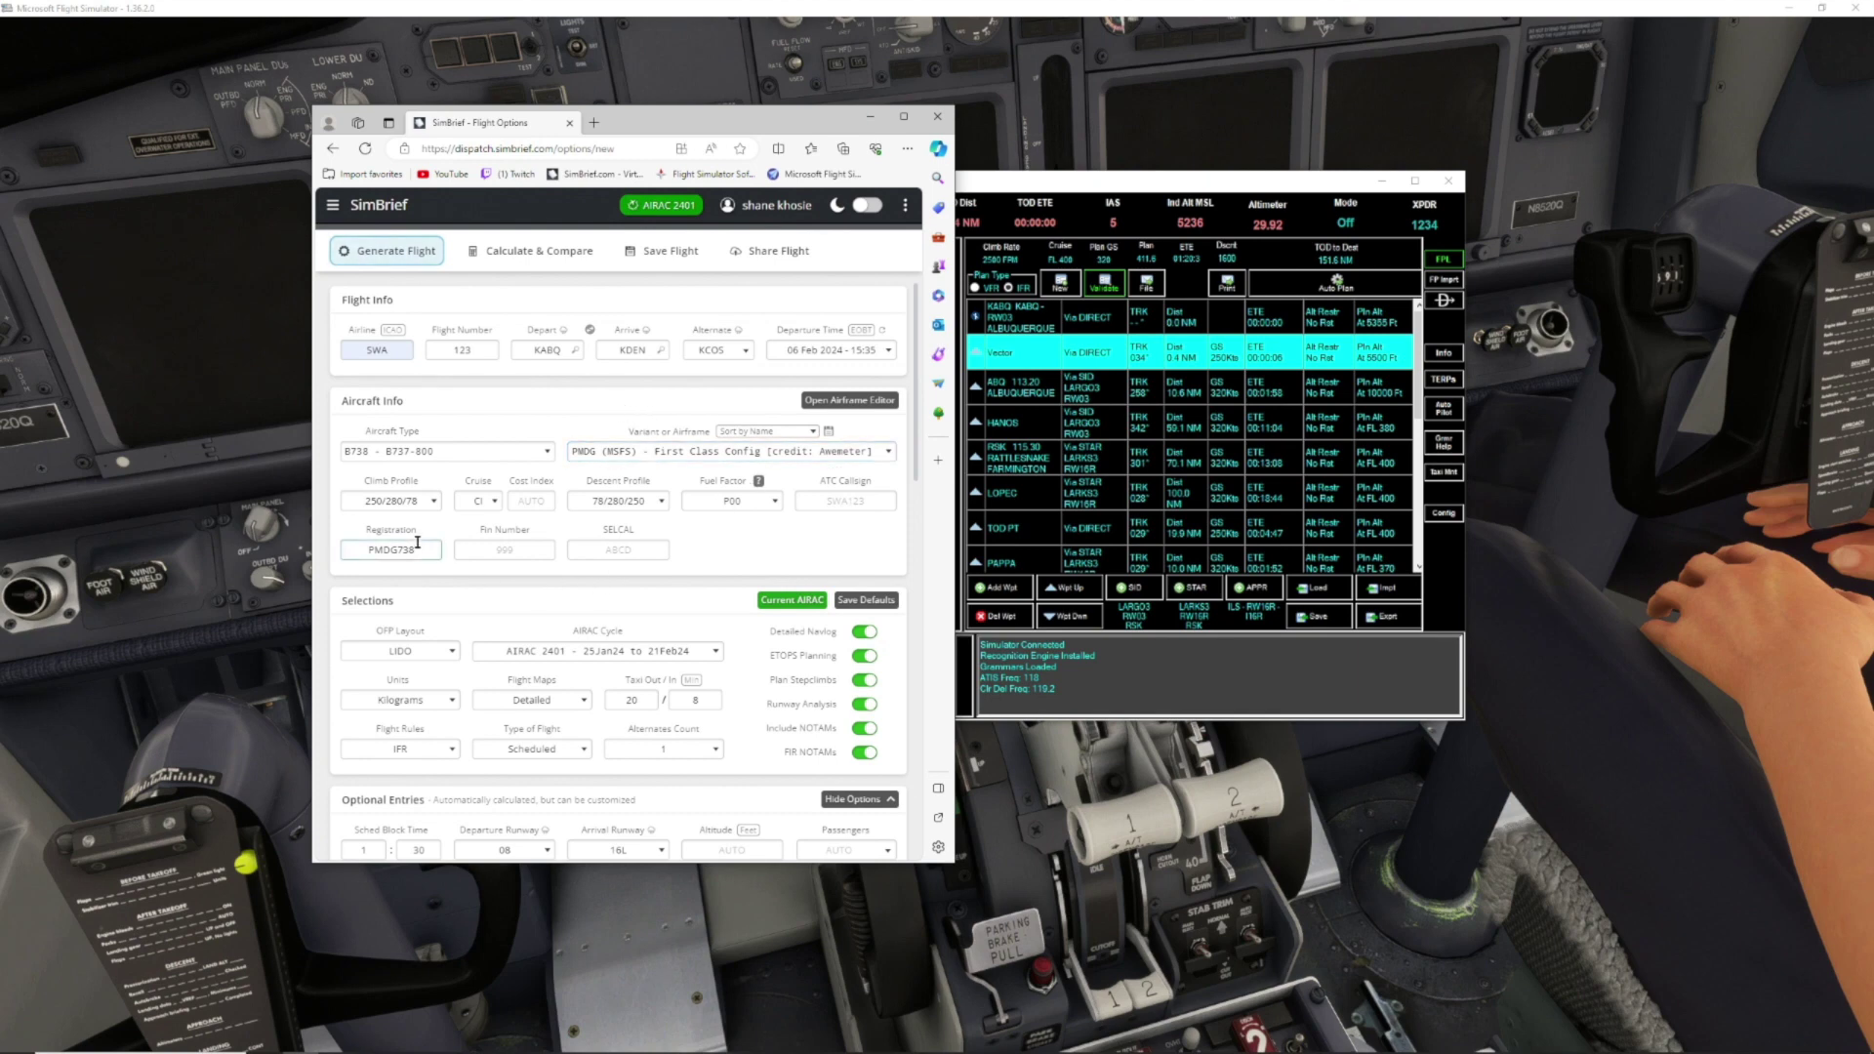
left_click(451, 703)
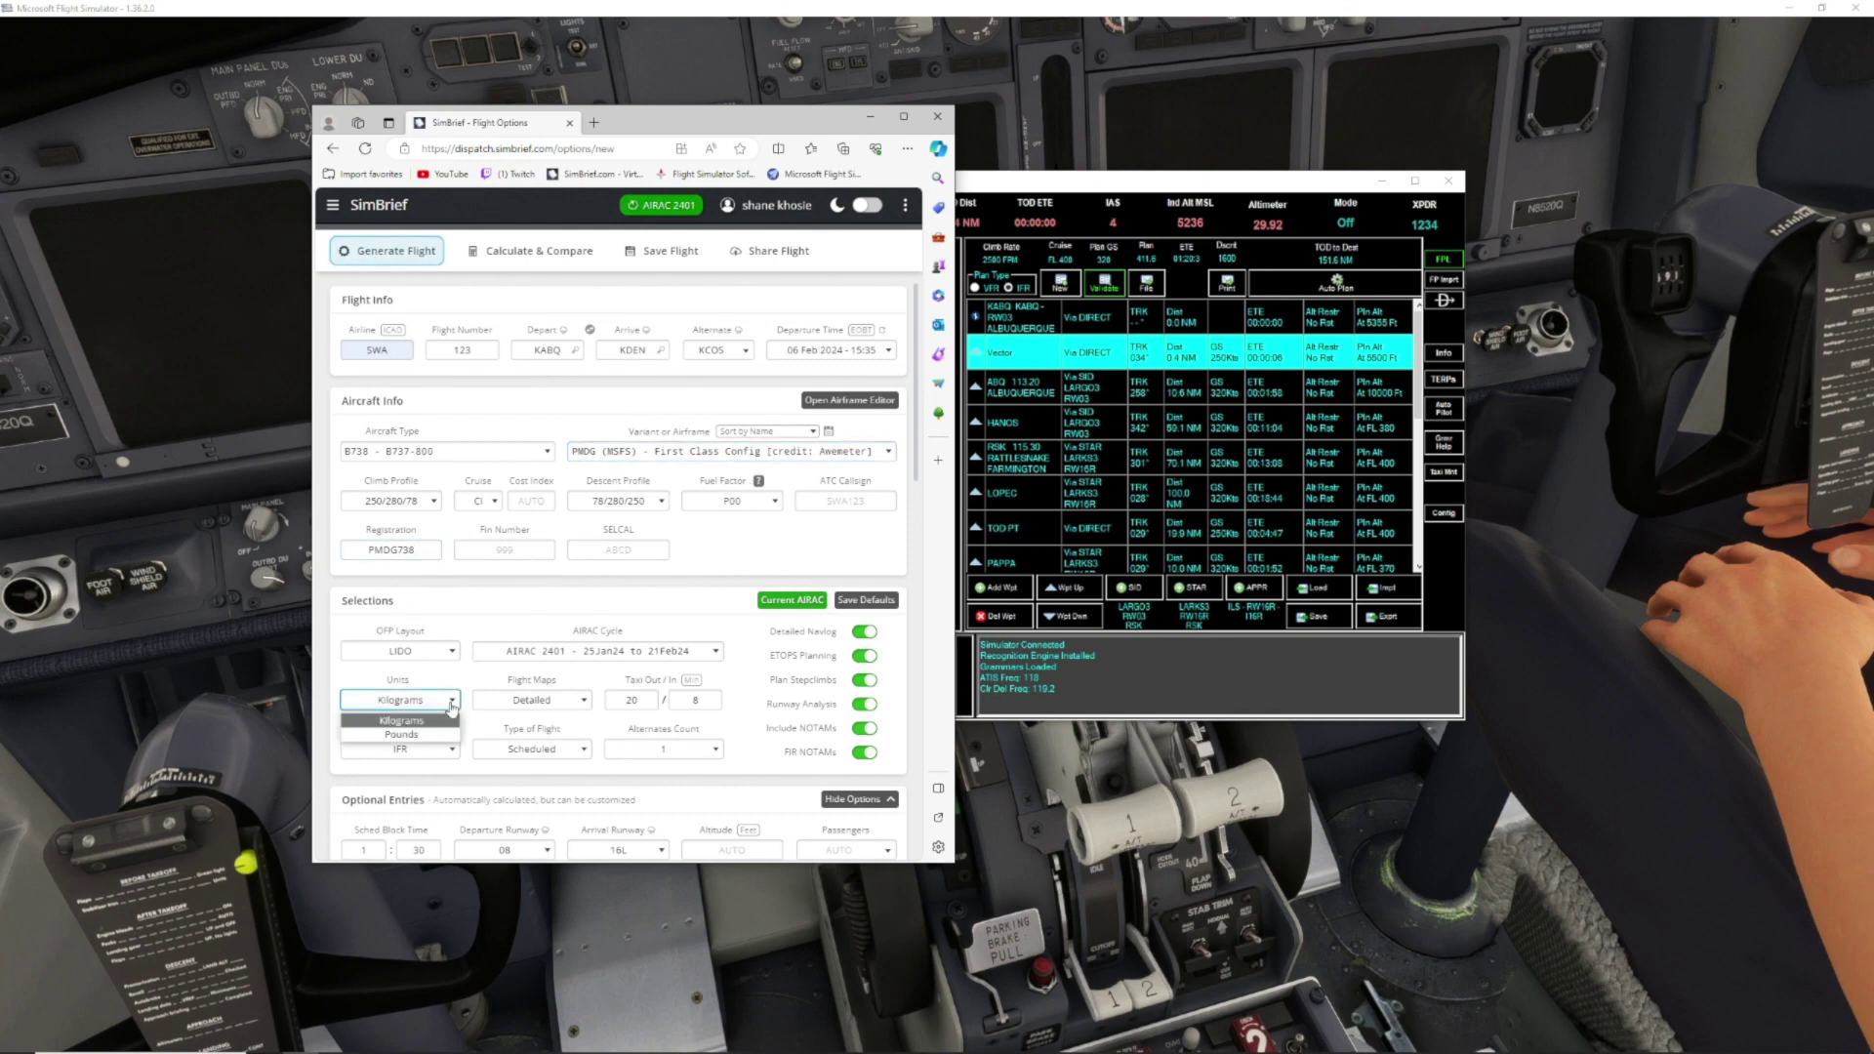
left_click(436, 737)
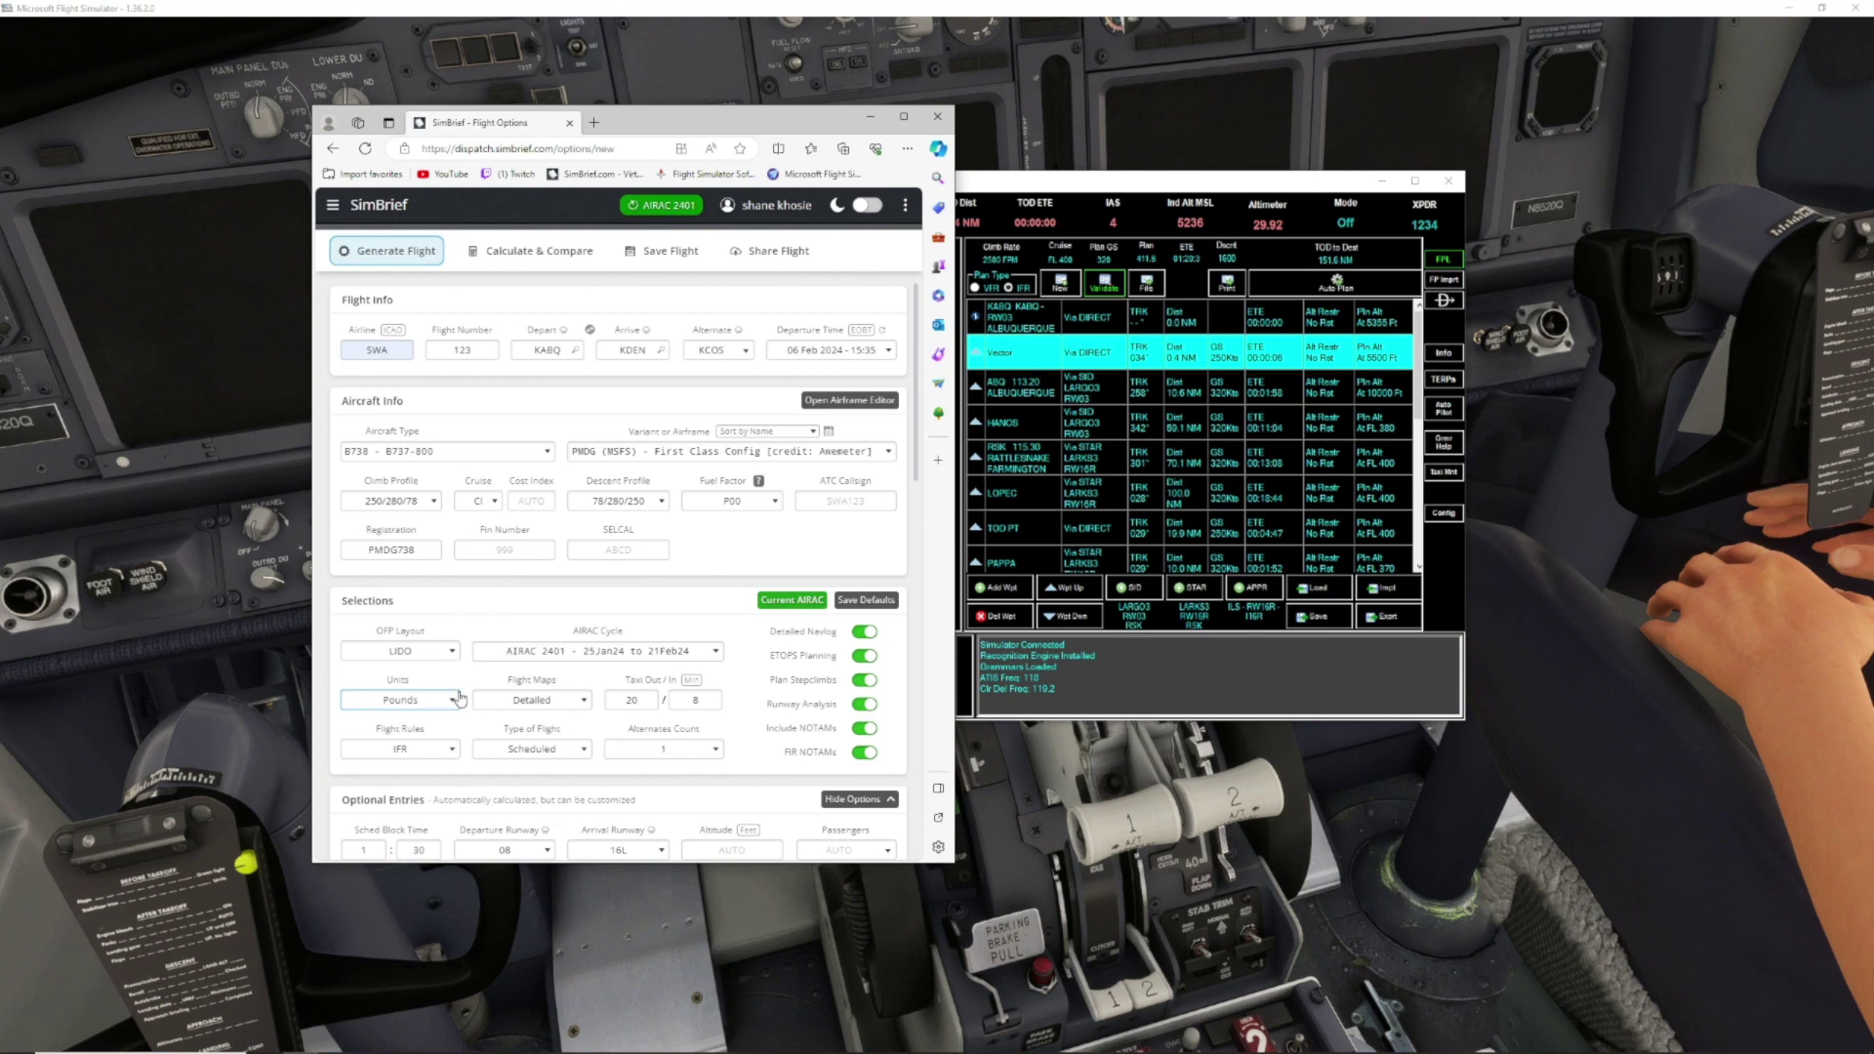
Set the departure runway to 03, accepting new SIDs/STARs, and the arrival runway to 16R, declining new SIDs/STARs
scroll(753, 630, "down", 3)
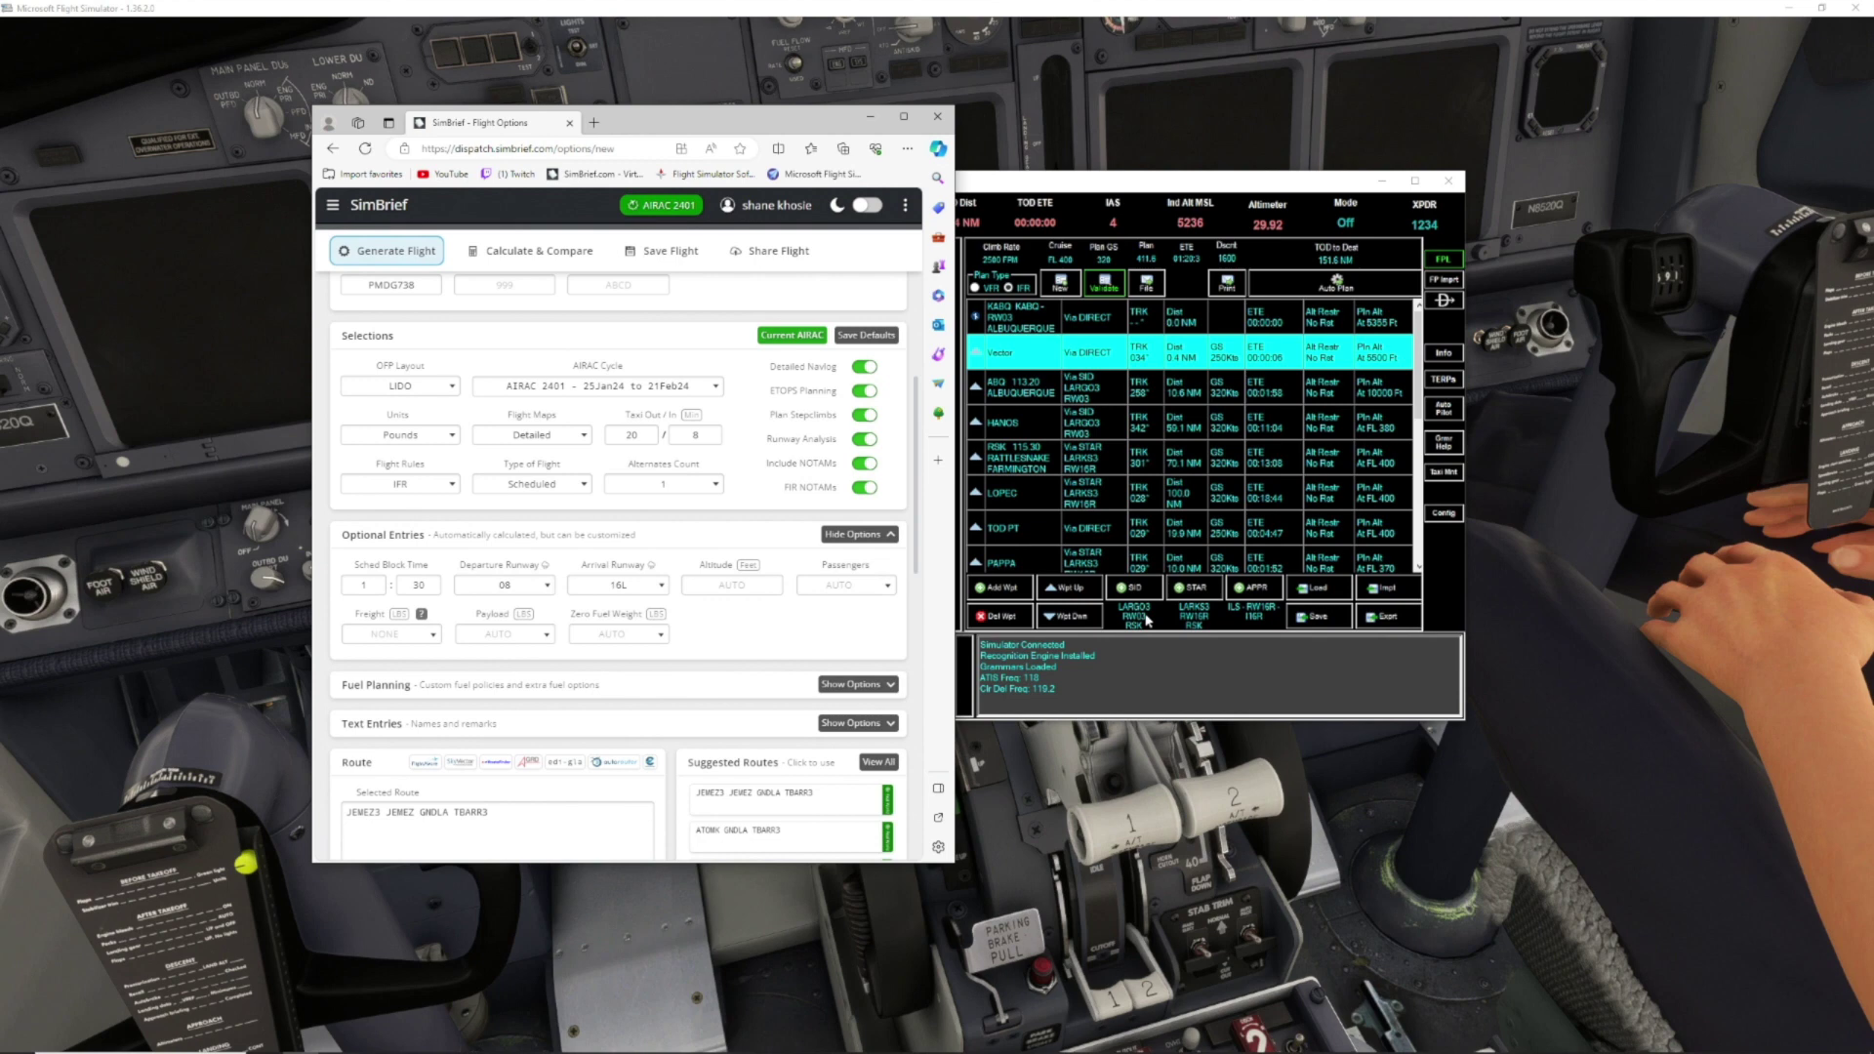
left_click(542, 588)
left_click(539, 611)
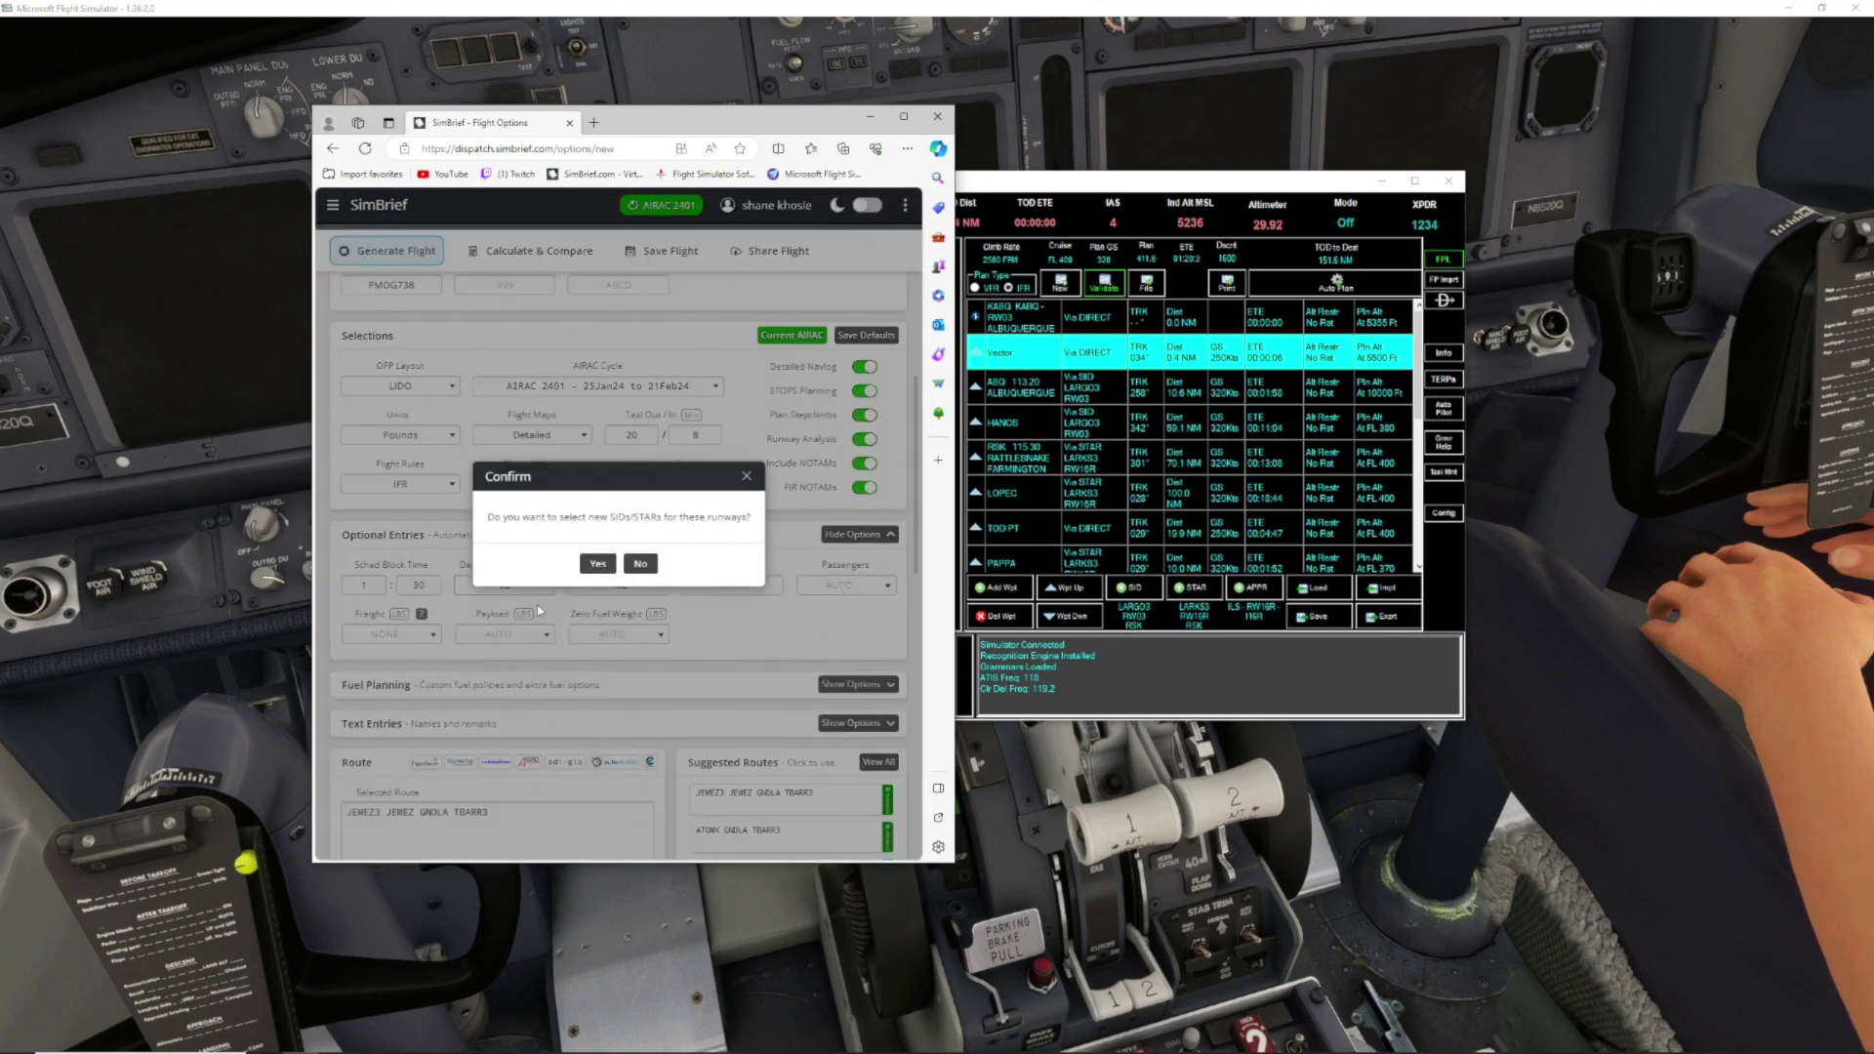
left_click(596, 564)
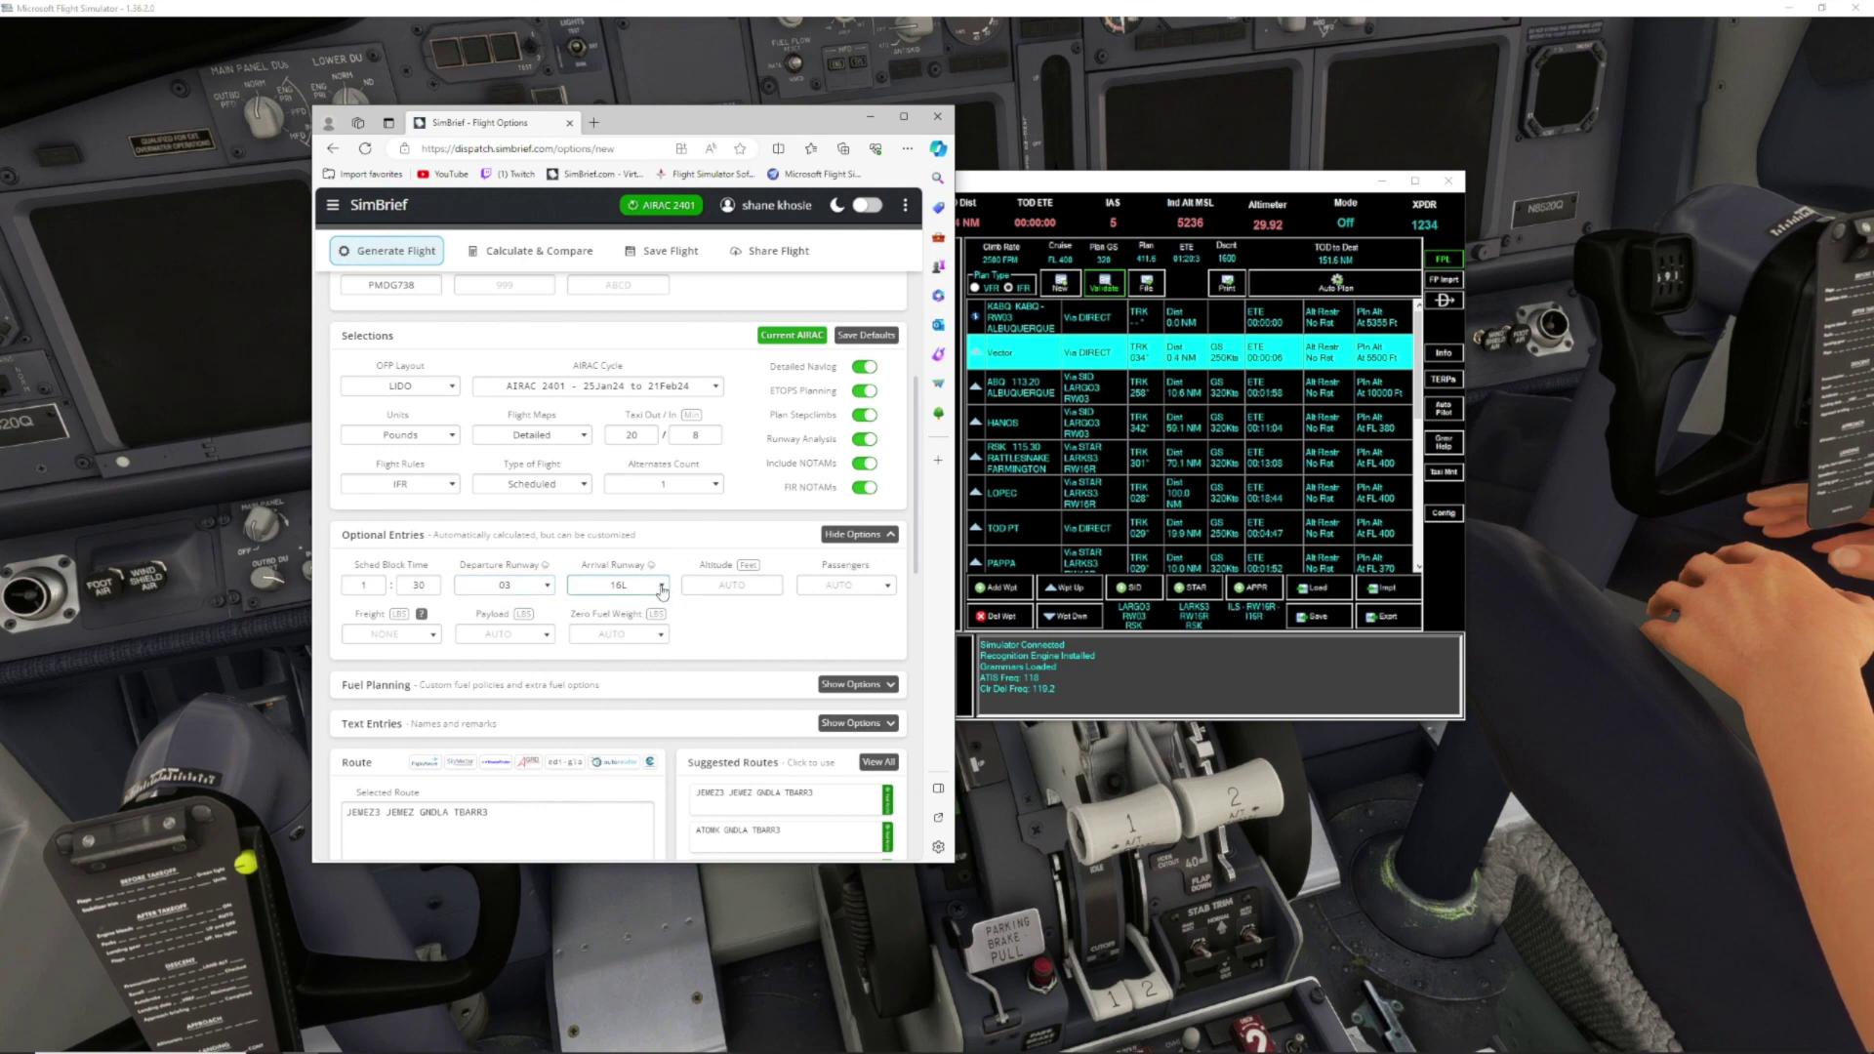
left_click(662, 592)
left_click(667, 652)
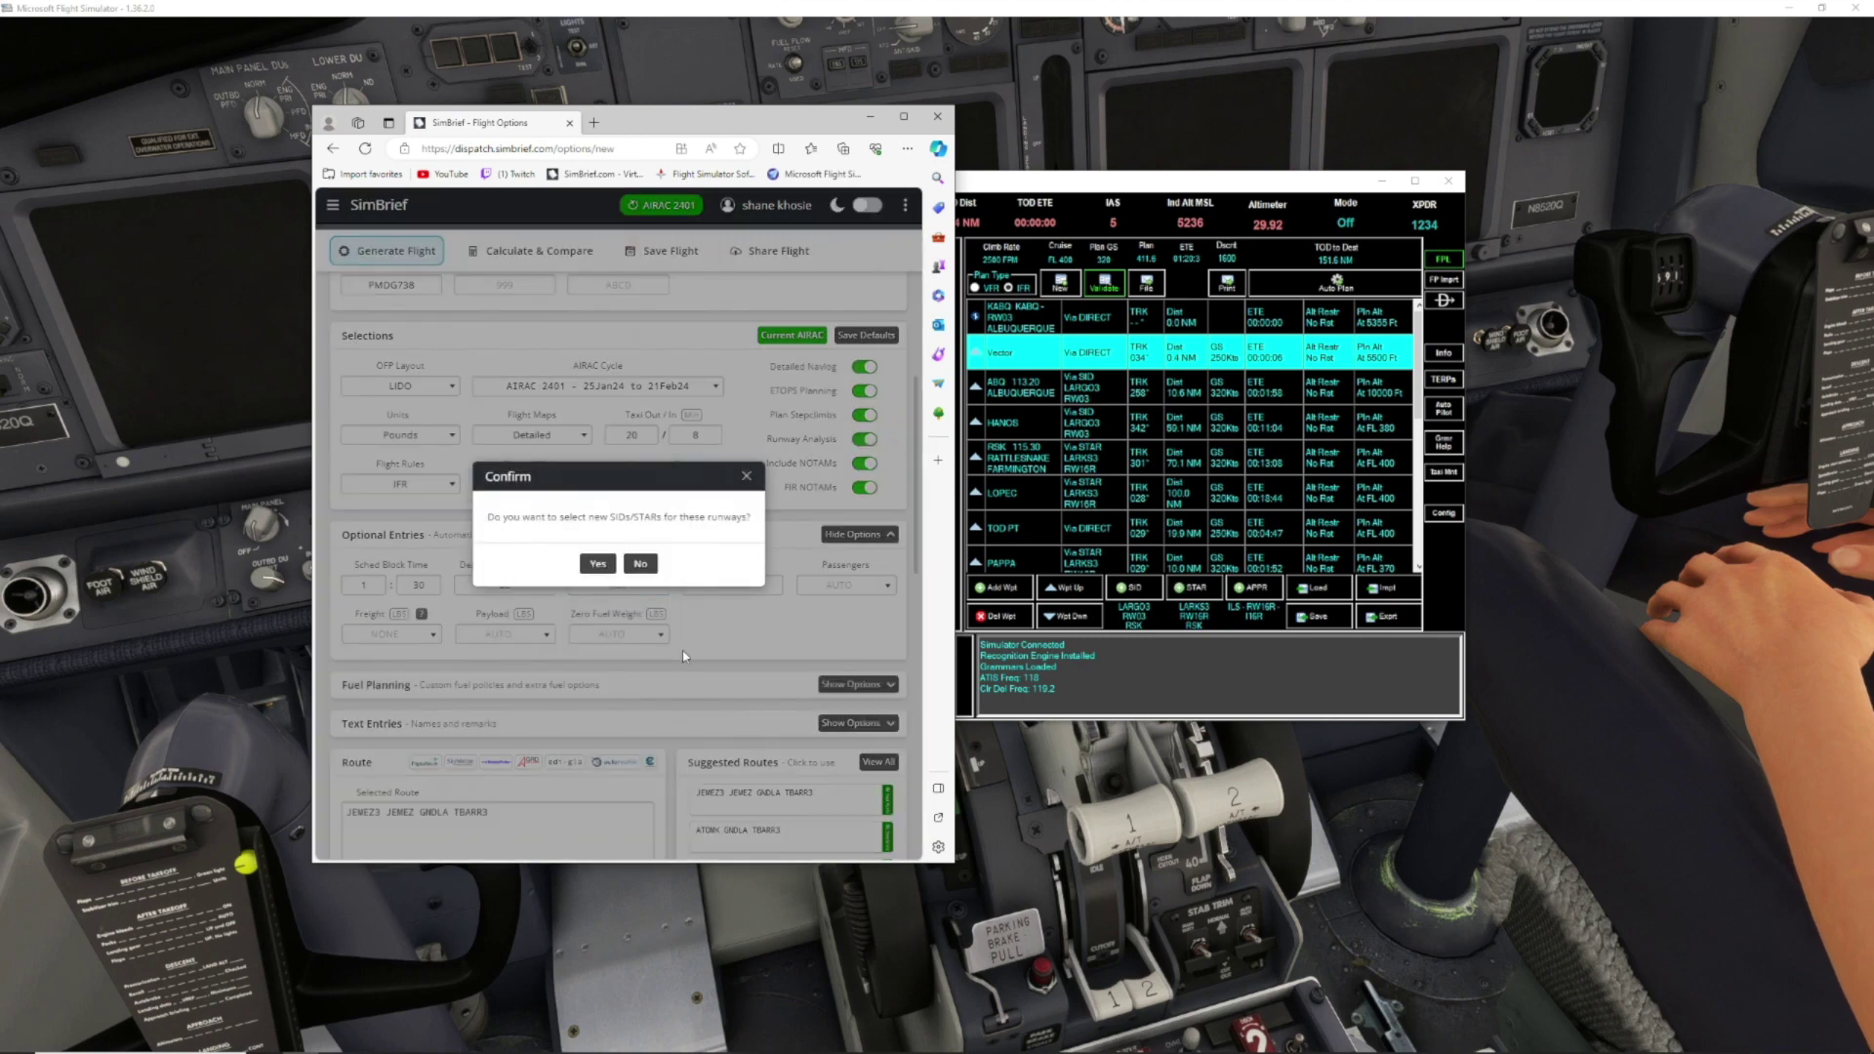
left_click(631, 566)
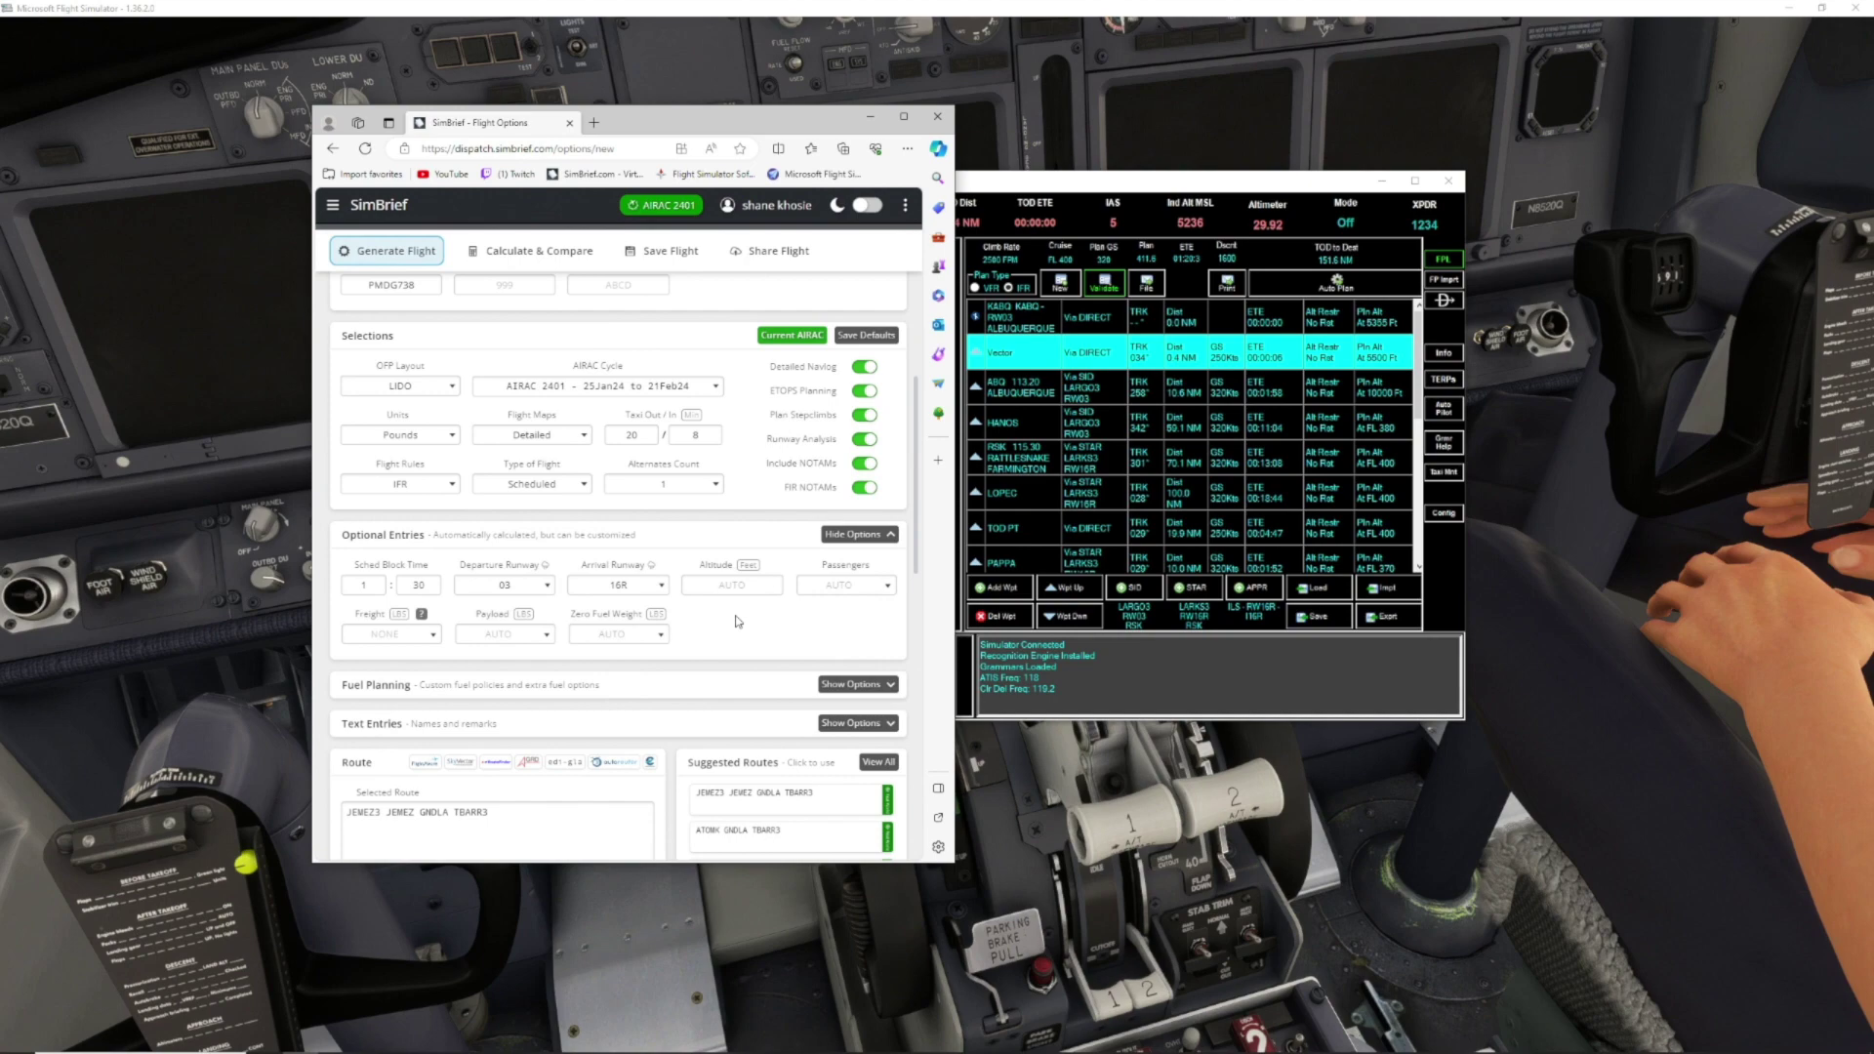
Check the selected route and remaining options, and generate the flight briefing
scroll(737, 621, "down", 5)
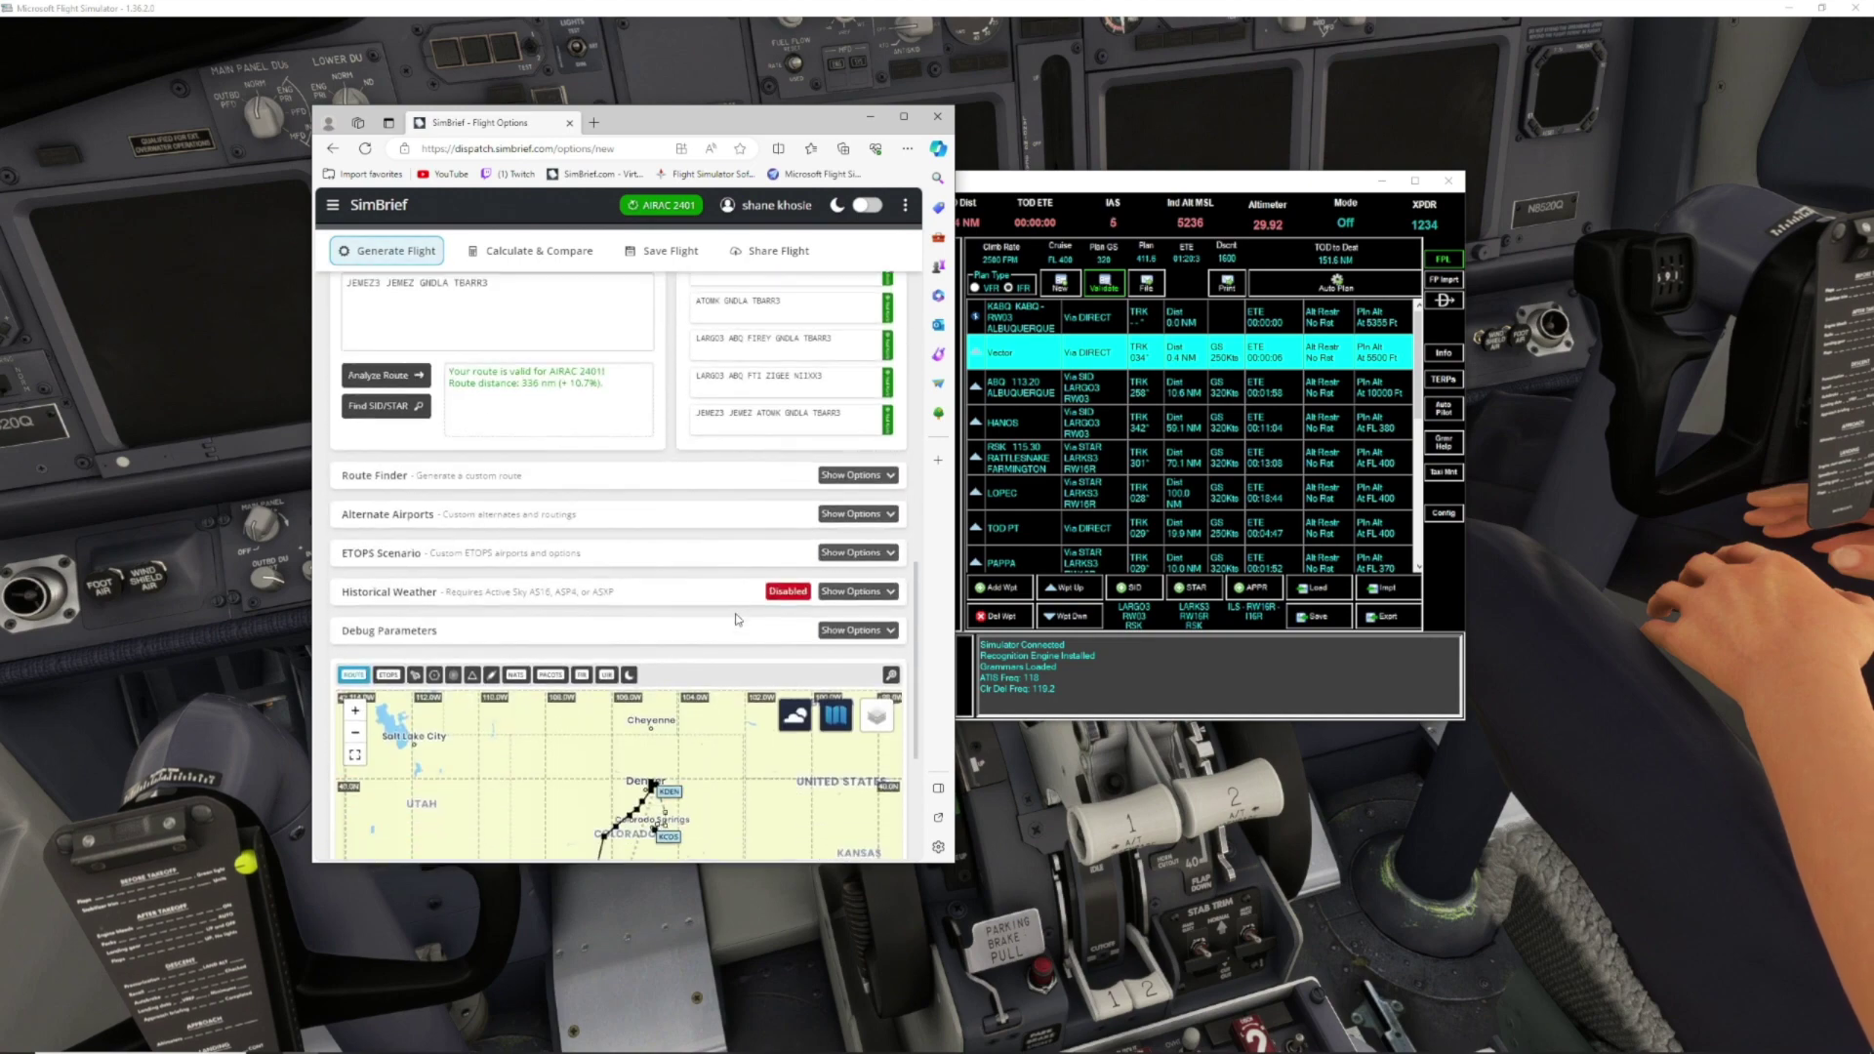
scroll(737, 619, "up", 4)
scroll(737, 619, "up", 4)
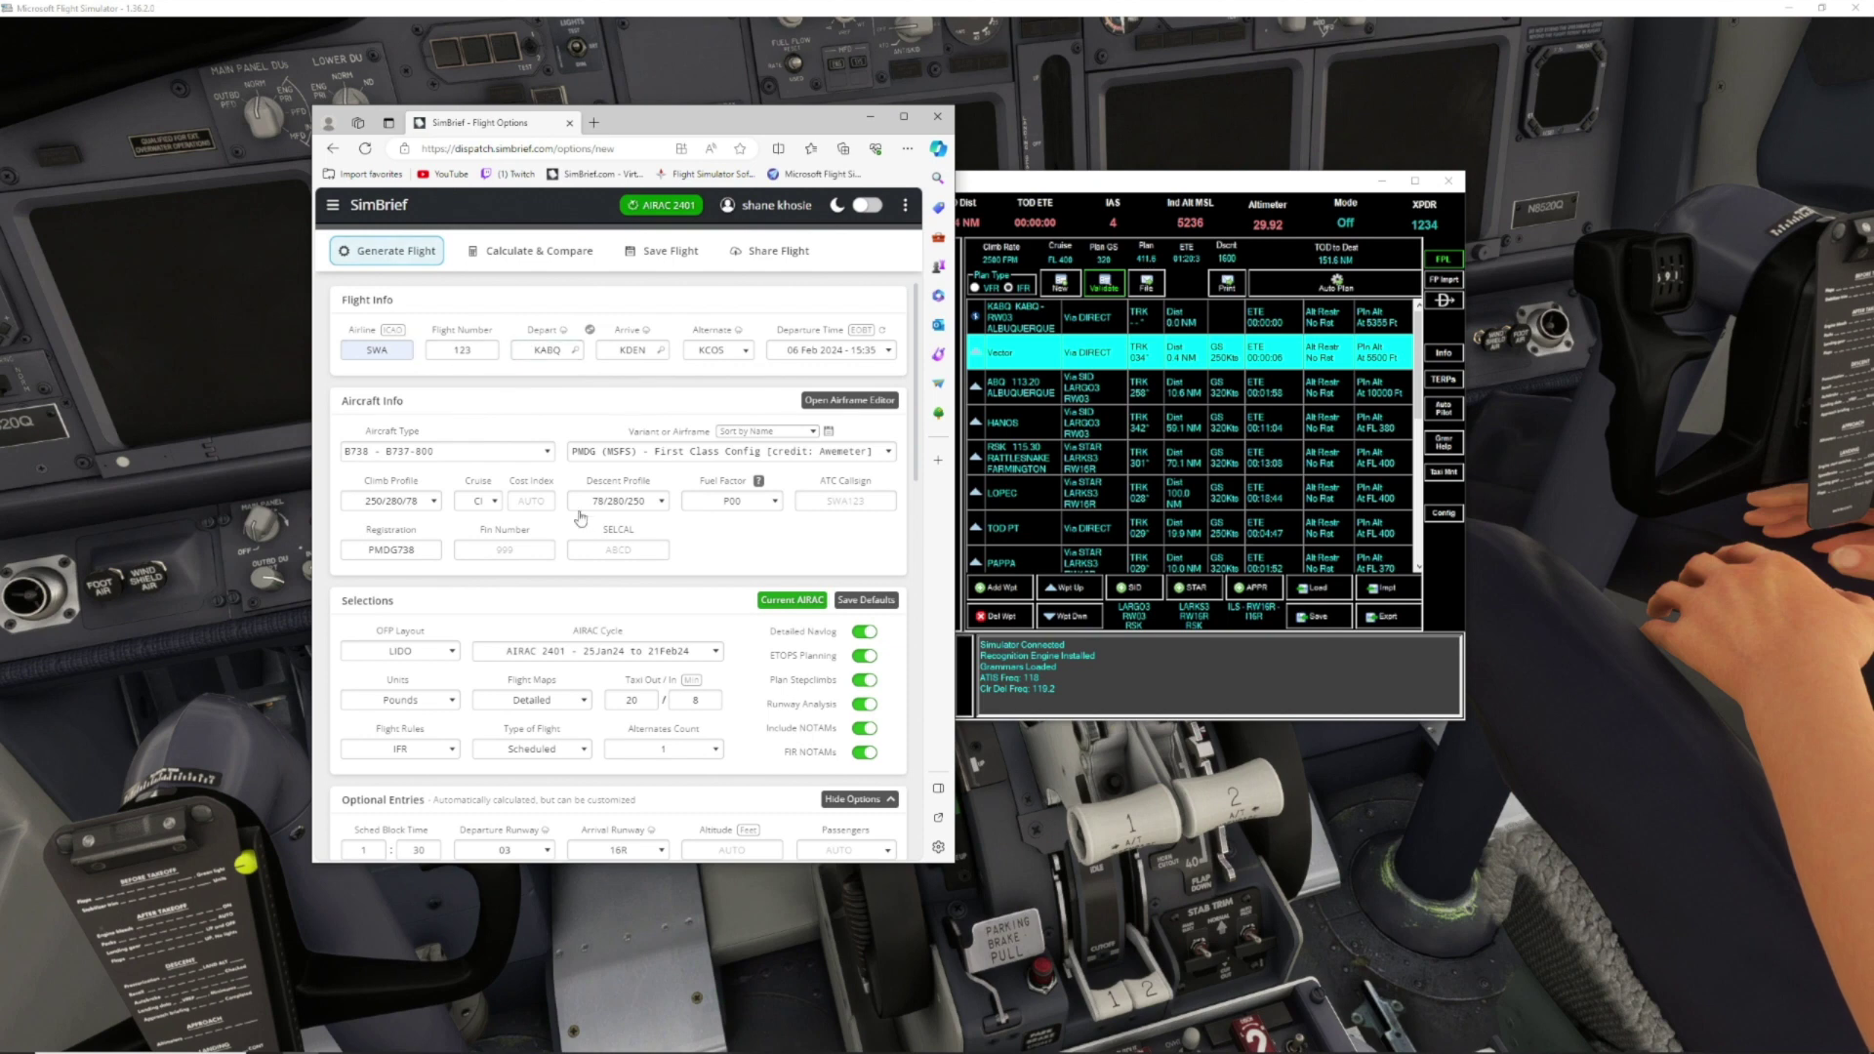
left_click(415, 256)
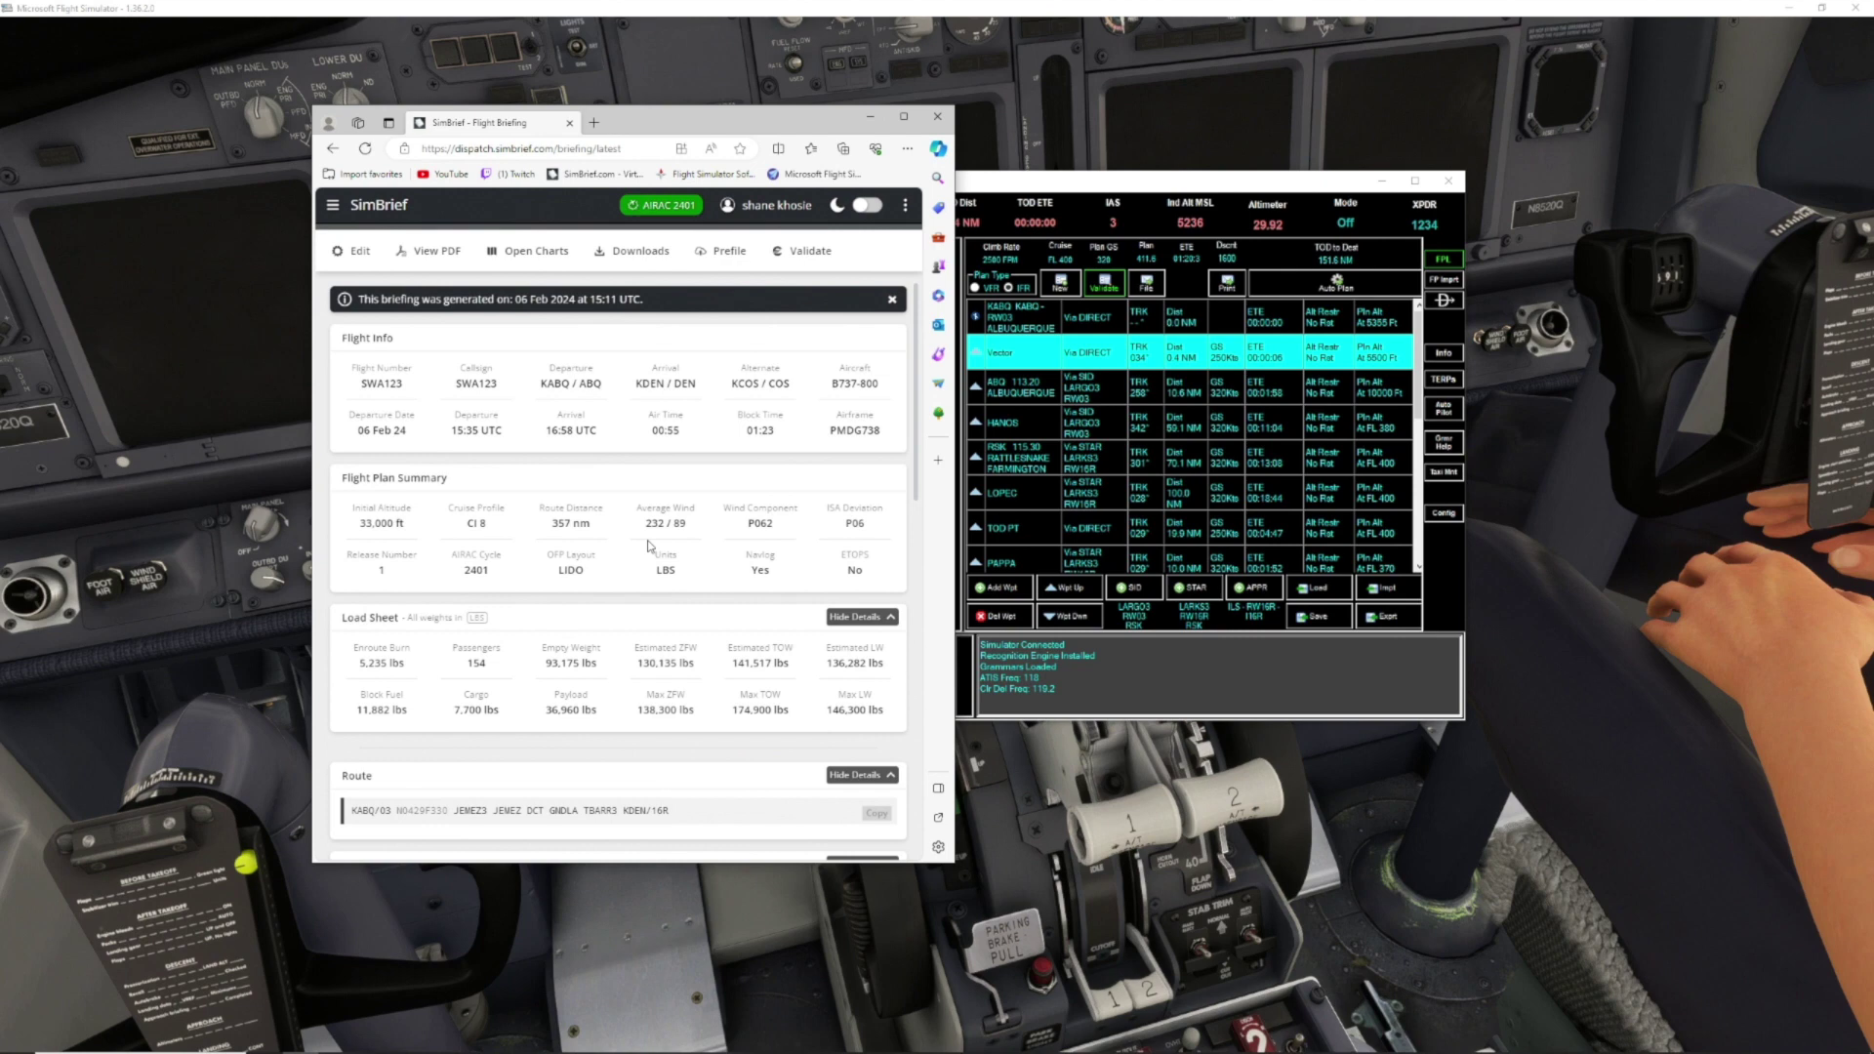
Copy the full route string from KABQ/03 to KDEN/16R in the briefing's Route section
left_click_drag(912, 373, 913, 390)
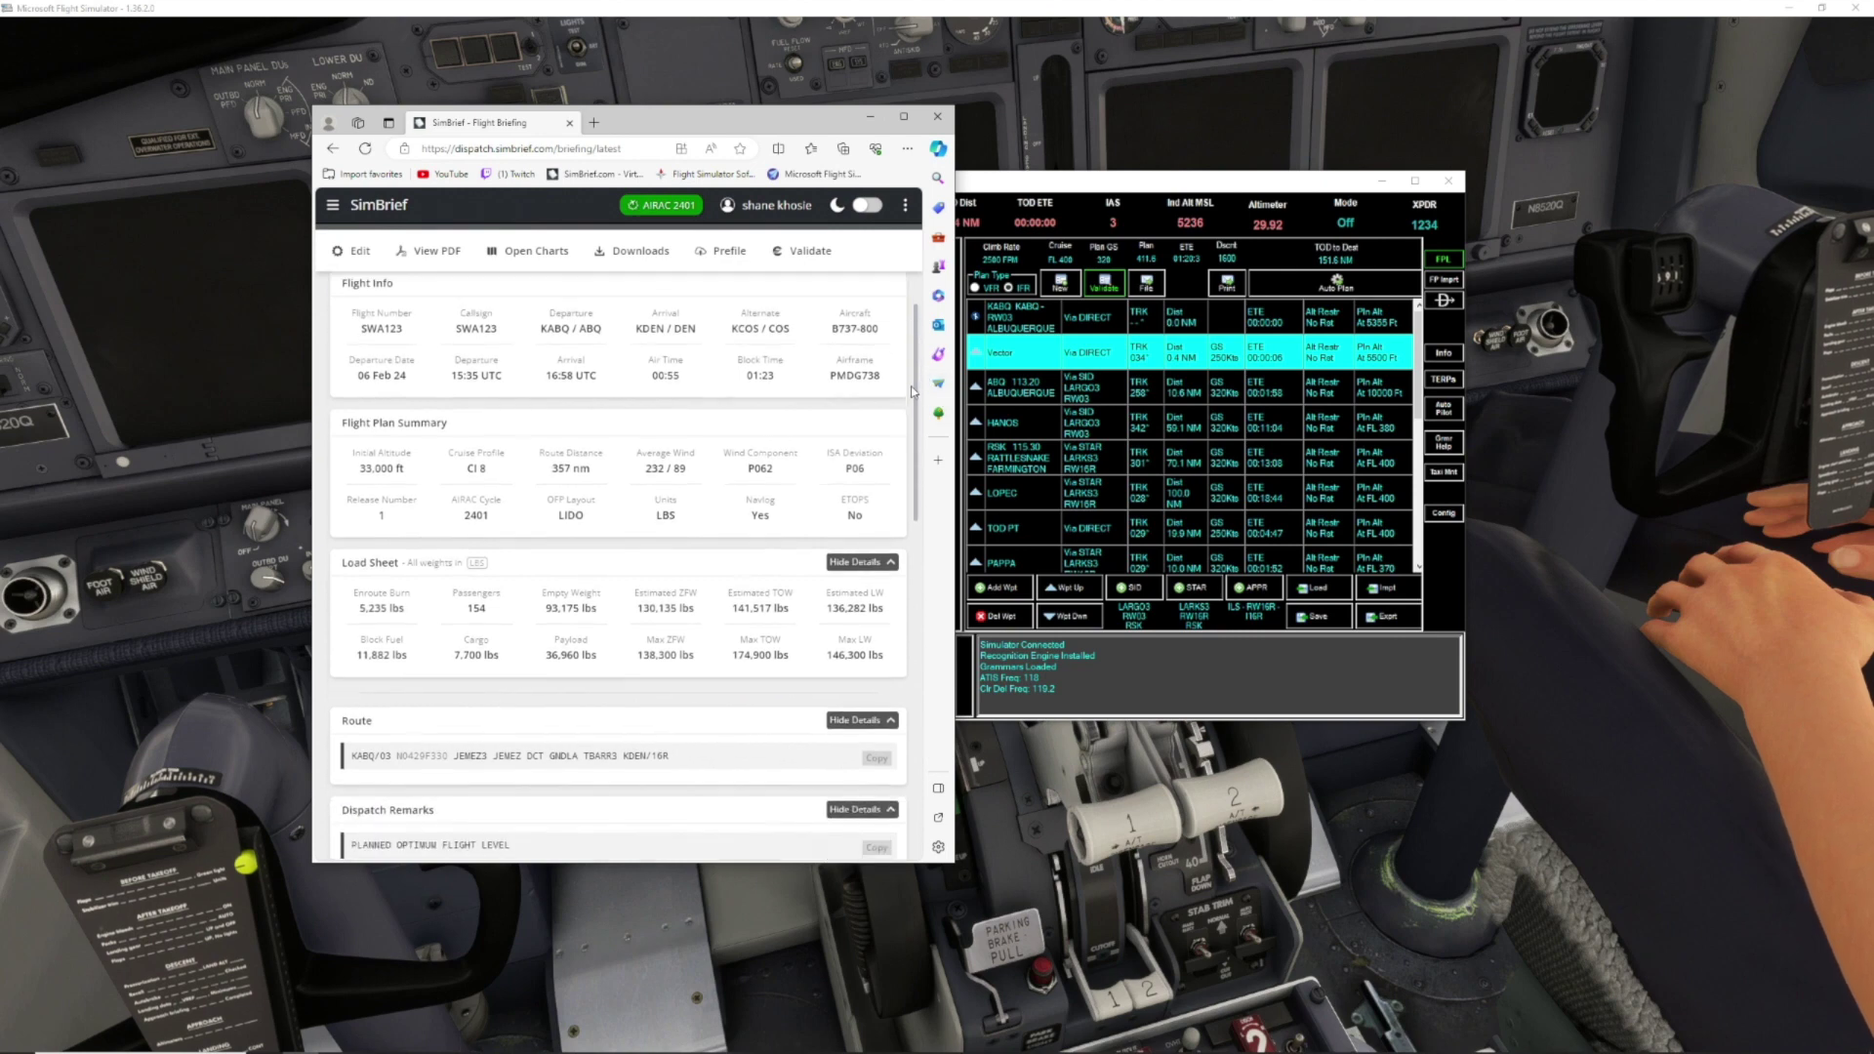
scroll(913, 391, "down", 1)
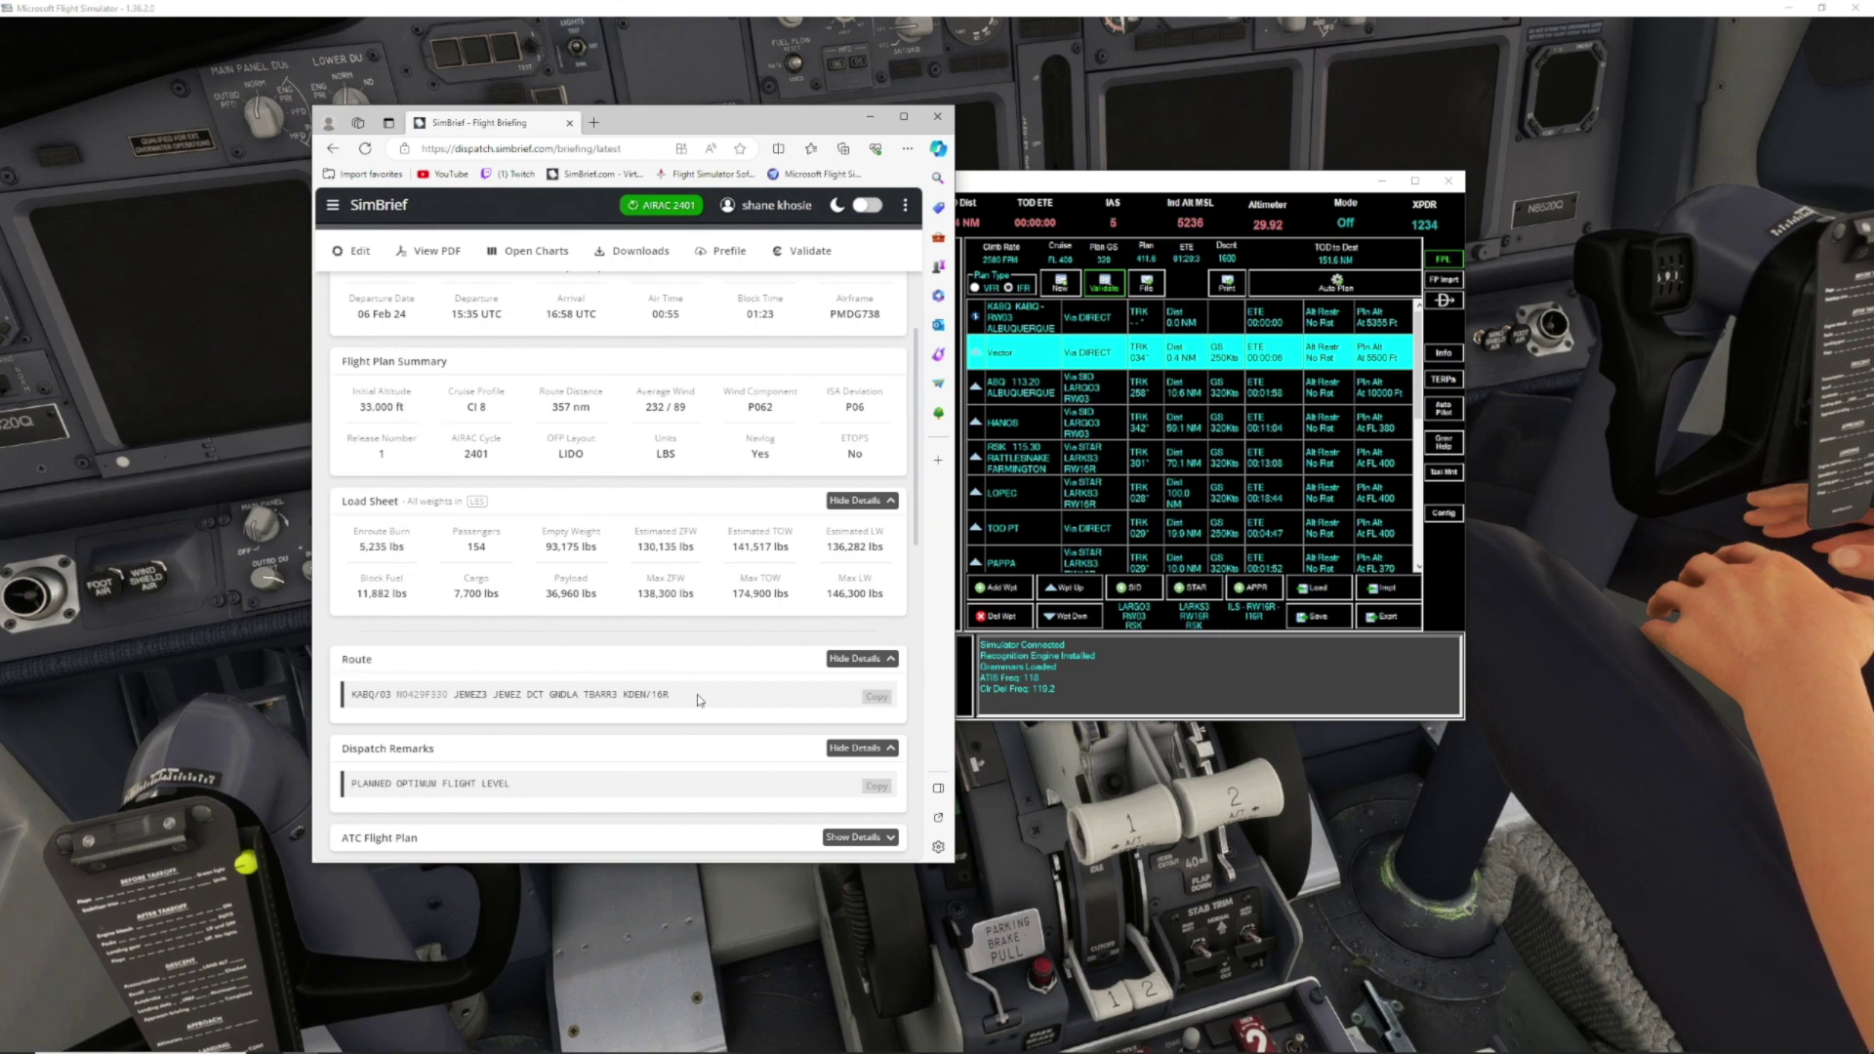
left_click_drag(703, 699, 353, 699)
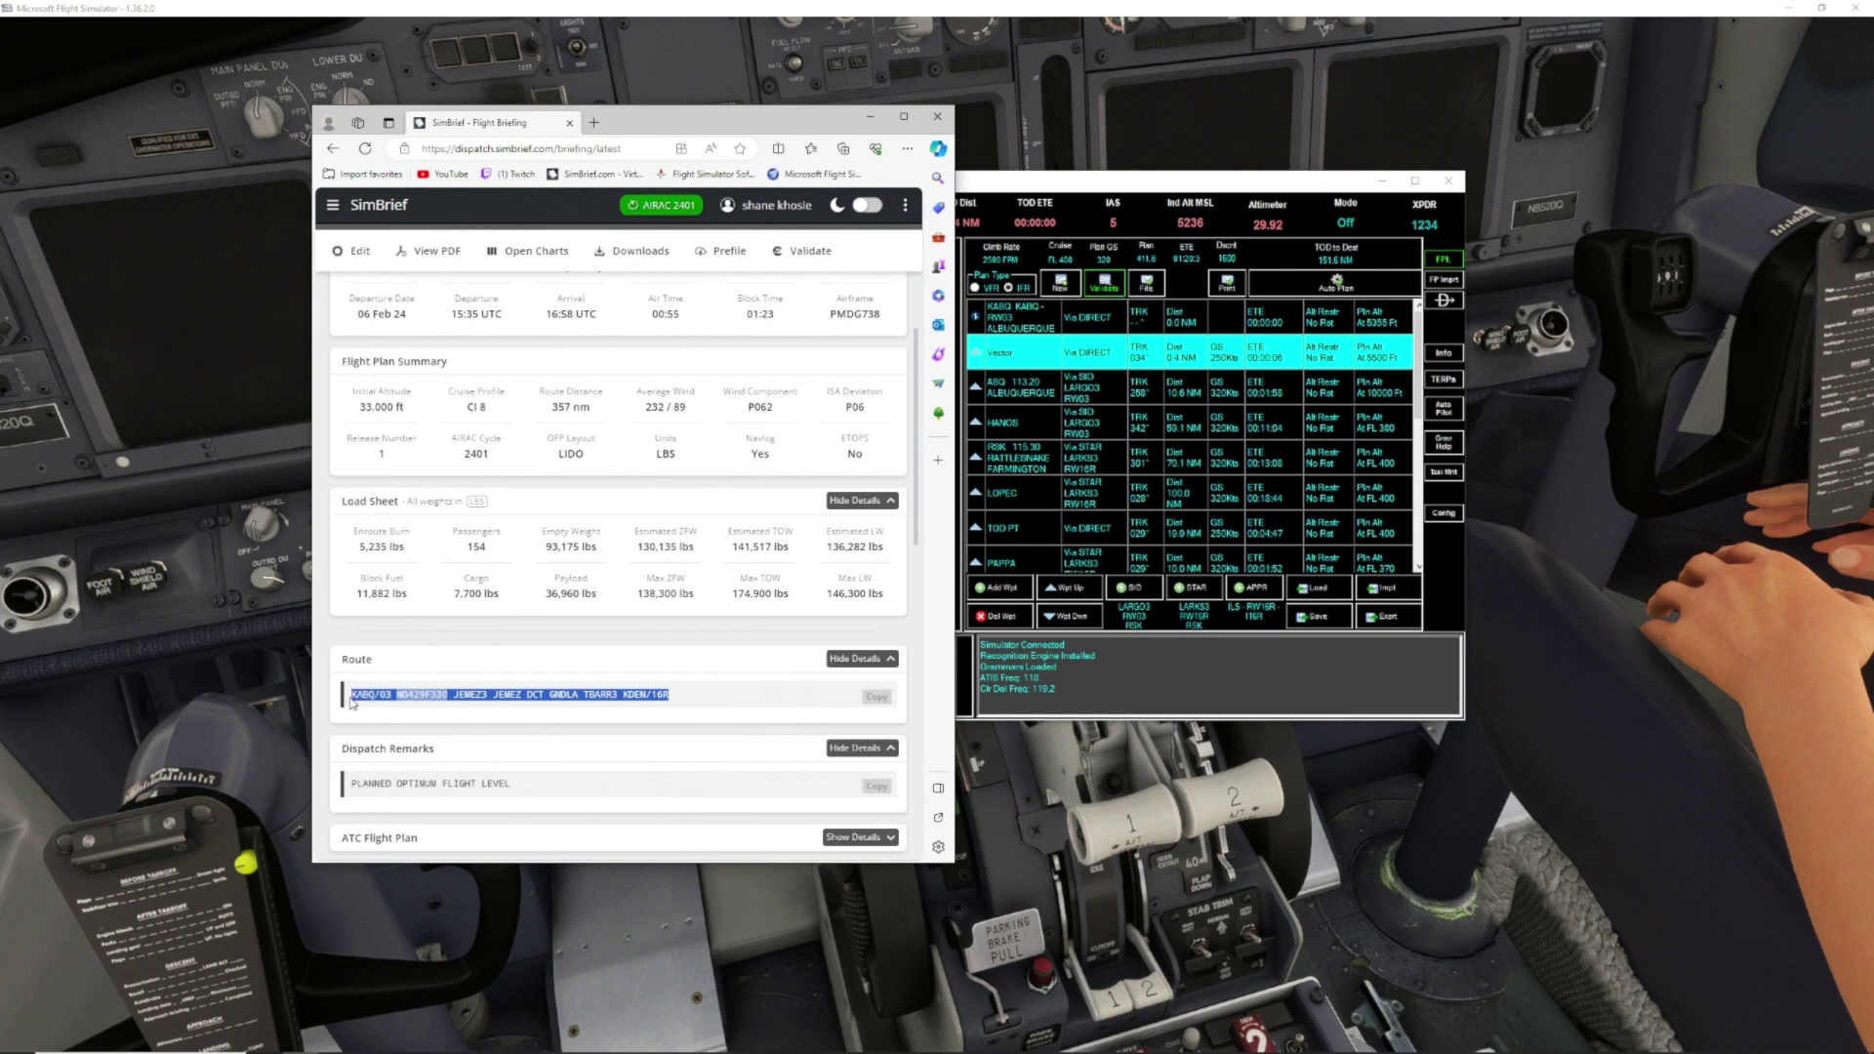
right_click(420, 695)
left_click(451, 706)
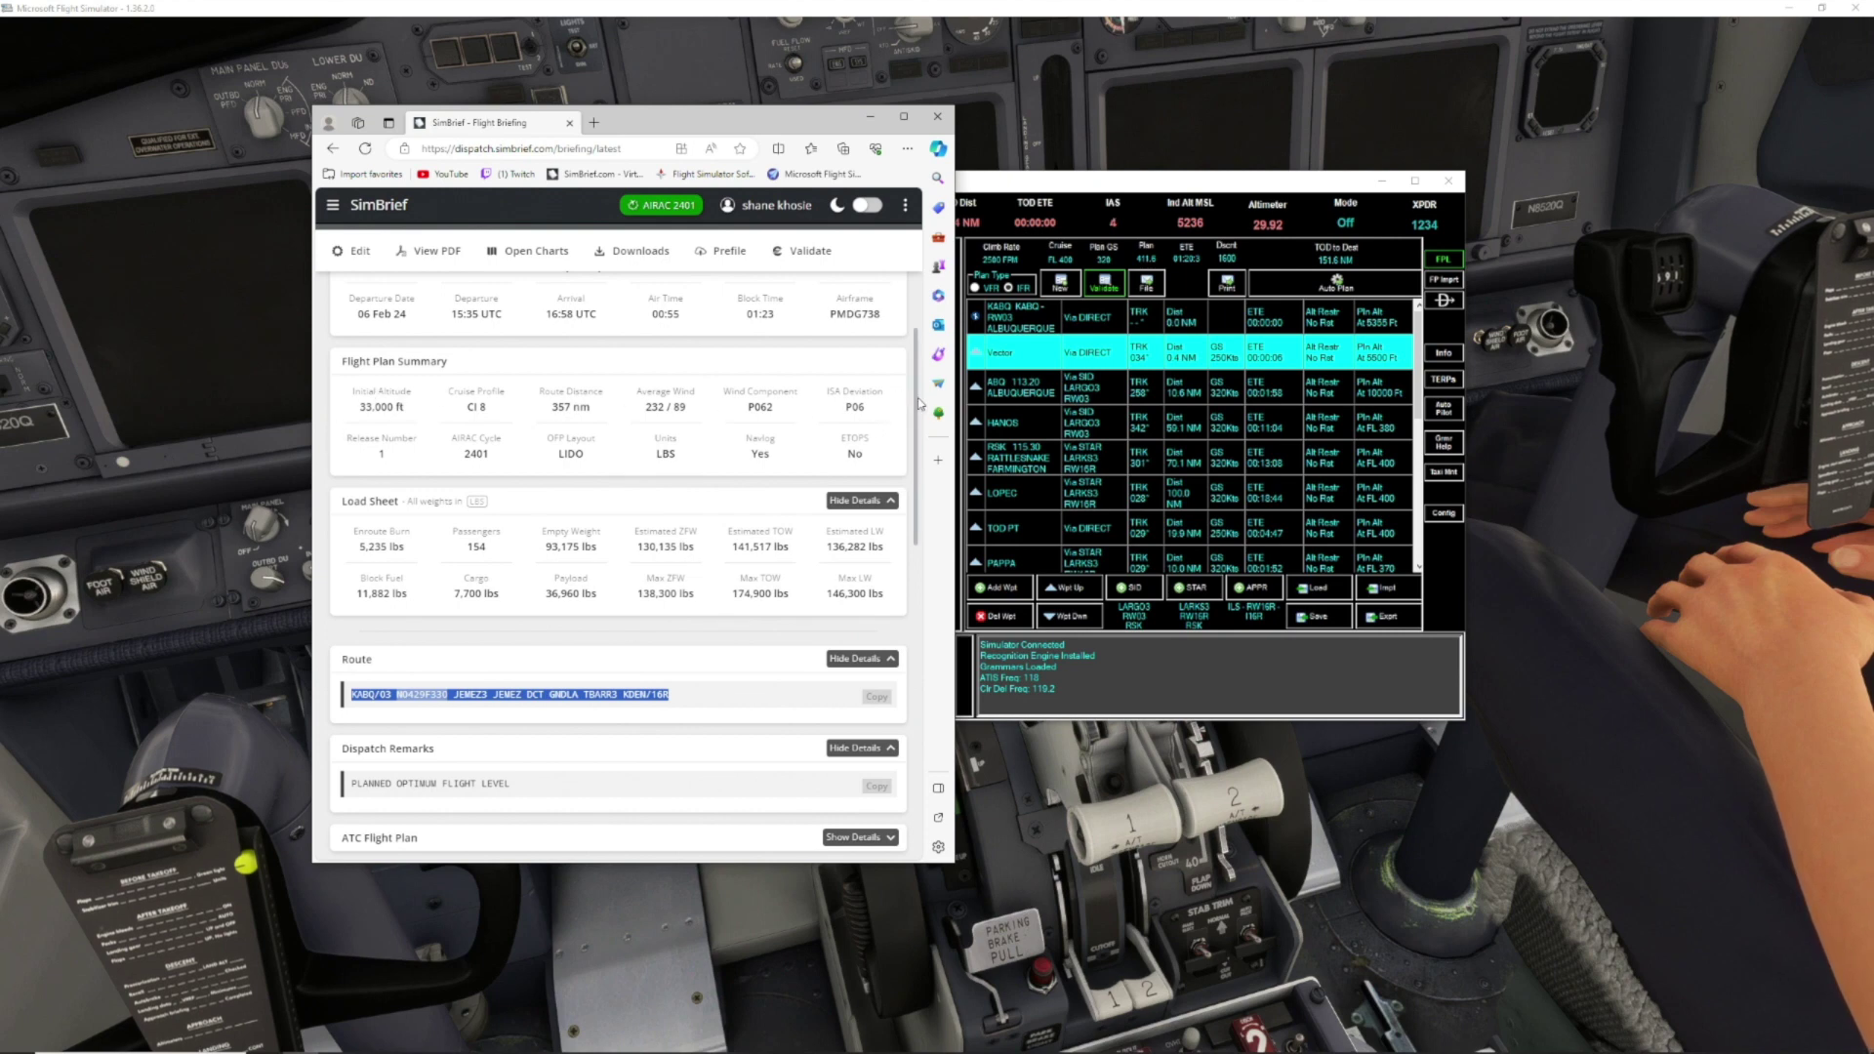
Examine the generated briefing from the flight plan summary and load sheet down to the airports and map sections
scroll(923, 421, "down", 1)
scroll(925, 426, "down", 1)
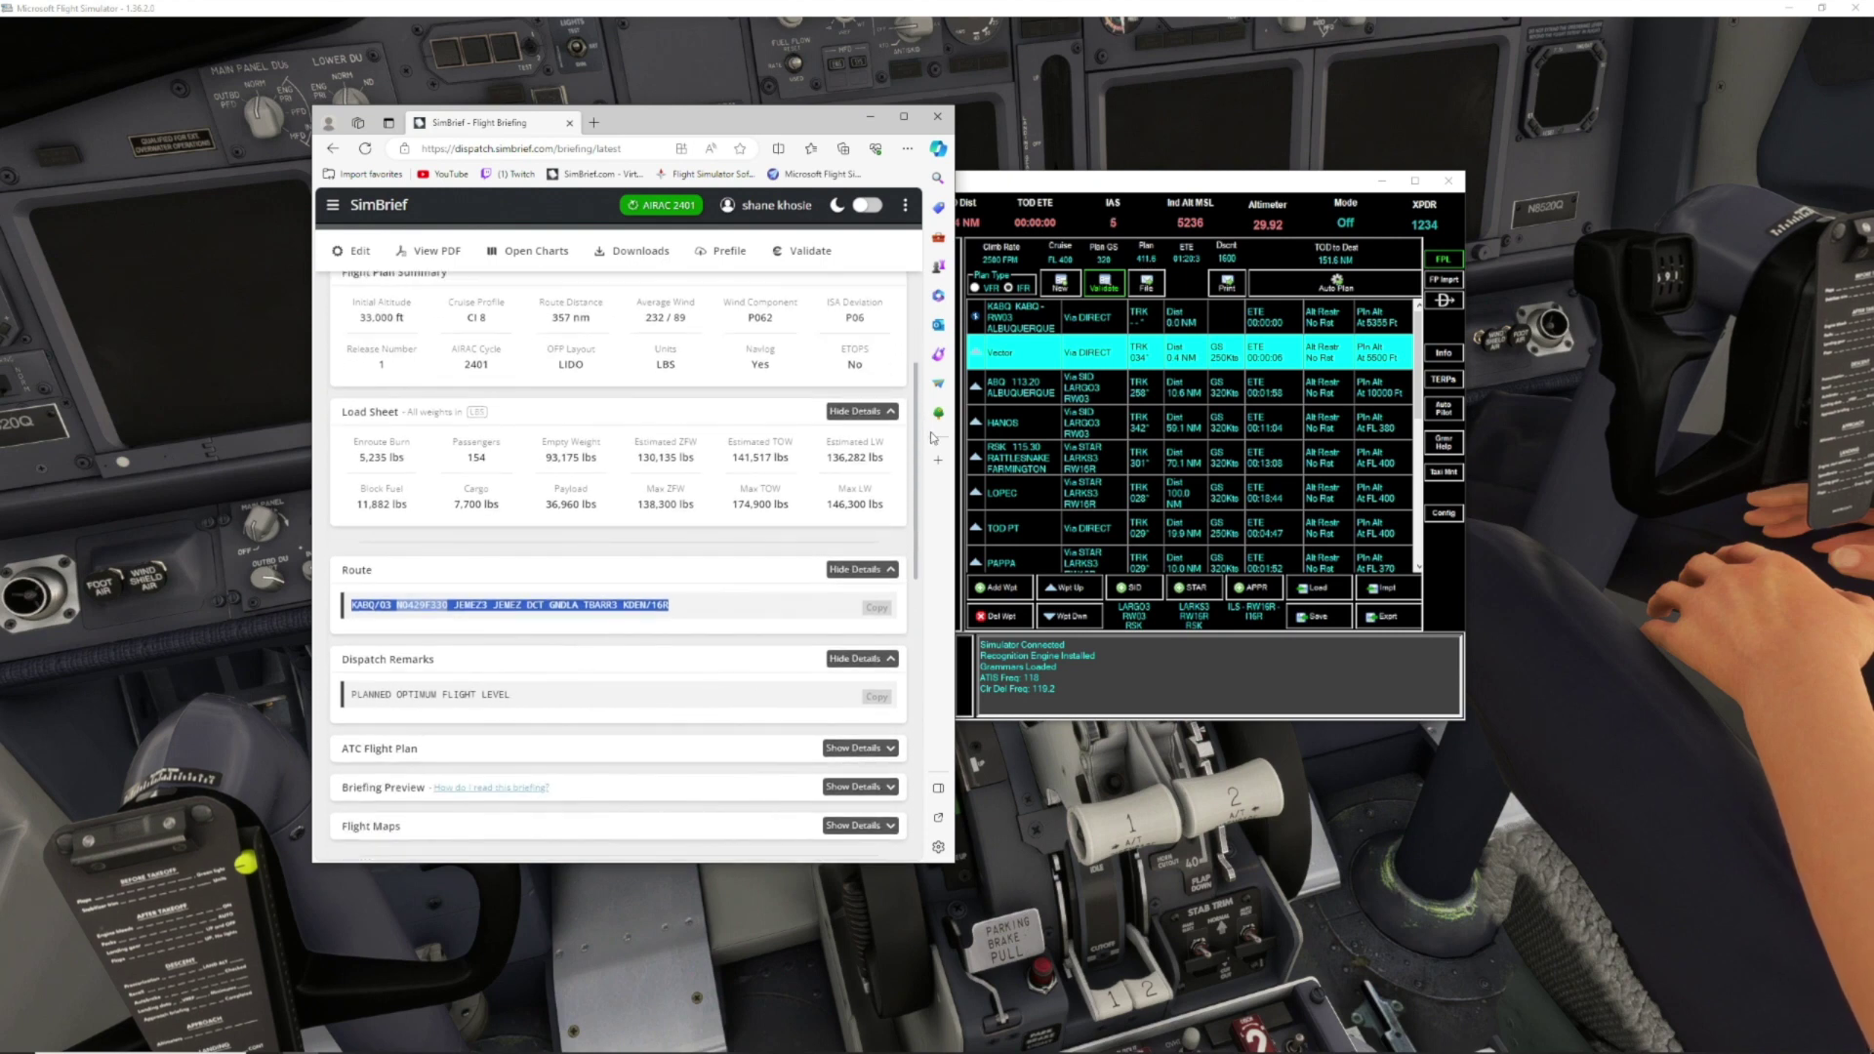
scroll(927, 435, "down", 1)
scroll(945, 461, "up", 3)
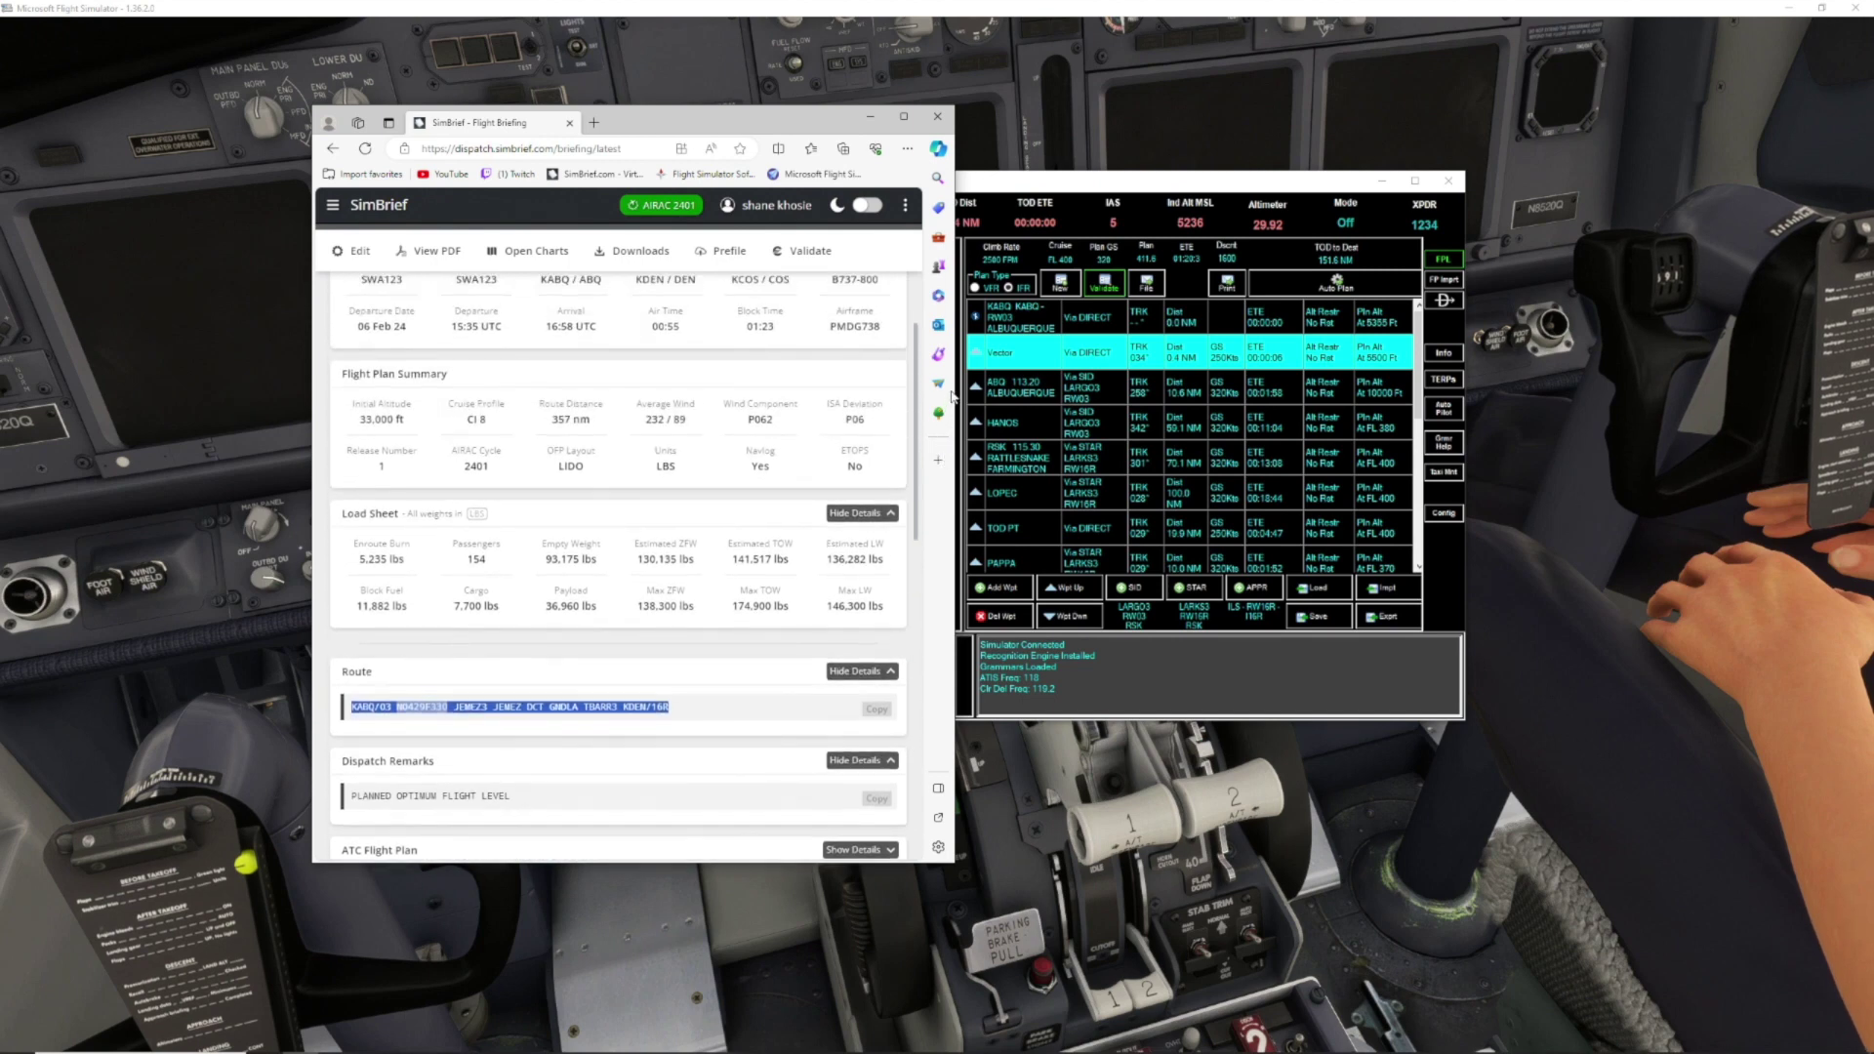
scroll(949, 459, "down", 5)
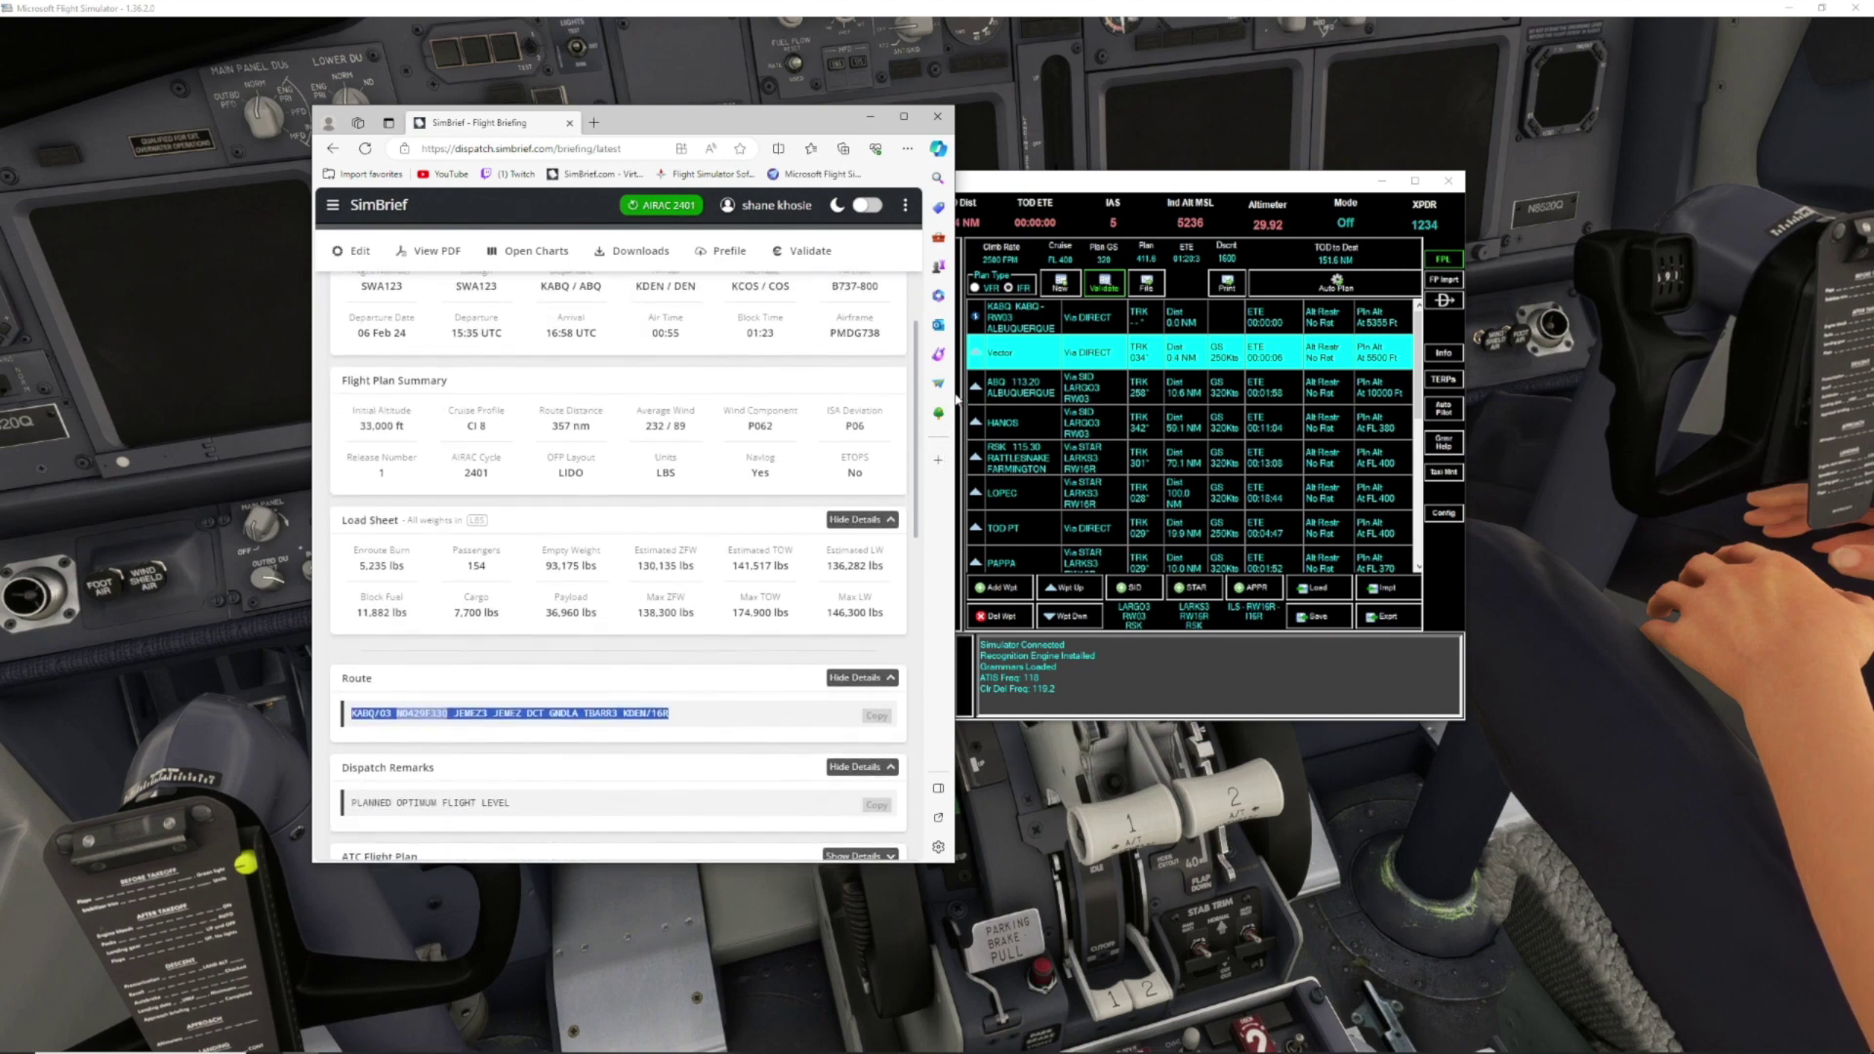
scroll(945, 557, "down", 3)
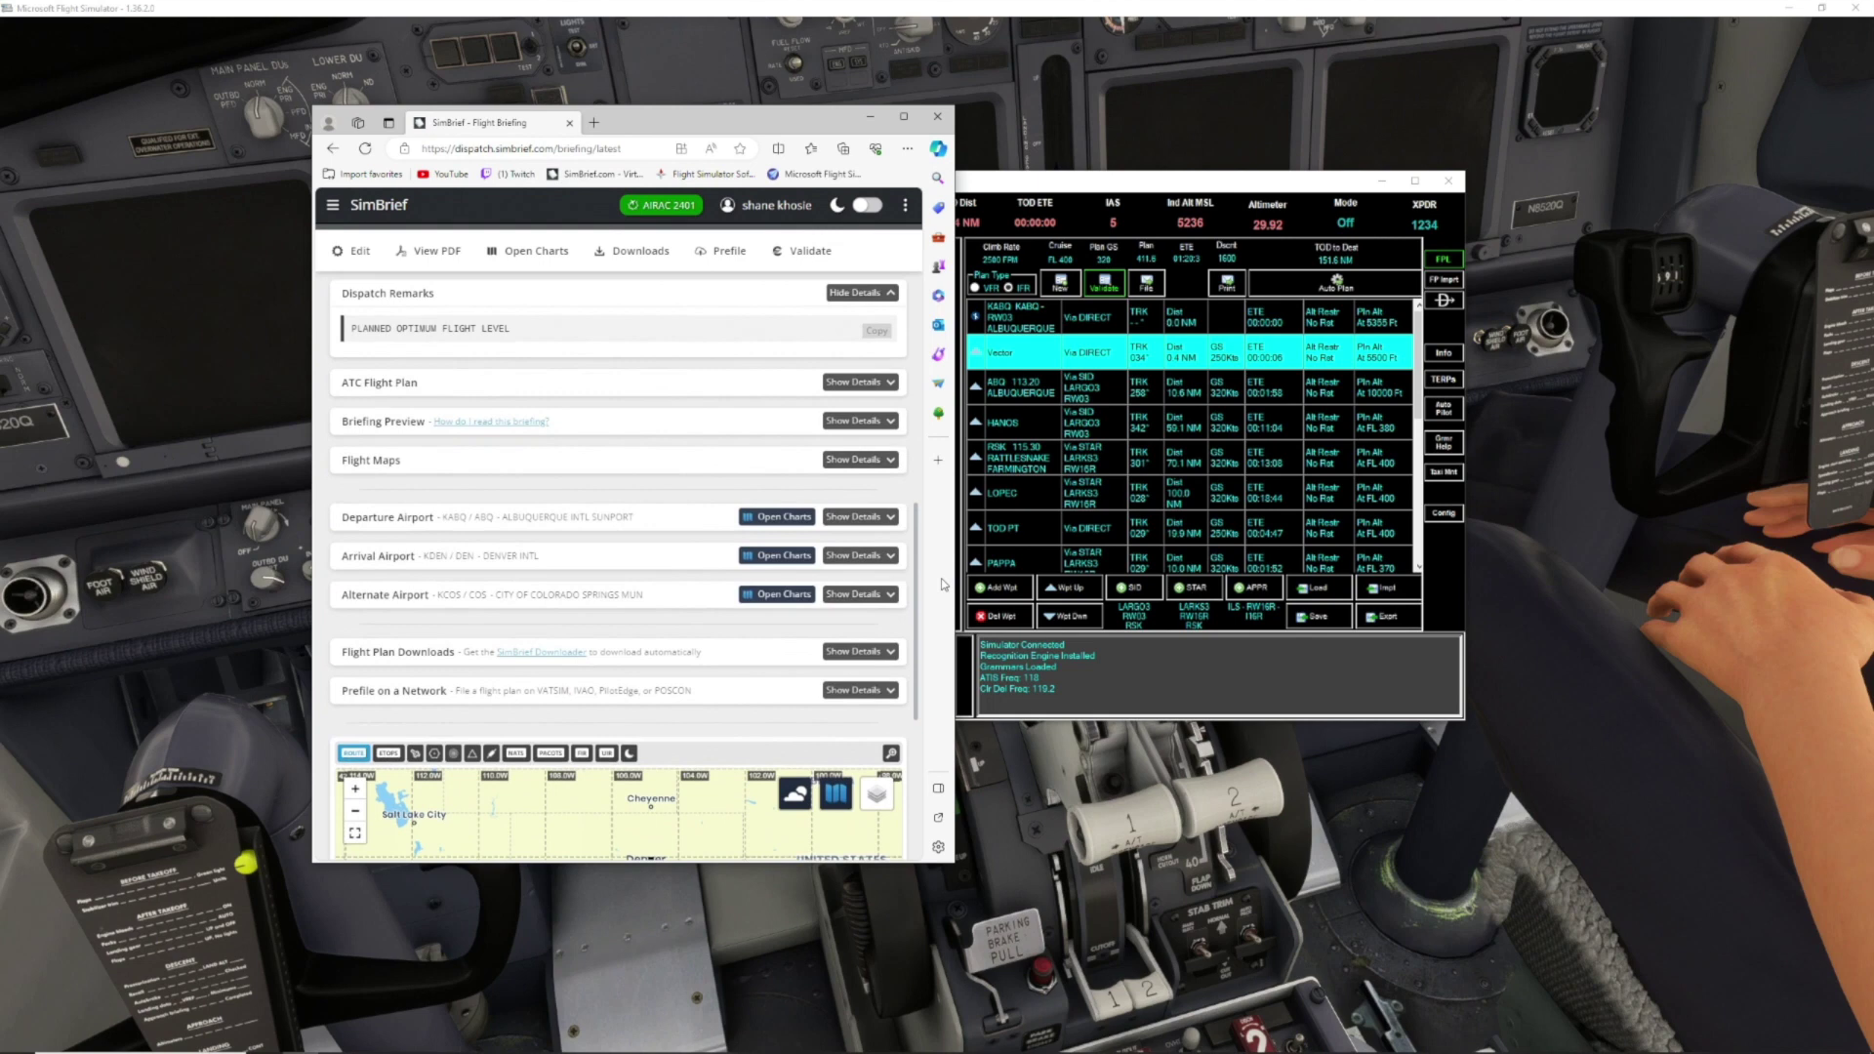
scroll(913, 412, "up", 6)
scroll(916, 400, "up", 1)
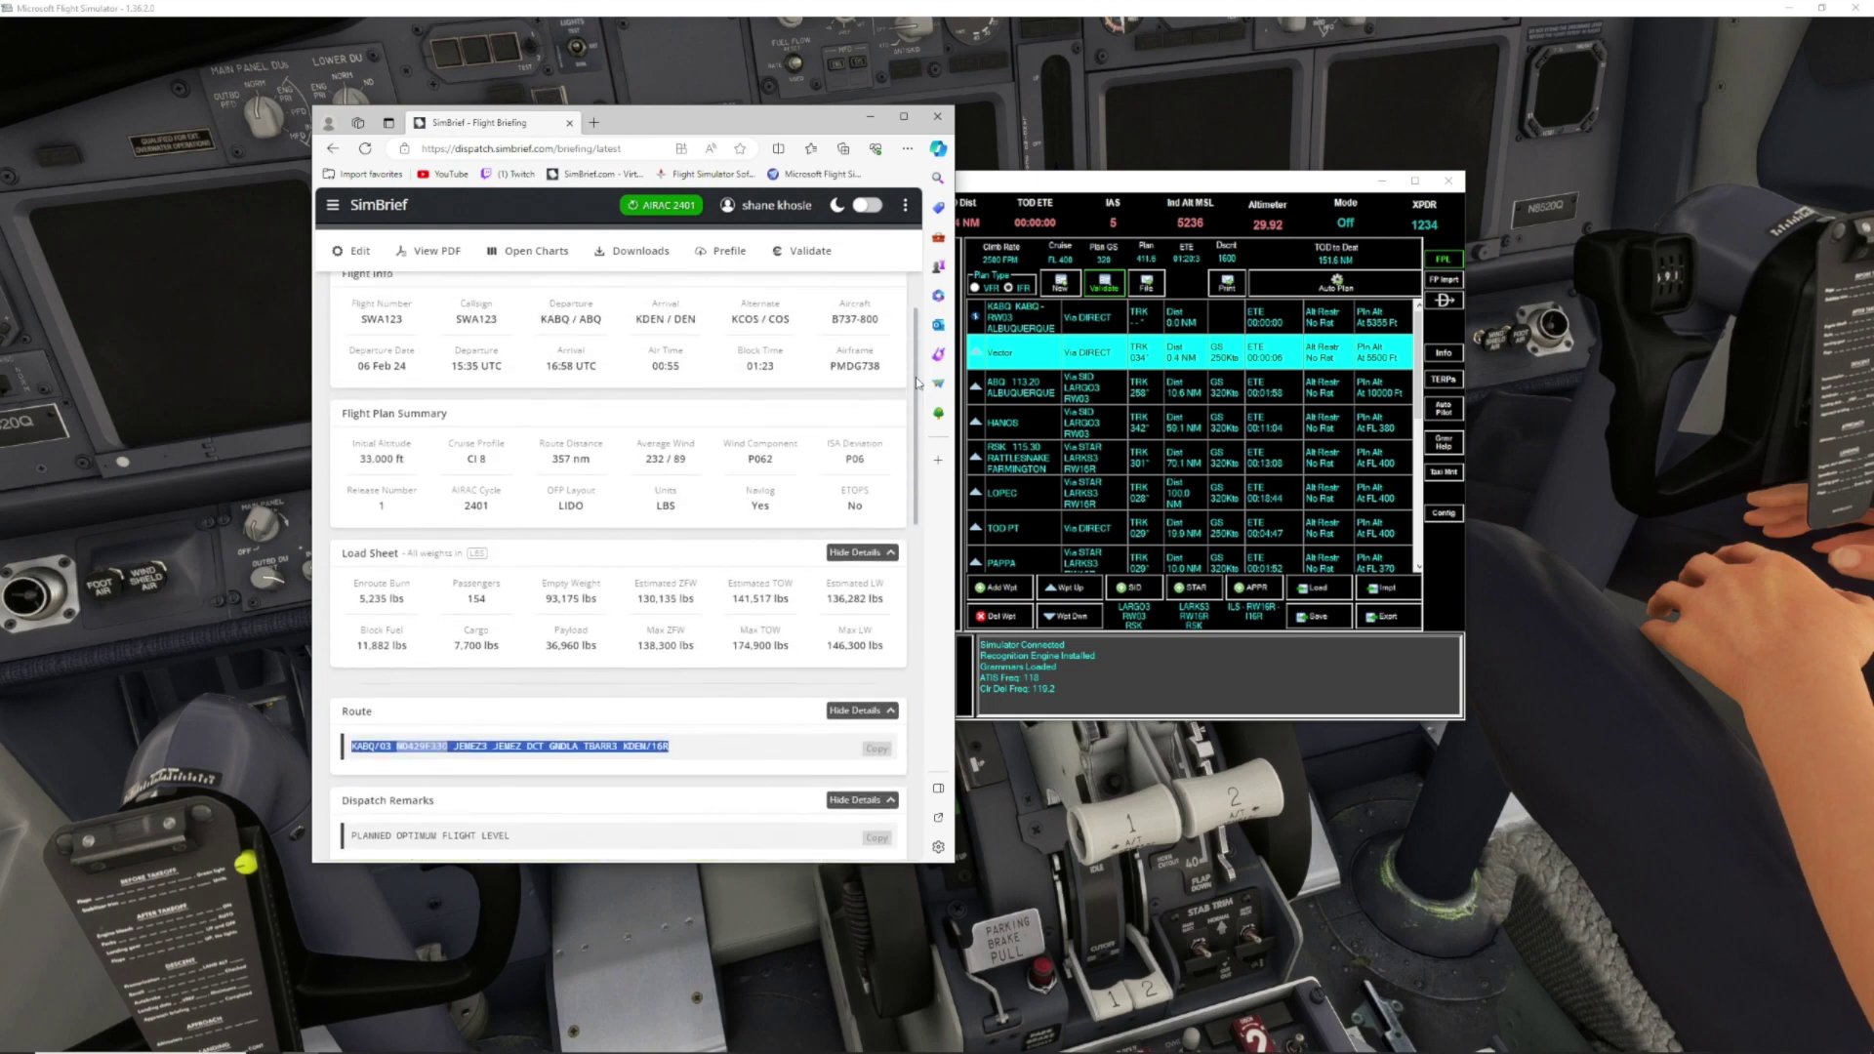
Switch to Pilot2ATC and start a new empty flight plan with a cruise altitude of 33000 ft
left_click(1132, 187)
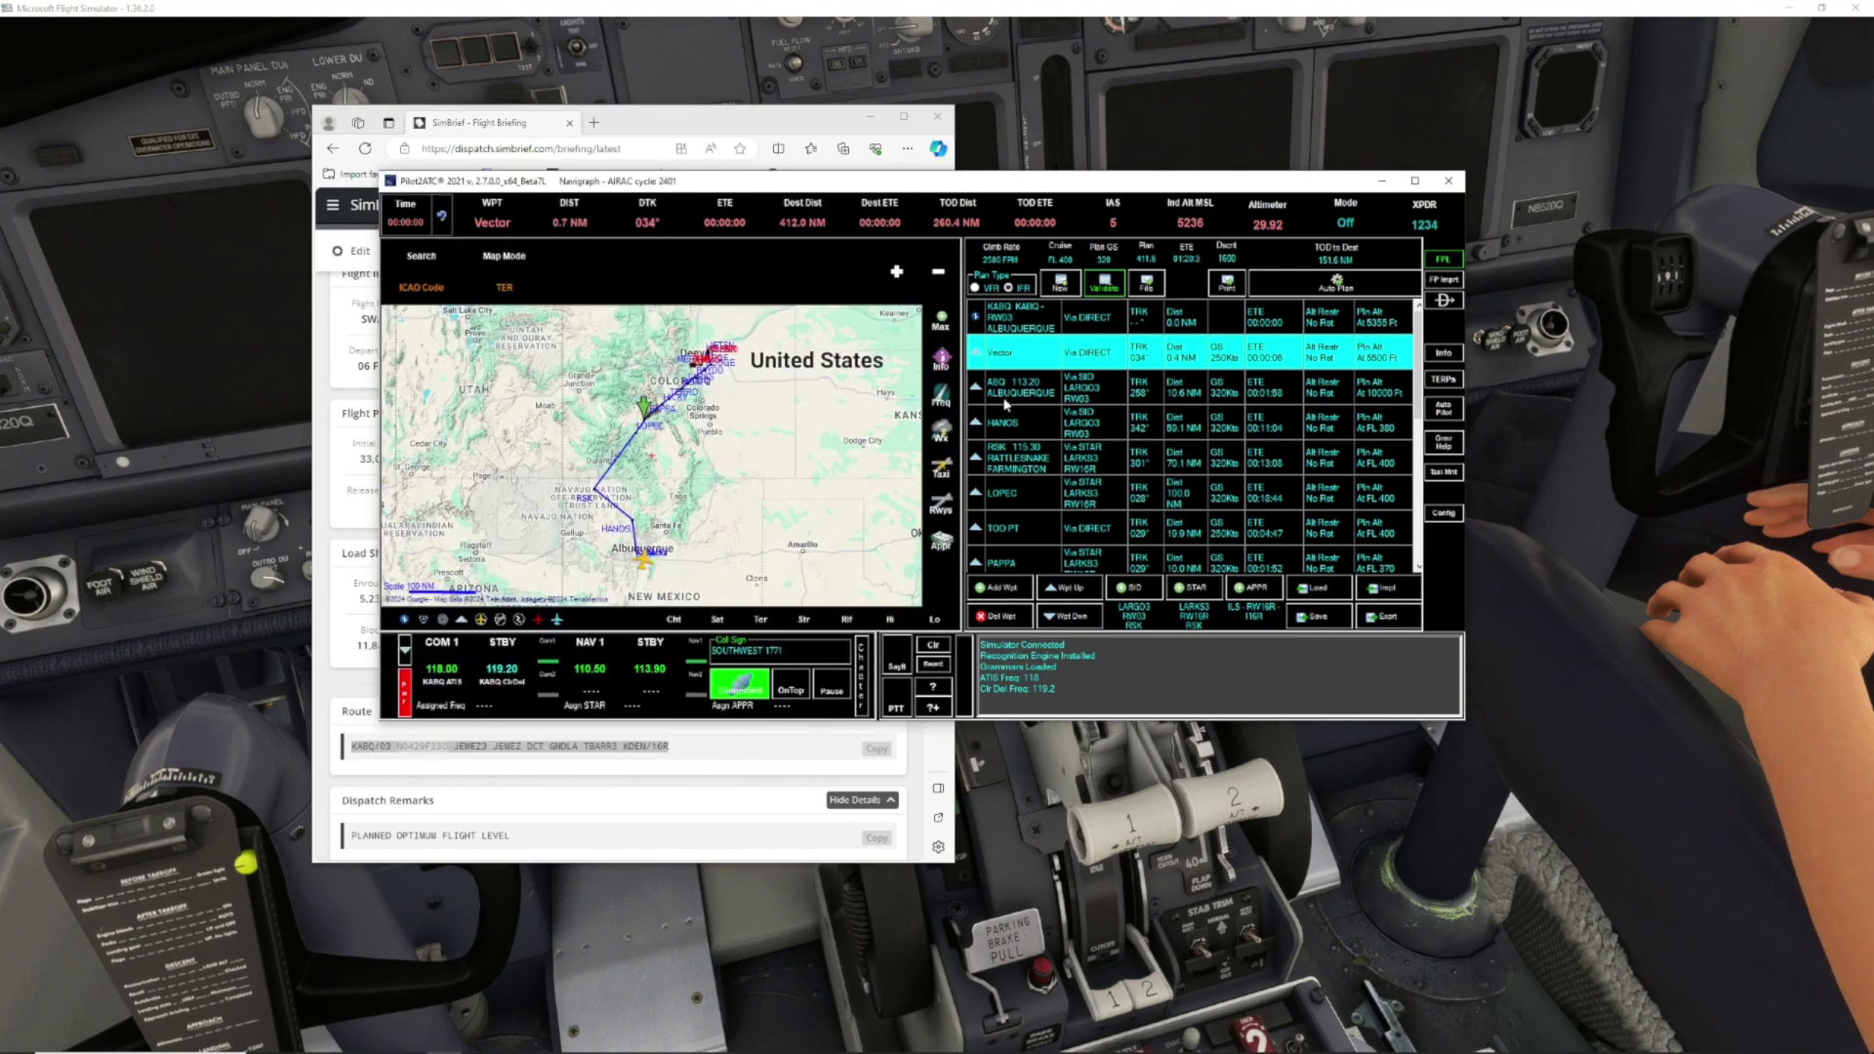
left_click(1063, 283)
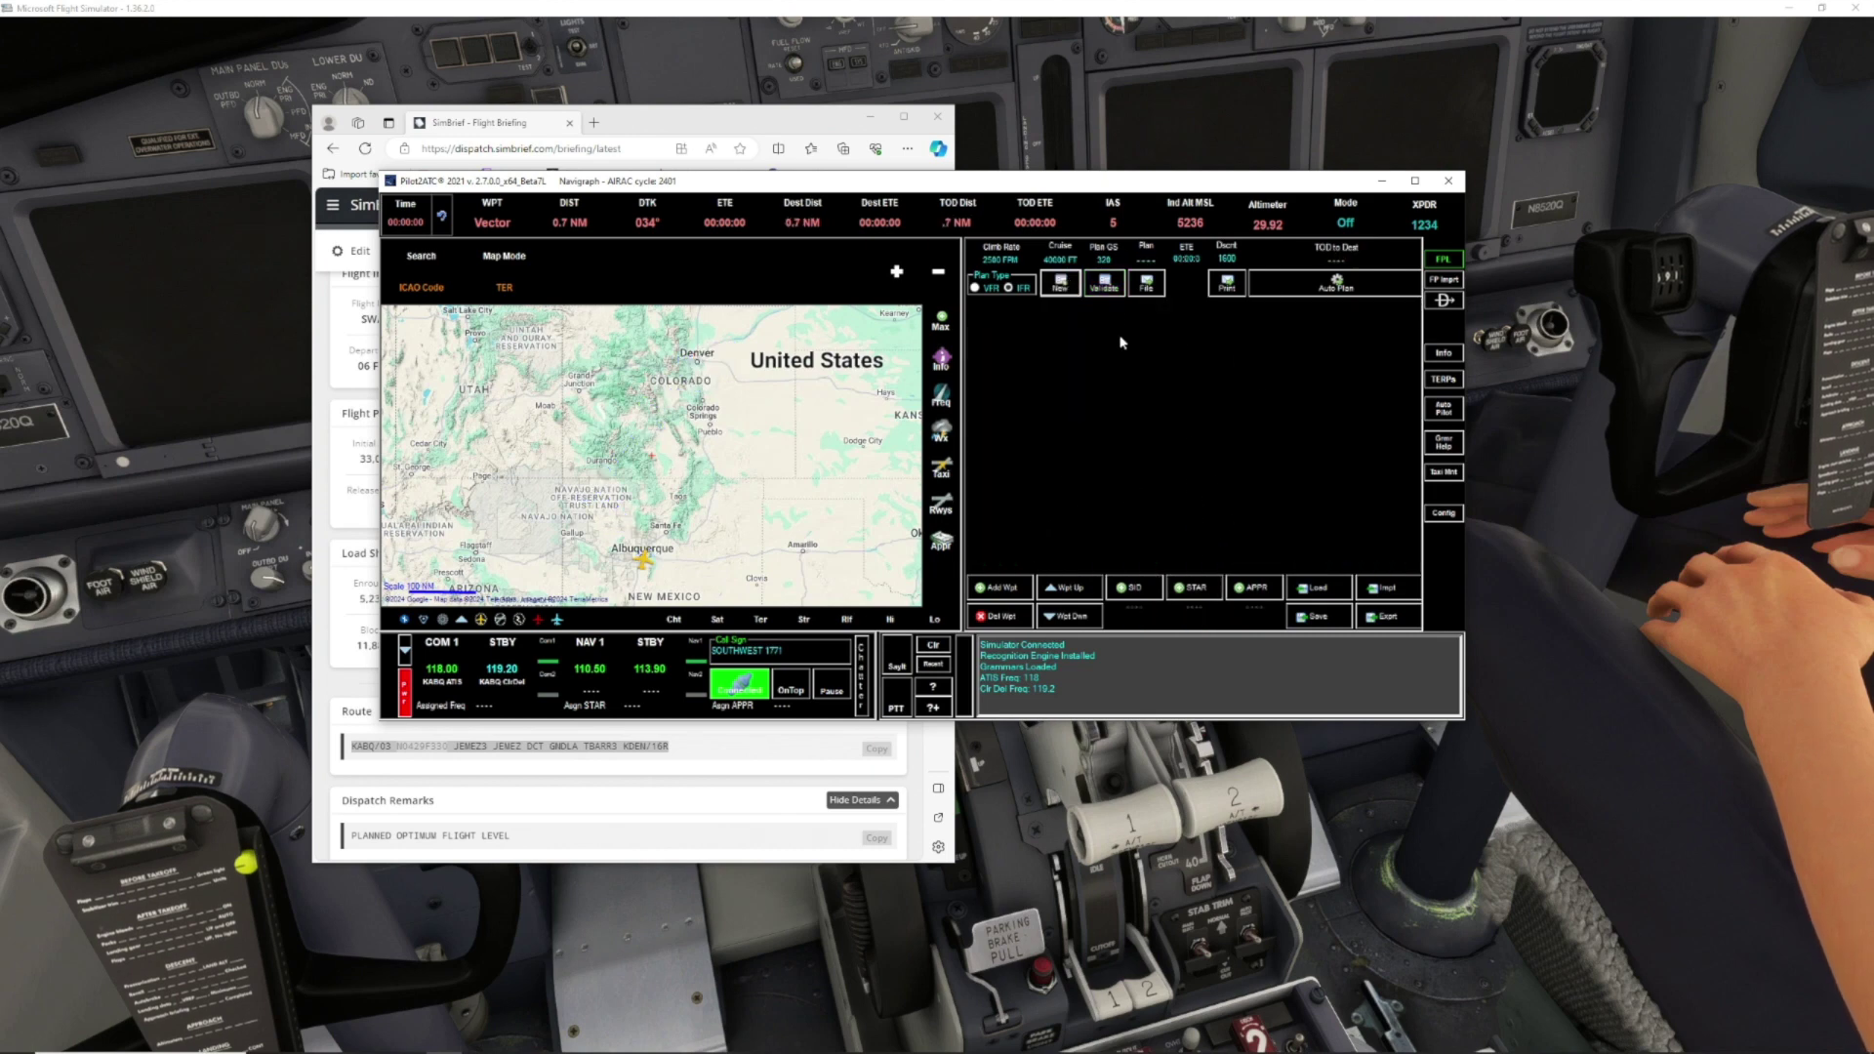
left_click(1060, 262)
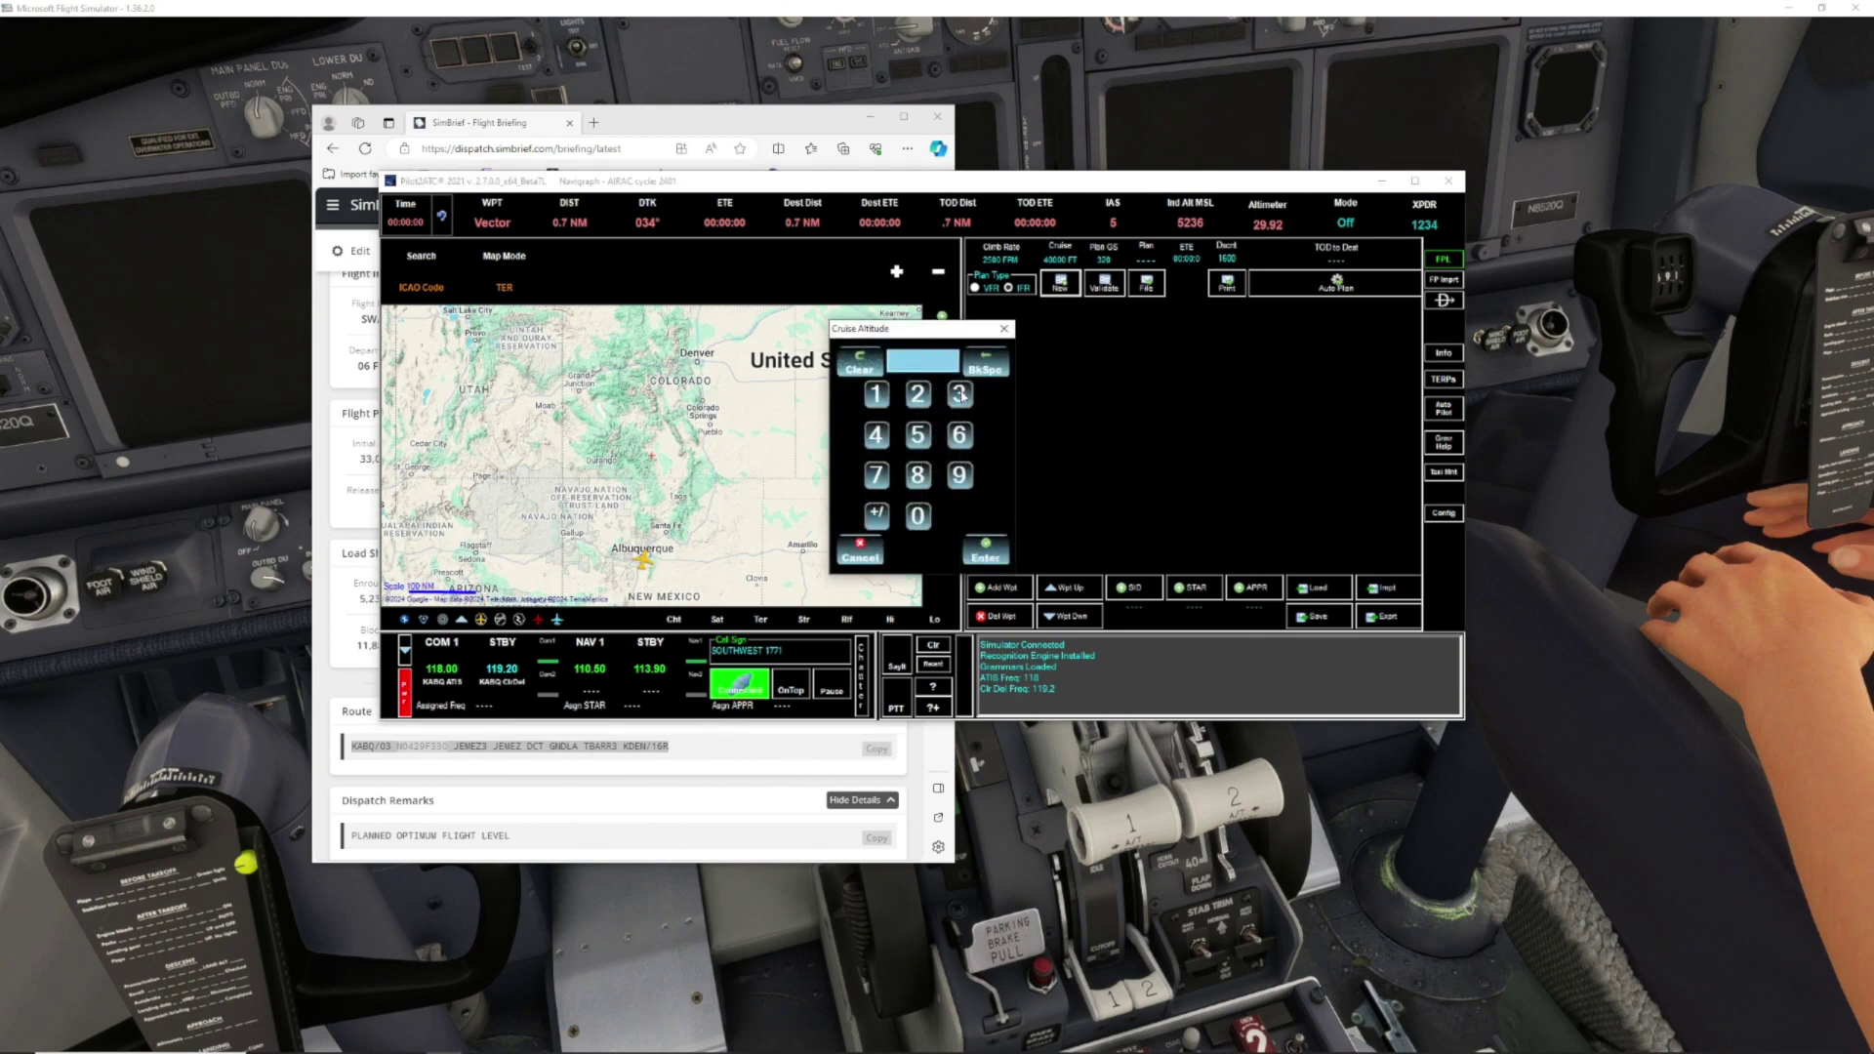
left_click(961, 395)
left_click(961, 395)
left_click(921, 517)
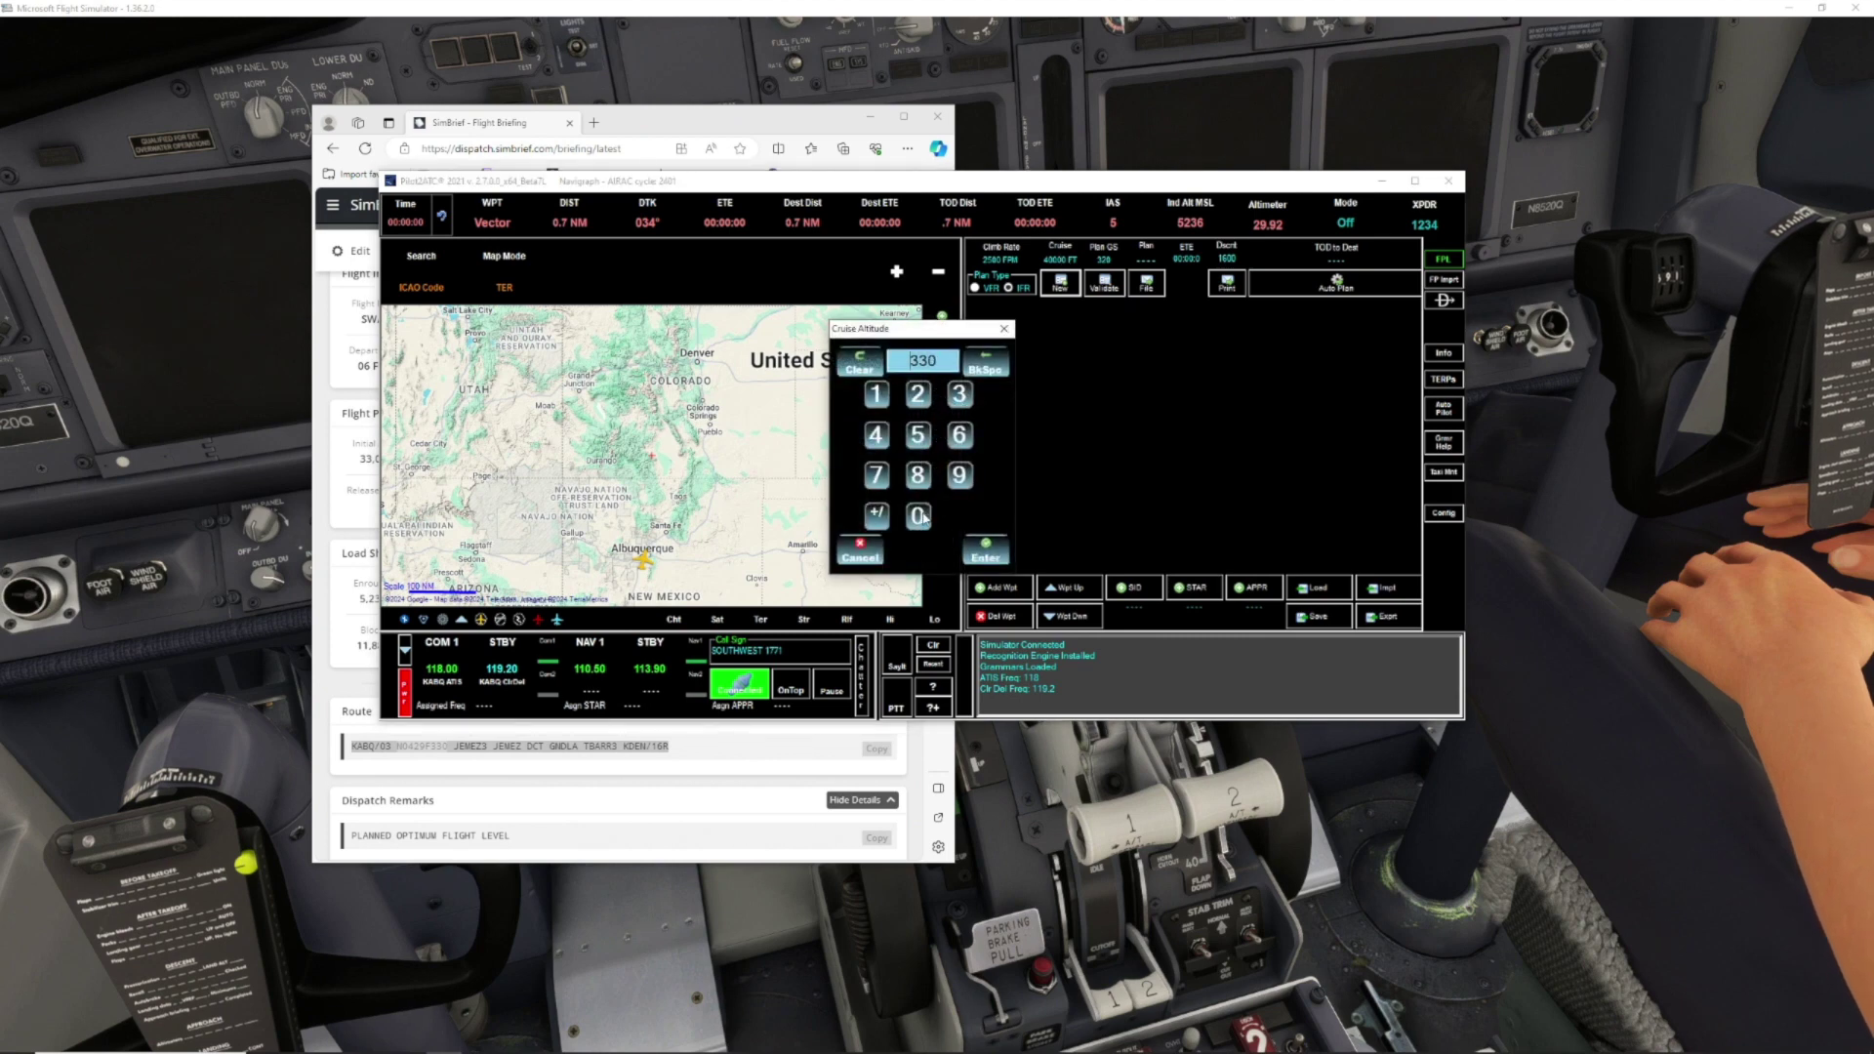
left_click(921, 517)
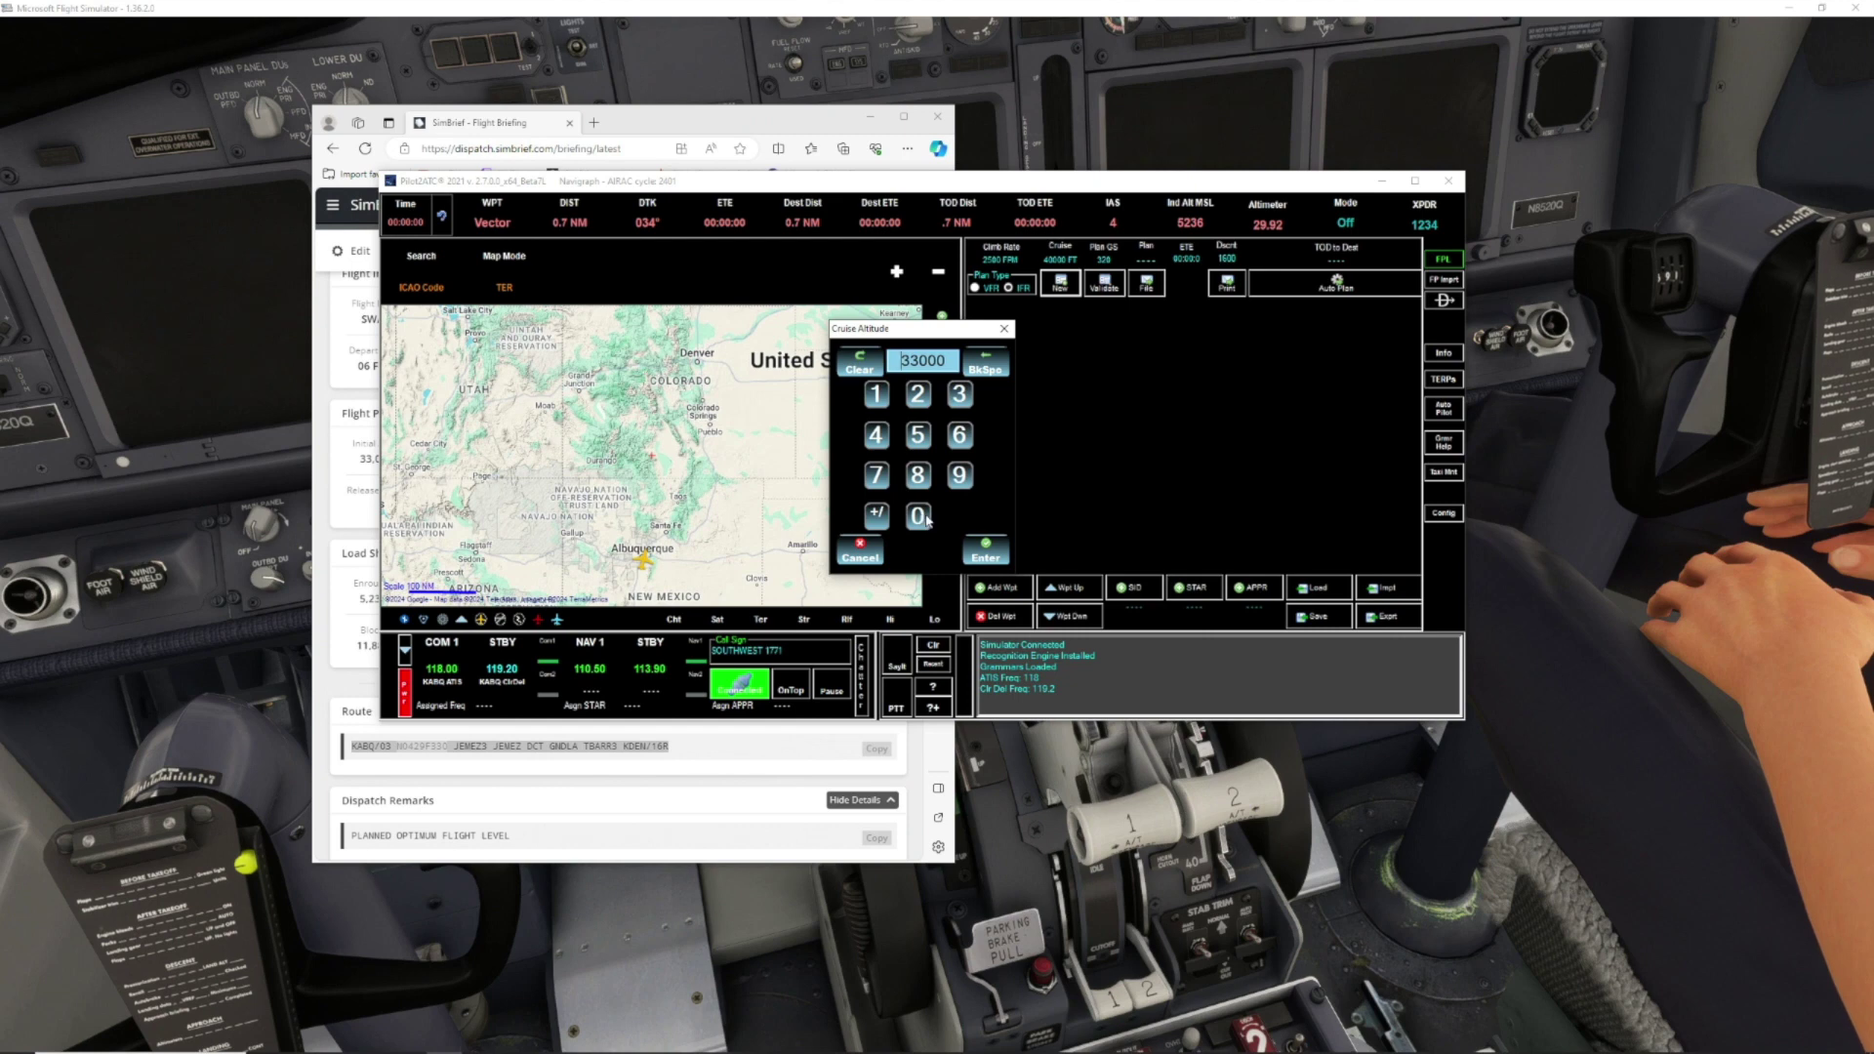
left_click(986, 550)
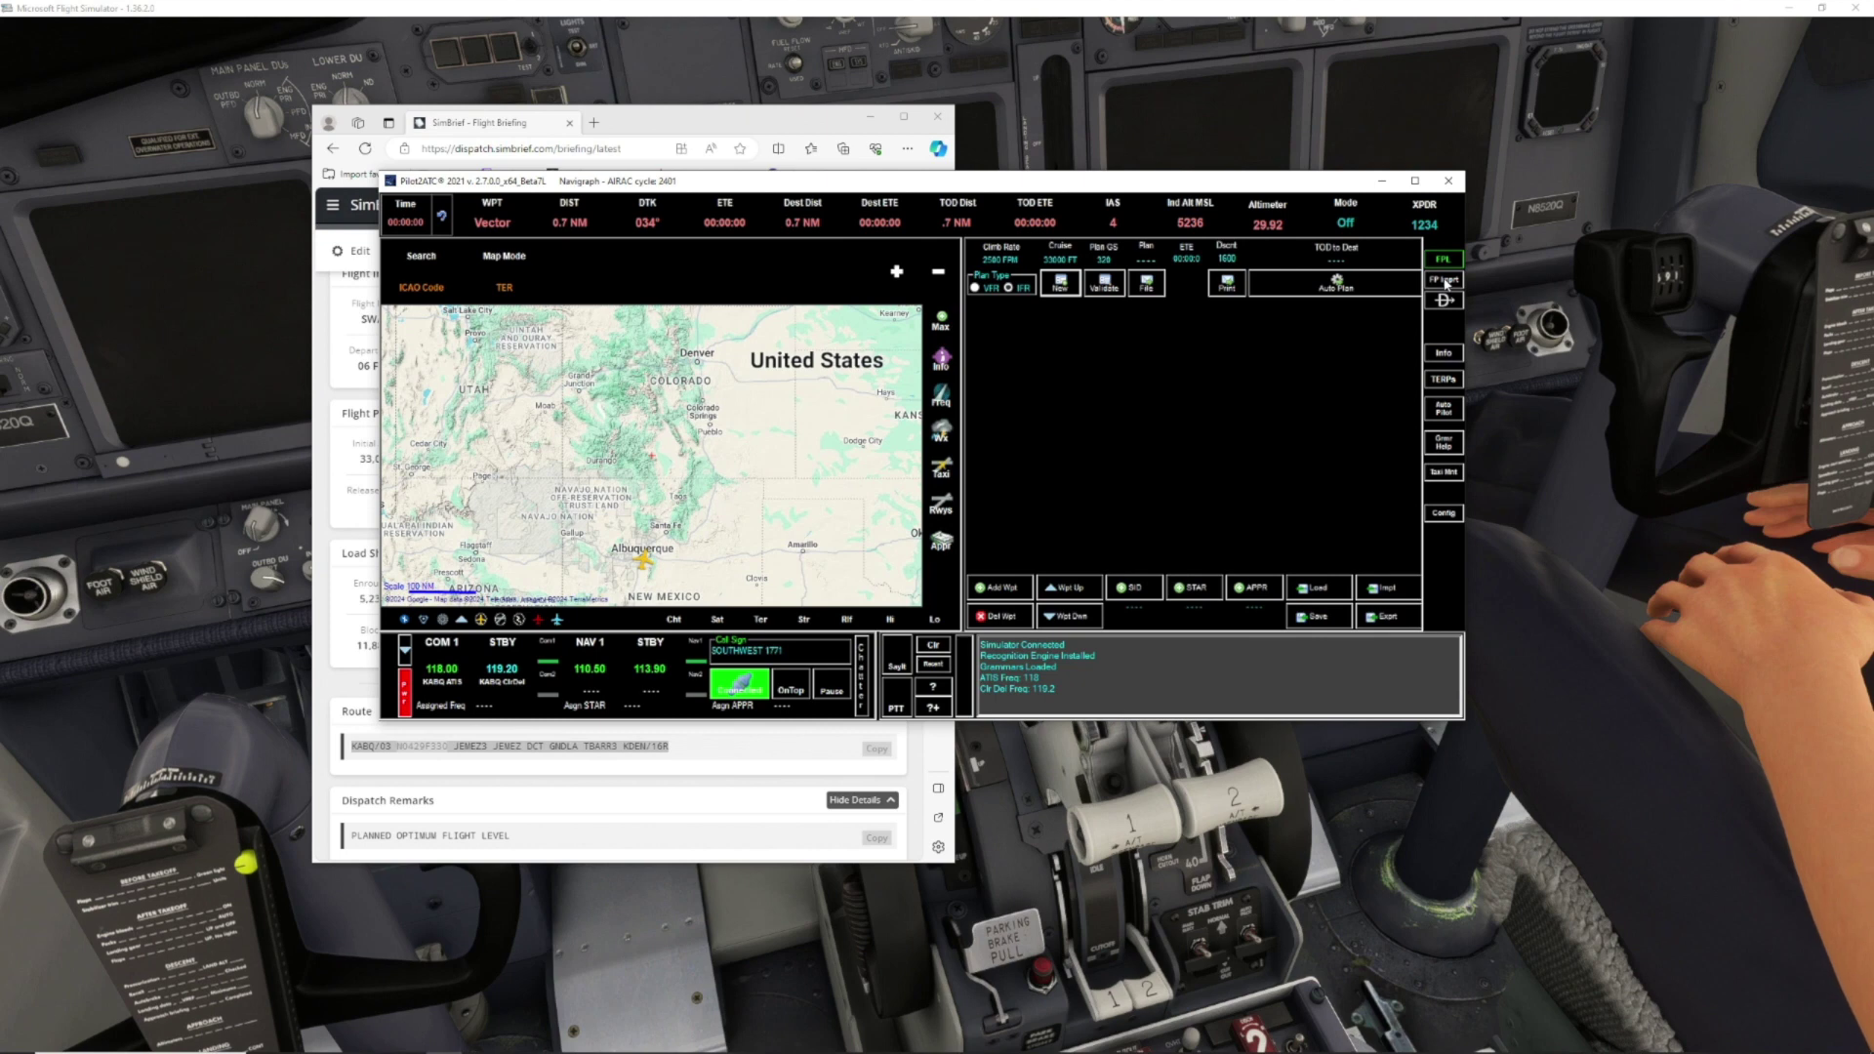
Open the Flight Plan Copy/Paste Importer in Pilot2ATC with SimBrief as the plan source format
left_click(1446, 281)
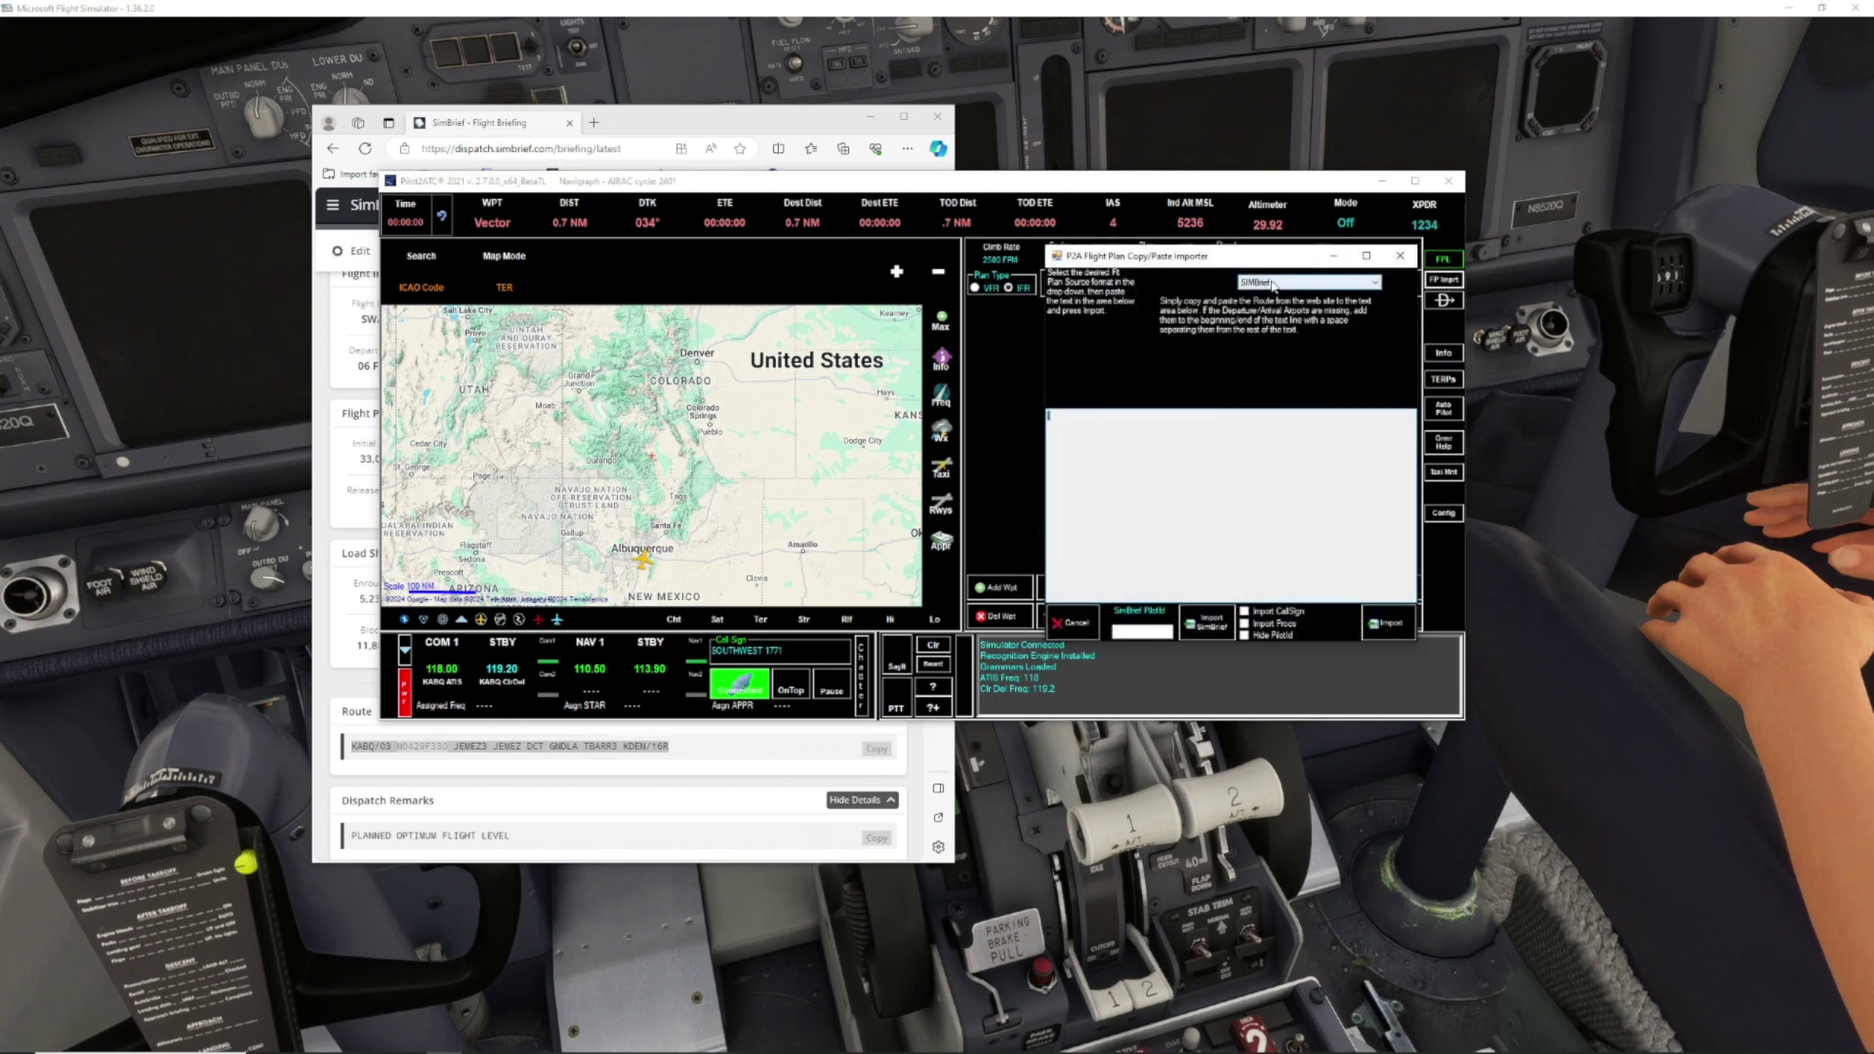
left_click(1377, 282)
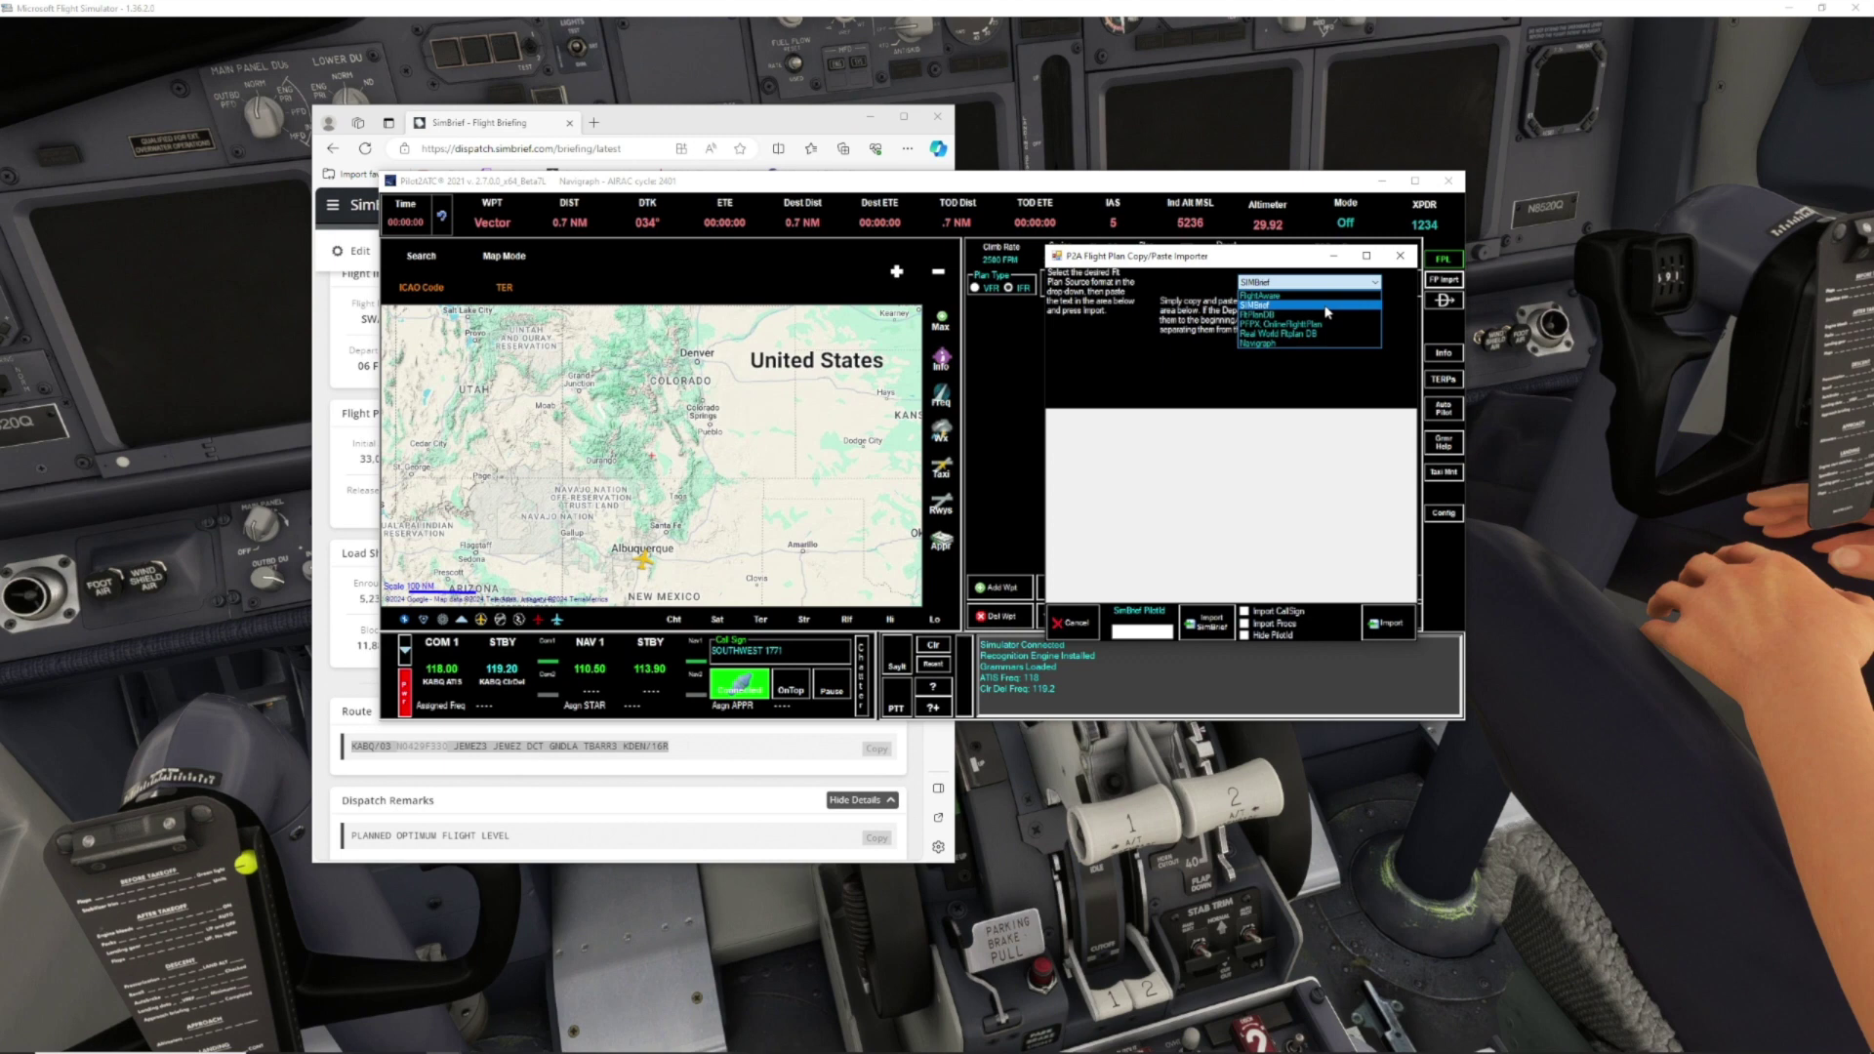
left_click(1227, 508)
Try to paste the copied route into the importer's text area
right_click(1088, 427)
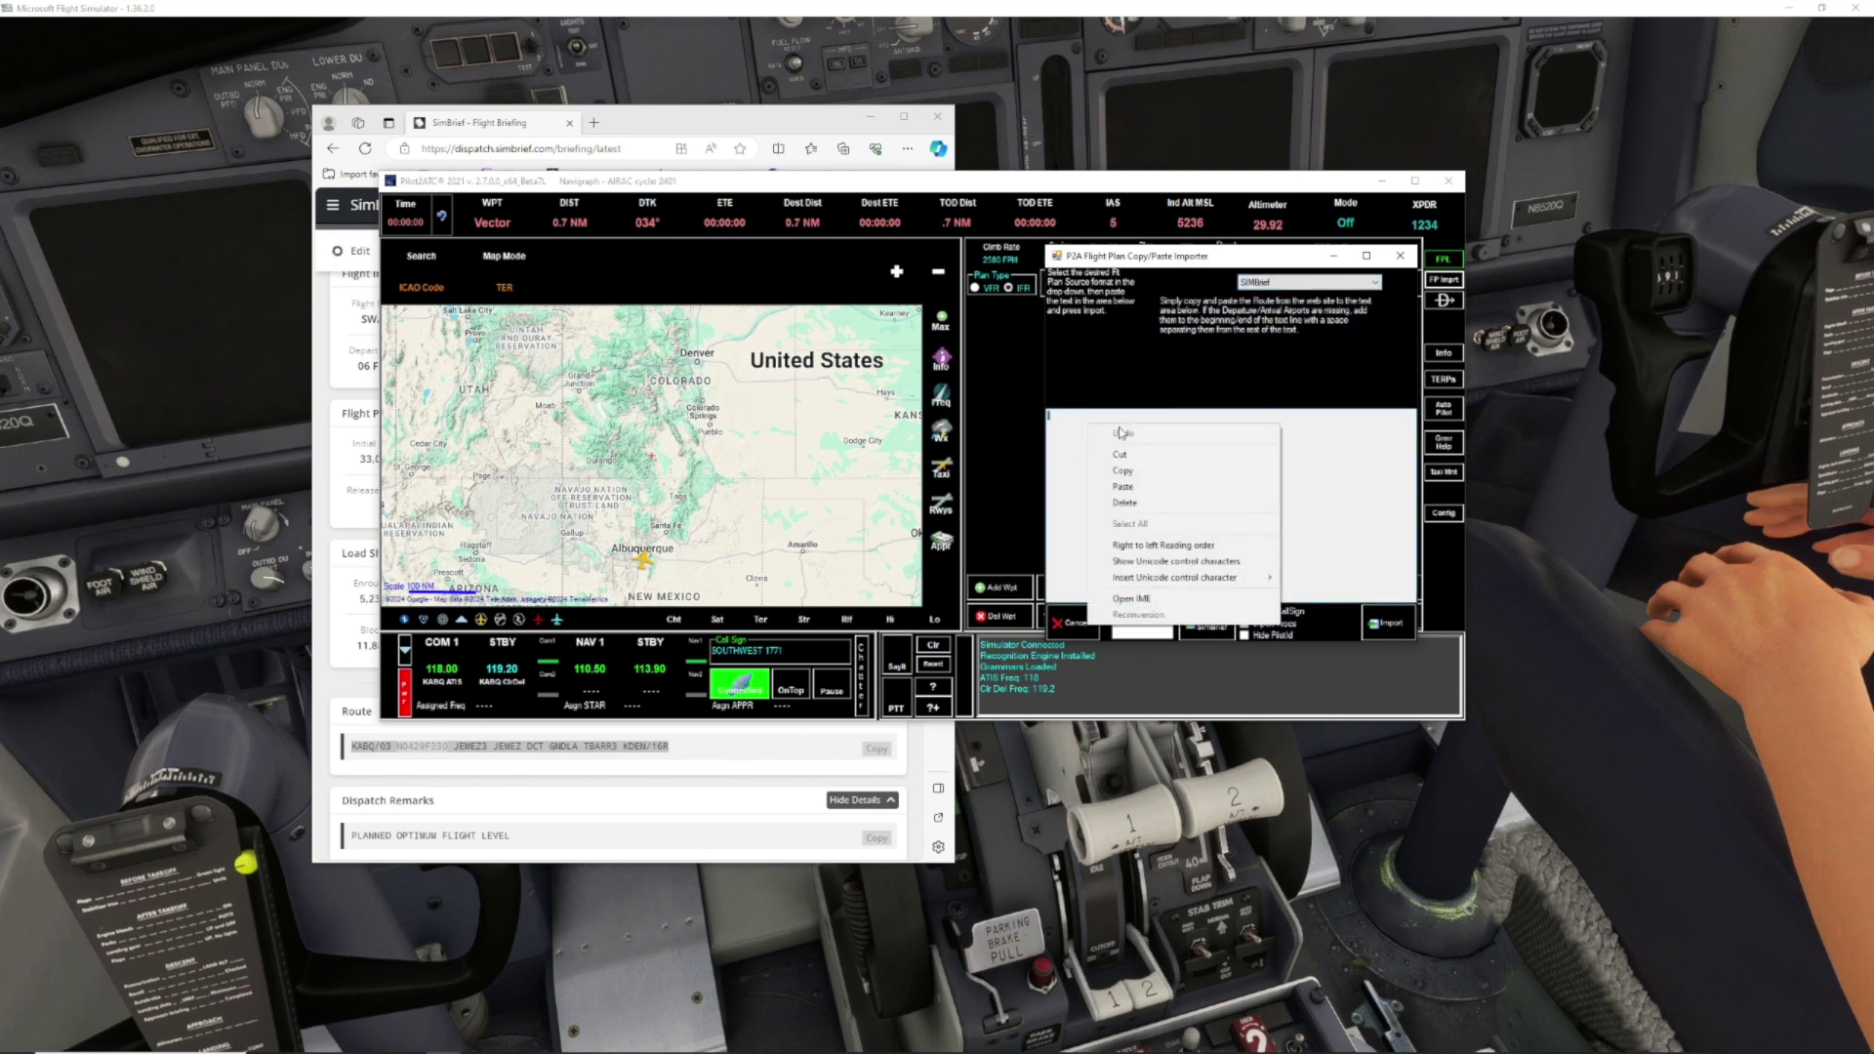
left_click(1136, 486)
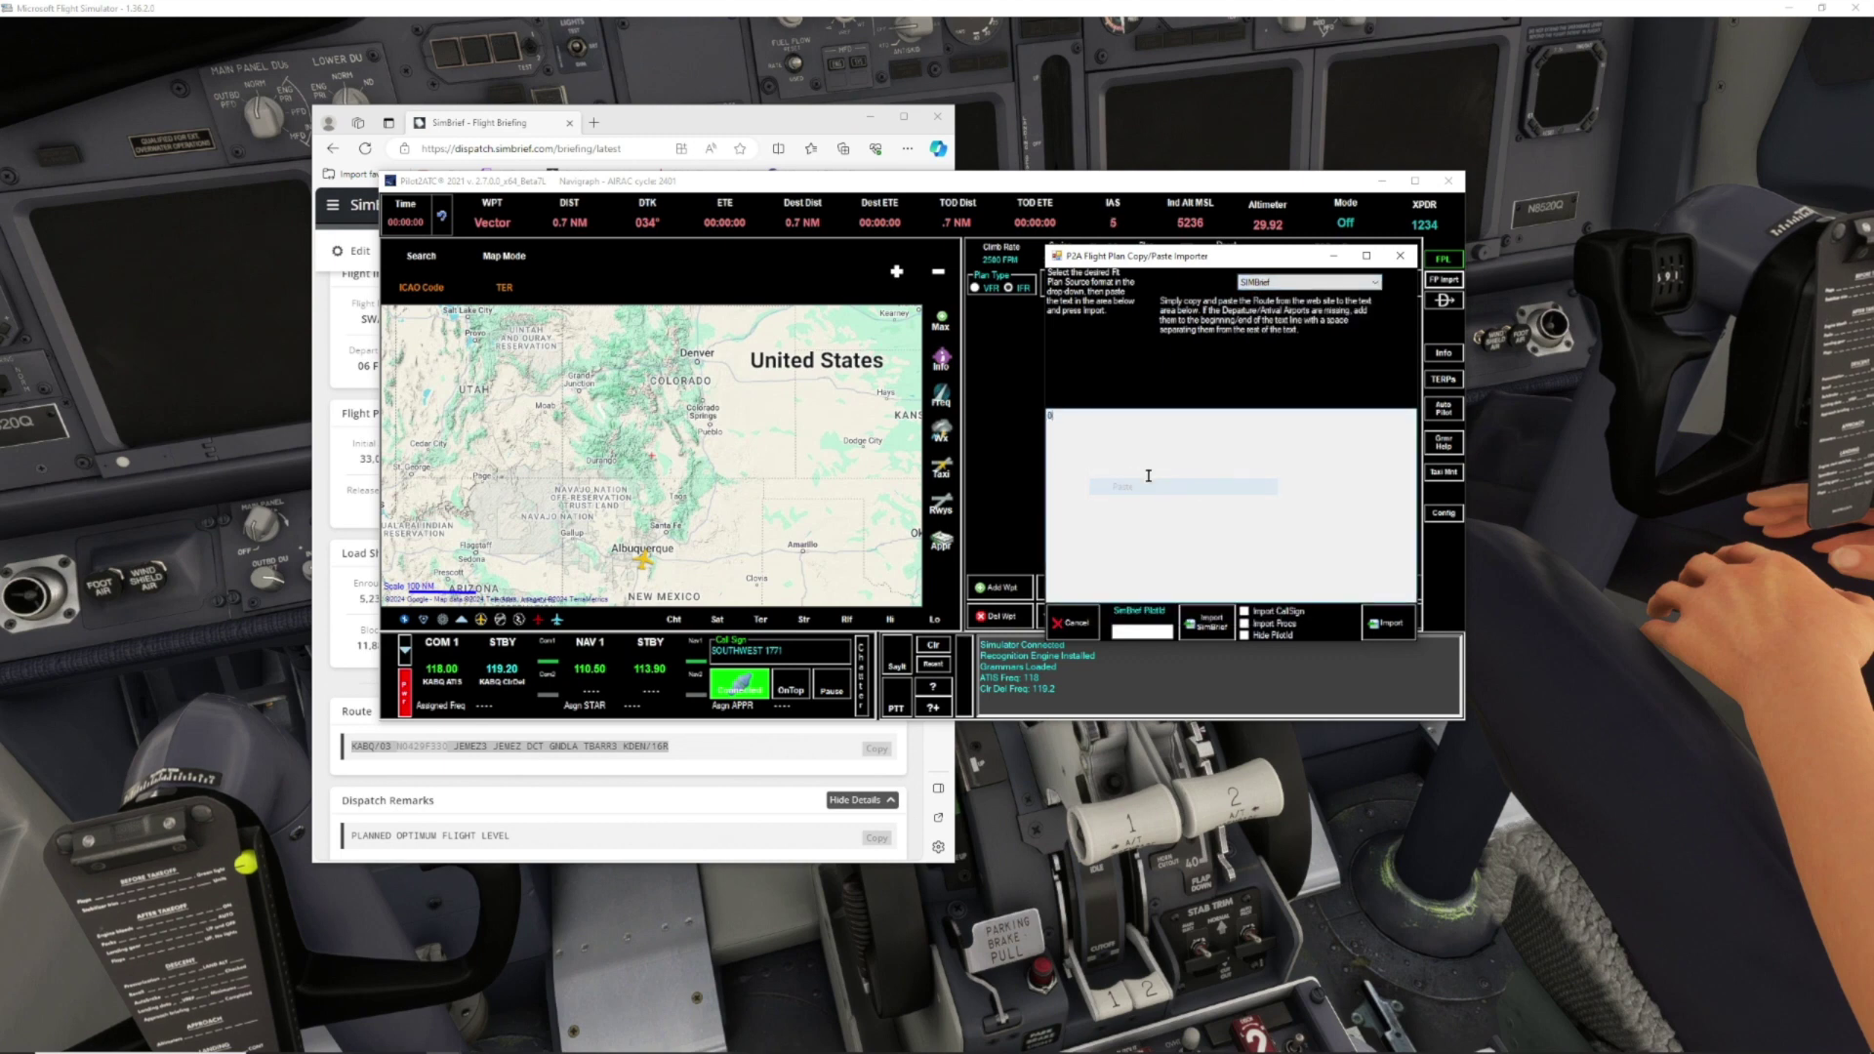
right_click(1081, 431)
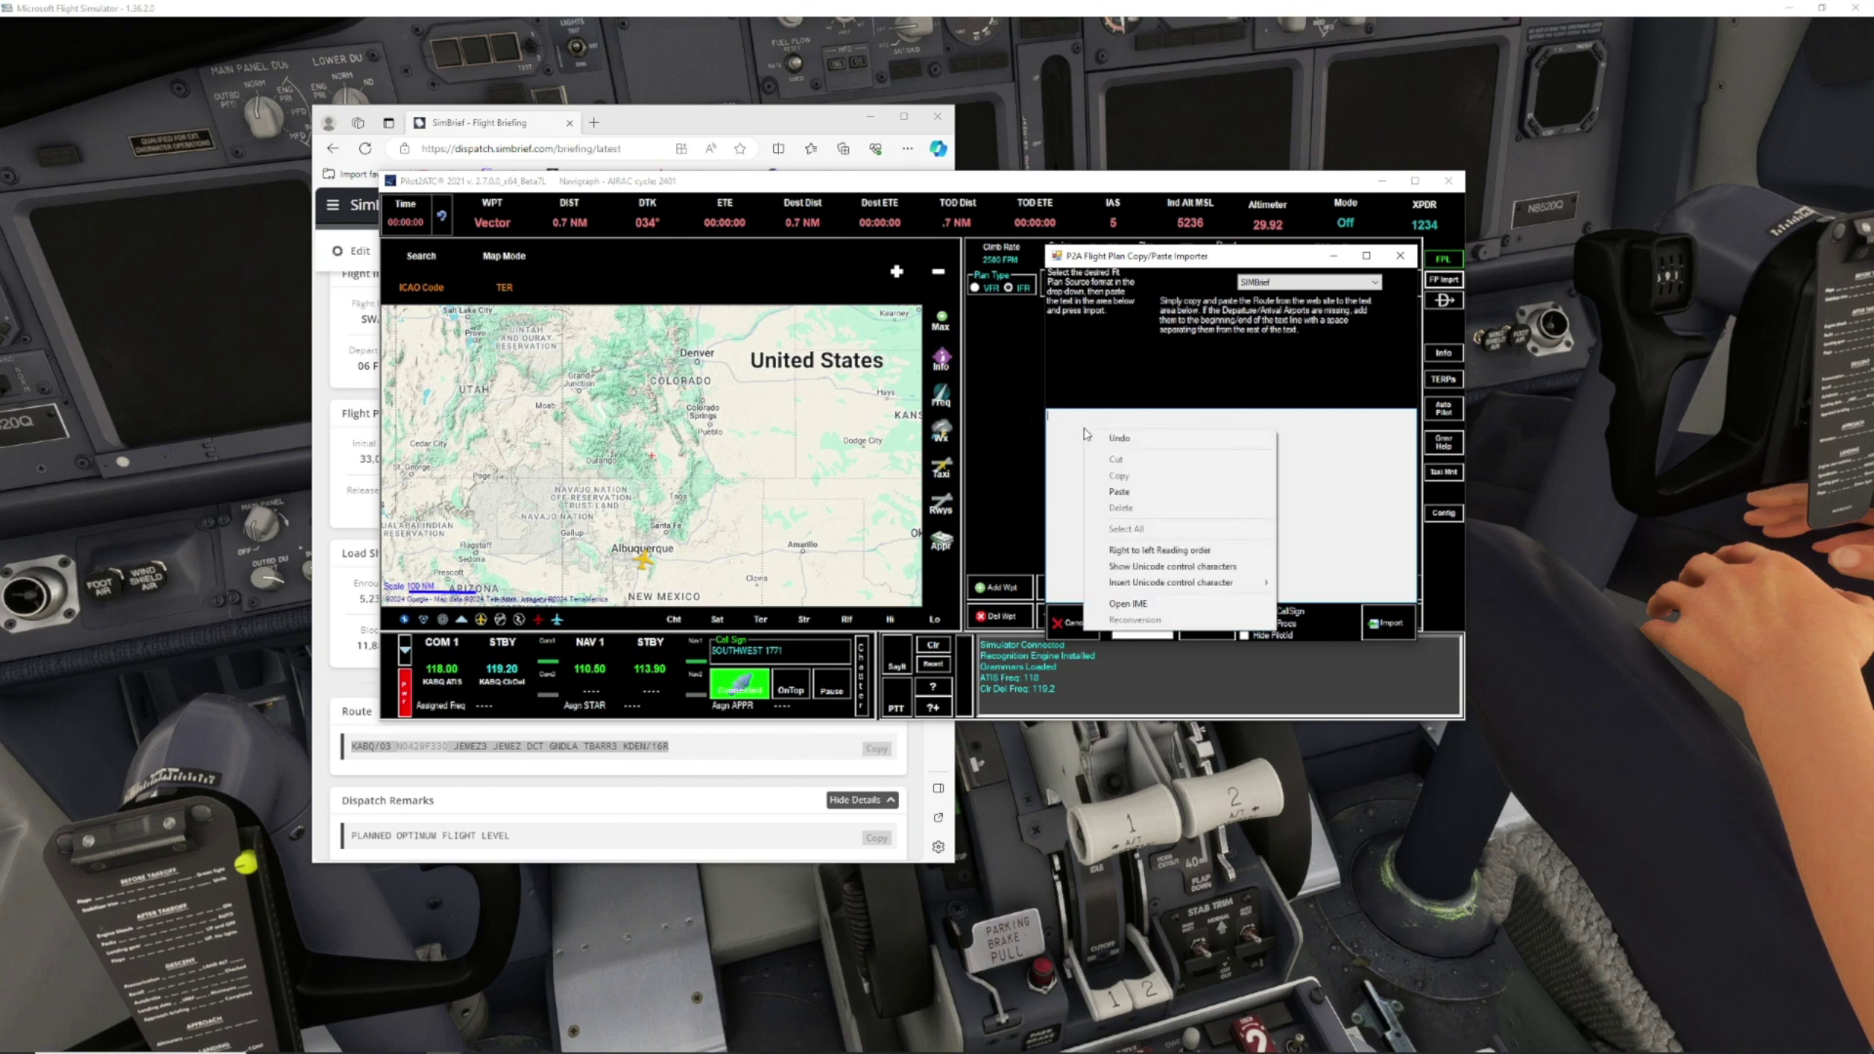
left_click(1135, 487)
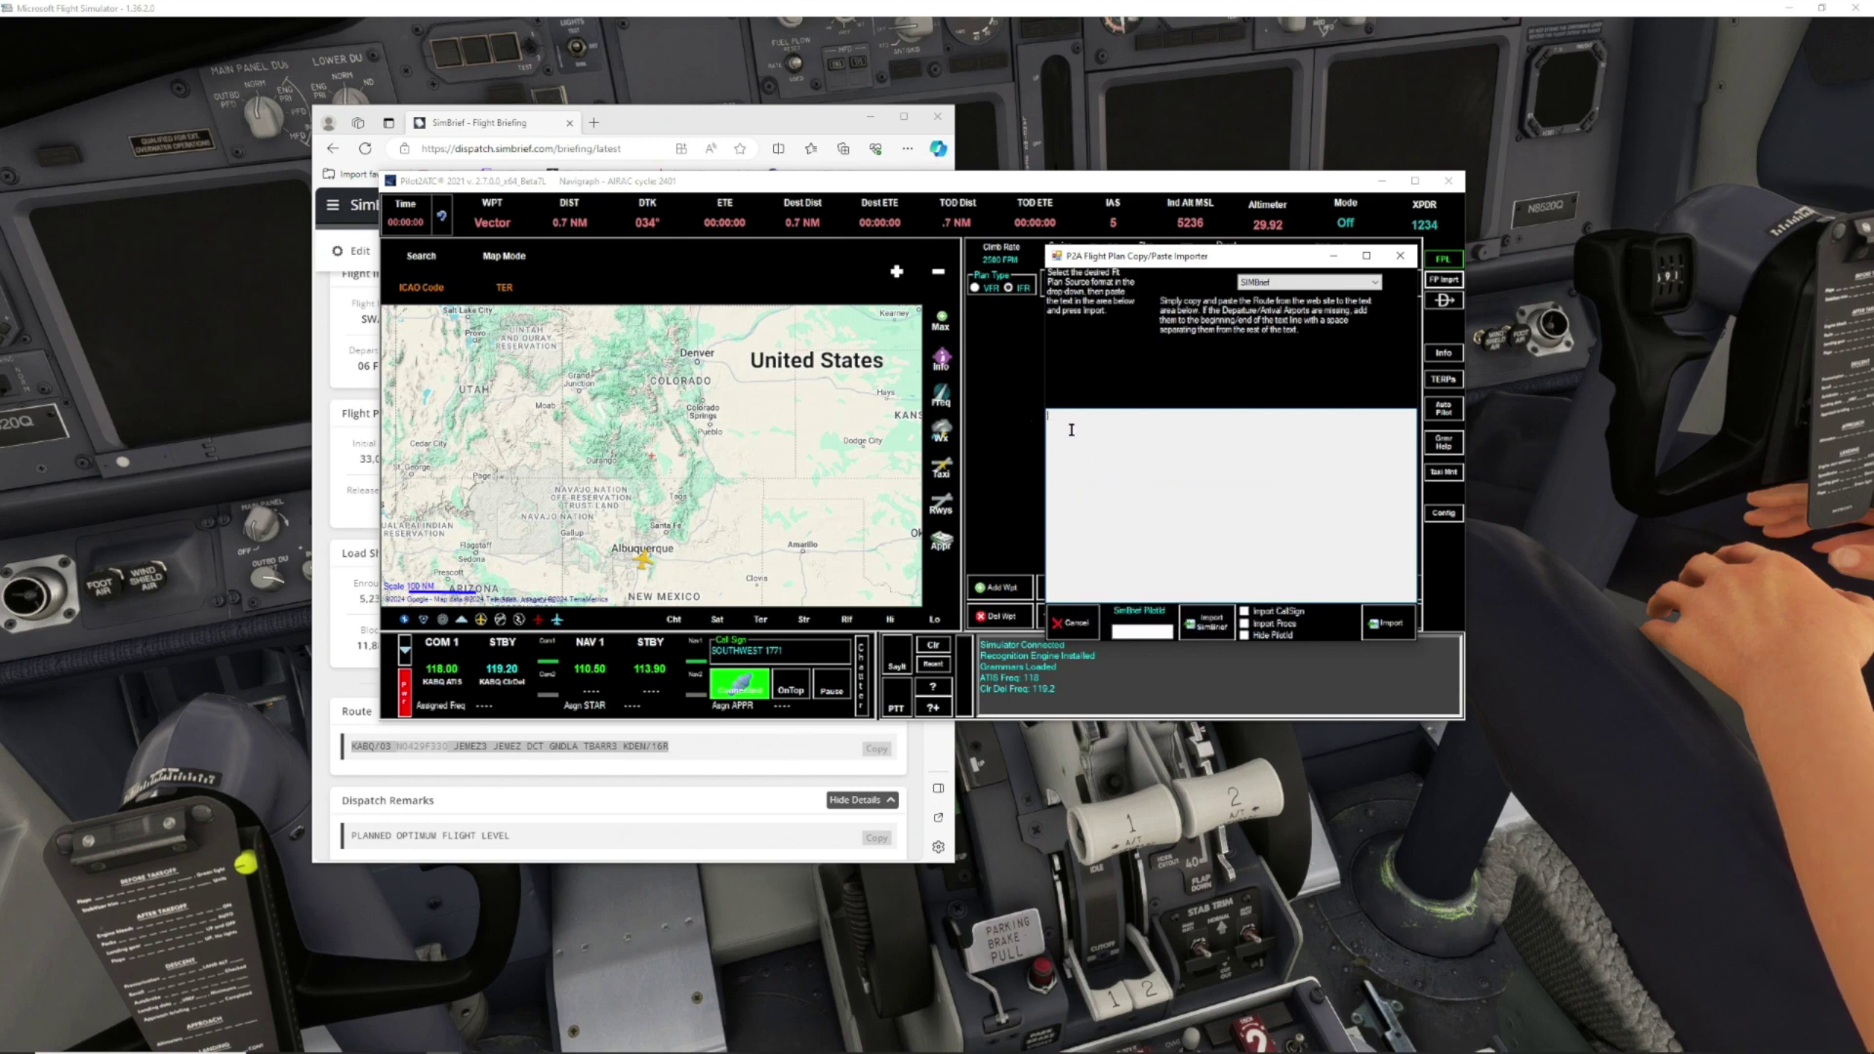
Switch to the SimBrief briefing and copy the full route string from KABQ/03 to KDEN/16R again
left_click(661, 722)
left_click(689, 735)
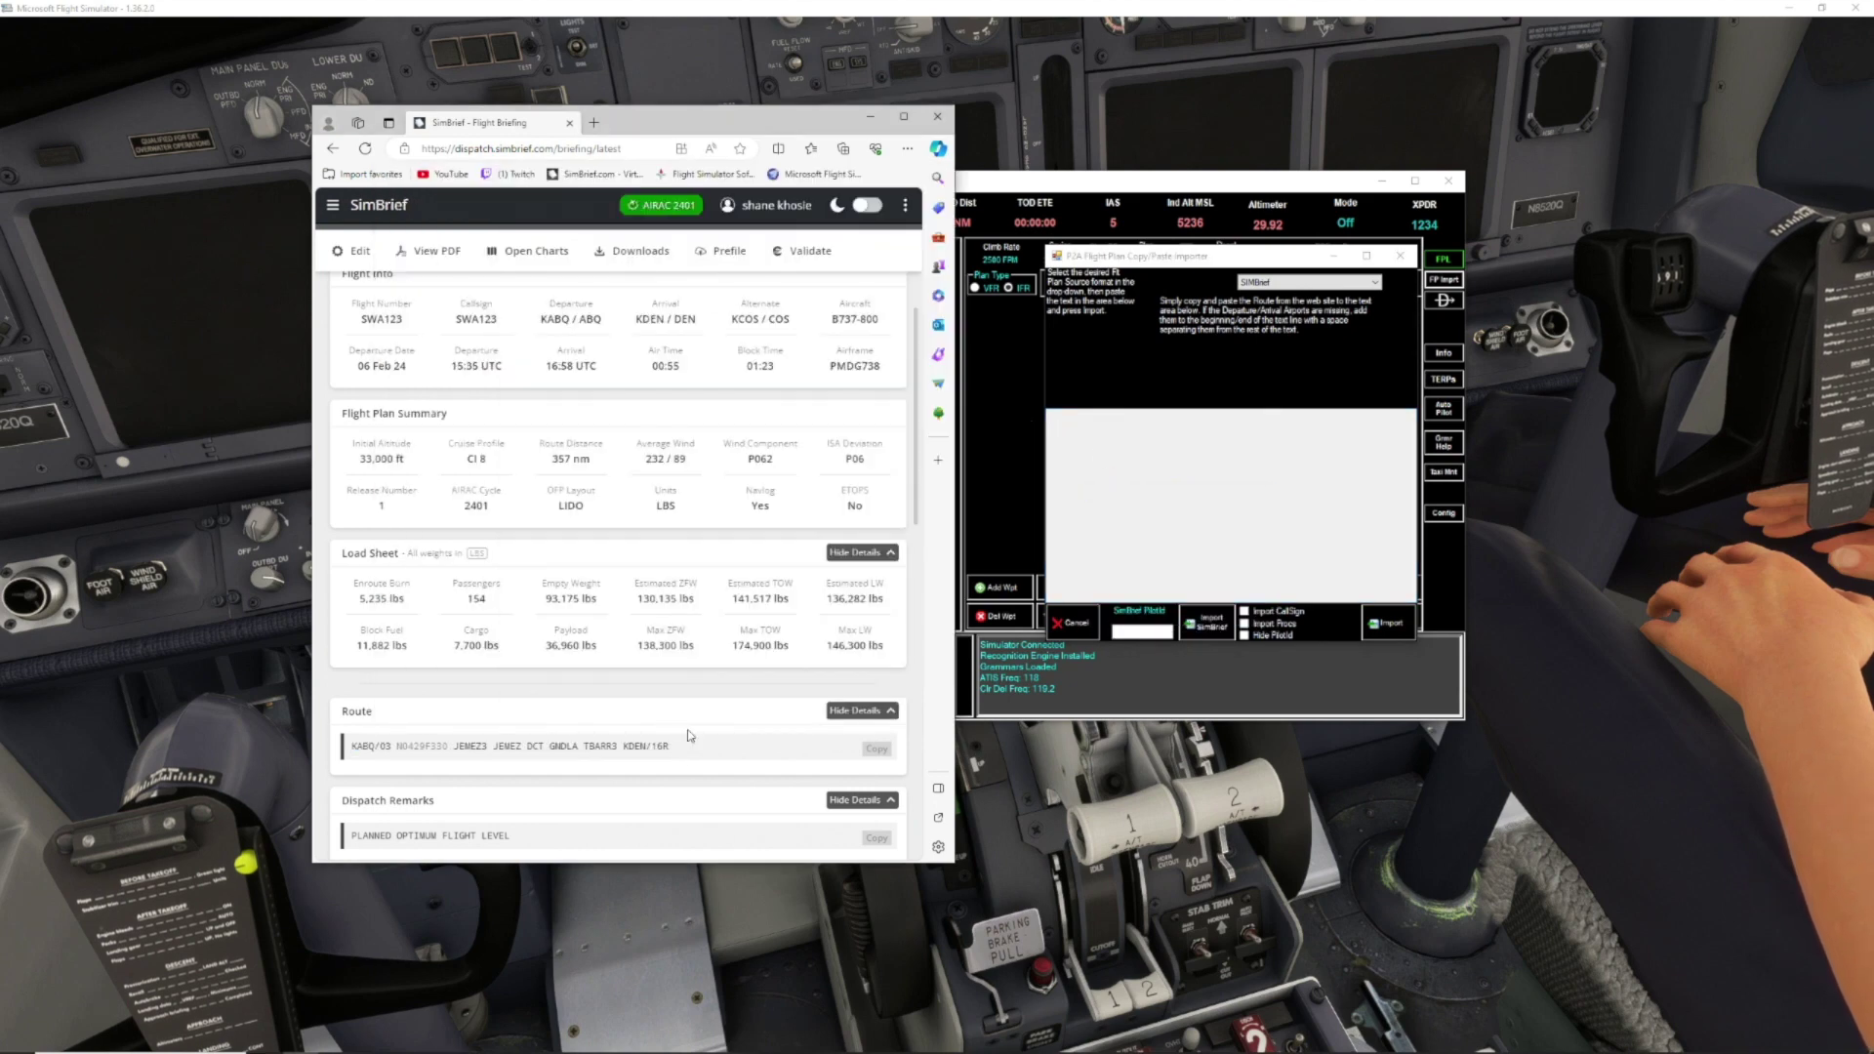
left_click_drag(688, 750, 349, 750)
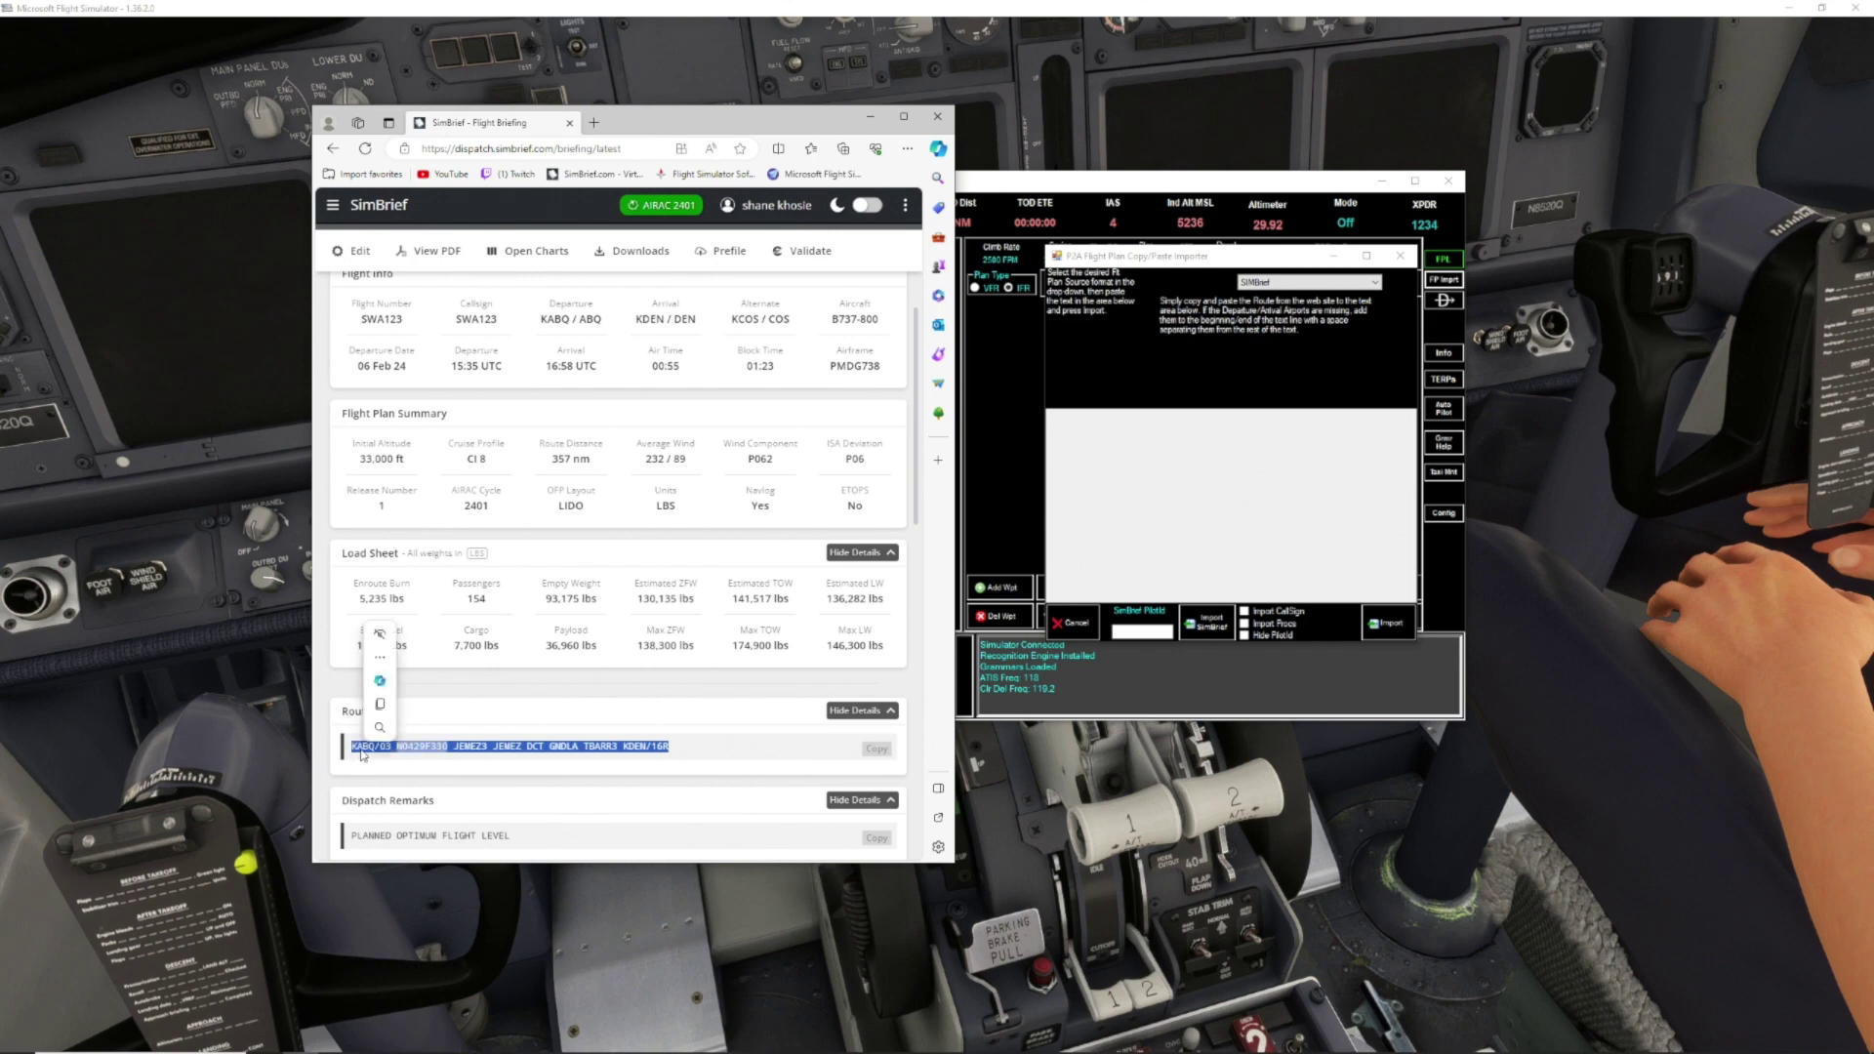
right_click(457, 748)
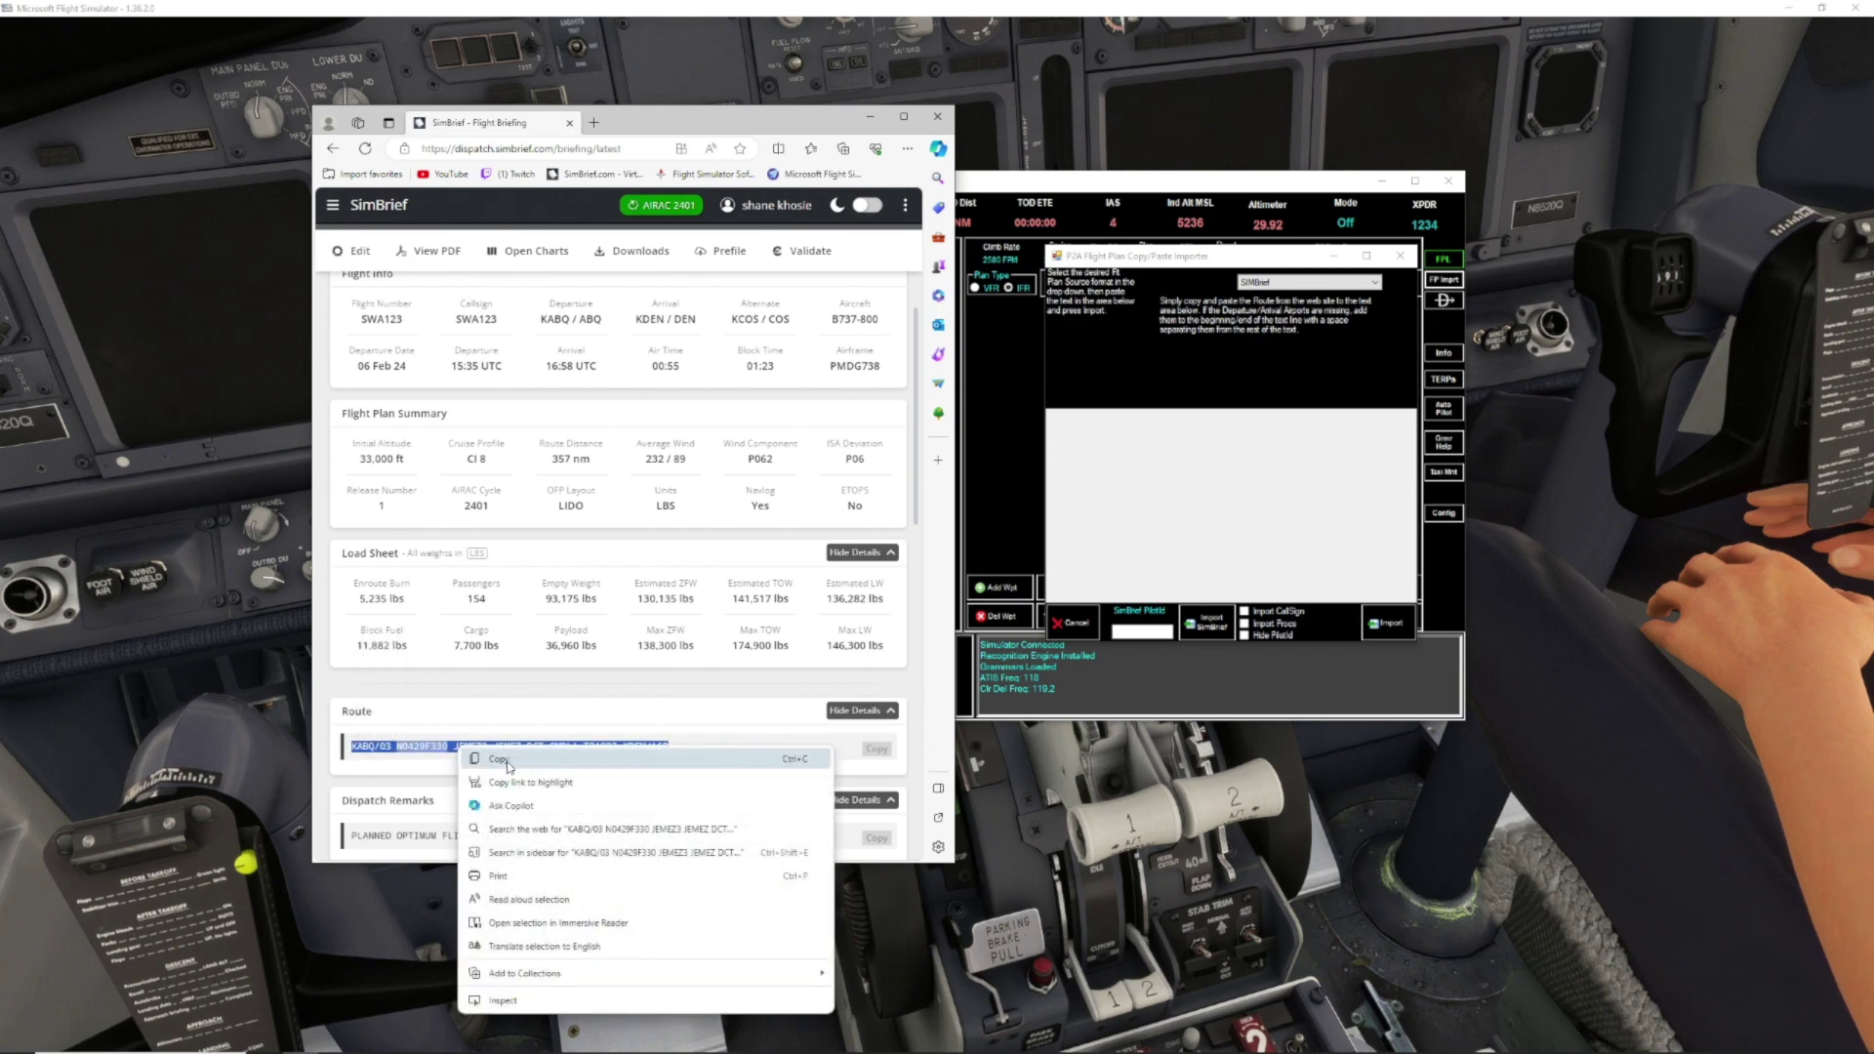
left_click(488, 763)
Paste the route into the Pilot2ATC importer, import it, and compare the resulting plan with the SimBrief route
left_click(1109, 447)
right_click(1075, 427)
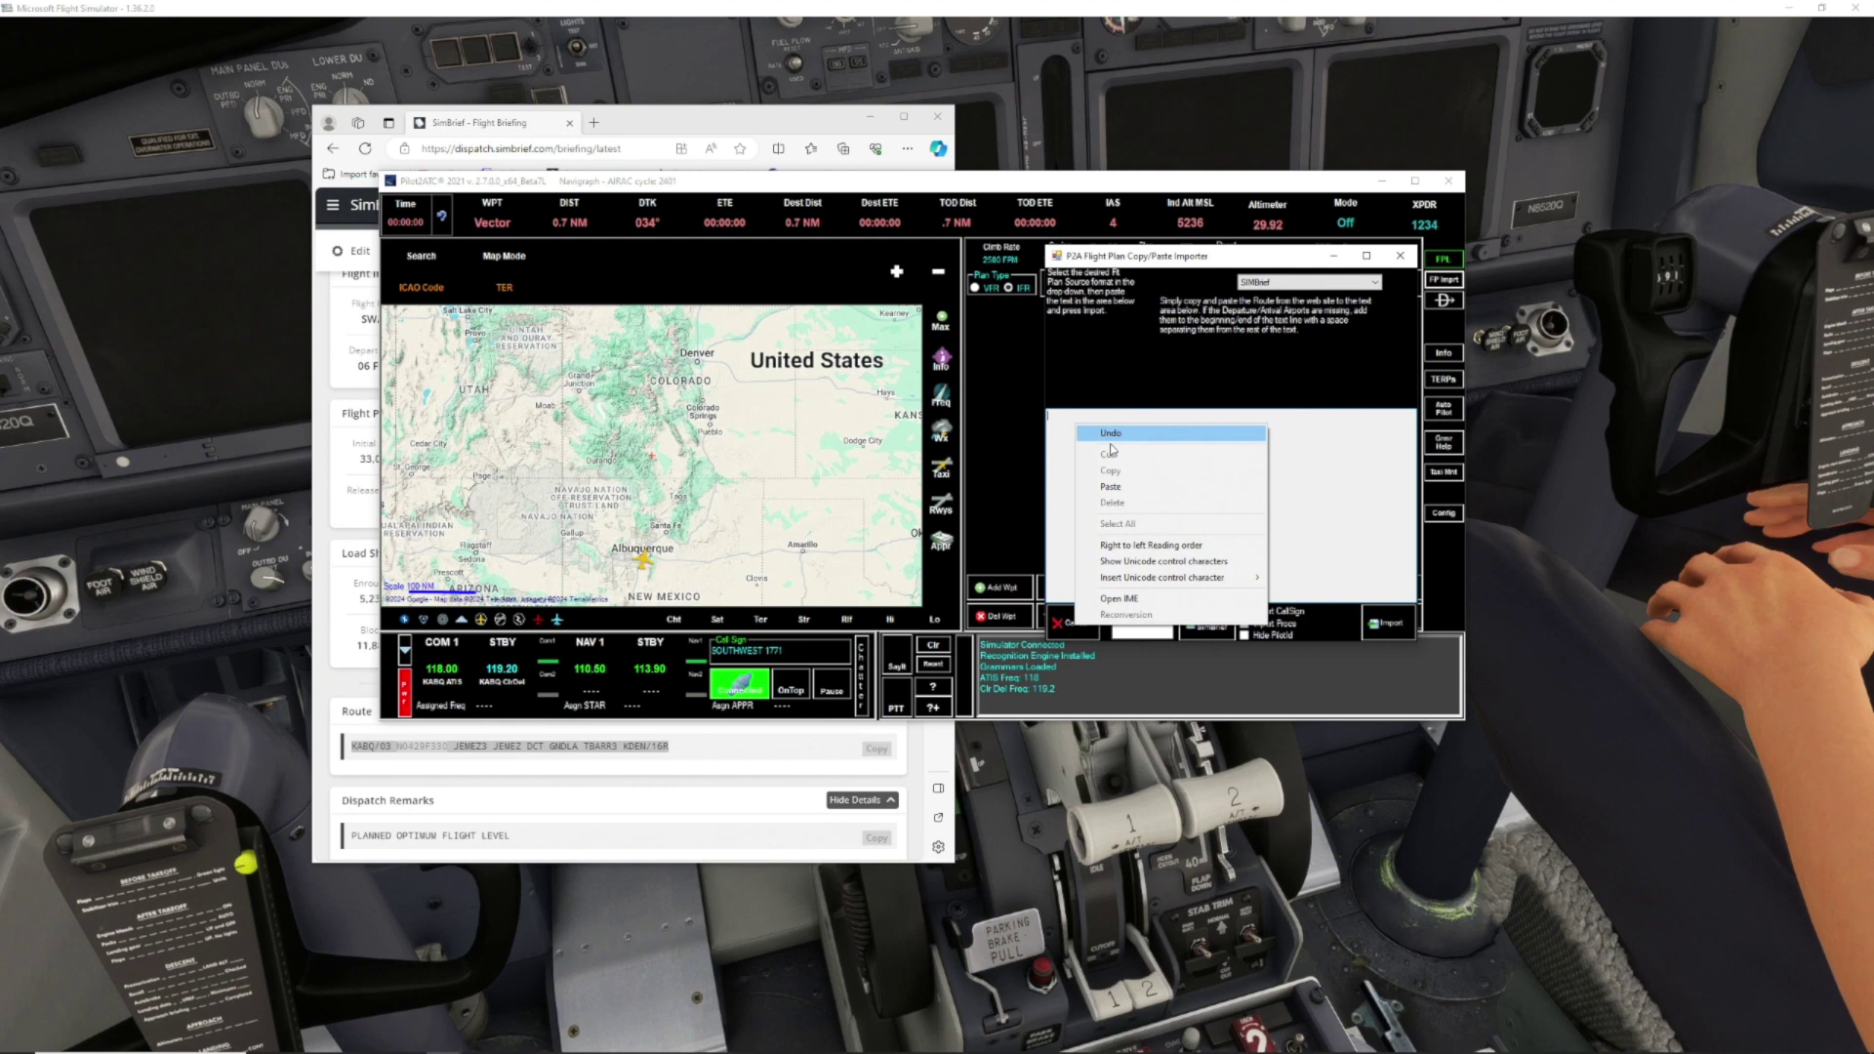
left_click(1122, 485)
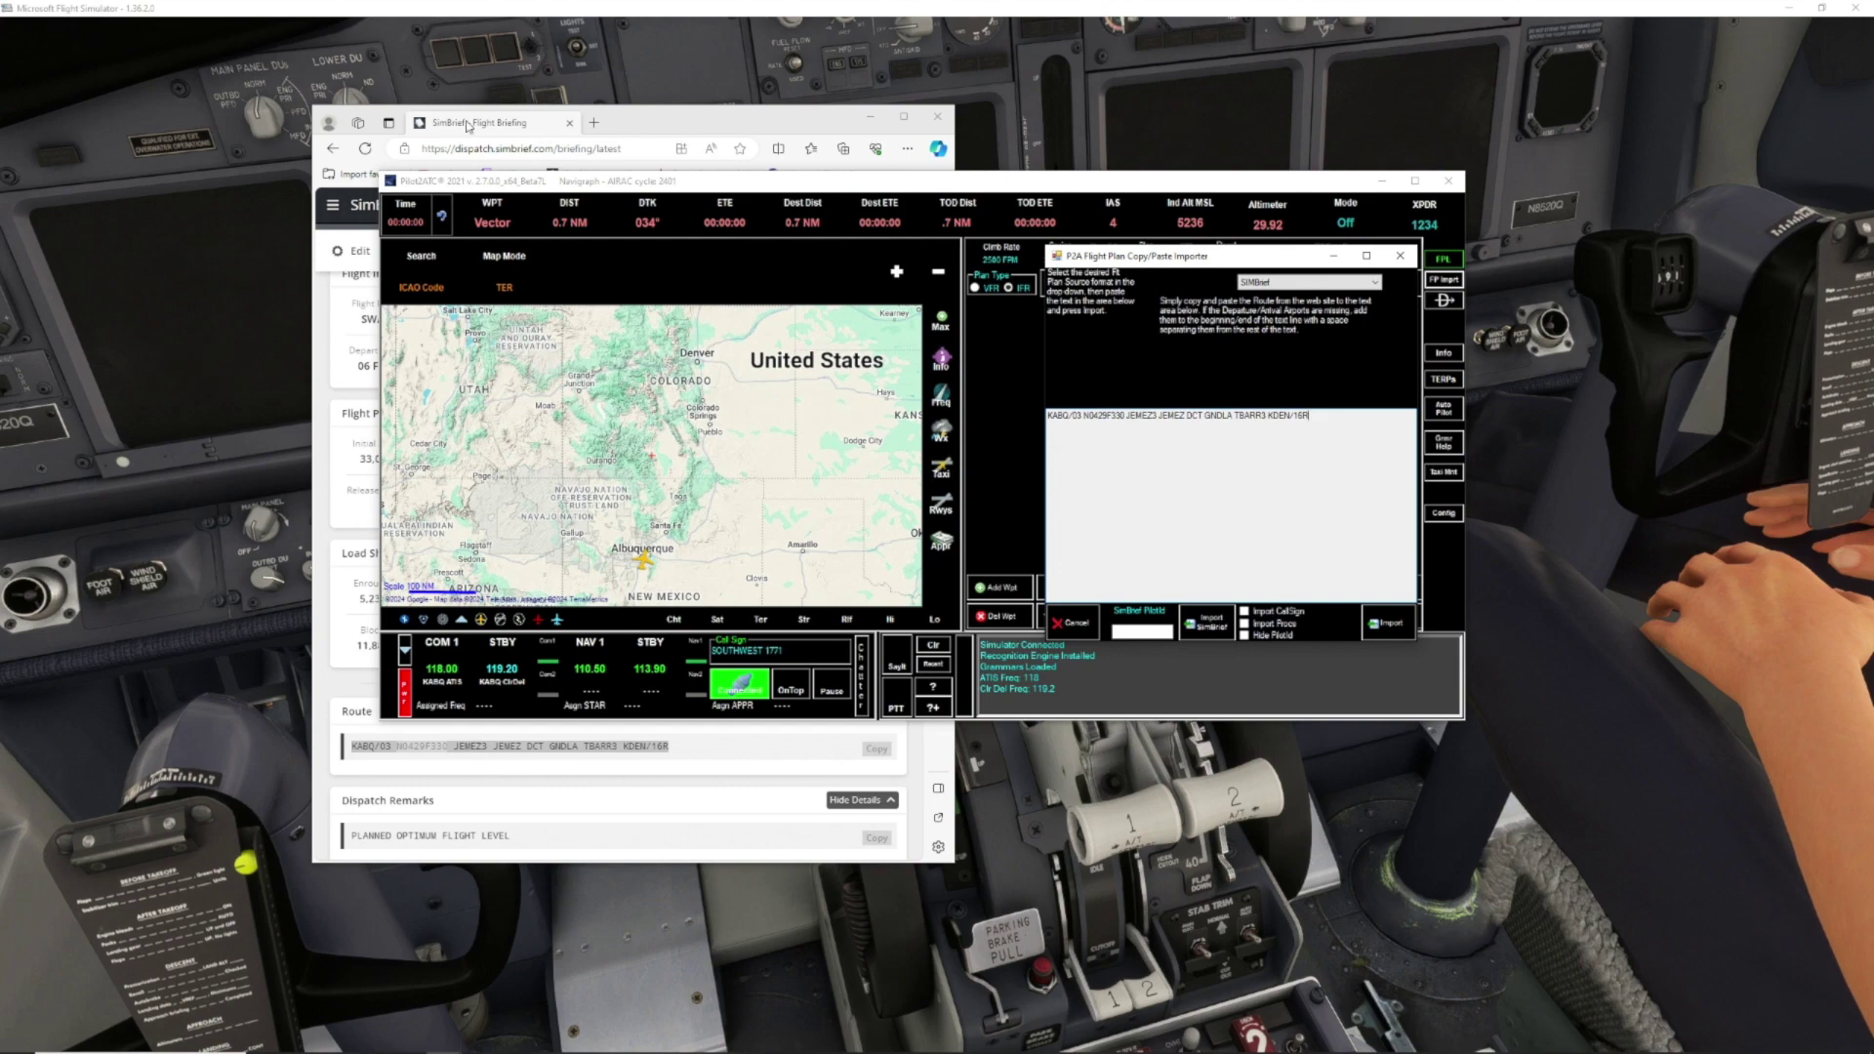
left_click(1391, 628)
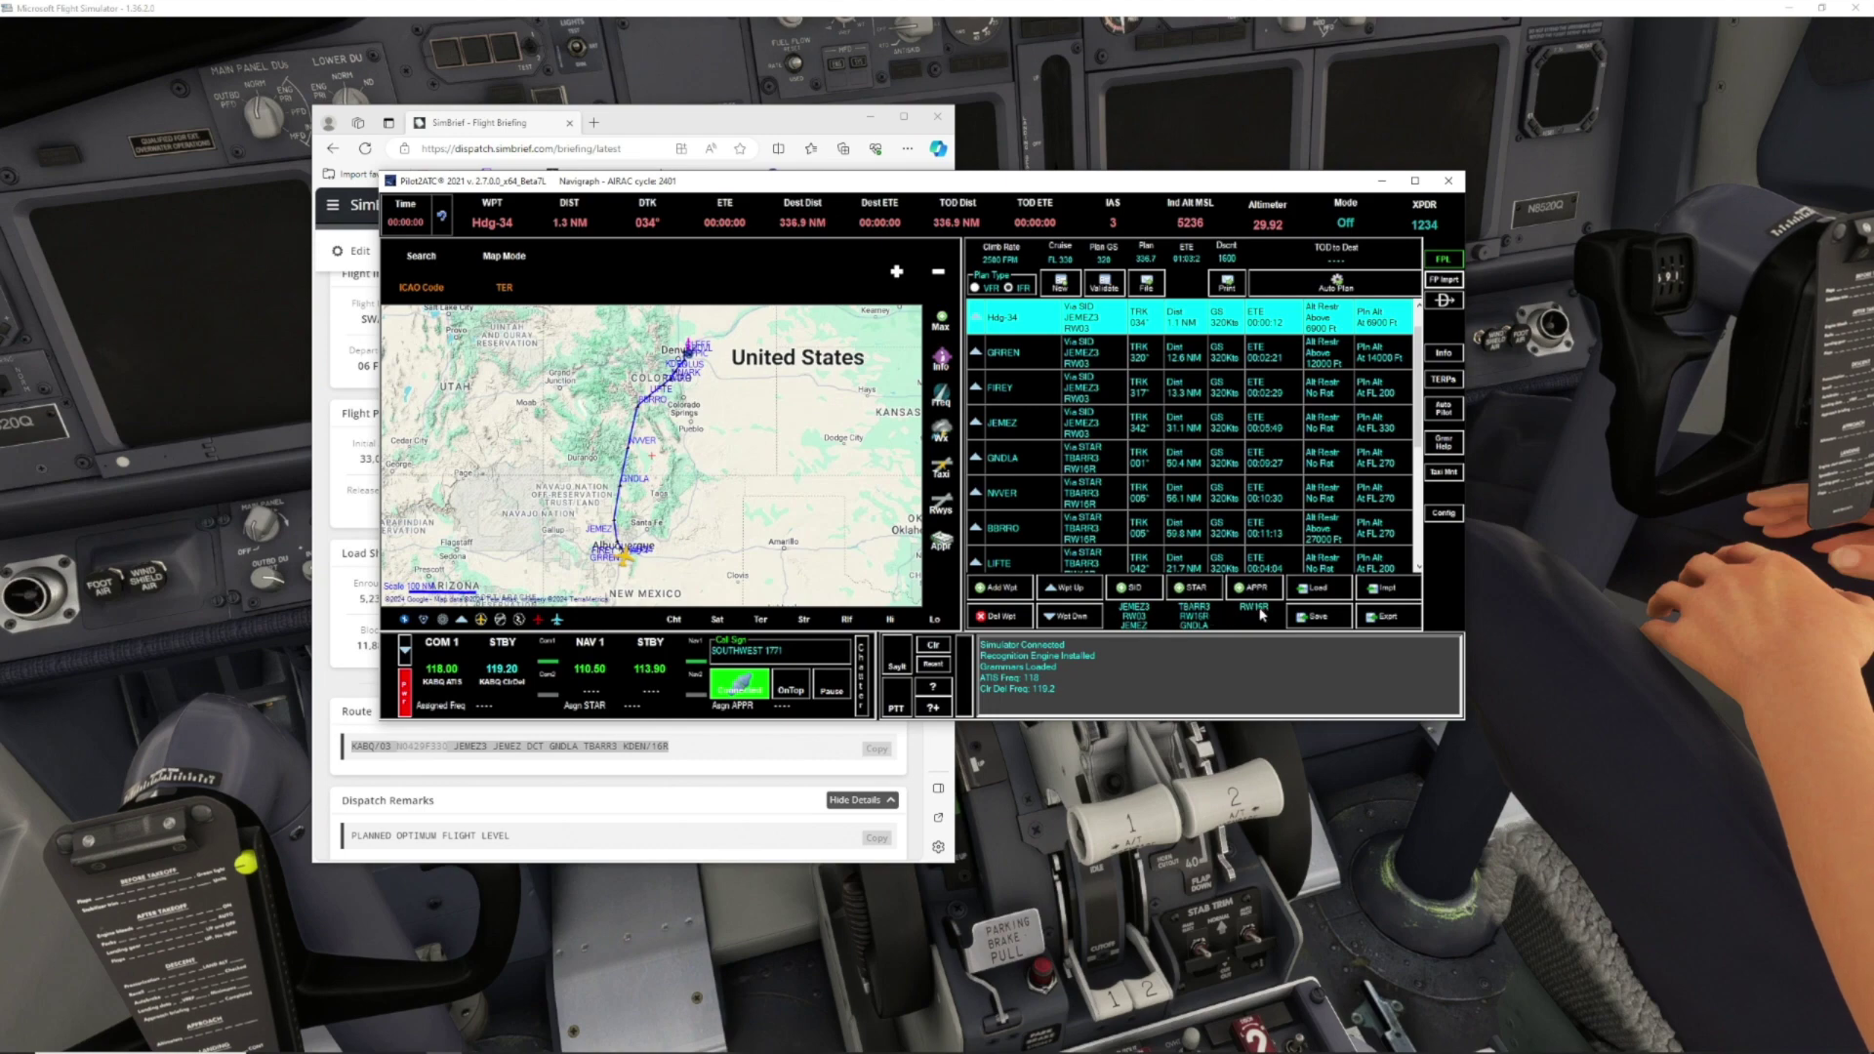
key("alt+Tab")
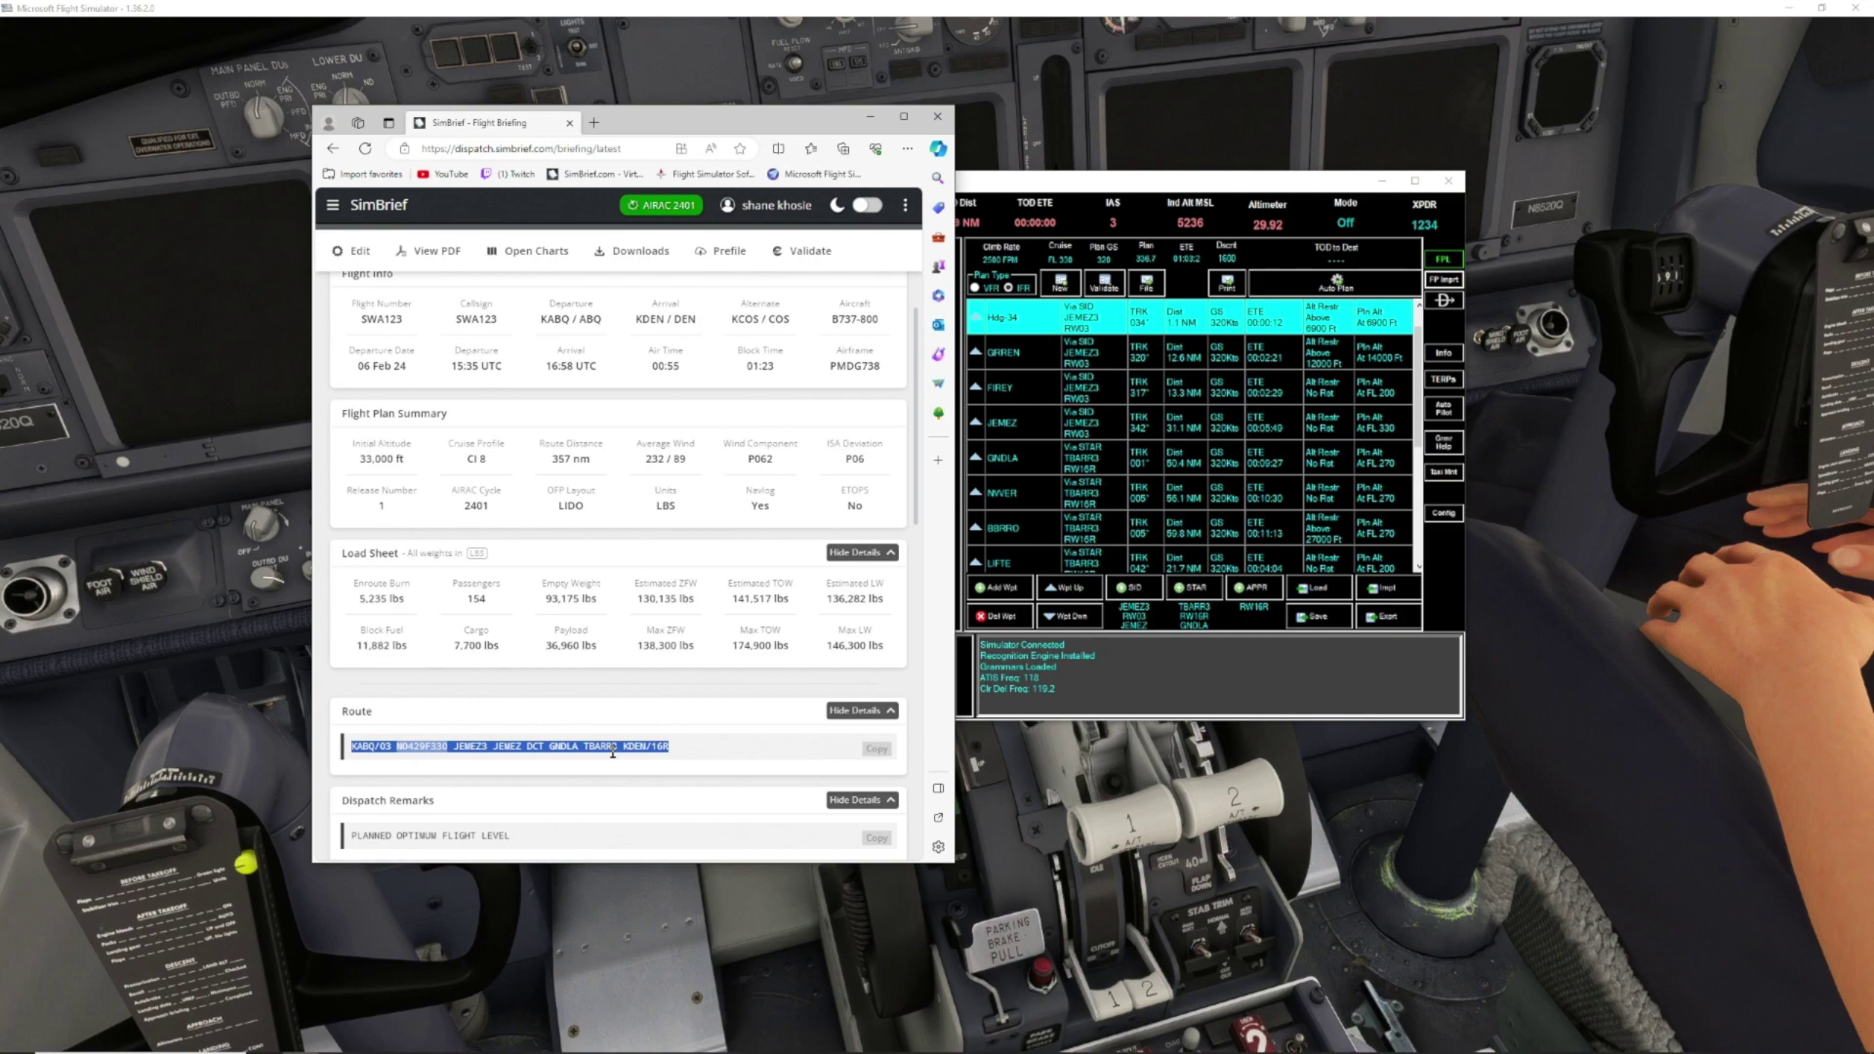
left_click(1211, 186)
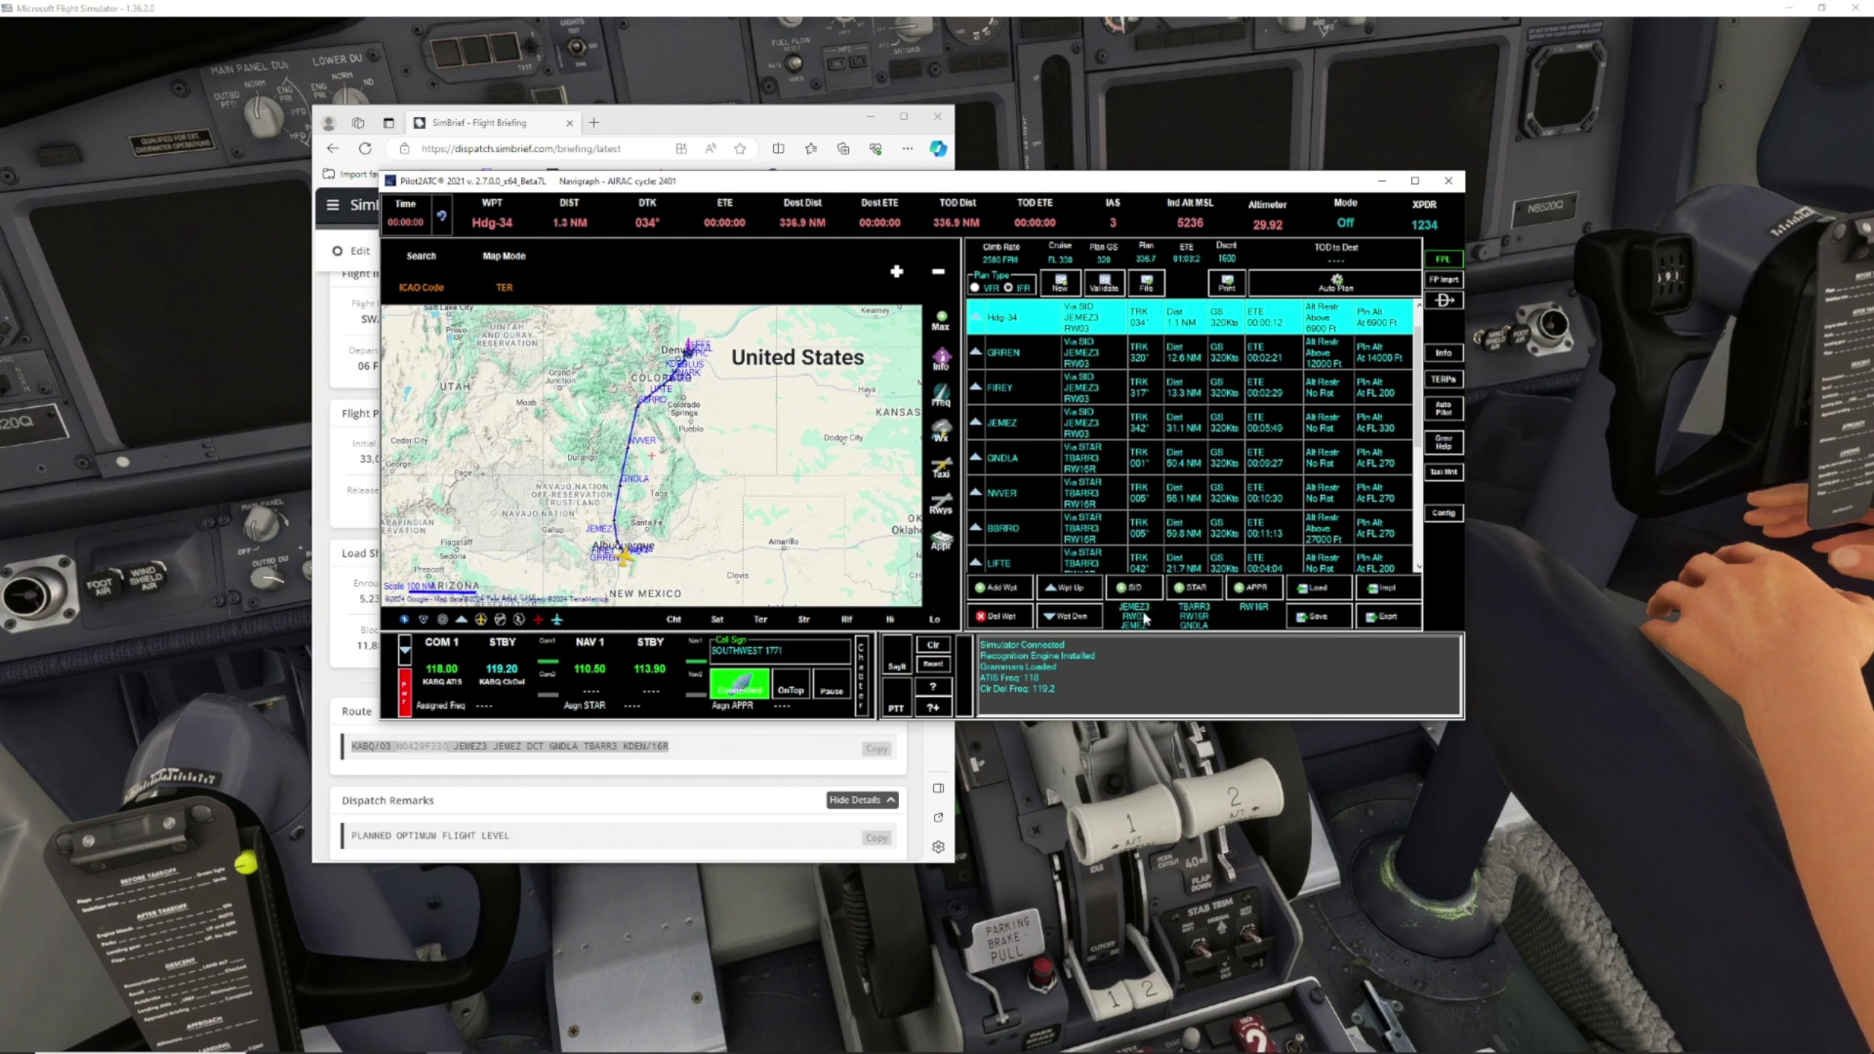
Load the KDEN ILS RW16R approach with the Vectors to MERYN transition, and check the plan's waypoints through to Denver
left_click(1256, 588)
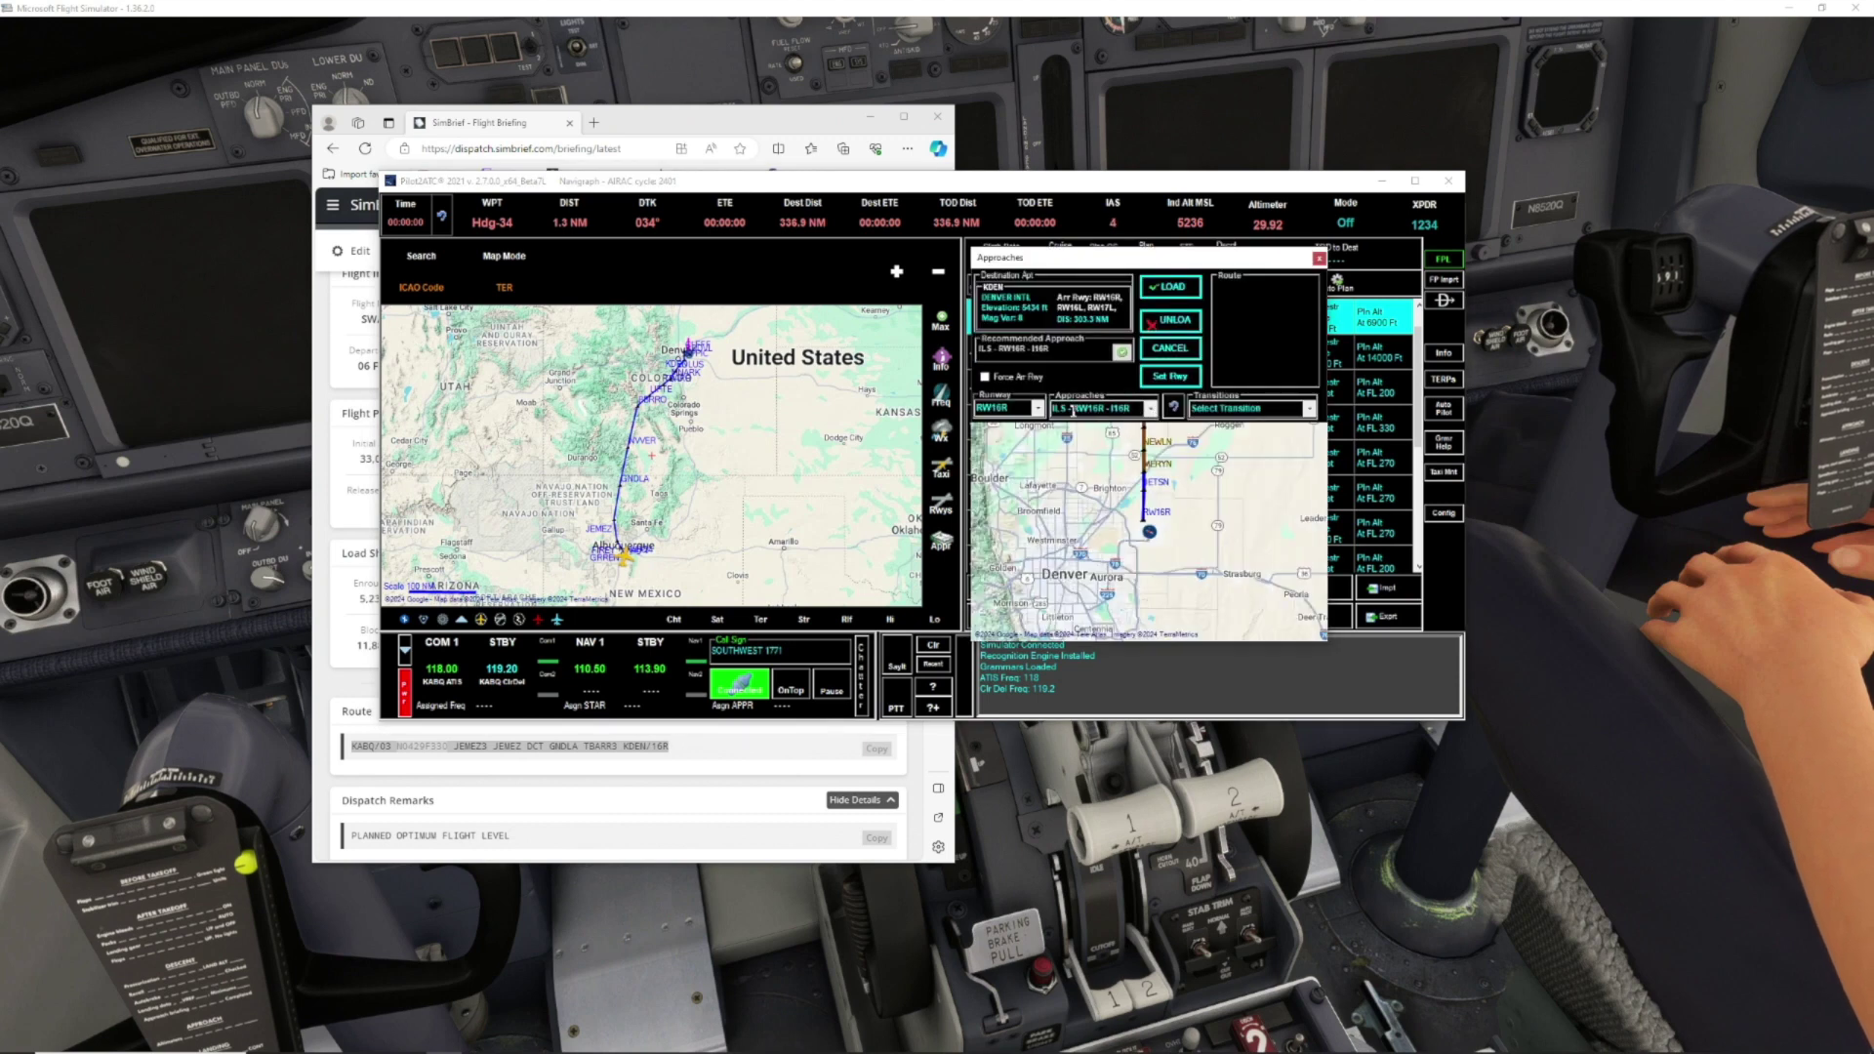
left_click(1309, 408)
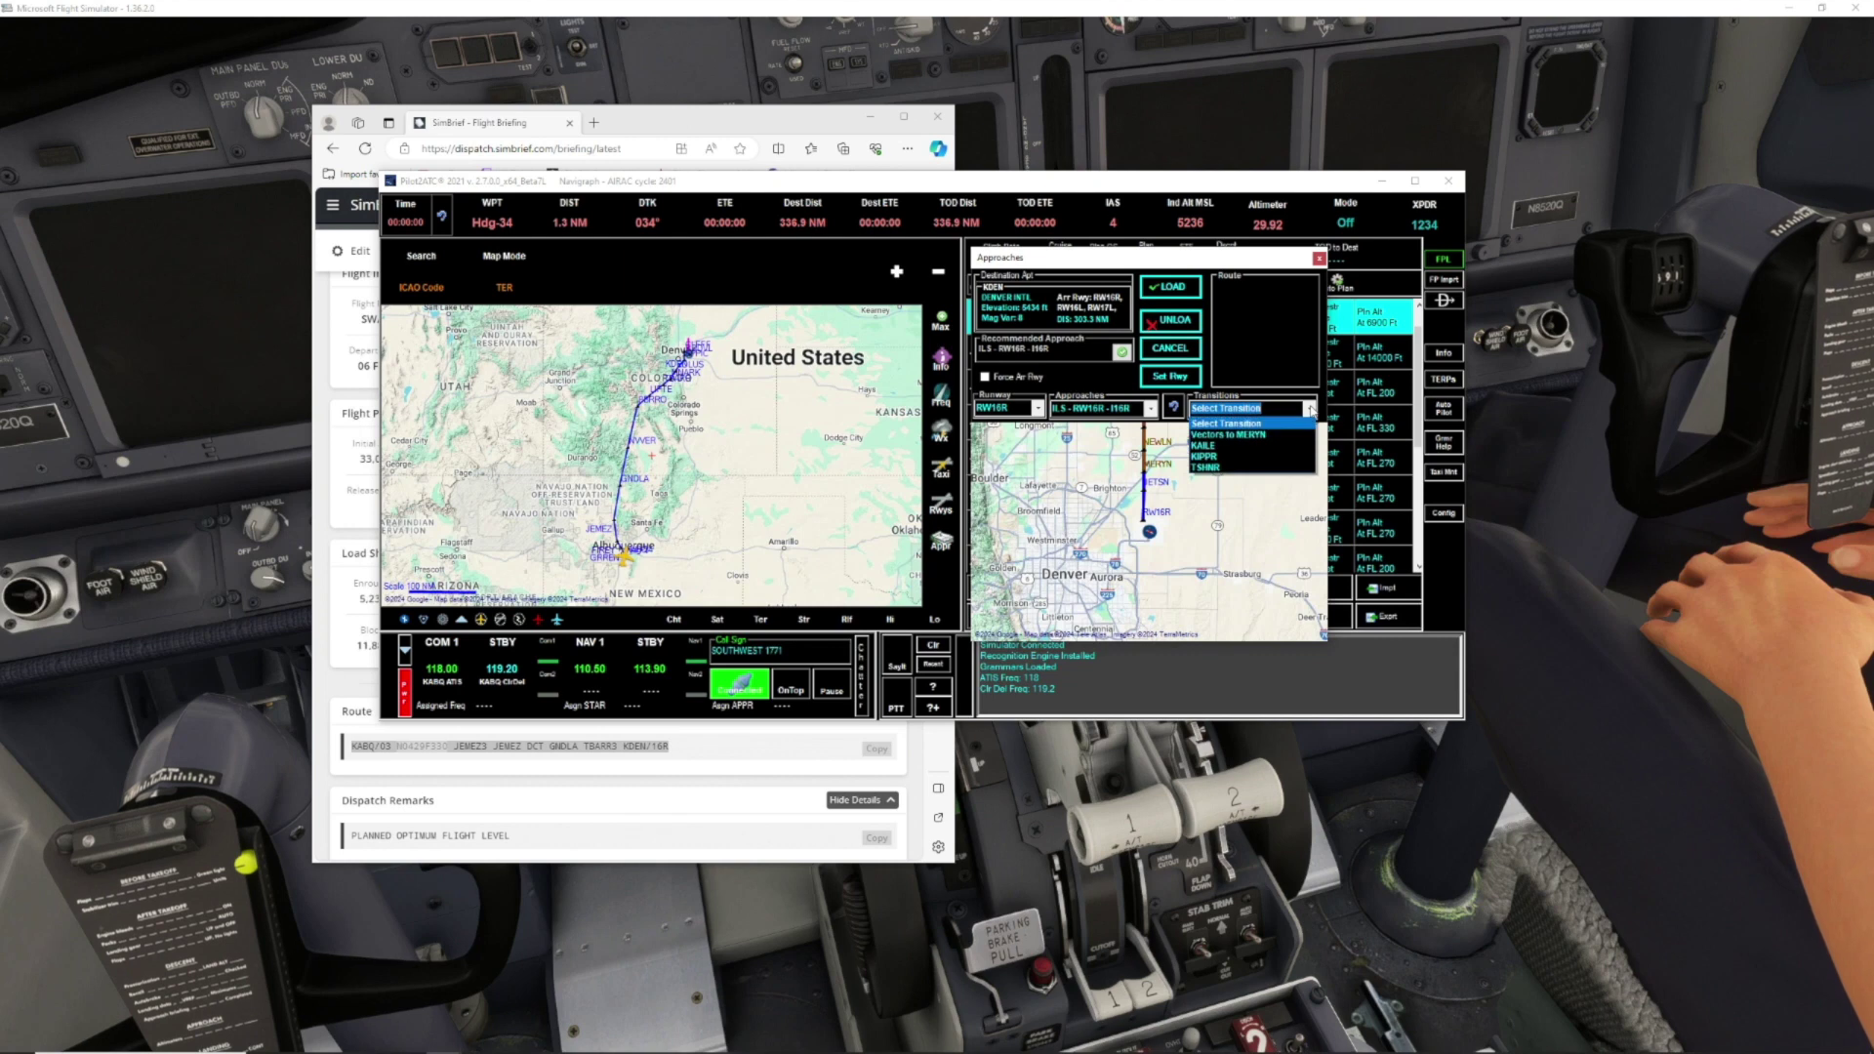
left_click(1243, 436)
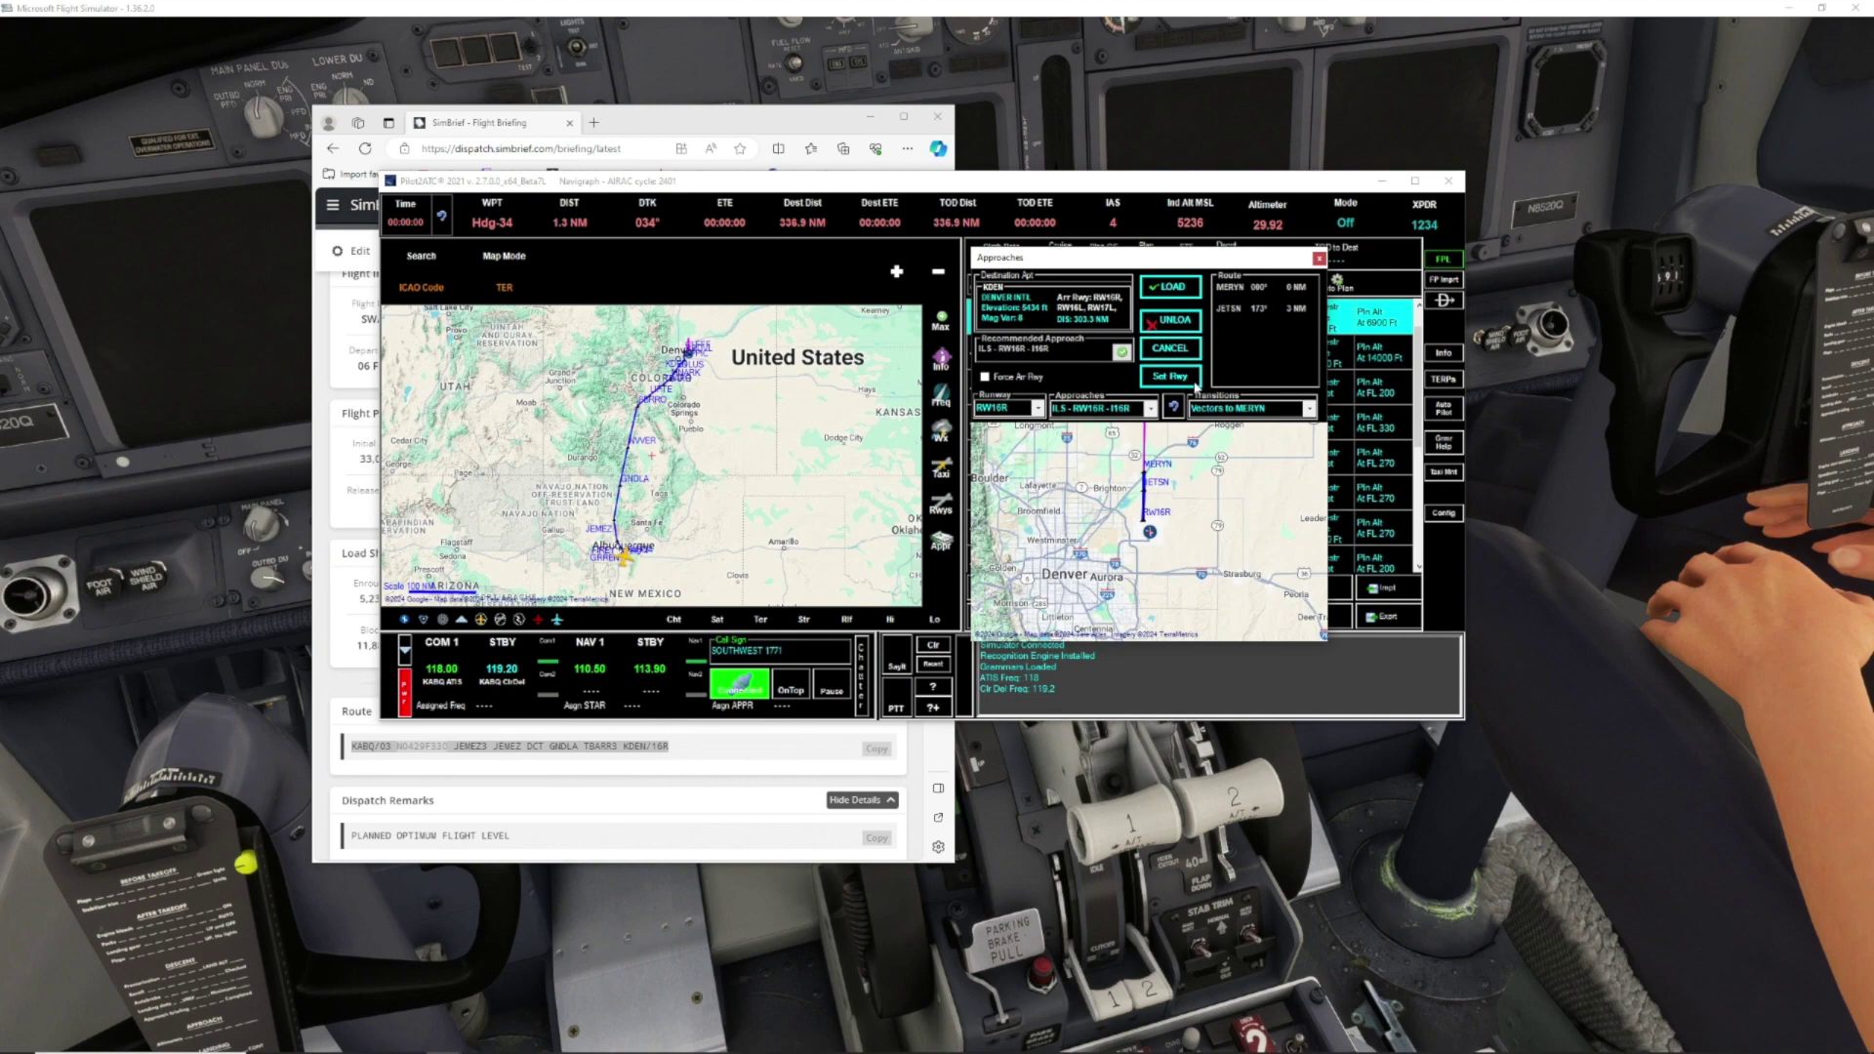
left_click(1174, 288)
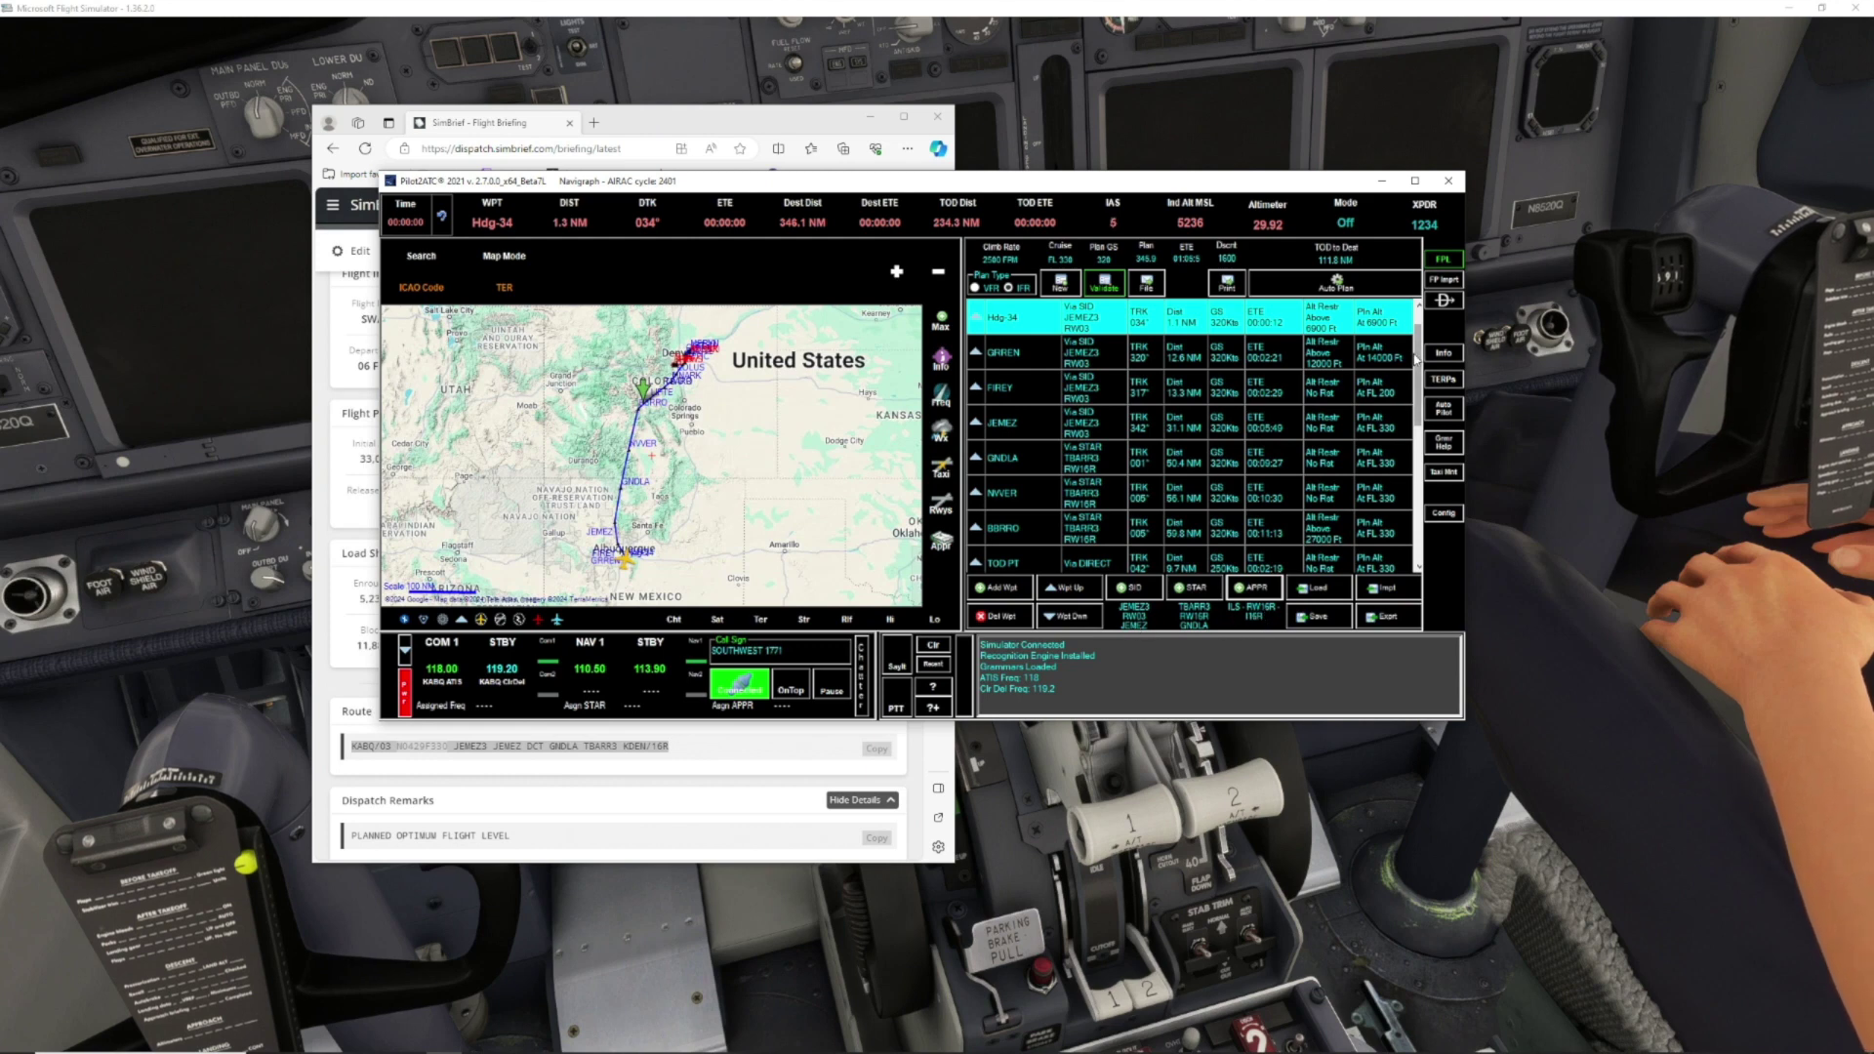
left_click_drag(1417, 360, 1348, 472)
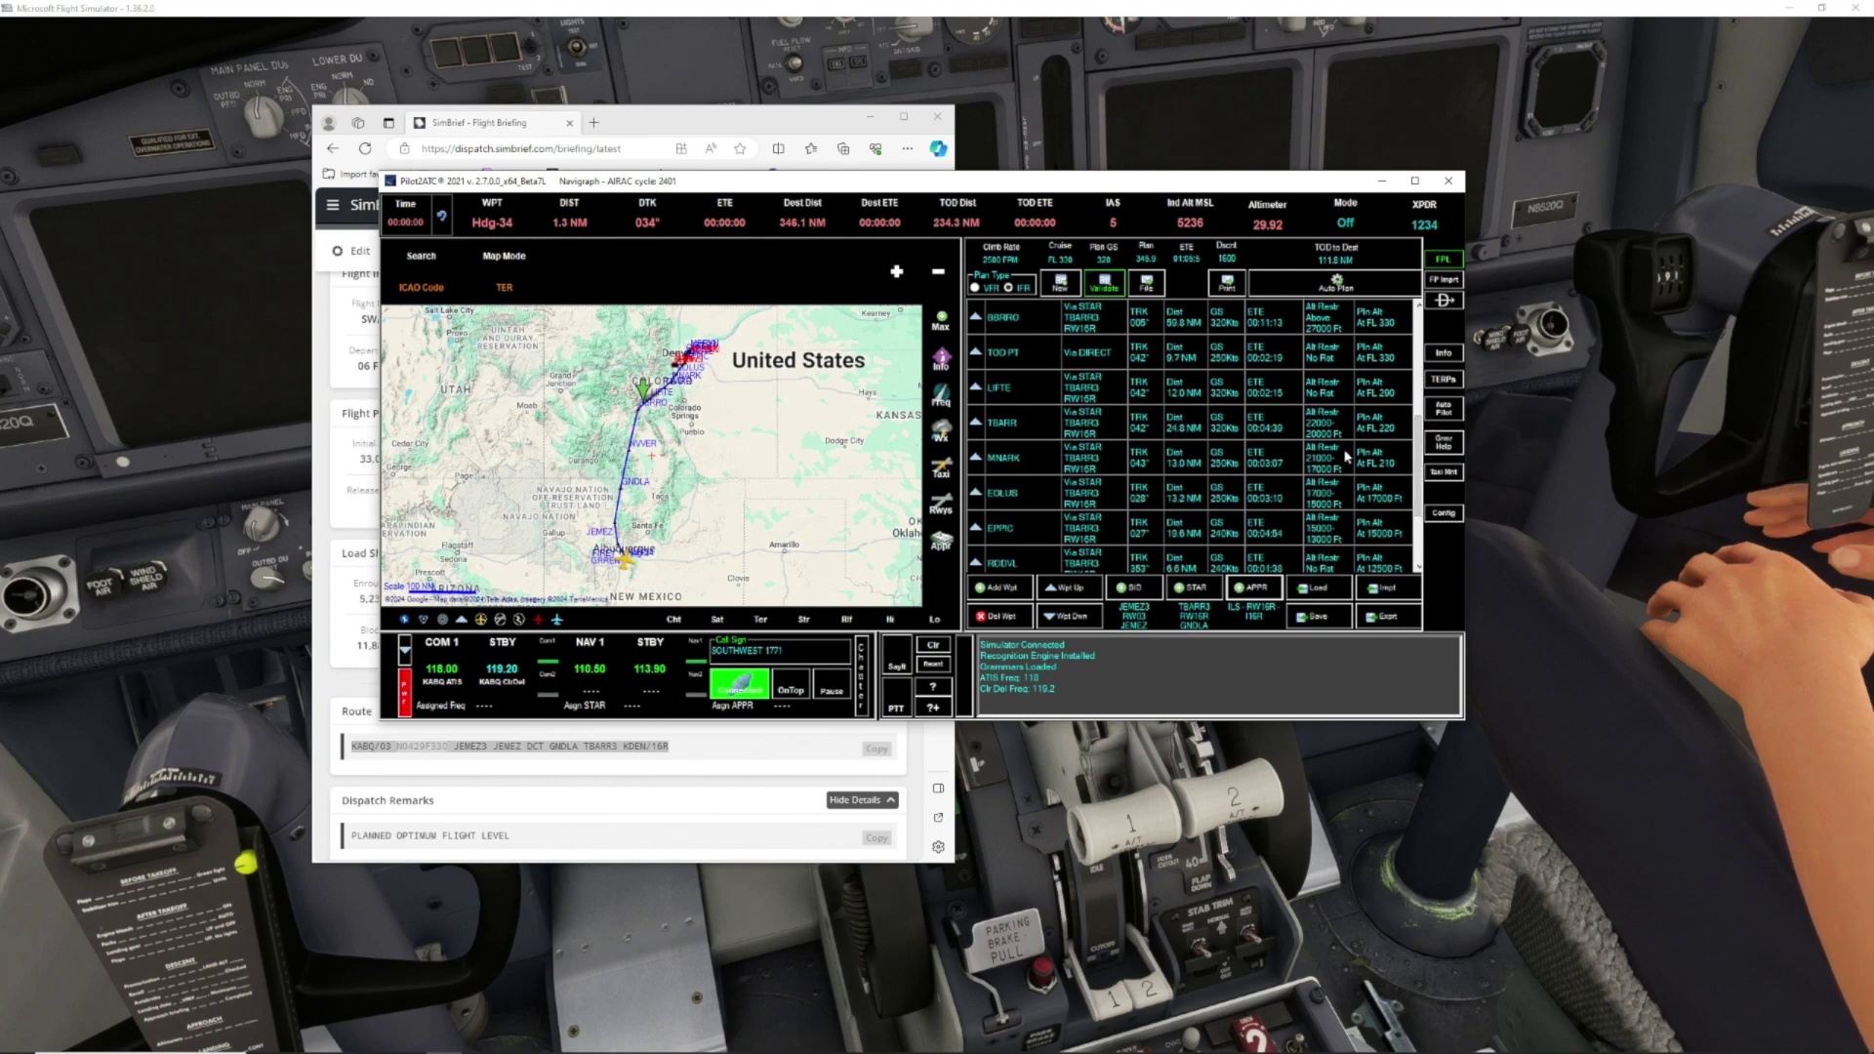
scroll(1416, 459, "down", 3)
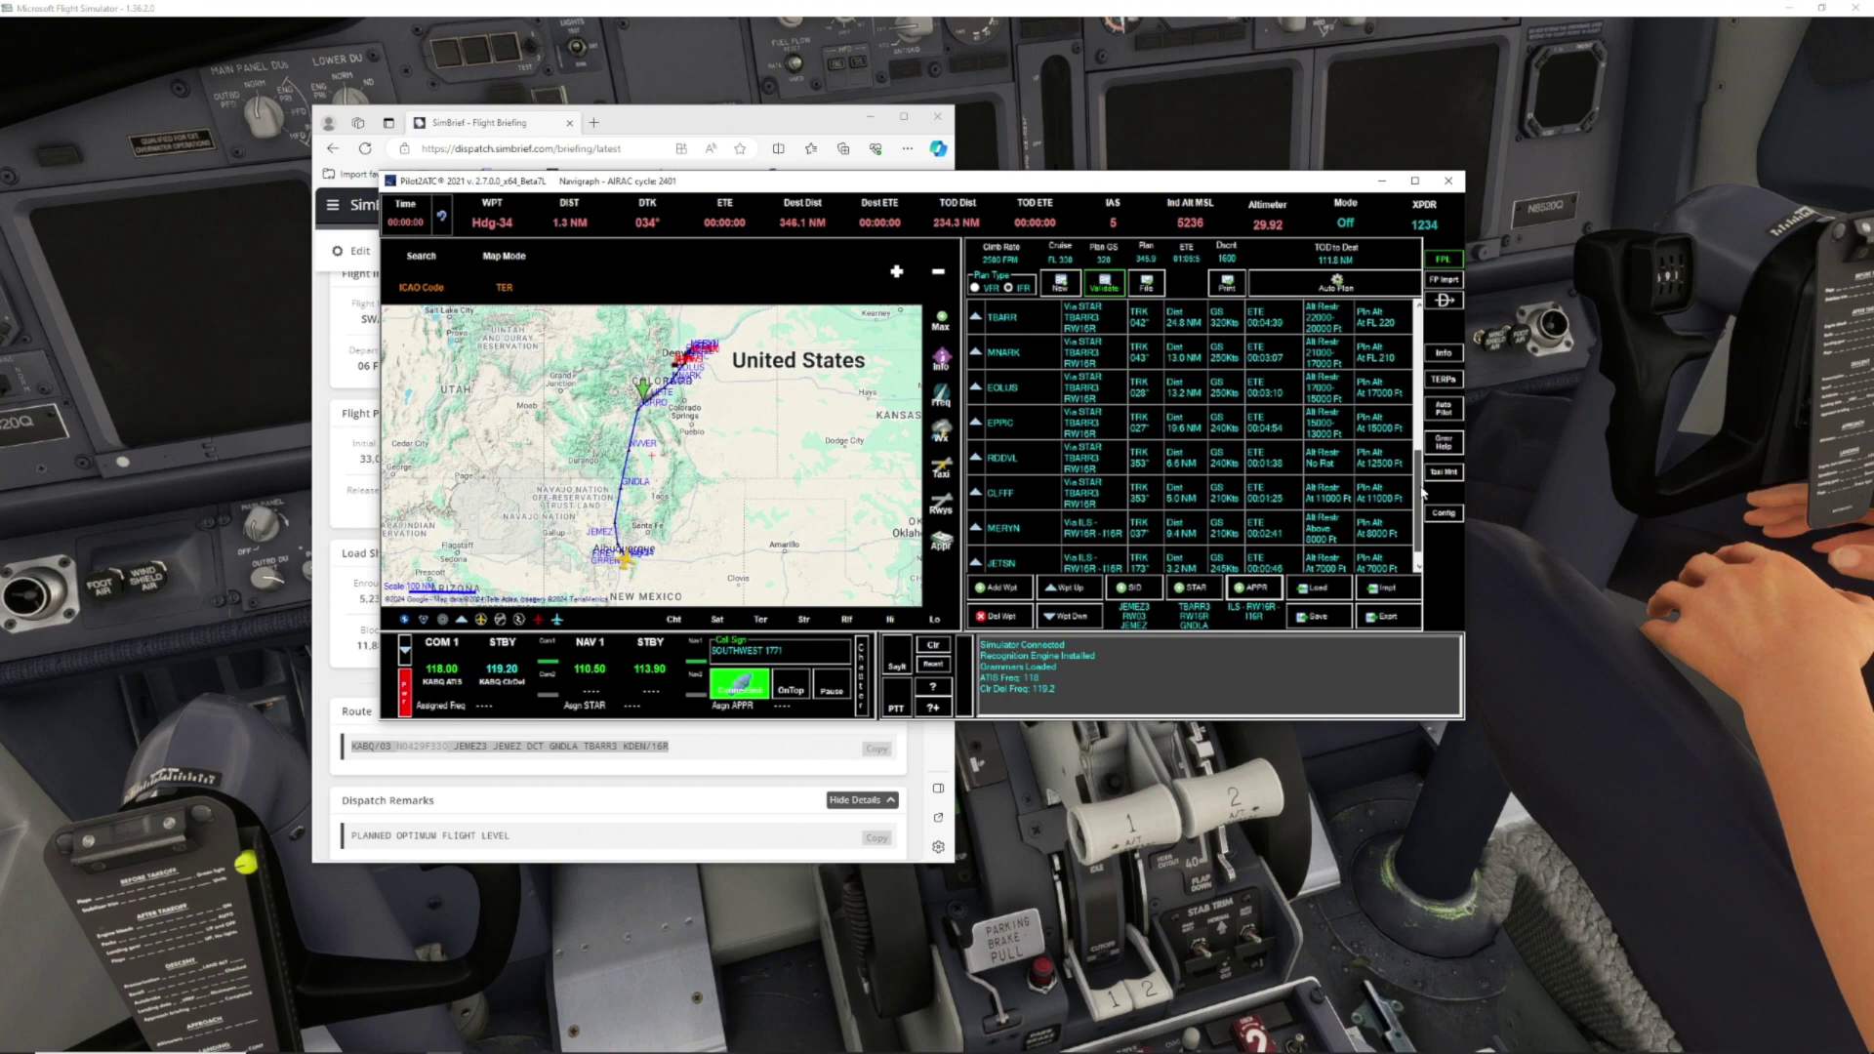
scroll(1427, 472, "up", 4)
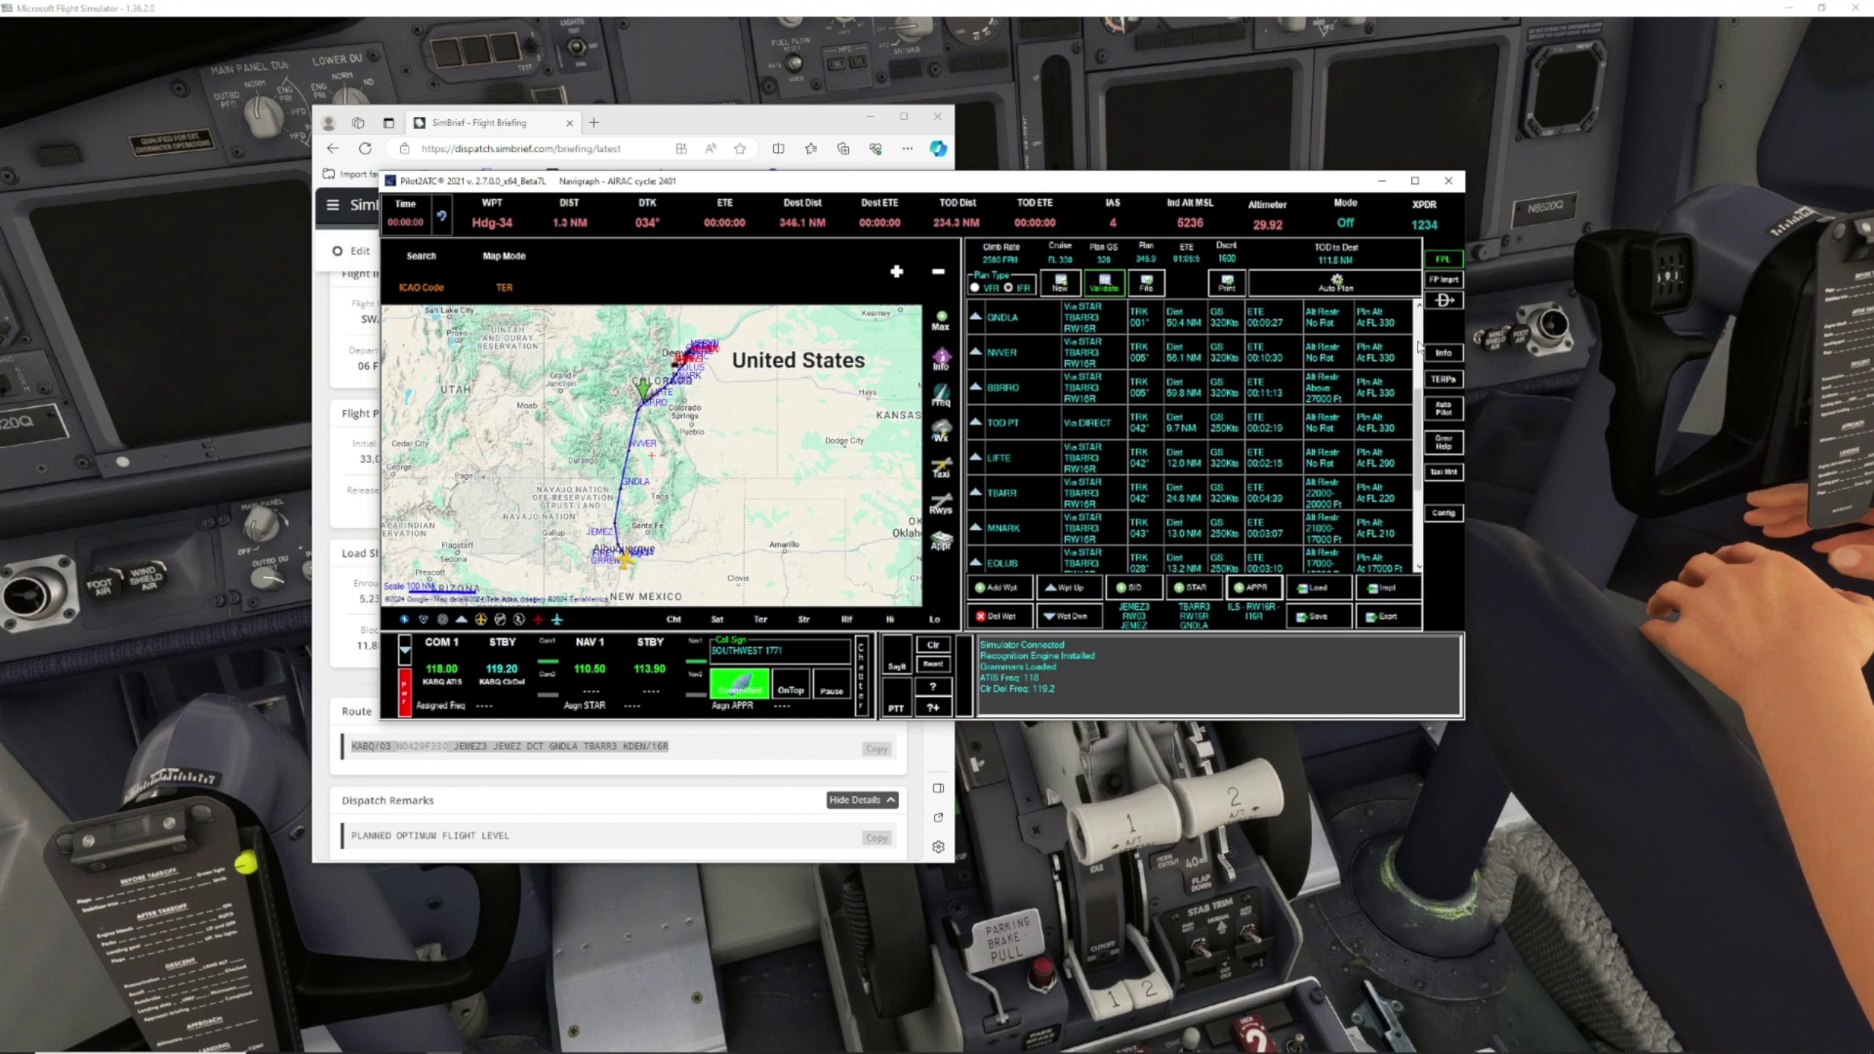
left_click_drag(1421, 356, 1426, 496)
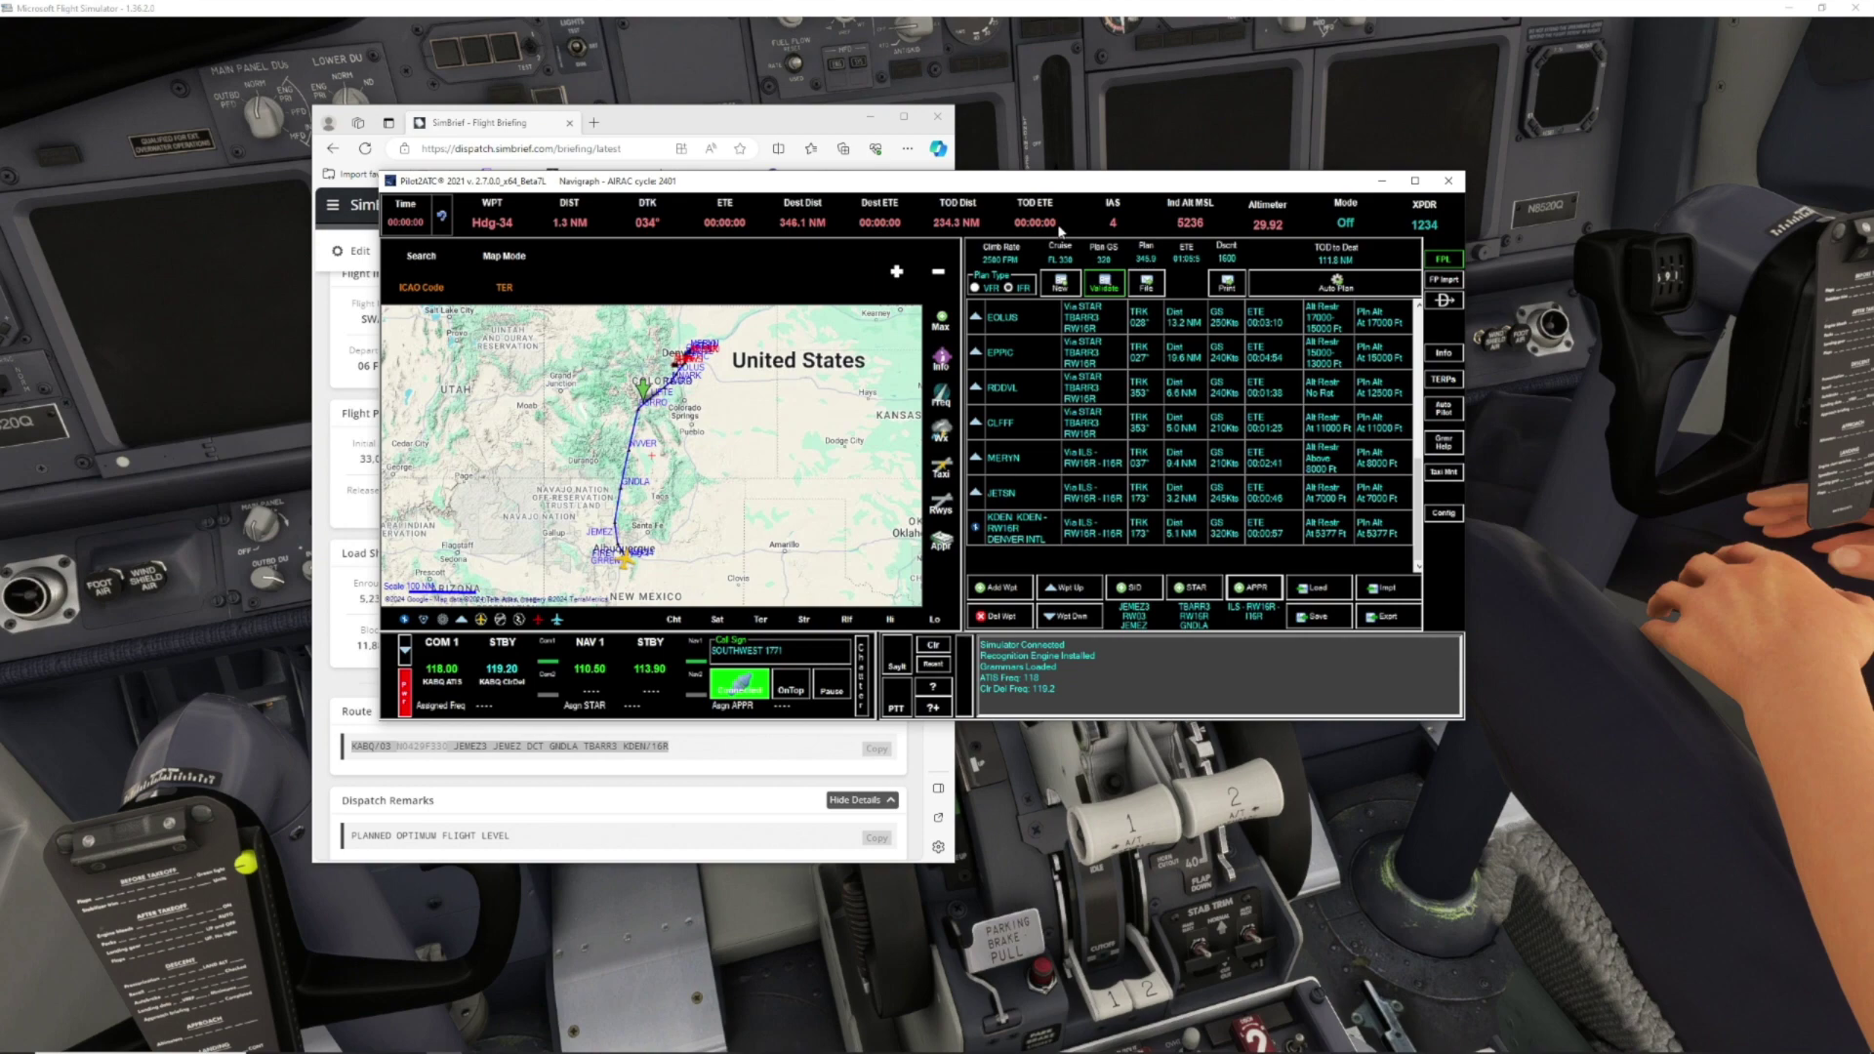
Close the SimBrief browser window and file the flight plan in Pilot2ATC
left_click(932, 132)
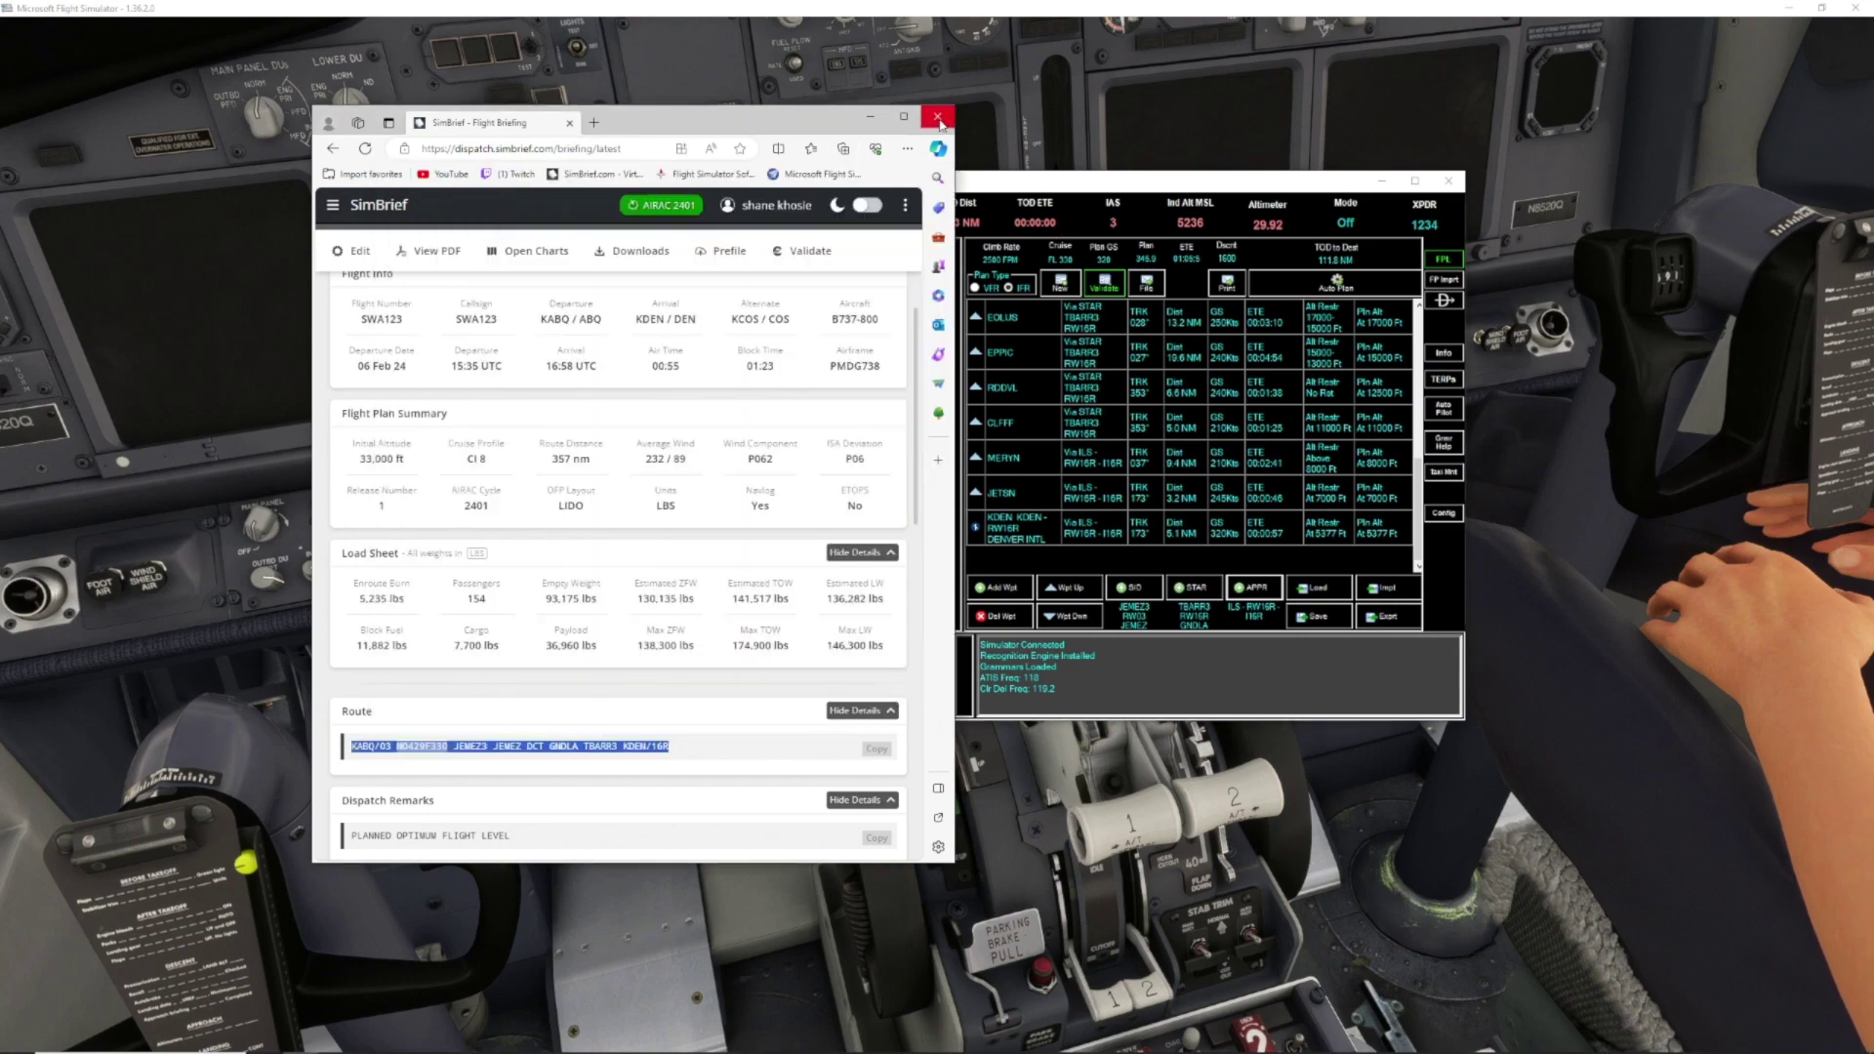
left_click(938, 118)
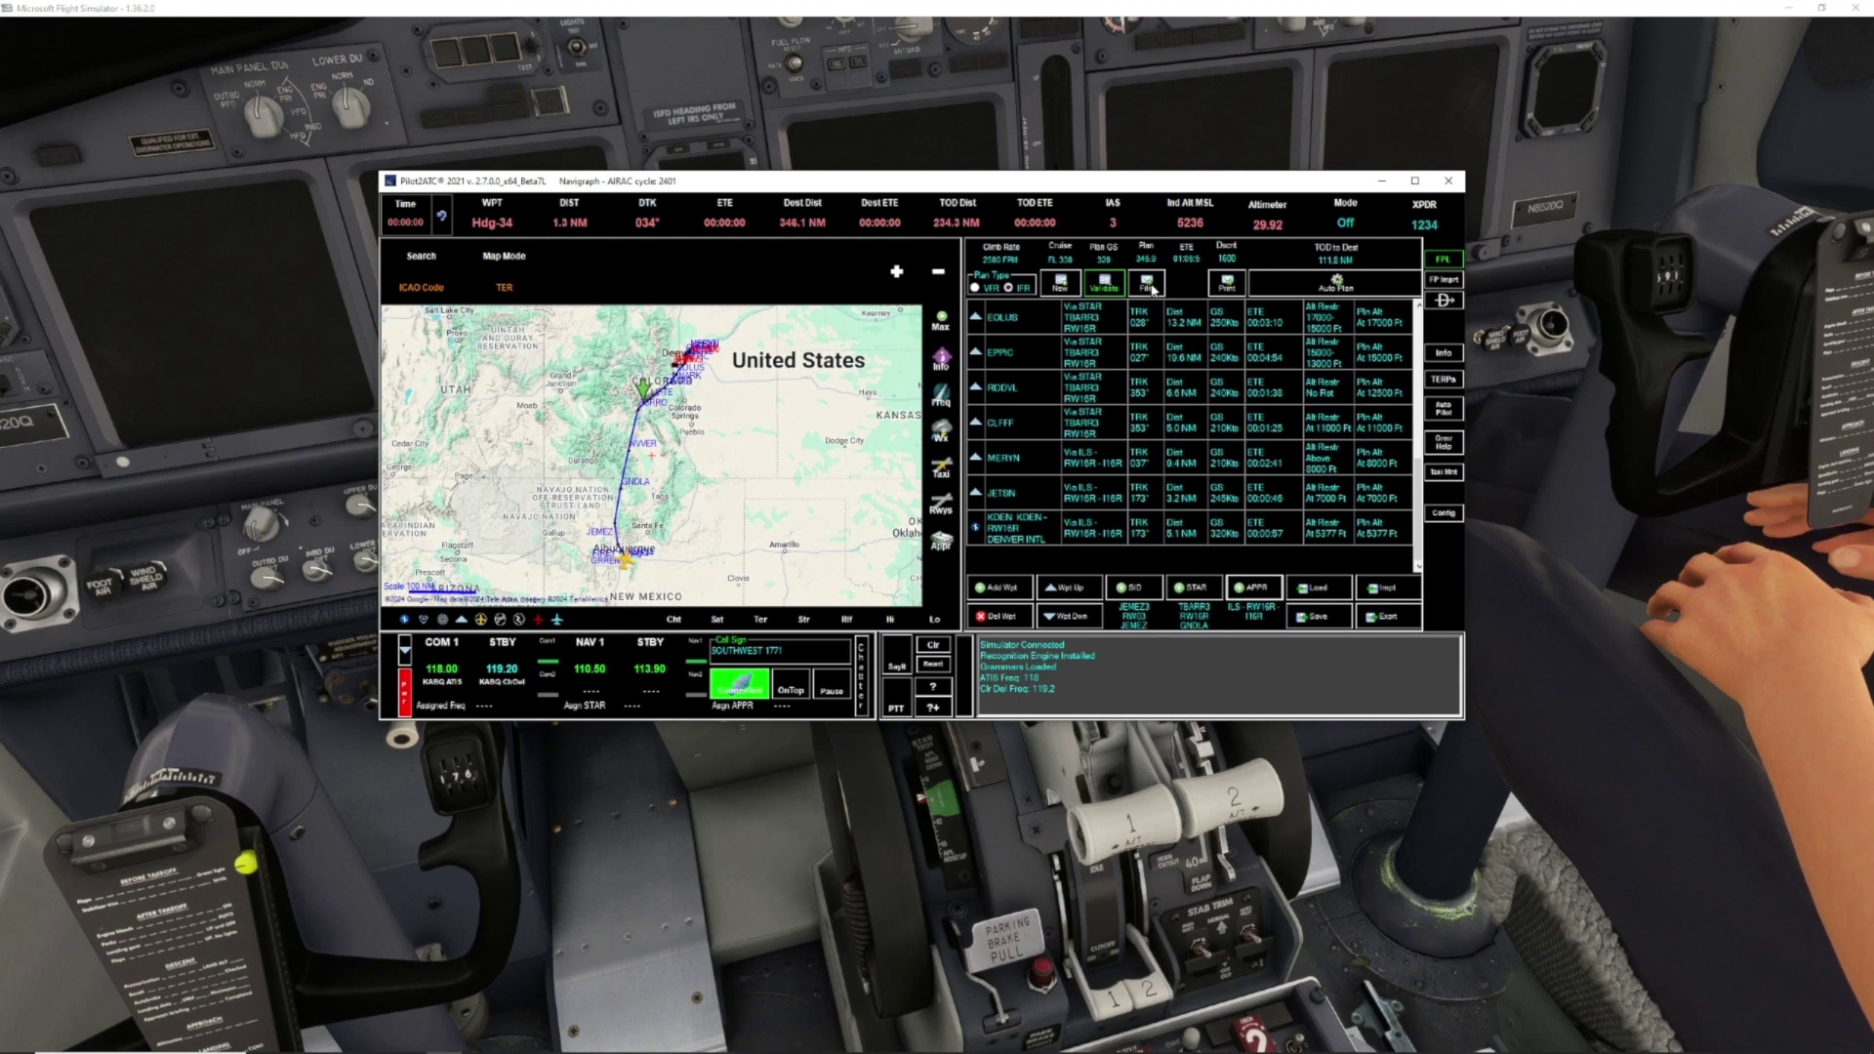
left_click(1150, 286)
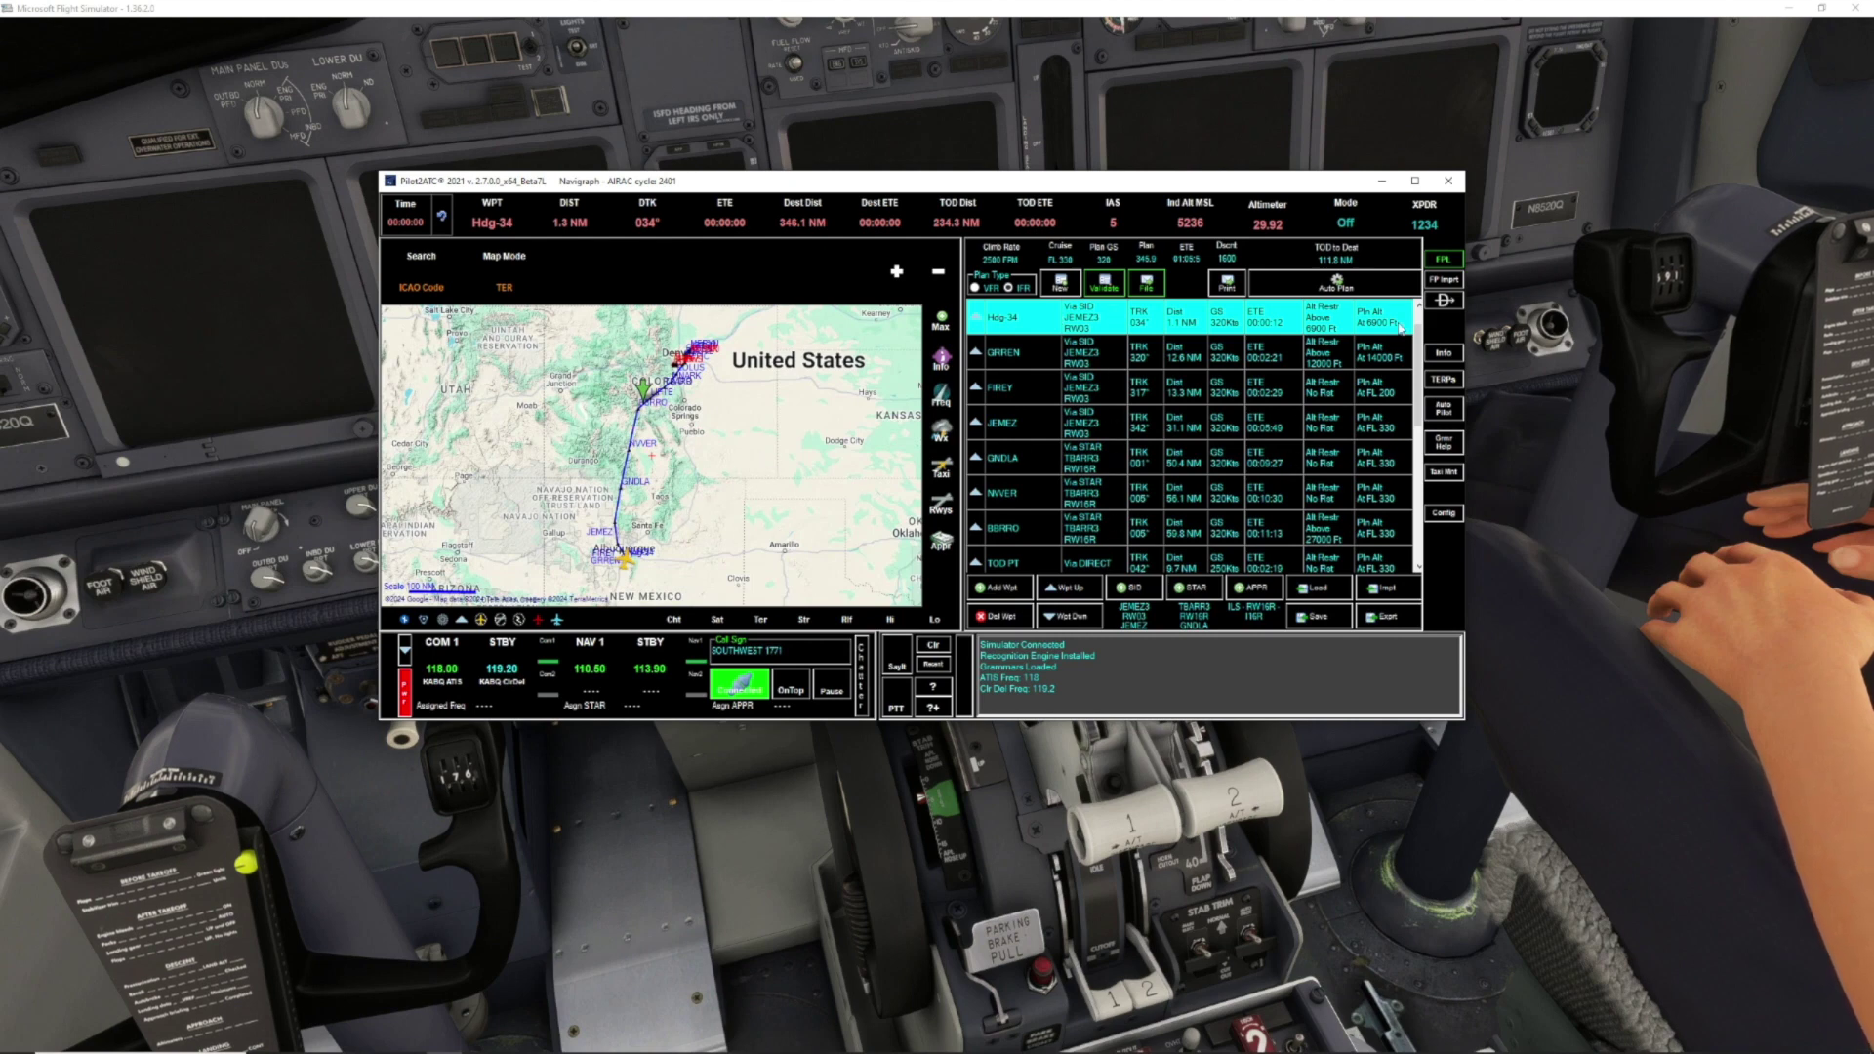
Return to Microsoft Flight Simulator and open the FS Actions airplane service page on the captain's CDU
scroll(1419, 337, "up", 1)
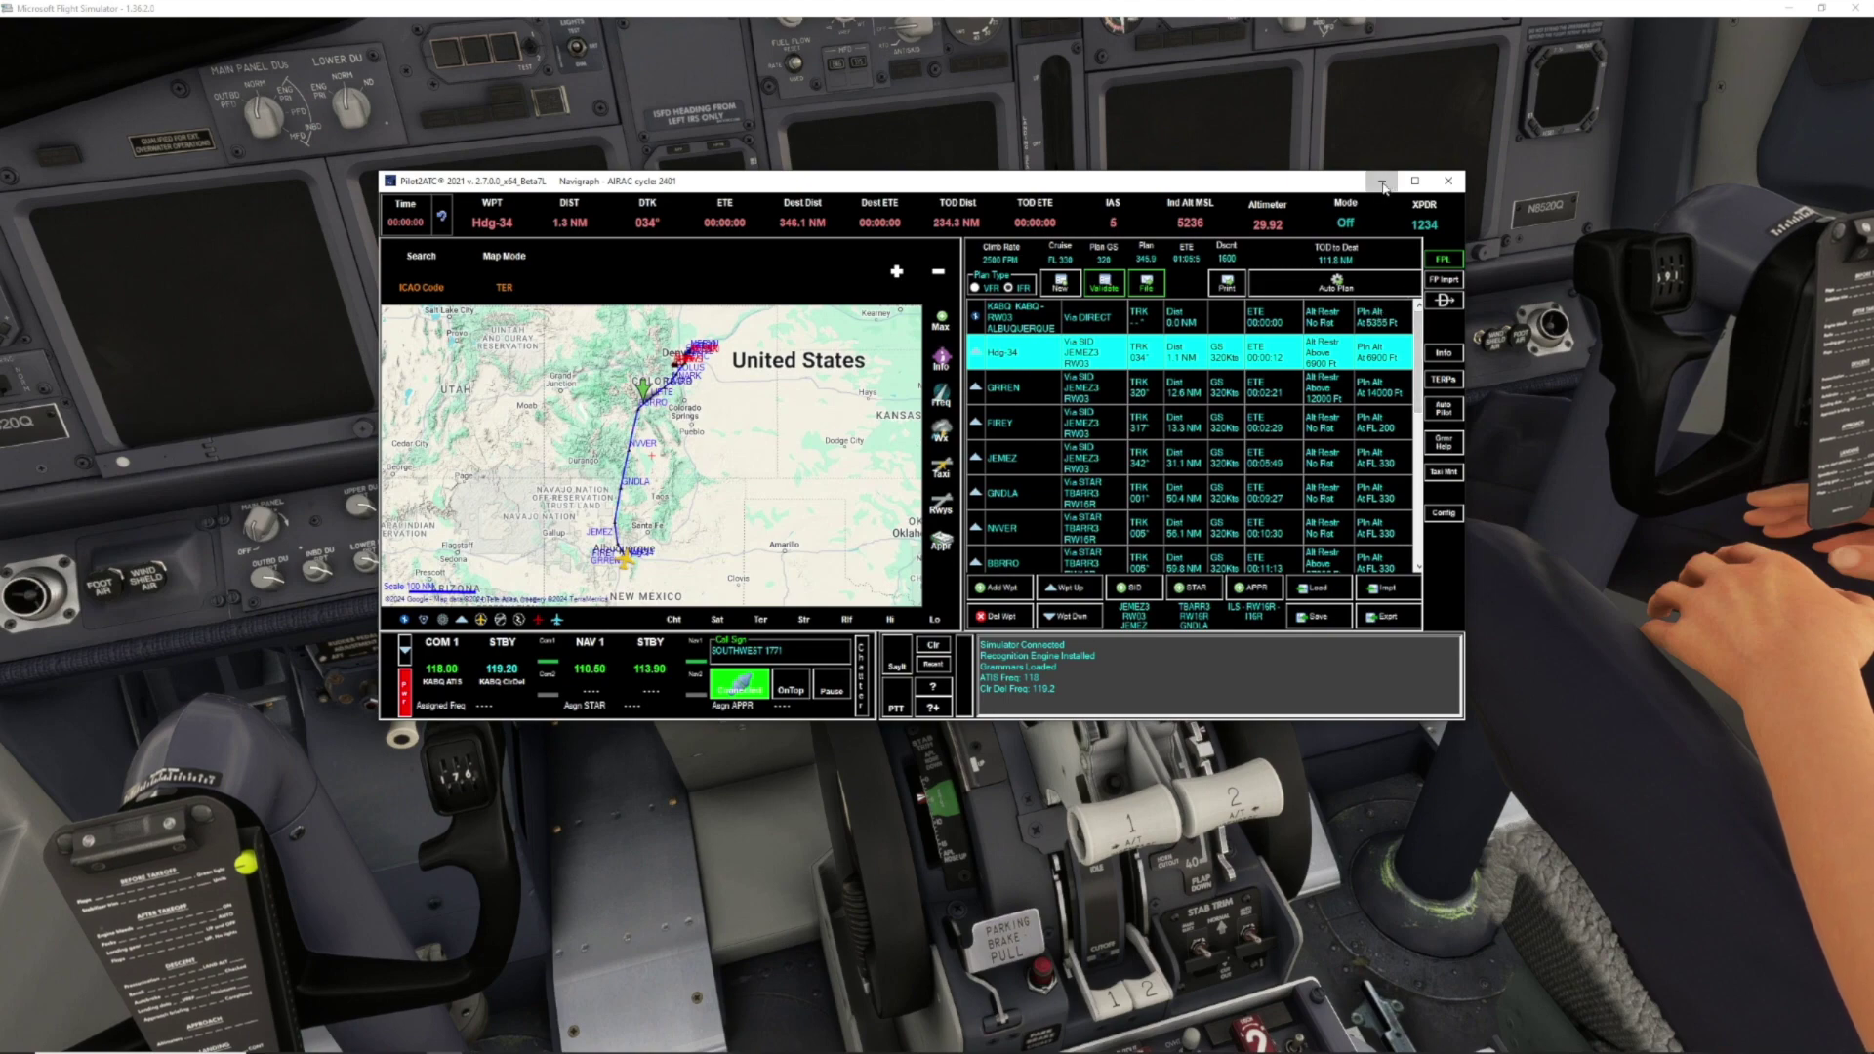
left_click(1383, 183)
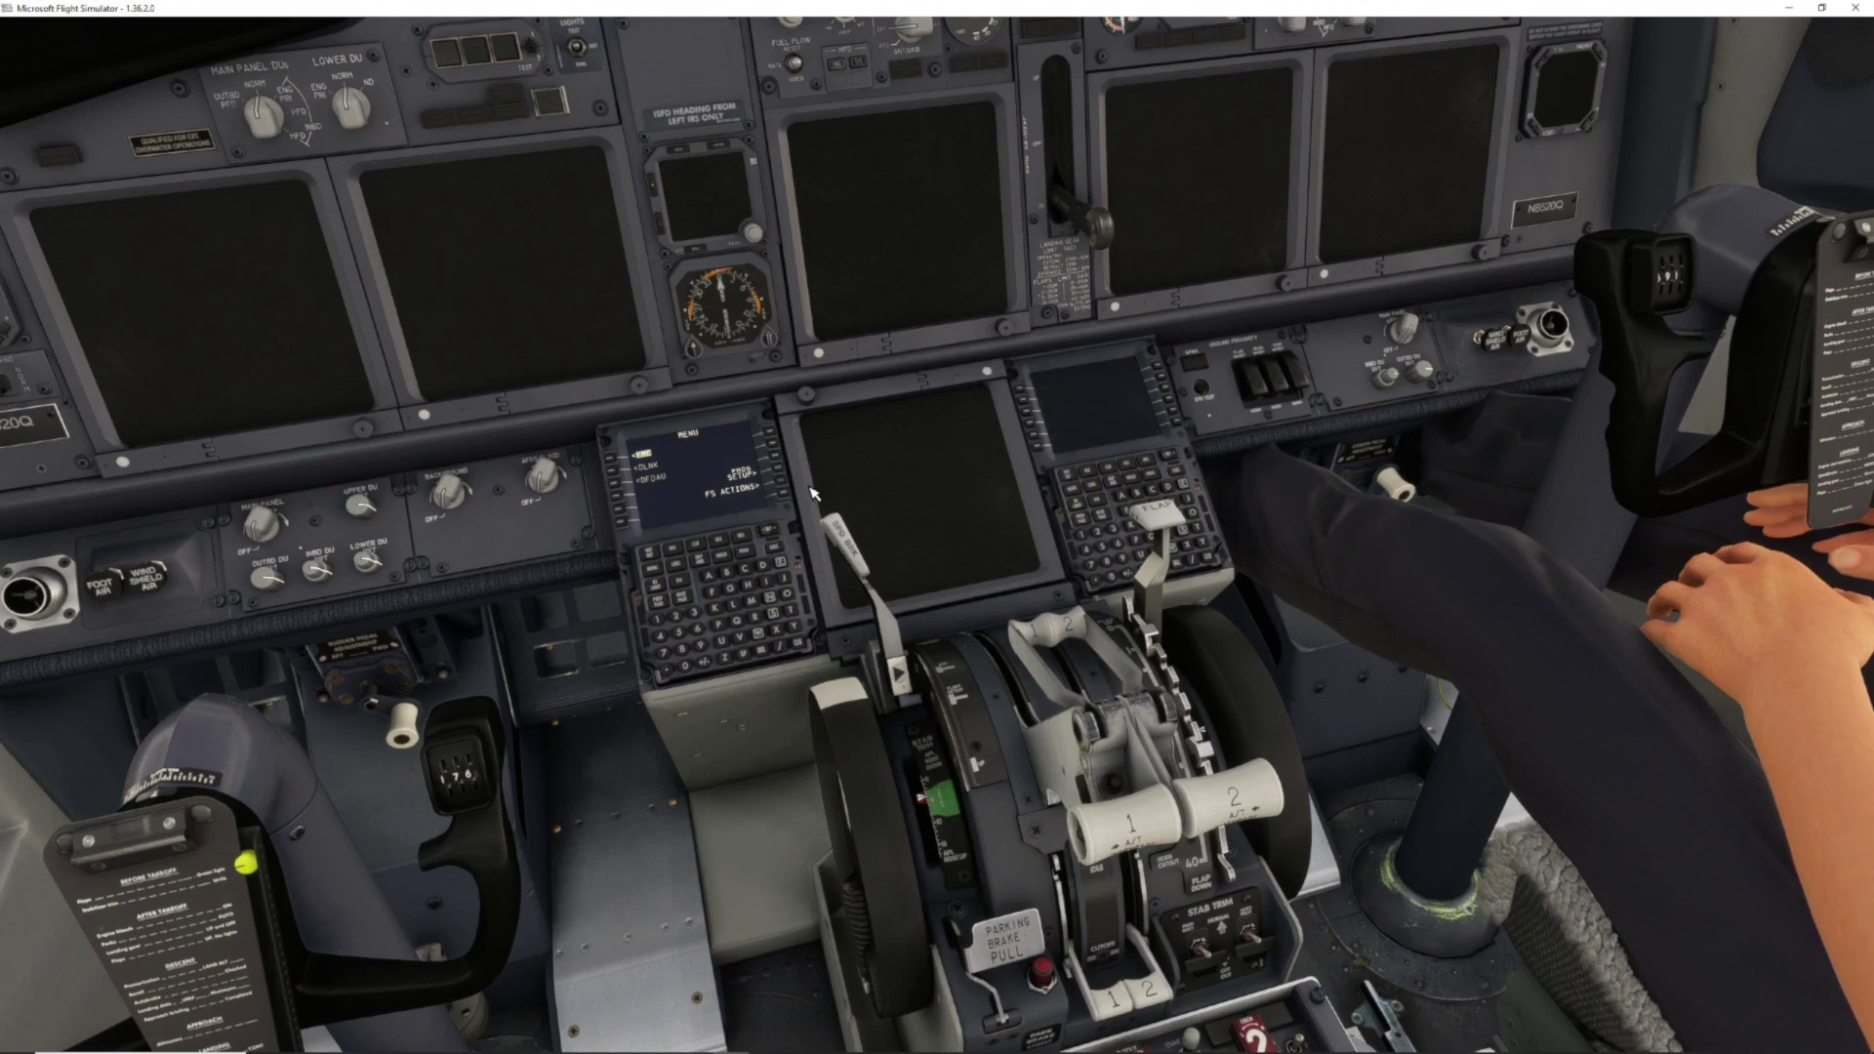
left_click(780, 484)
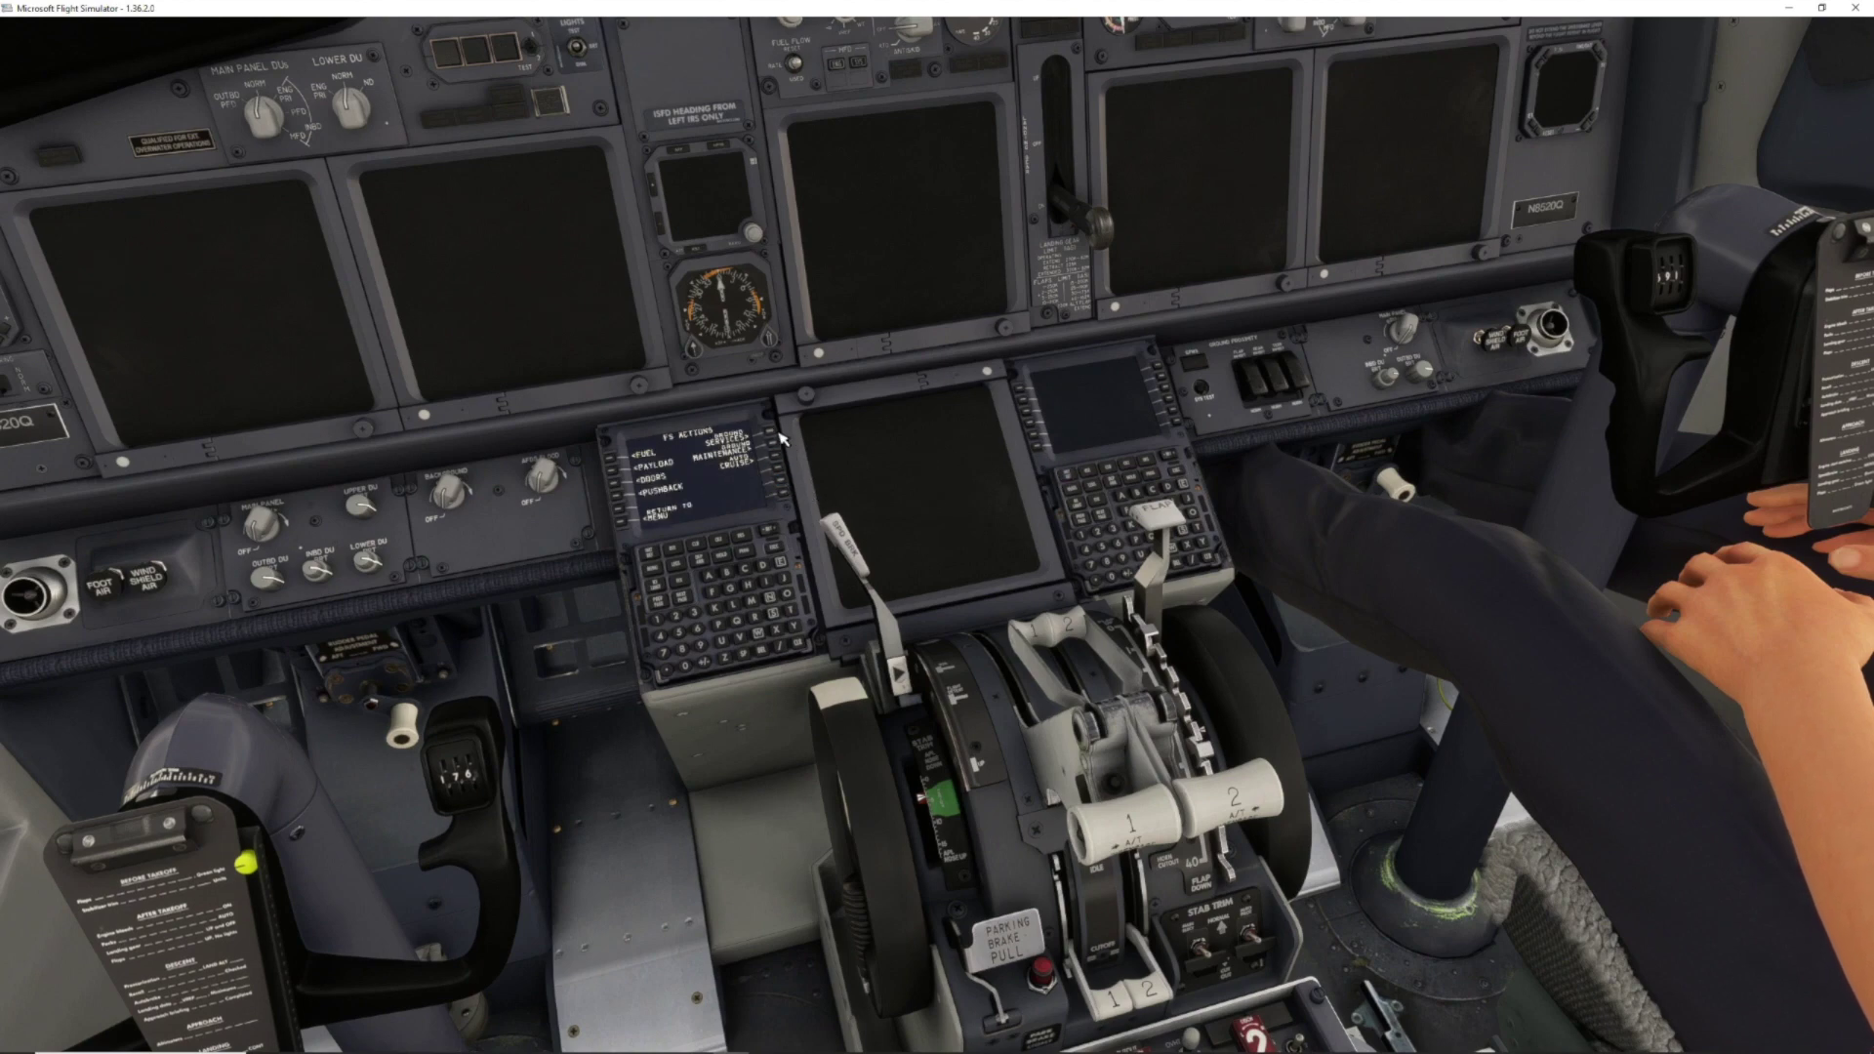
left_click(778, 435)
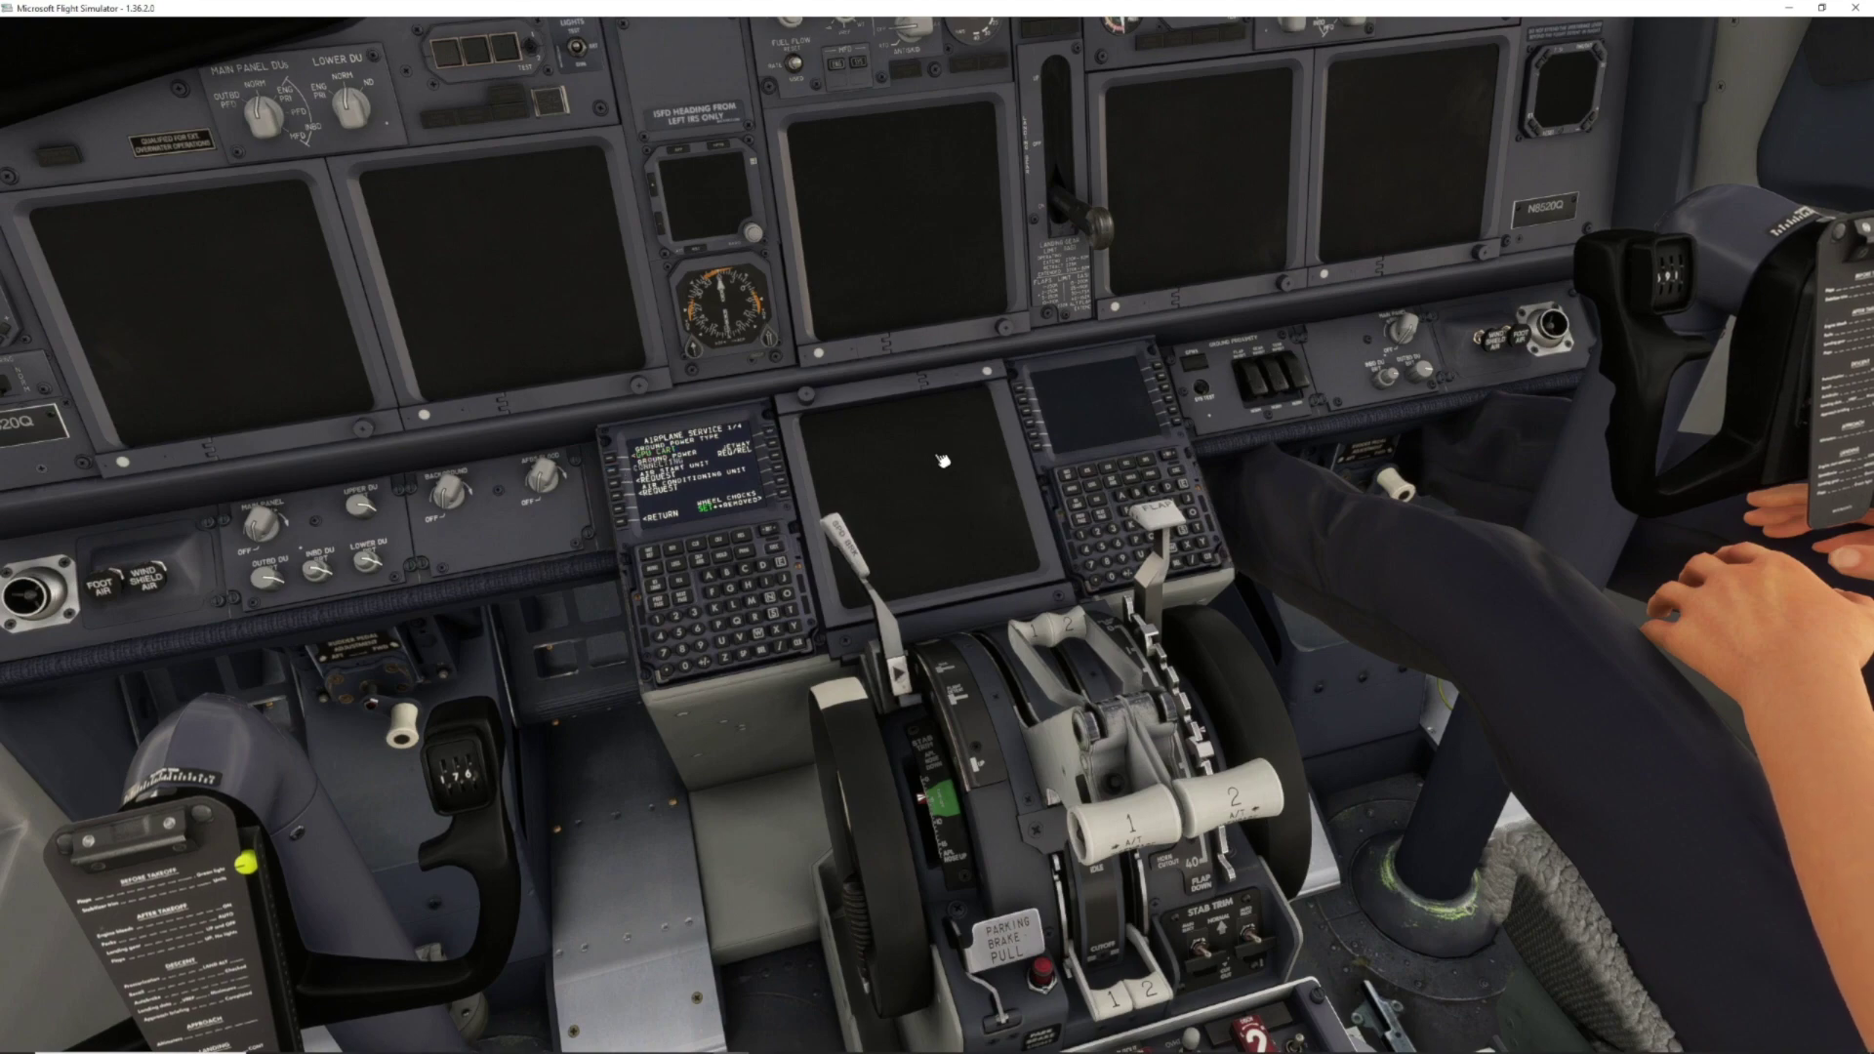
Switch on ground power at the overhead electrical panel, and return to the main cockpit view
key("alt+1")
key("alt+2")
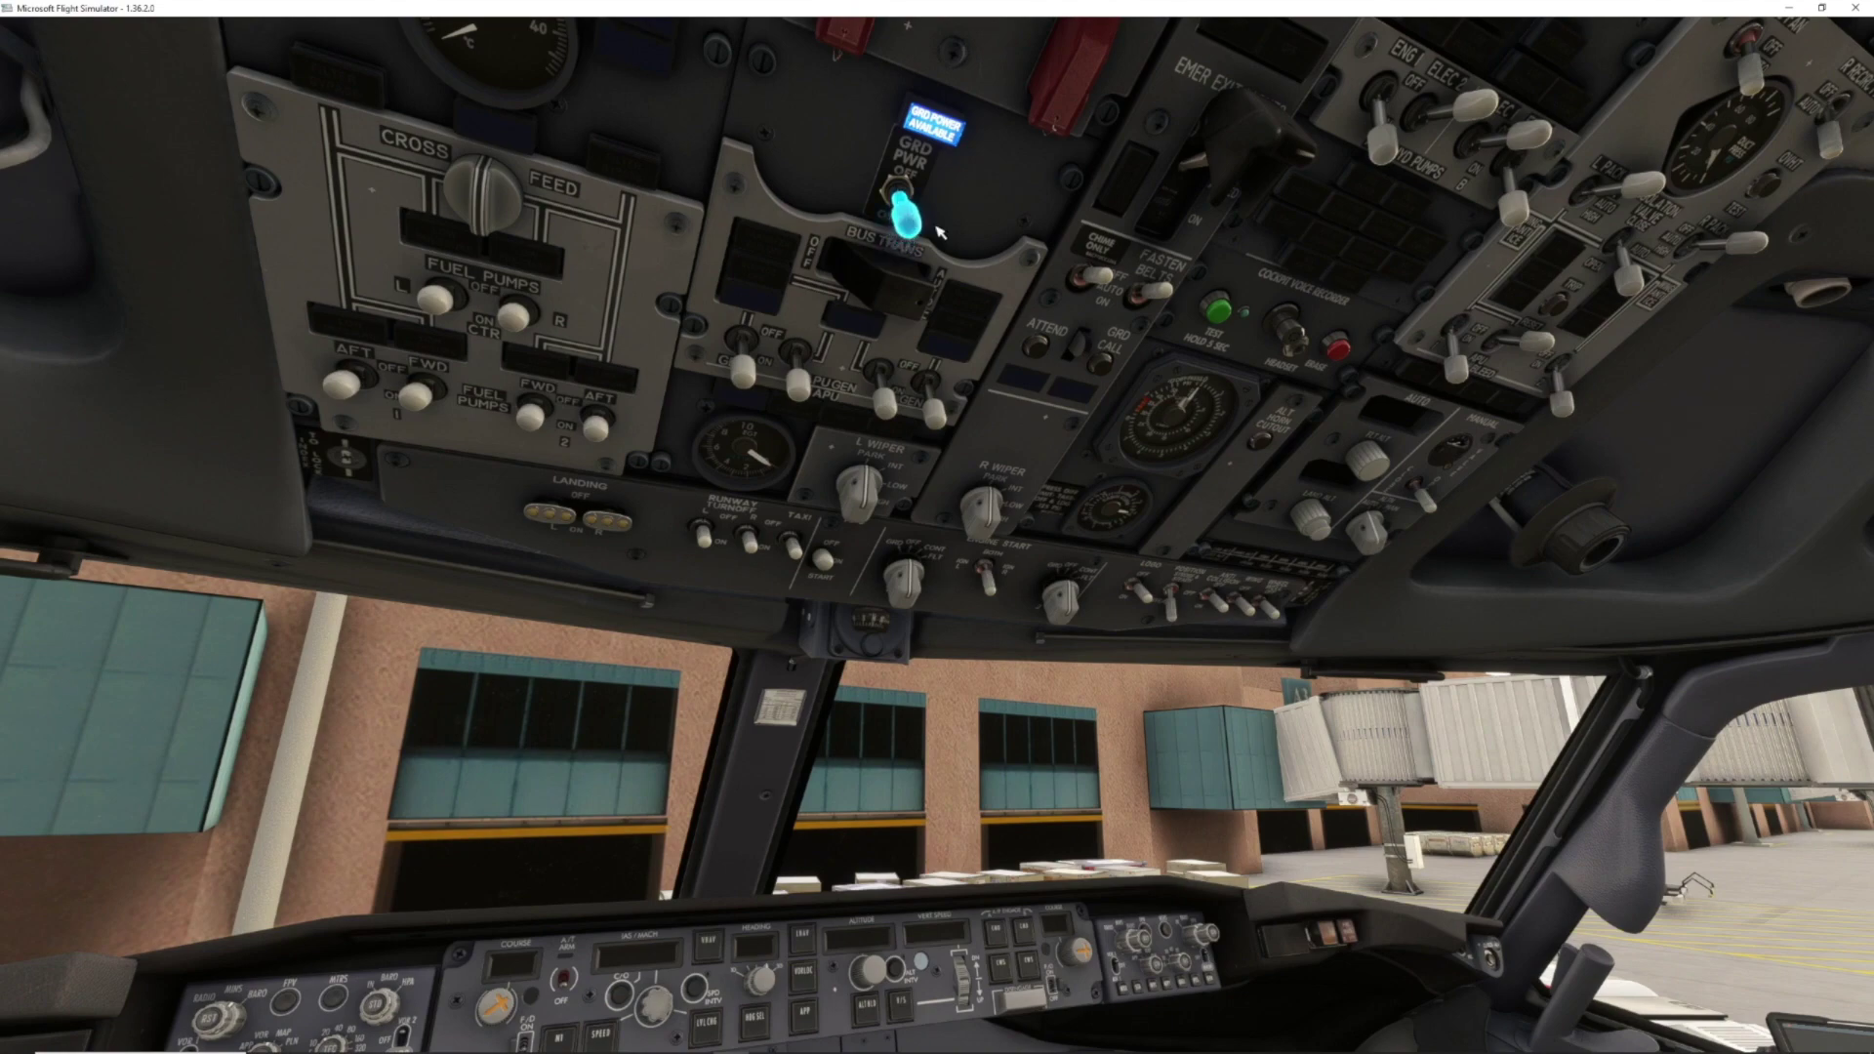
left_click(940, 233)
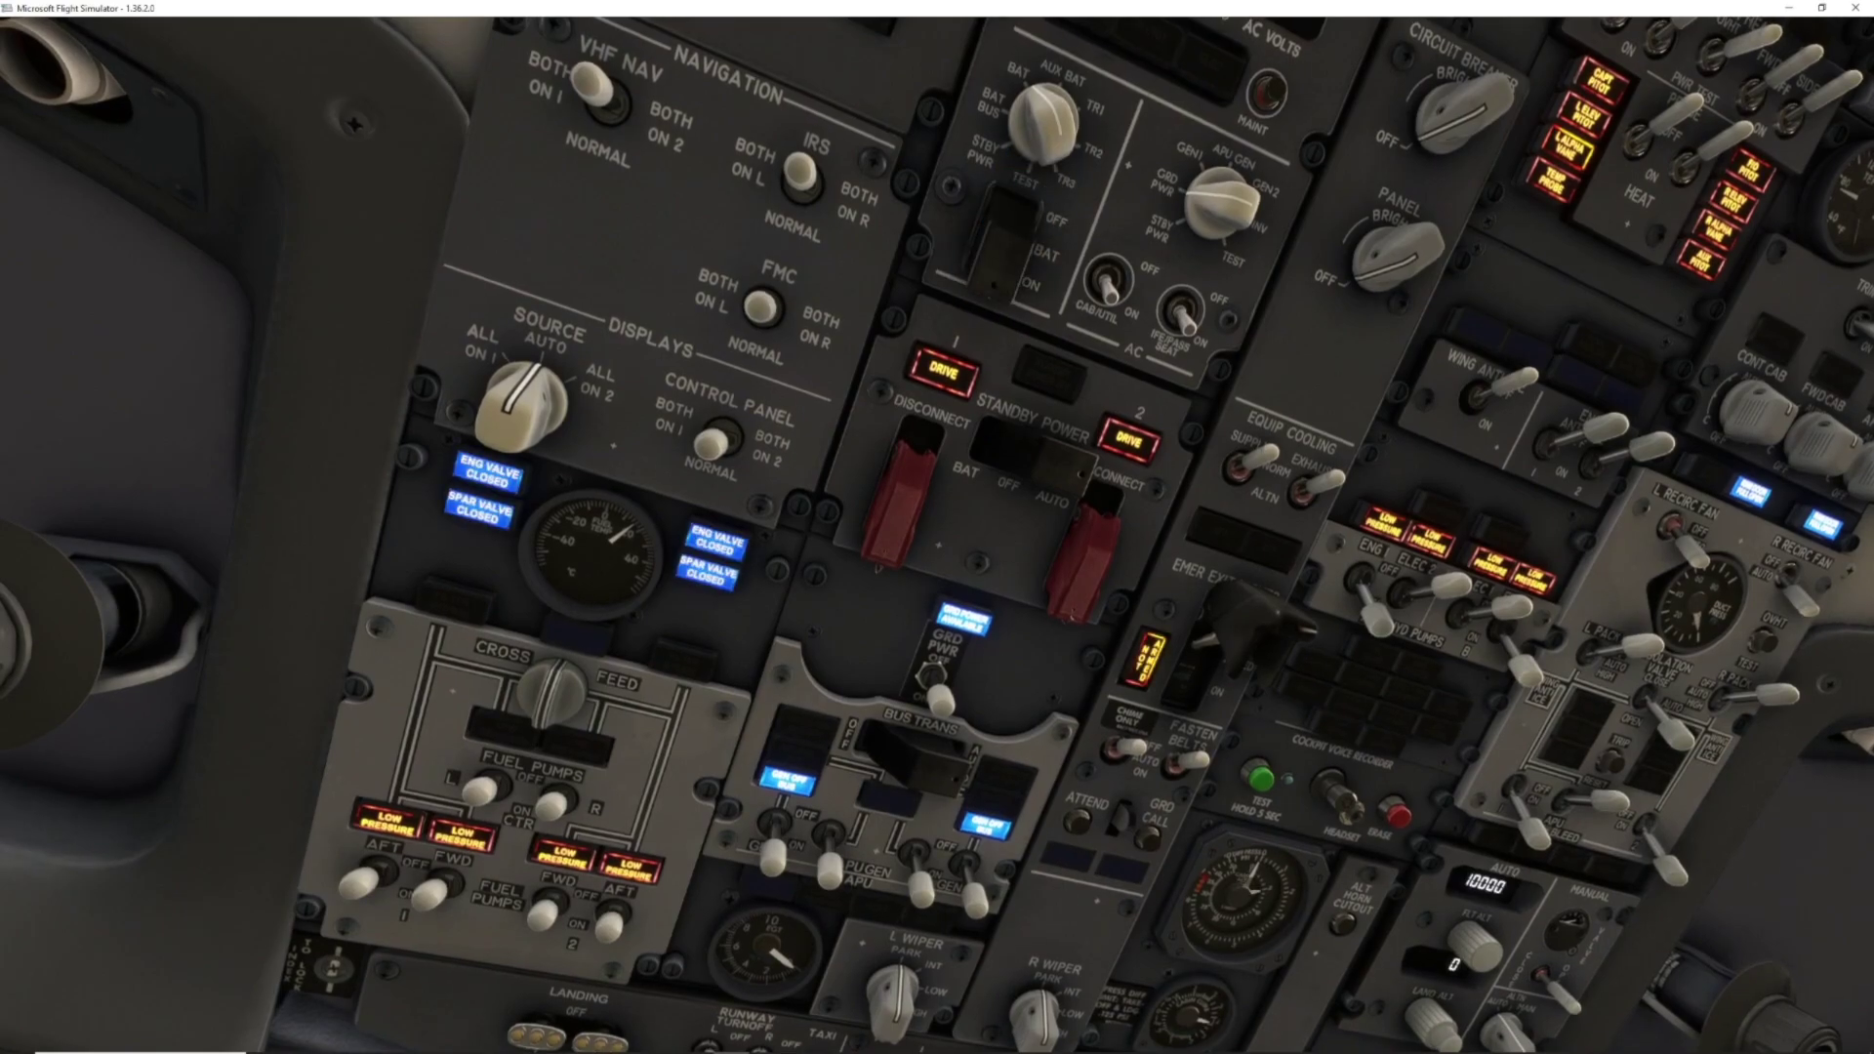
key("ctrl+space")
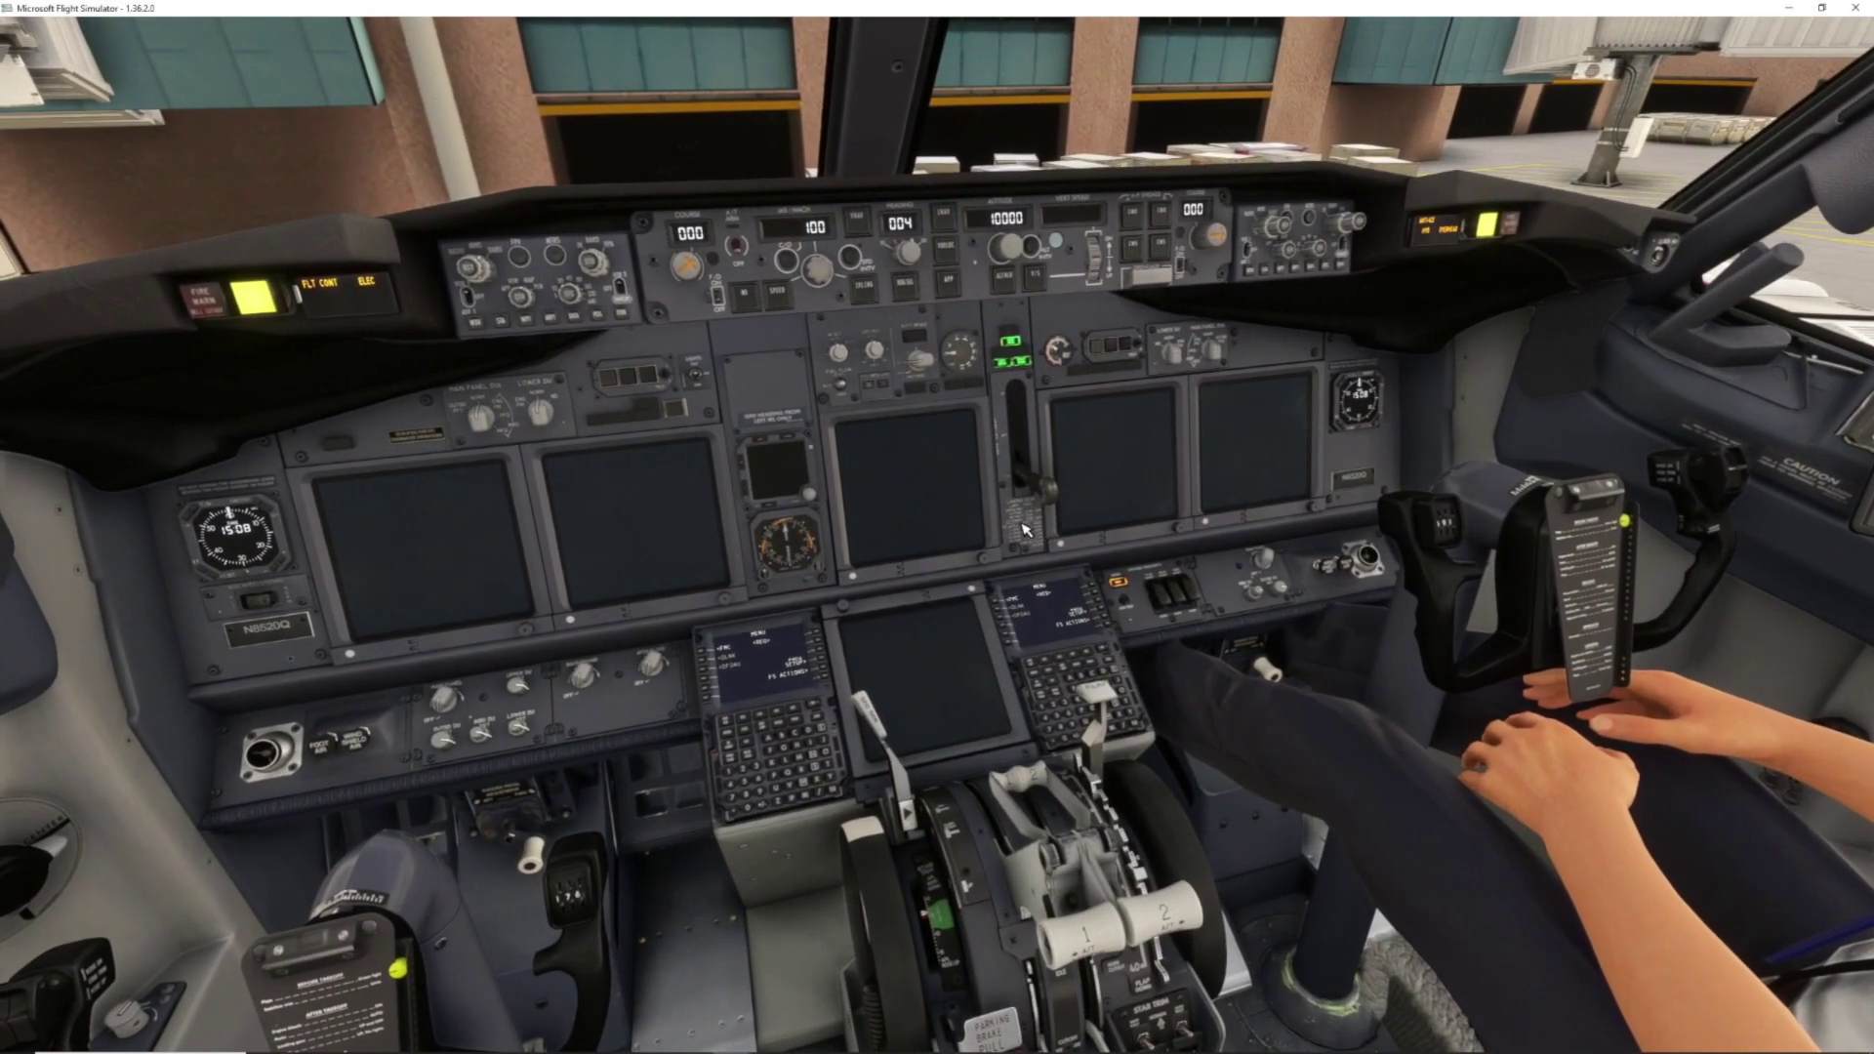
View the captain's instruments and CDU legs page, and bring the Pilot2ATC window back up over the cockpit
key("alt+2")
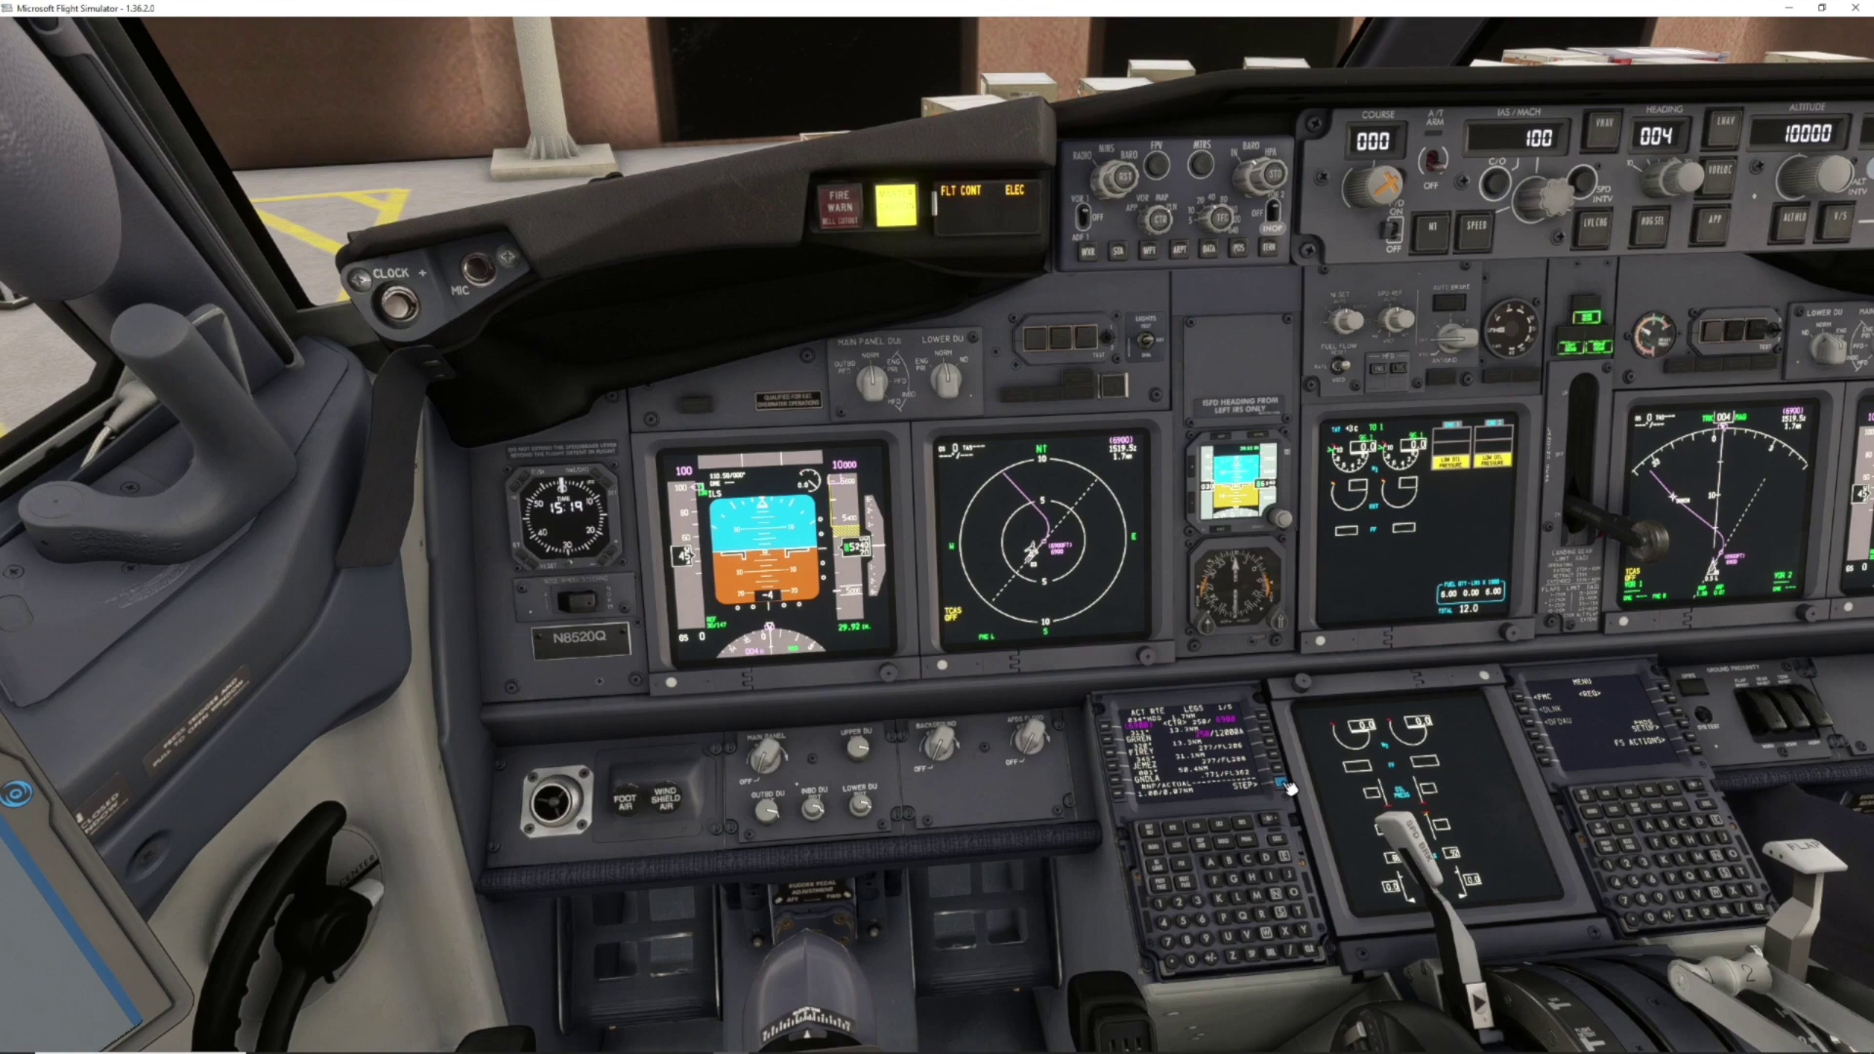
mouse_move(635, 1051)
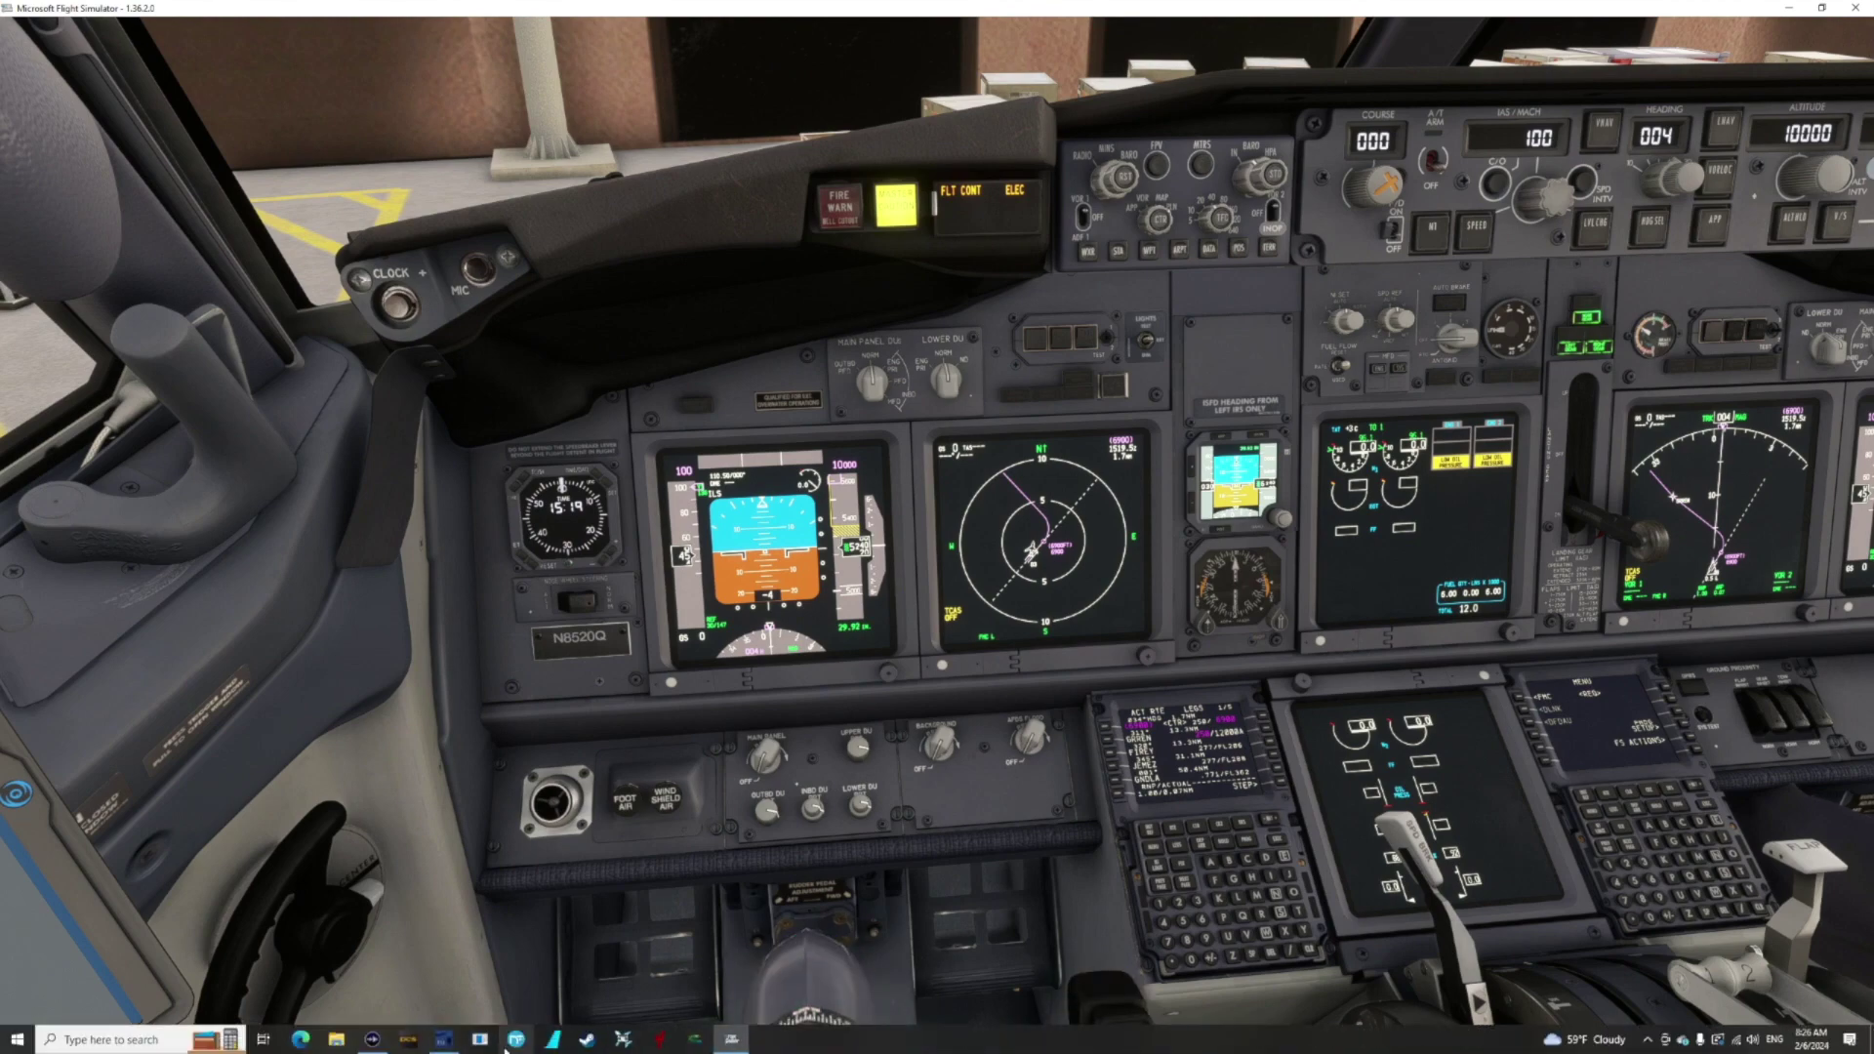
left_click(443, 1039)
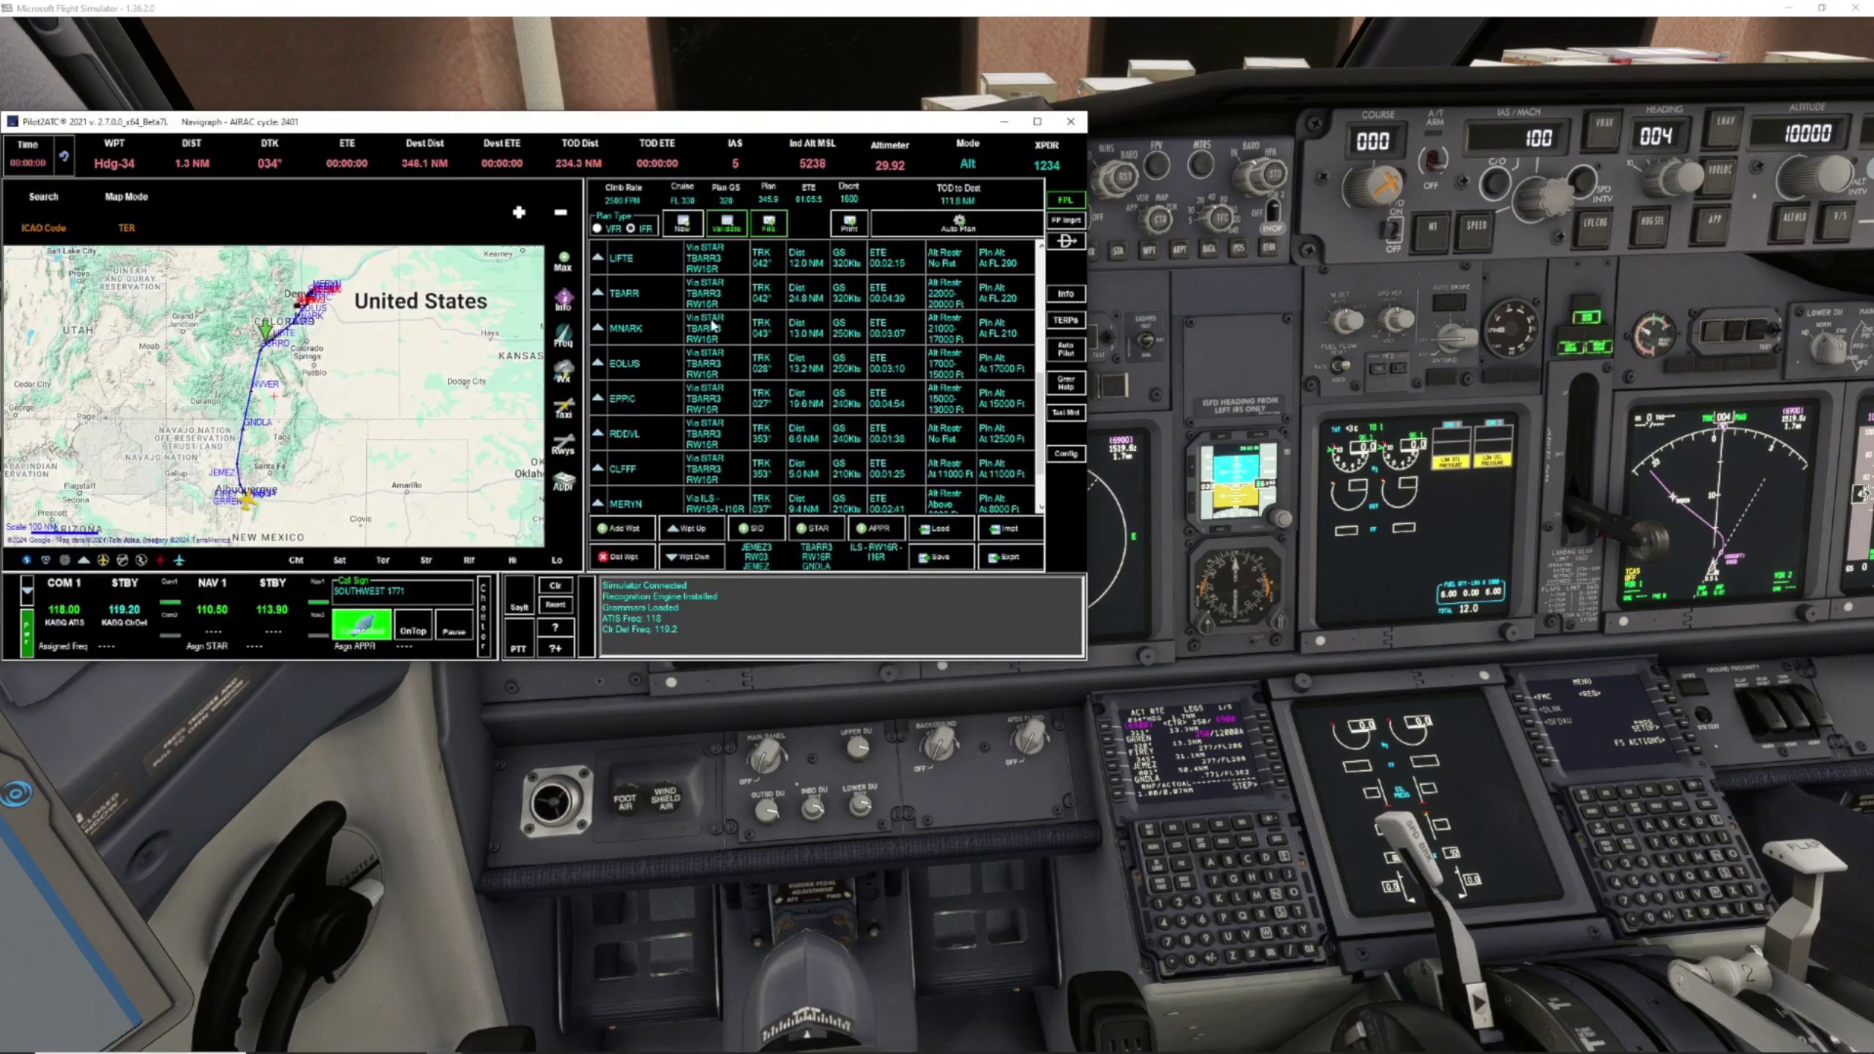
Compare the JEMEZ3 departure waypoints in Pilot2ATC with the captain's CDU legs, and advance the CDU to the following legs page
scroll(1022, 341, "up", 10)
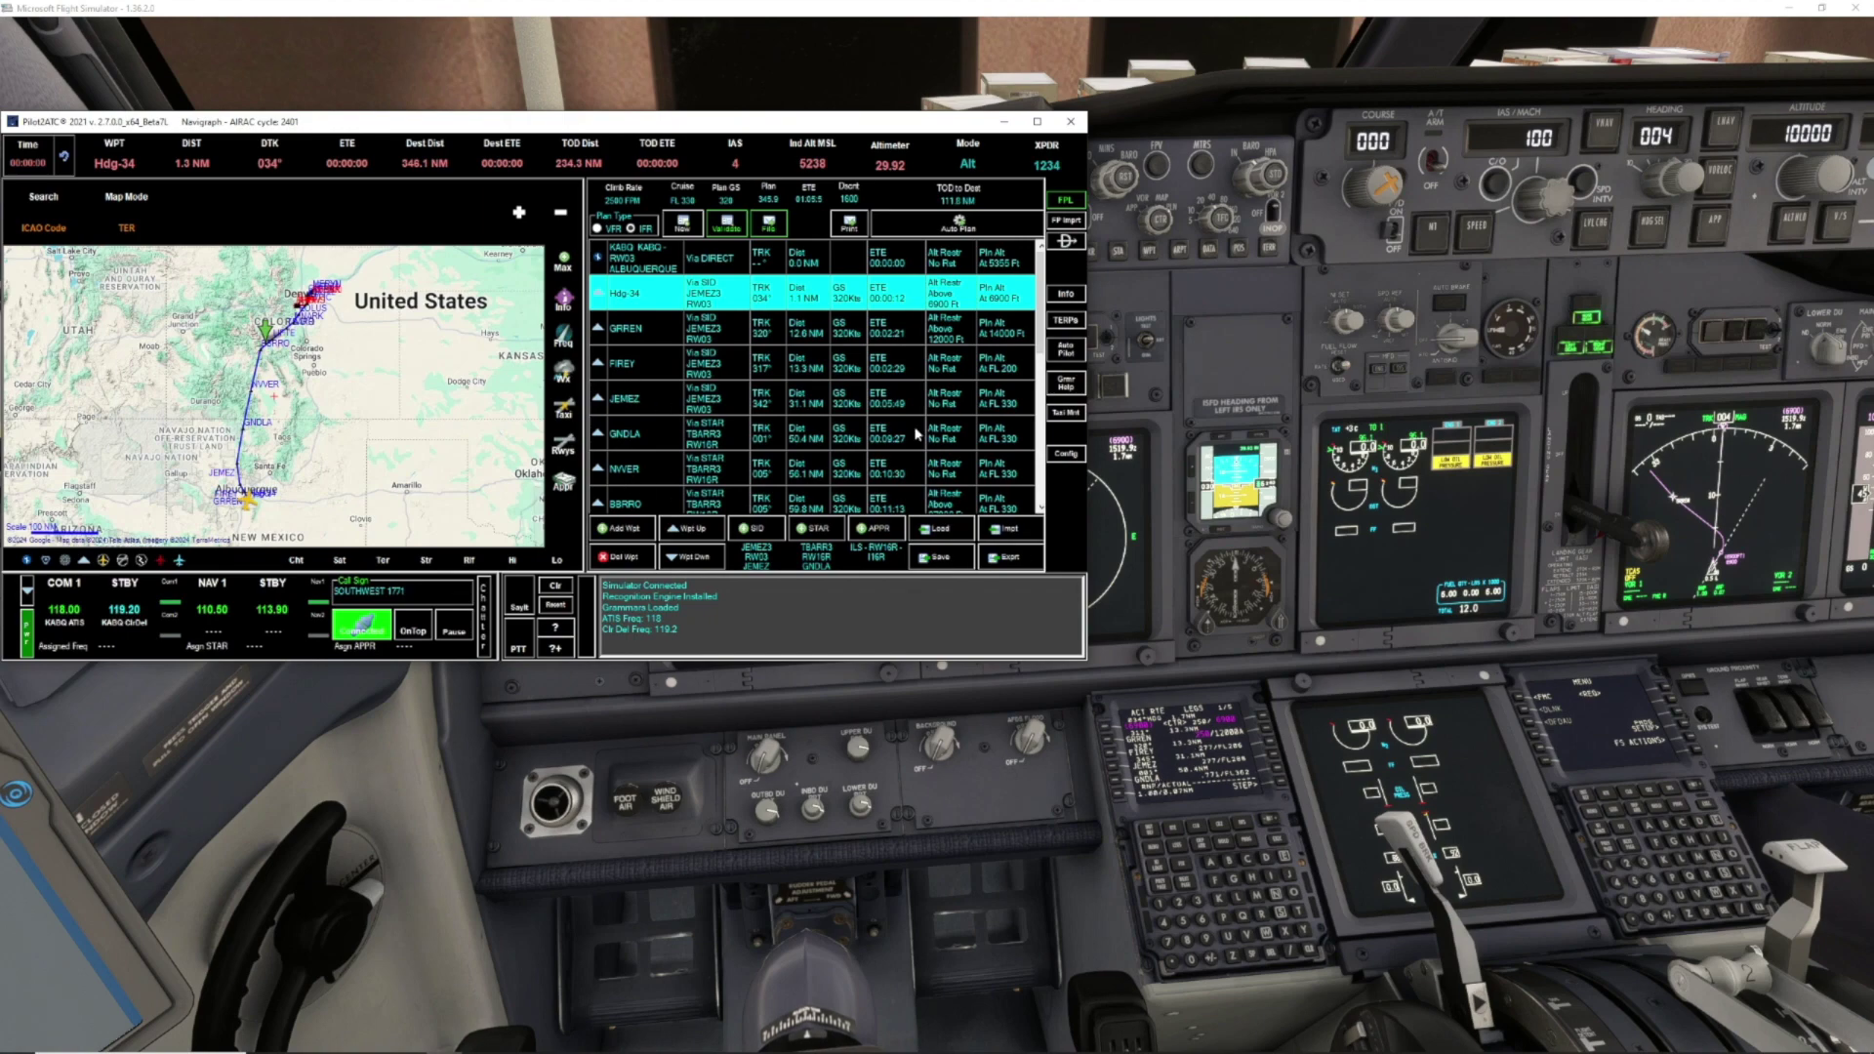
scroll(1033, 353, "down", 1)
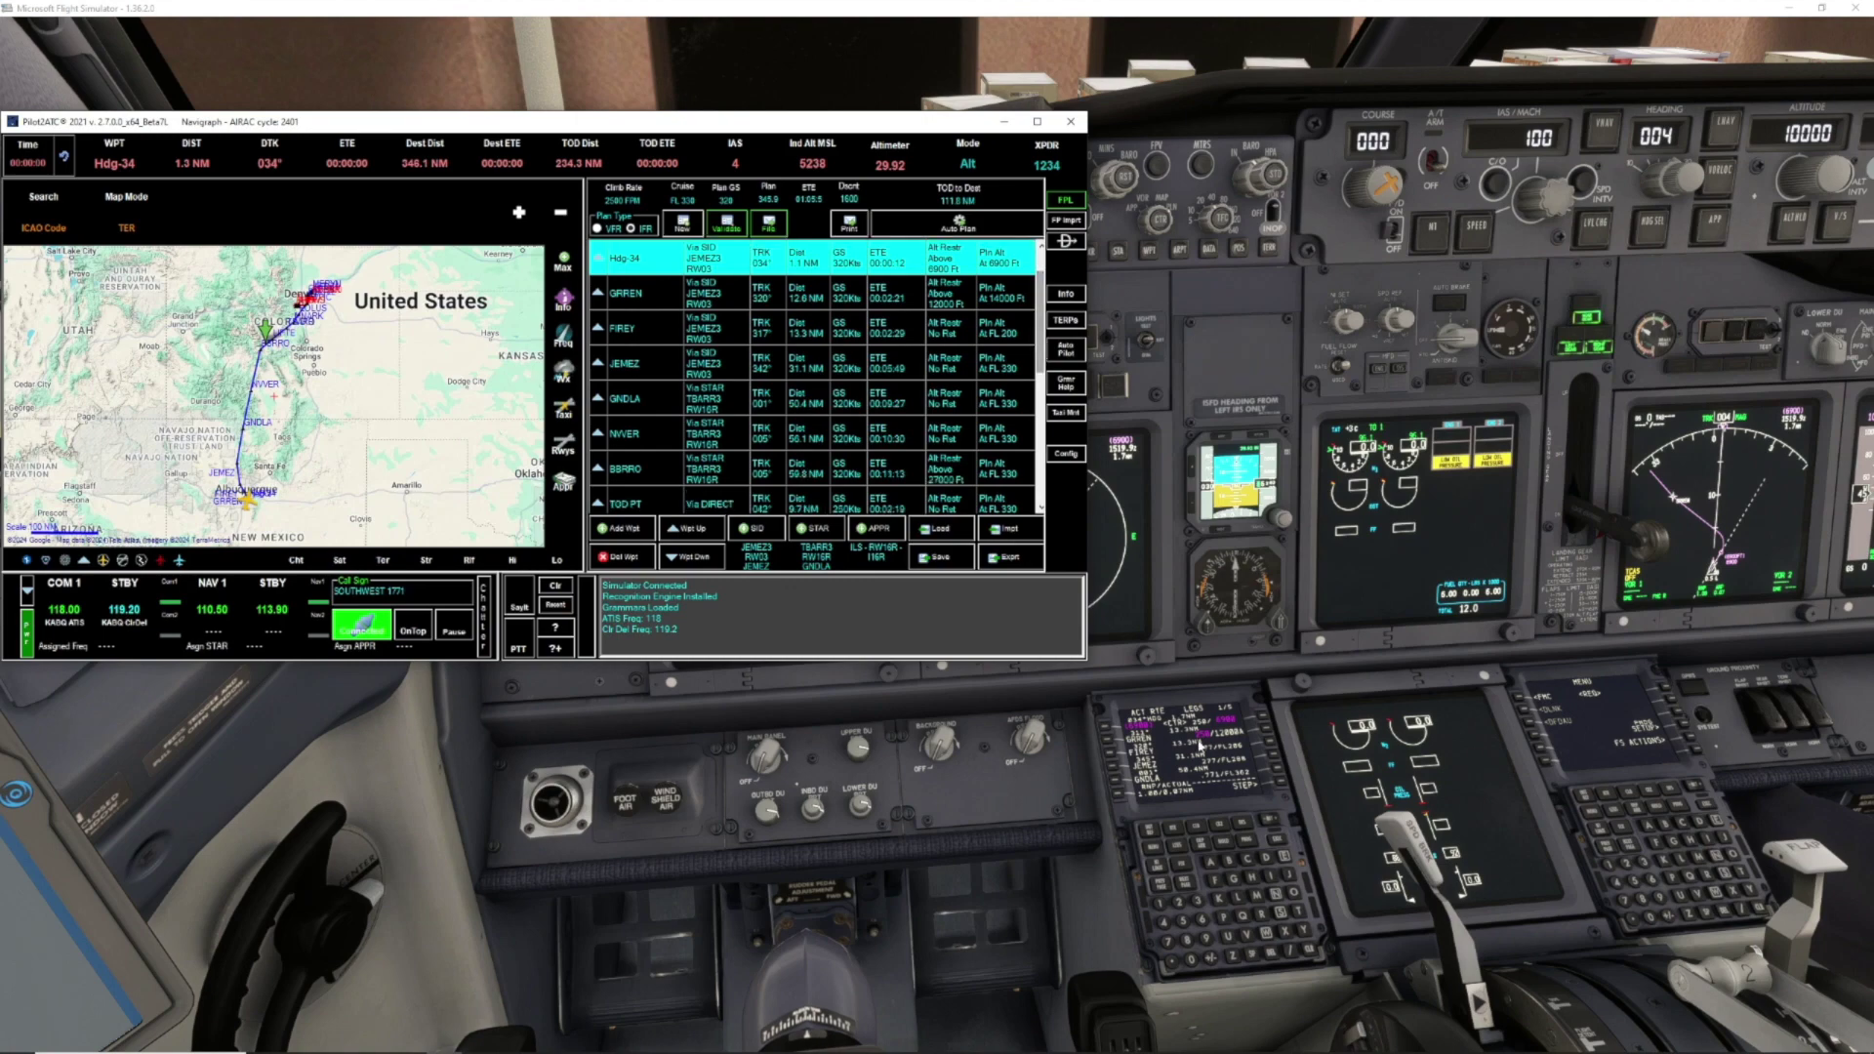
left_click(1287, 785)
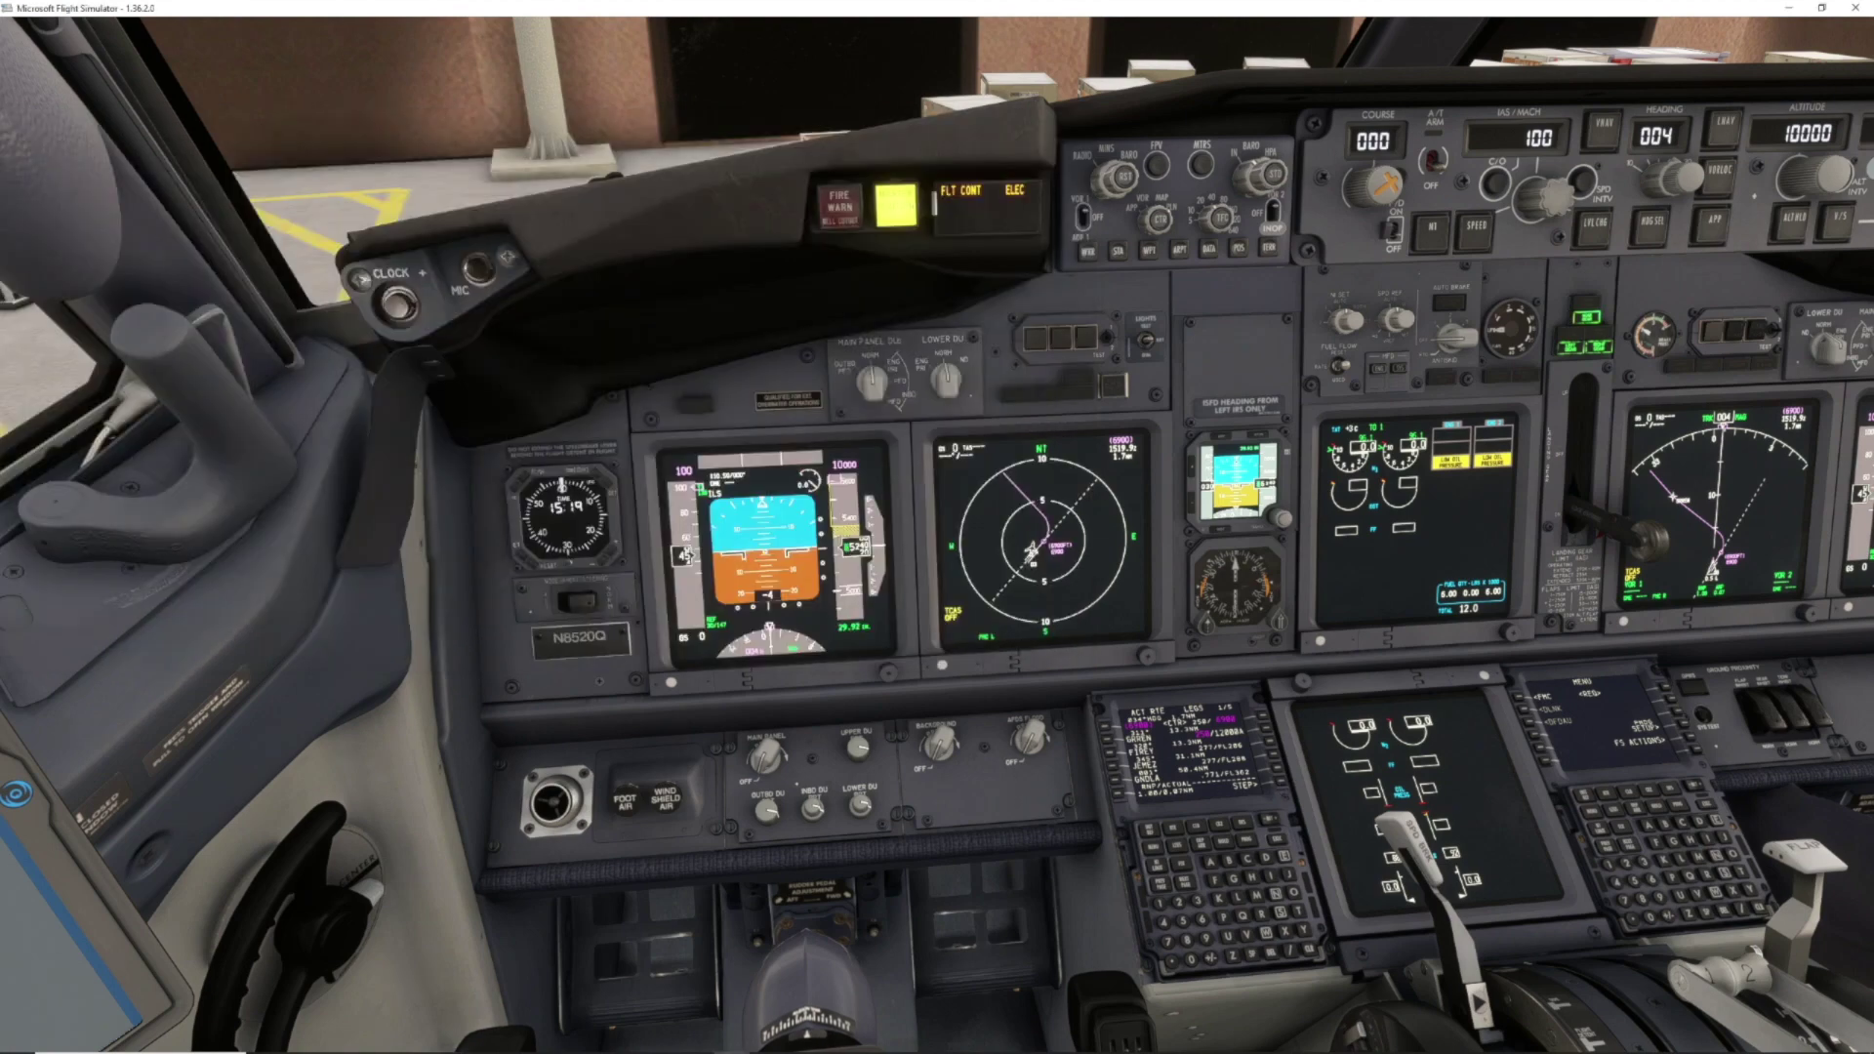
left_click(1287, 785)
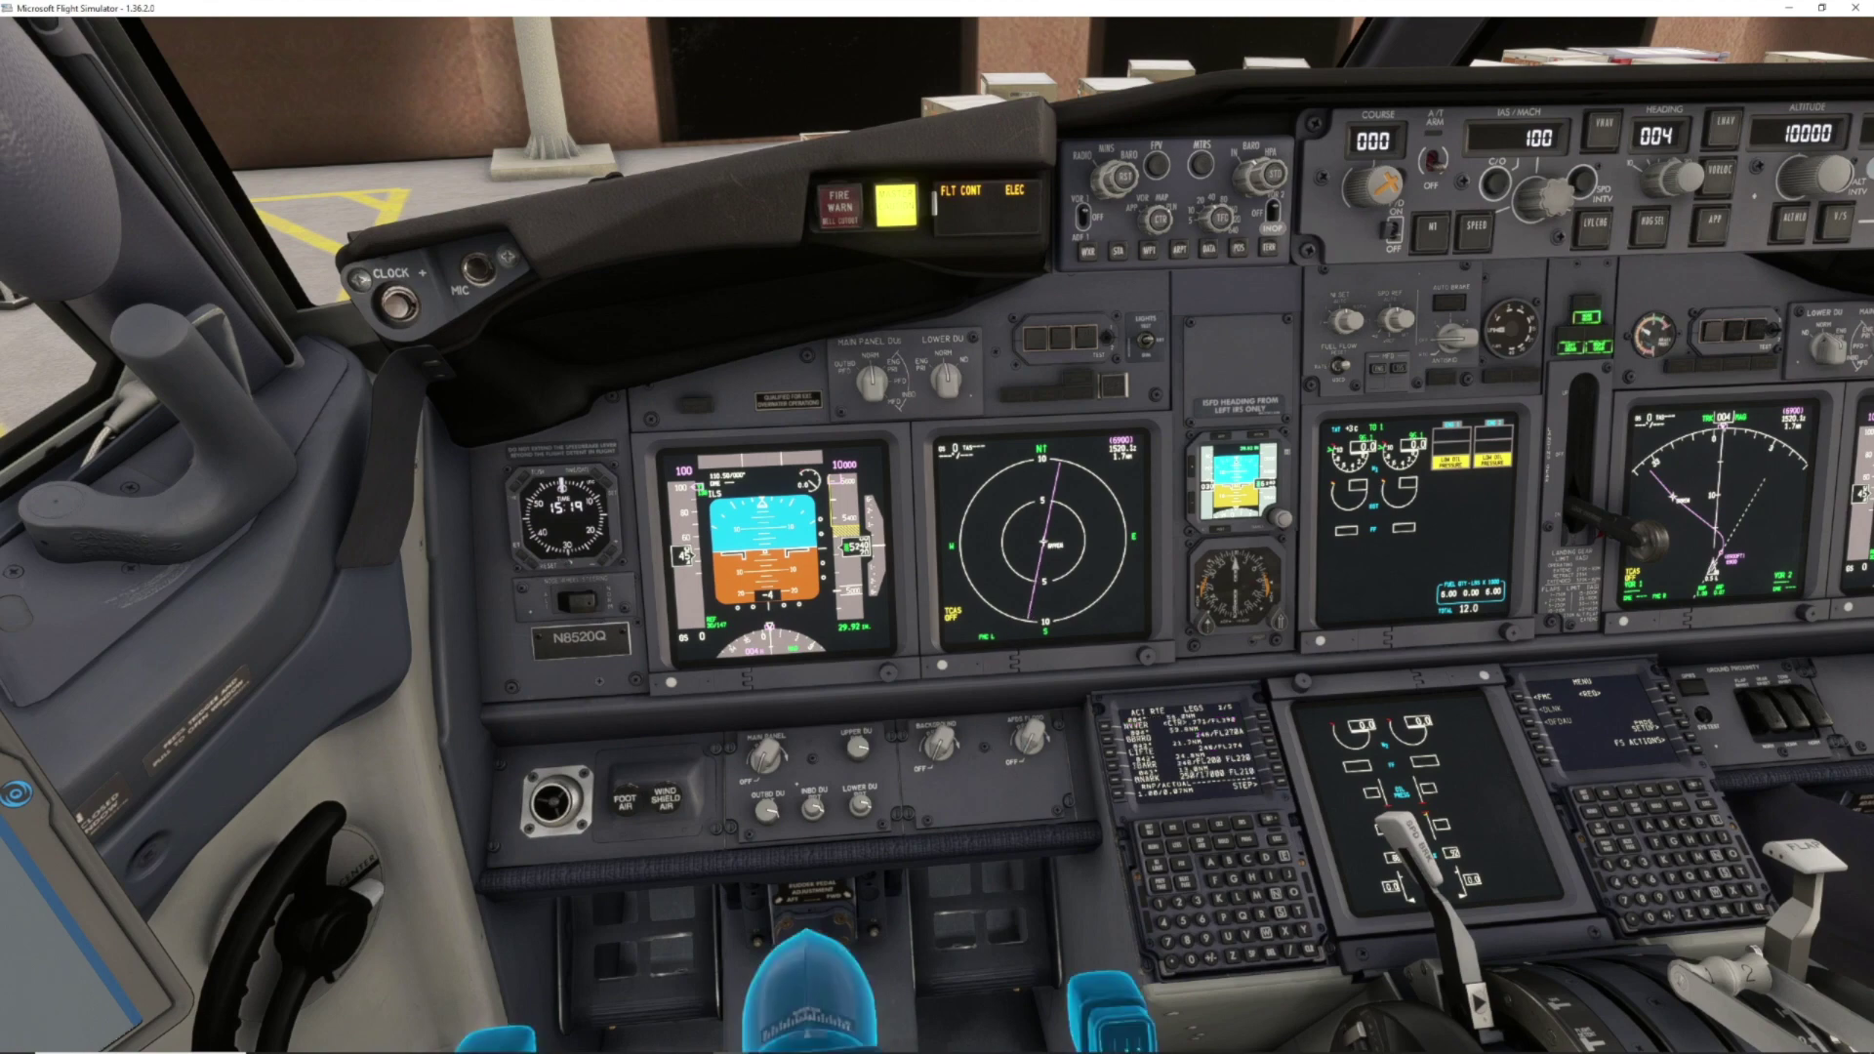
Bring Pilot2ATC back up, compare the en-route and TBARR3 arrival waypoints with the CDU, and page the CDU legs forward to the arrival
mouse_move(781, 1049)
left_click(446, 1041)
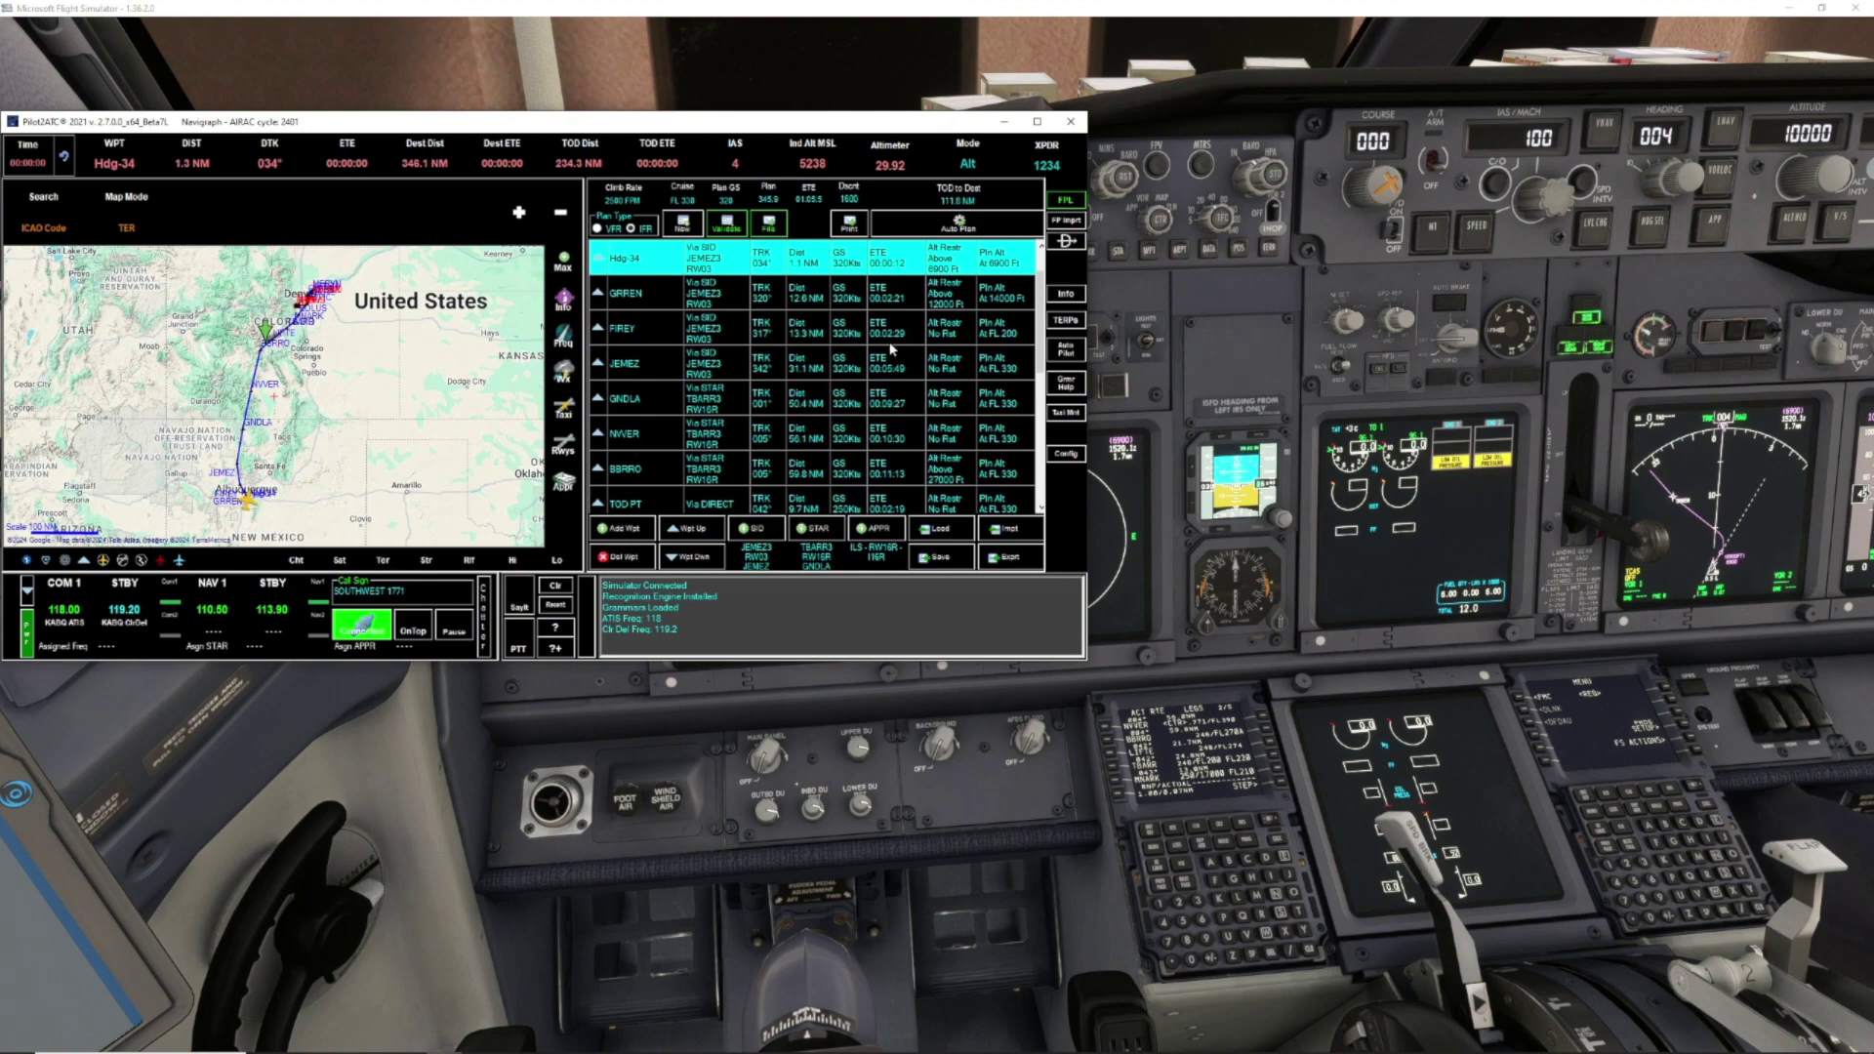
scroll(1041, 329, "down", 3)
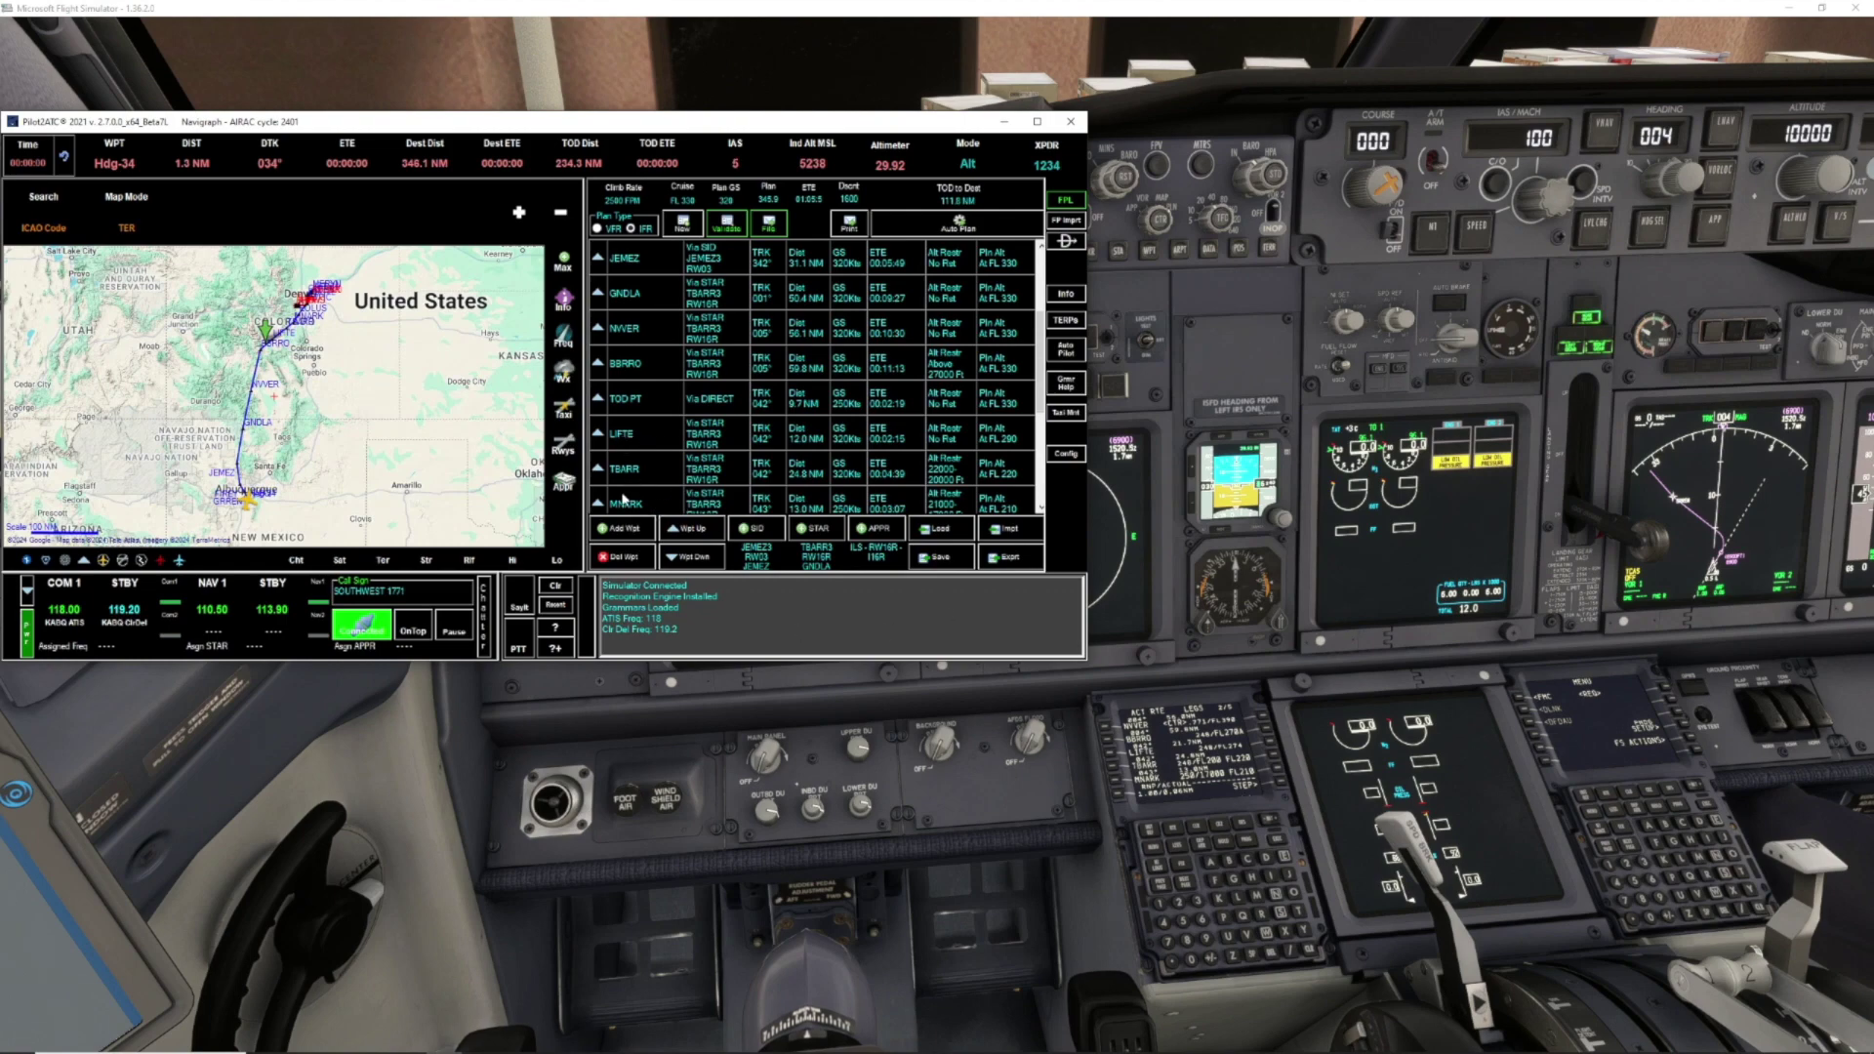
scroll(1041, 487, "down", 4)
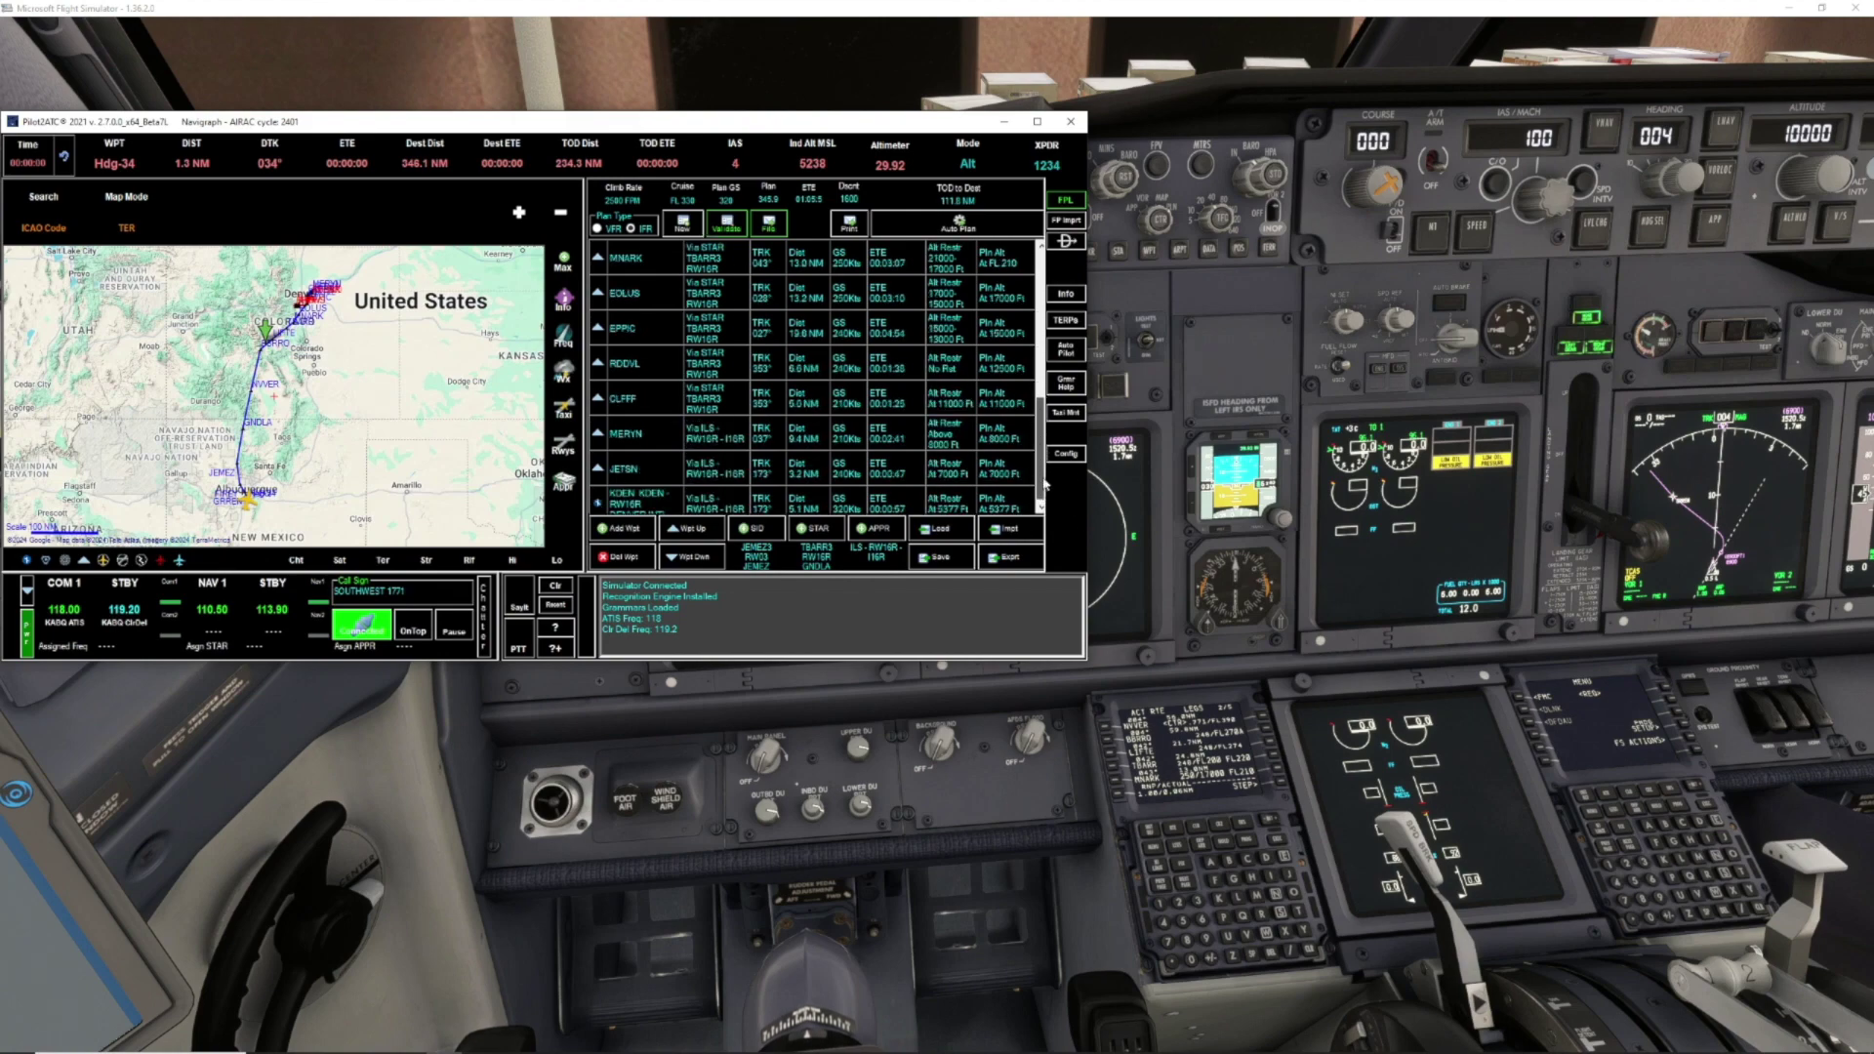
left_click(1289, 788)
left_click(1289, 788)
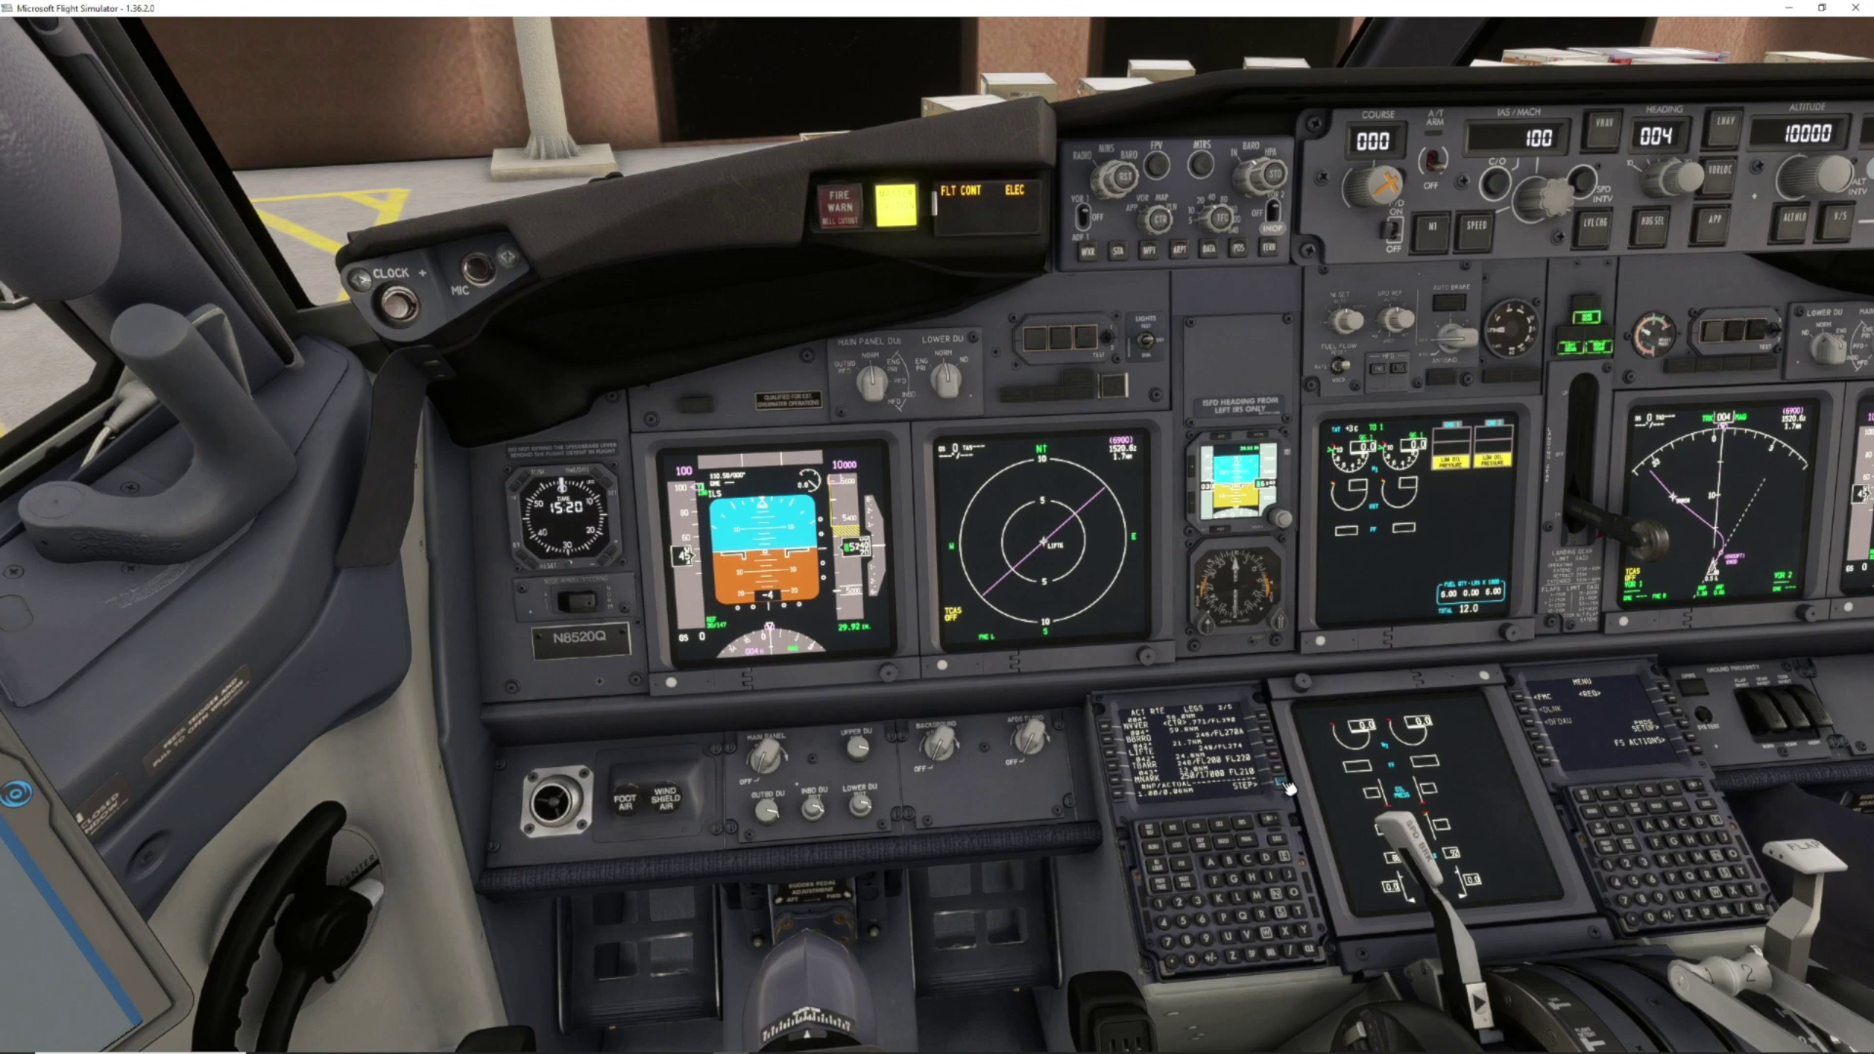
left_click(1288, 788)
left_click(1289, 788)
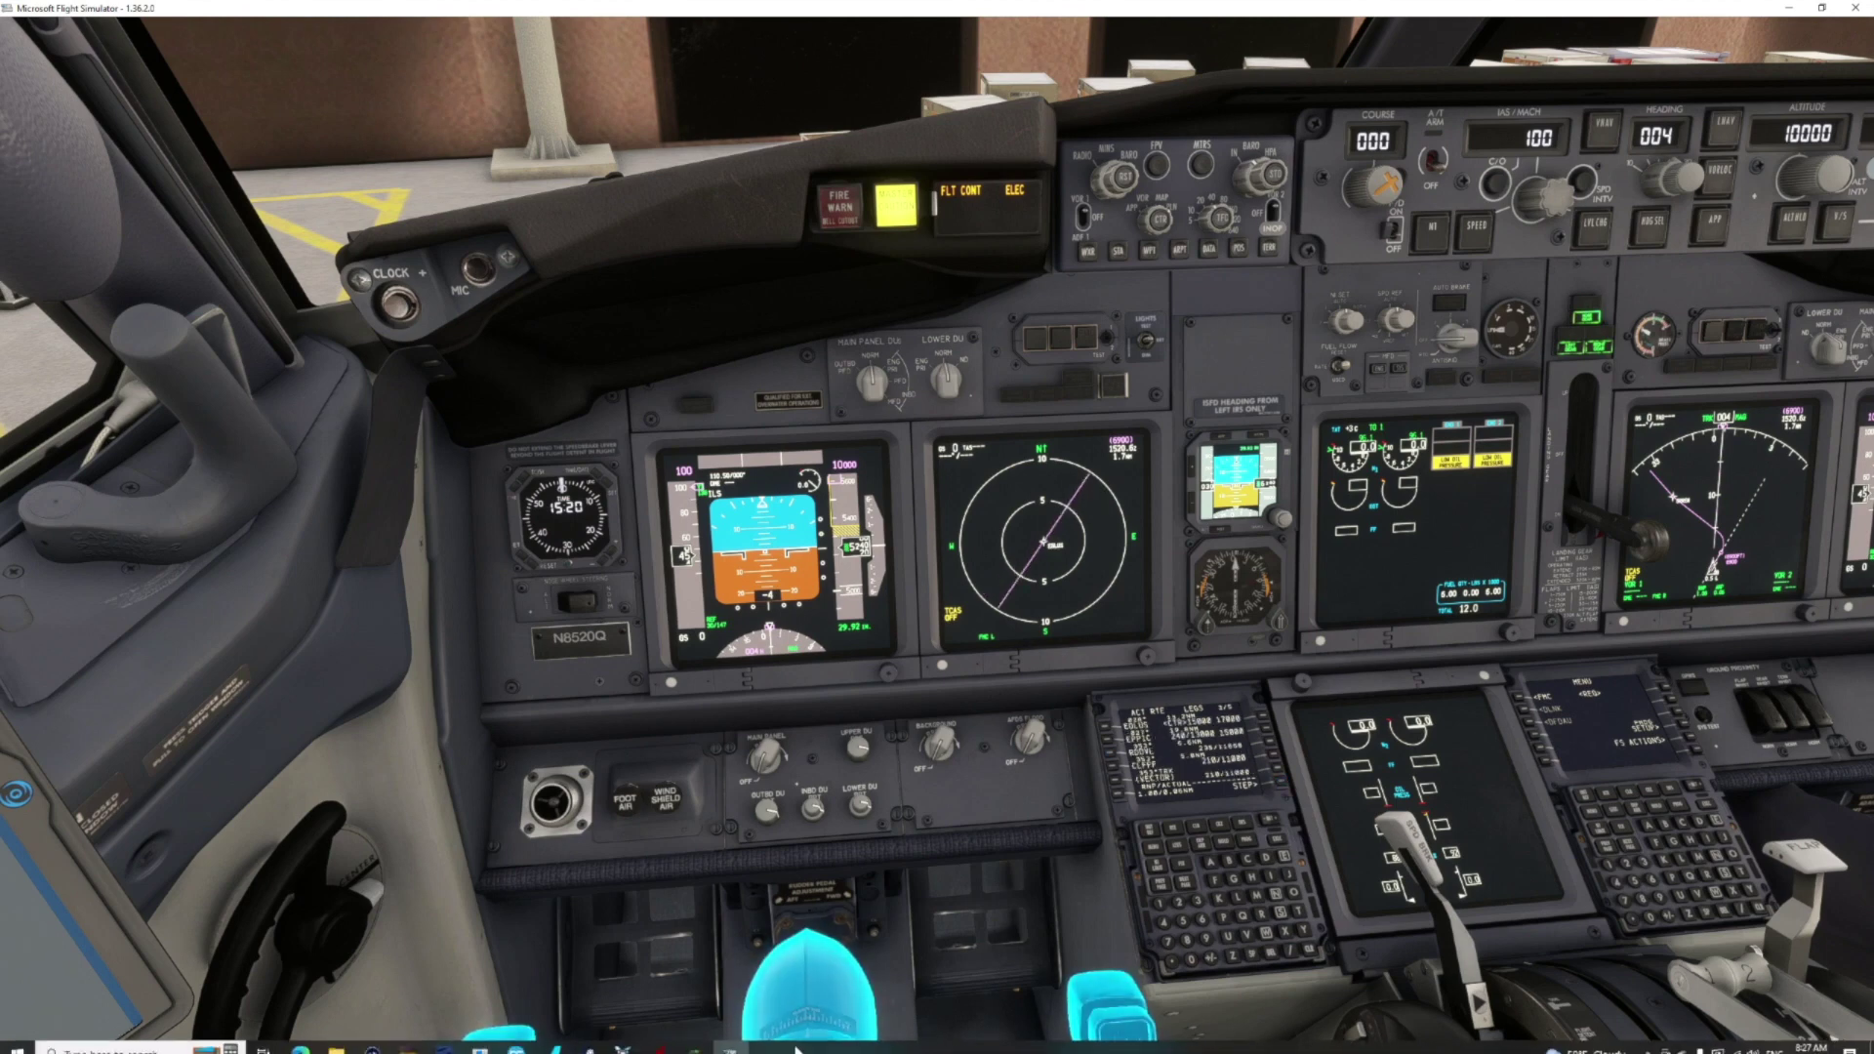
Reopen Pilot2ATC, review the last waypoints through KDEN, and page the CDU legs forward to the runway 16R approach
left_click(479, 1040)
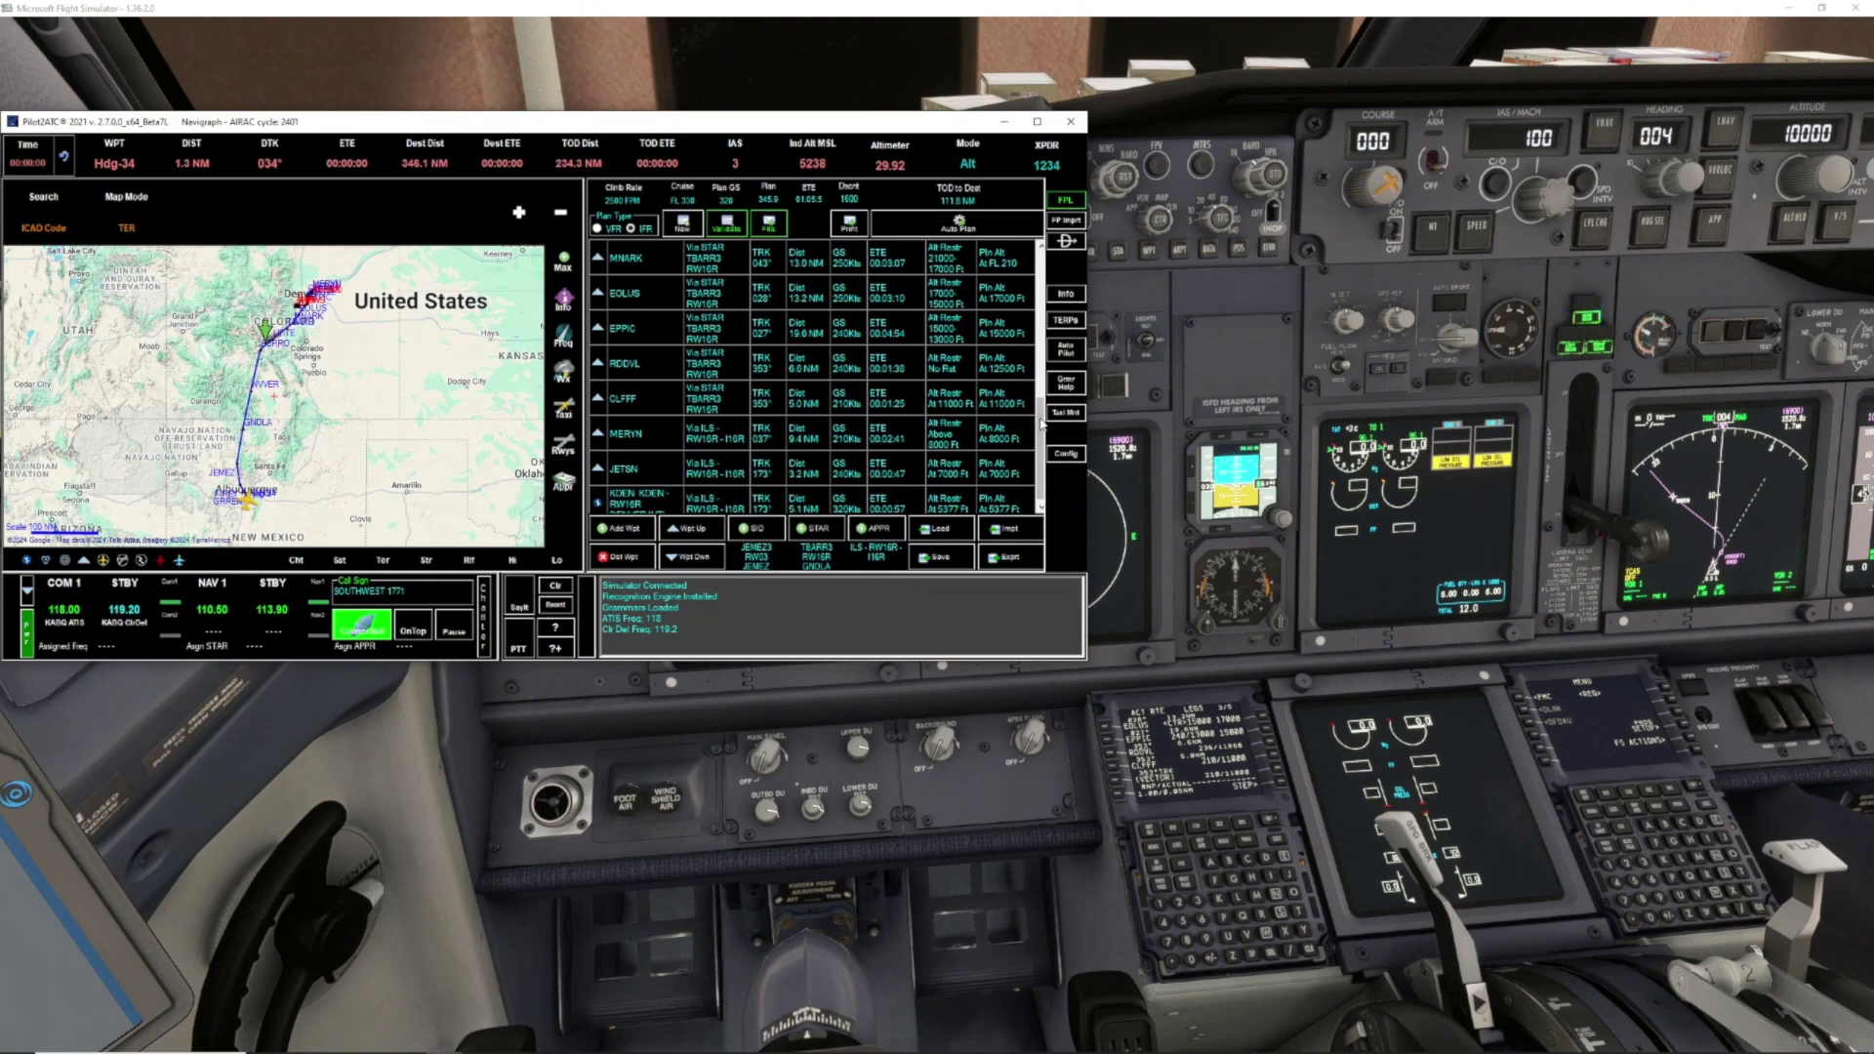
scroll(1042, 449, "down", 1)
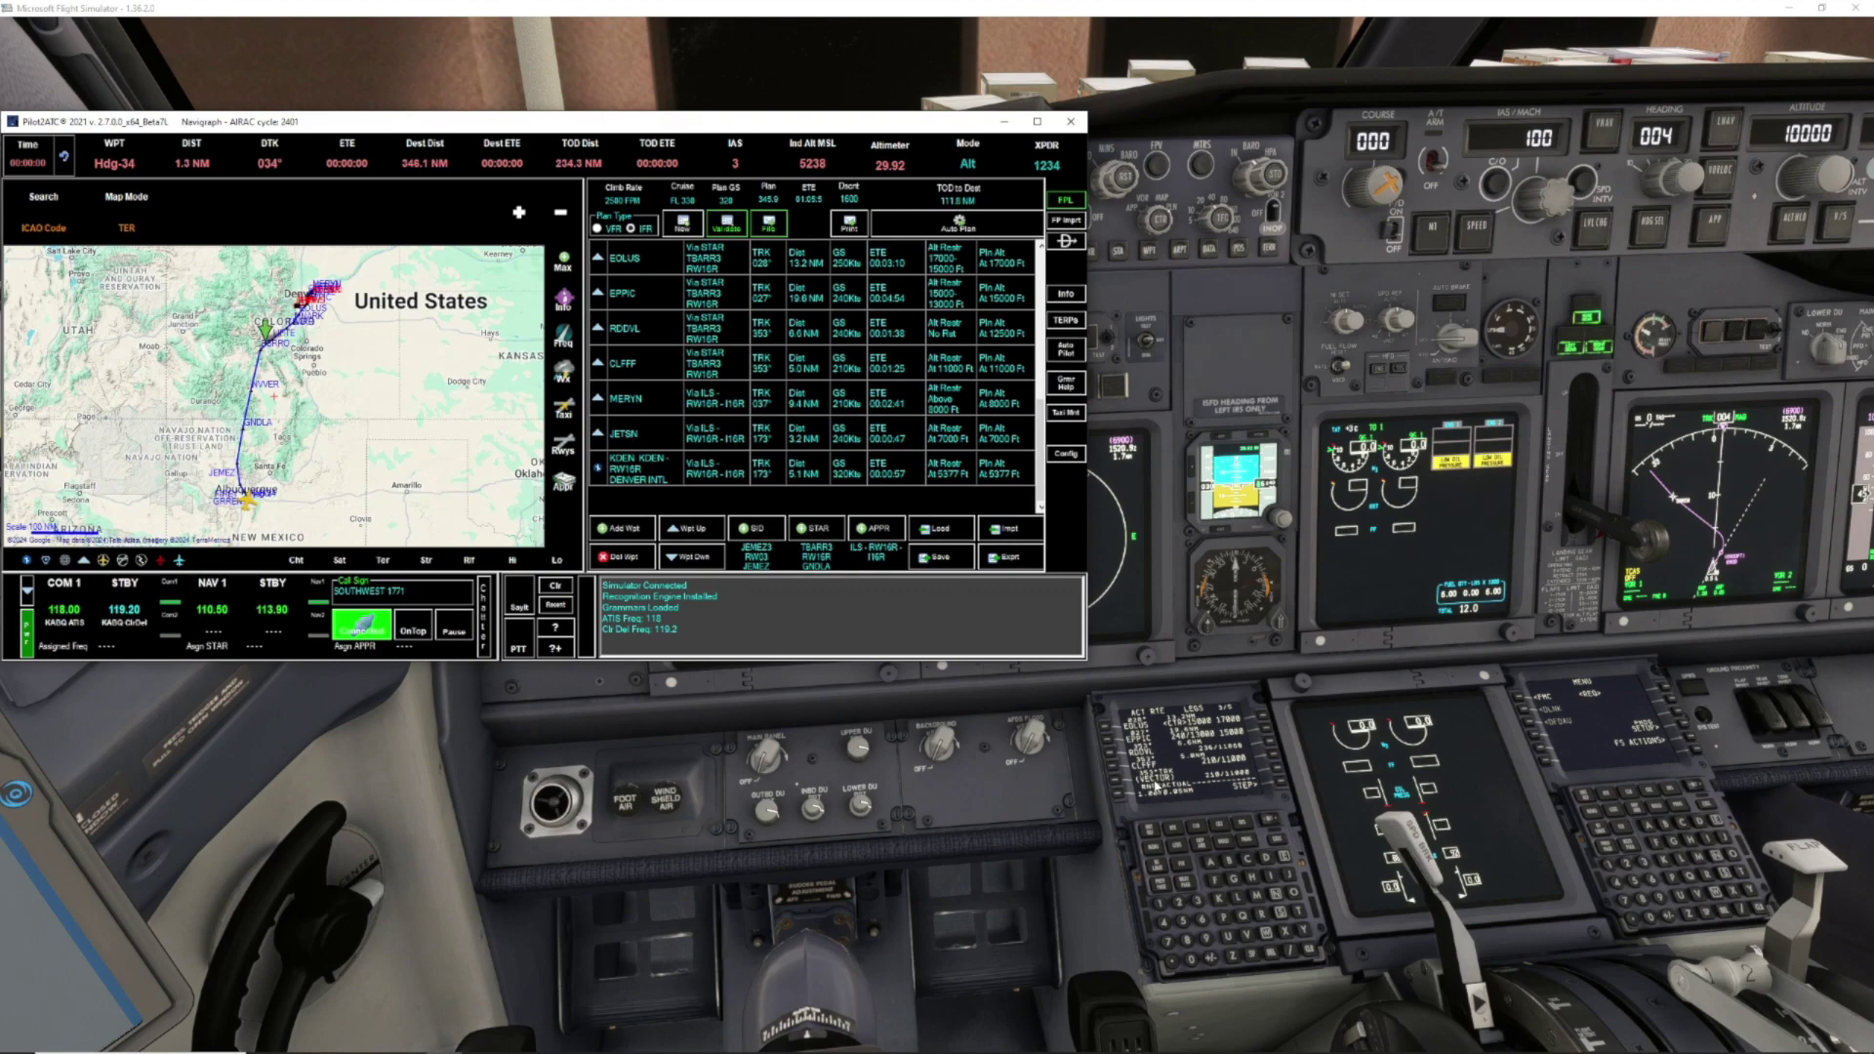
left_click(1285, 786)
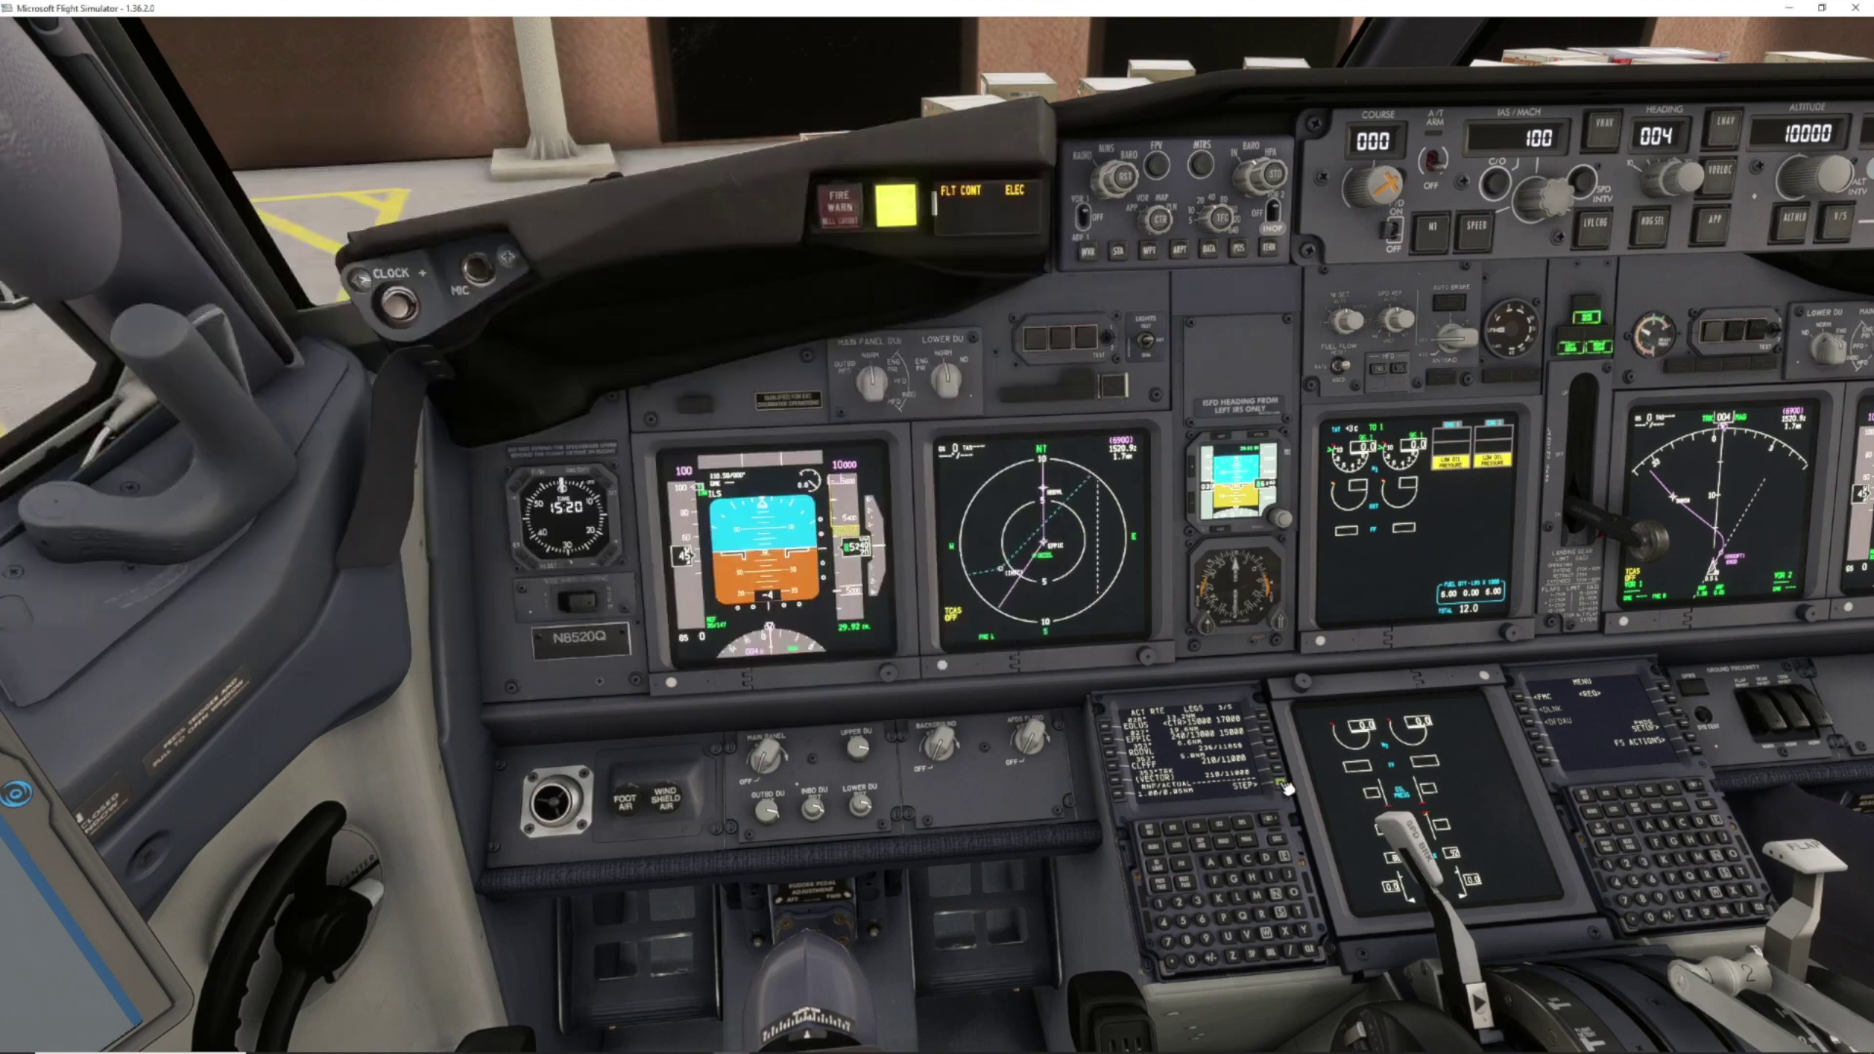
left_click(1285, 786)
left_click(1285, 786)
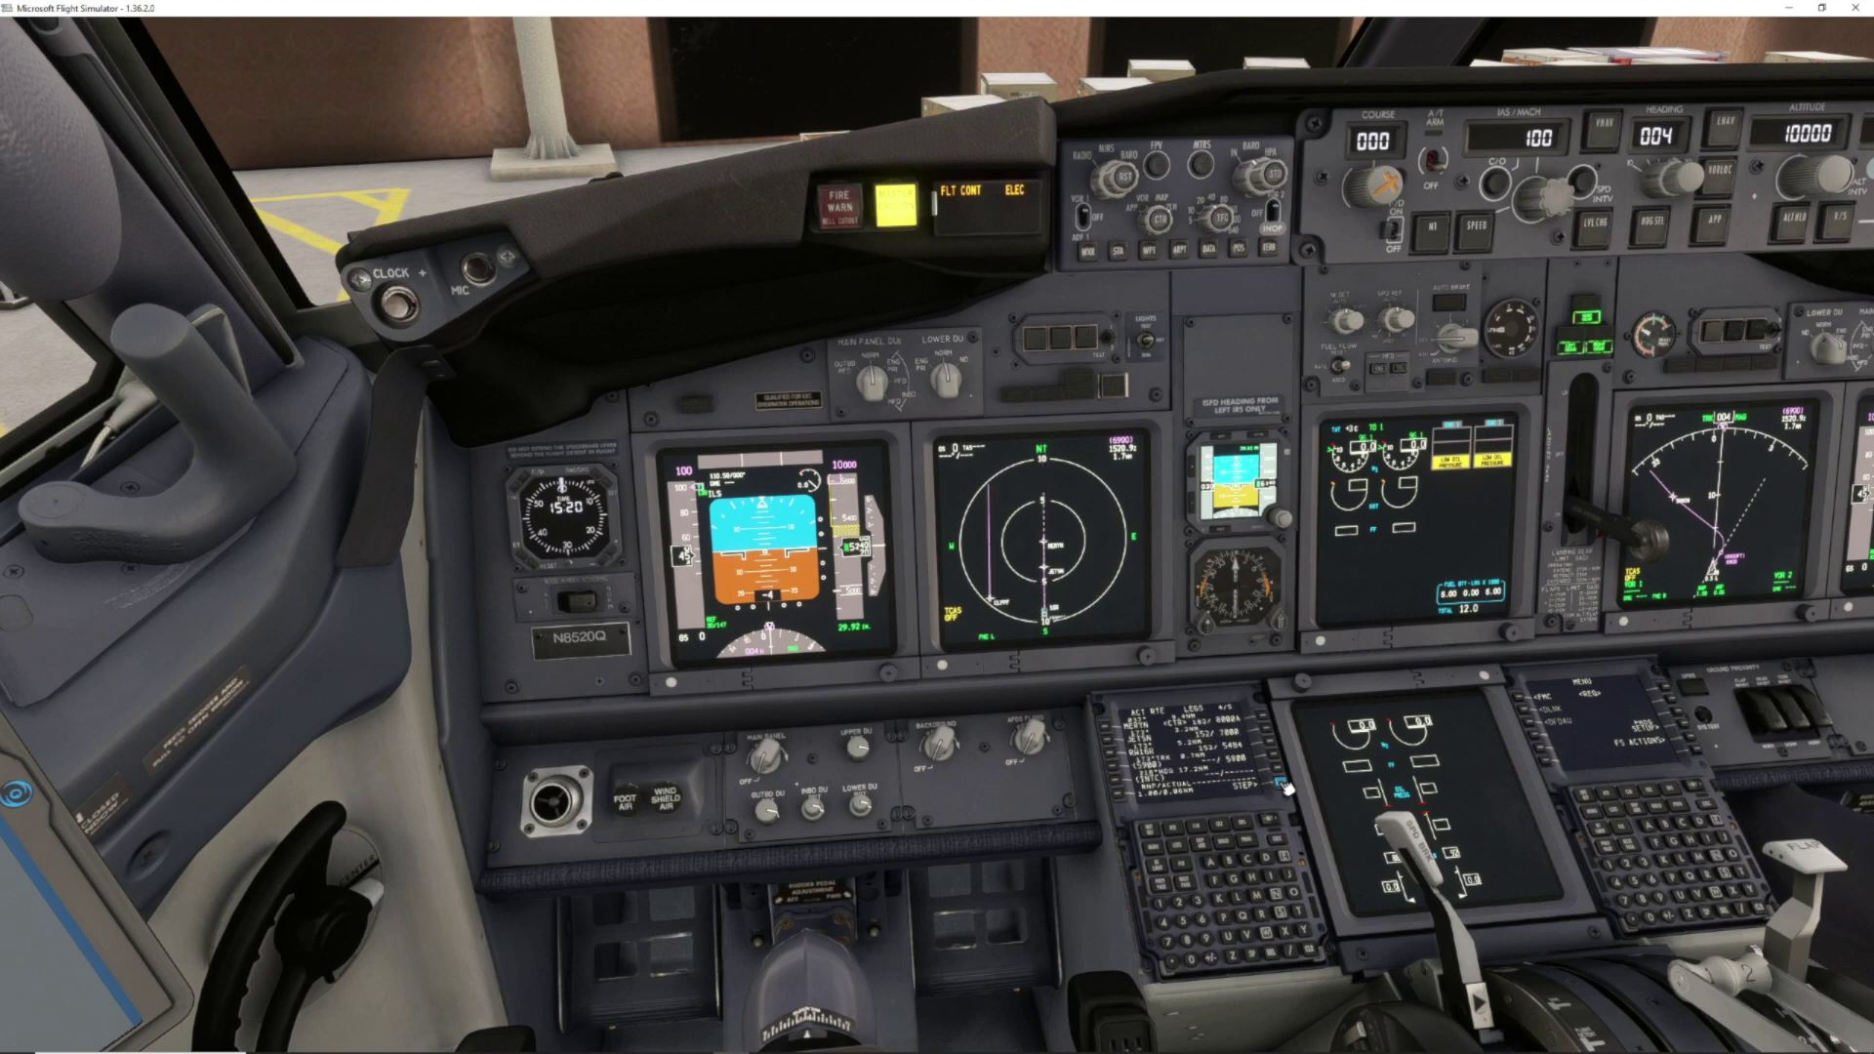
left_click(1285, 786)
left_click(1284, 786)
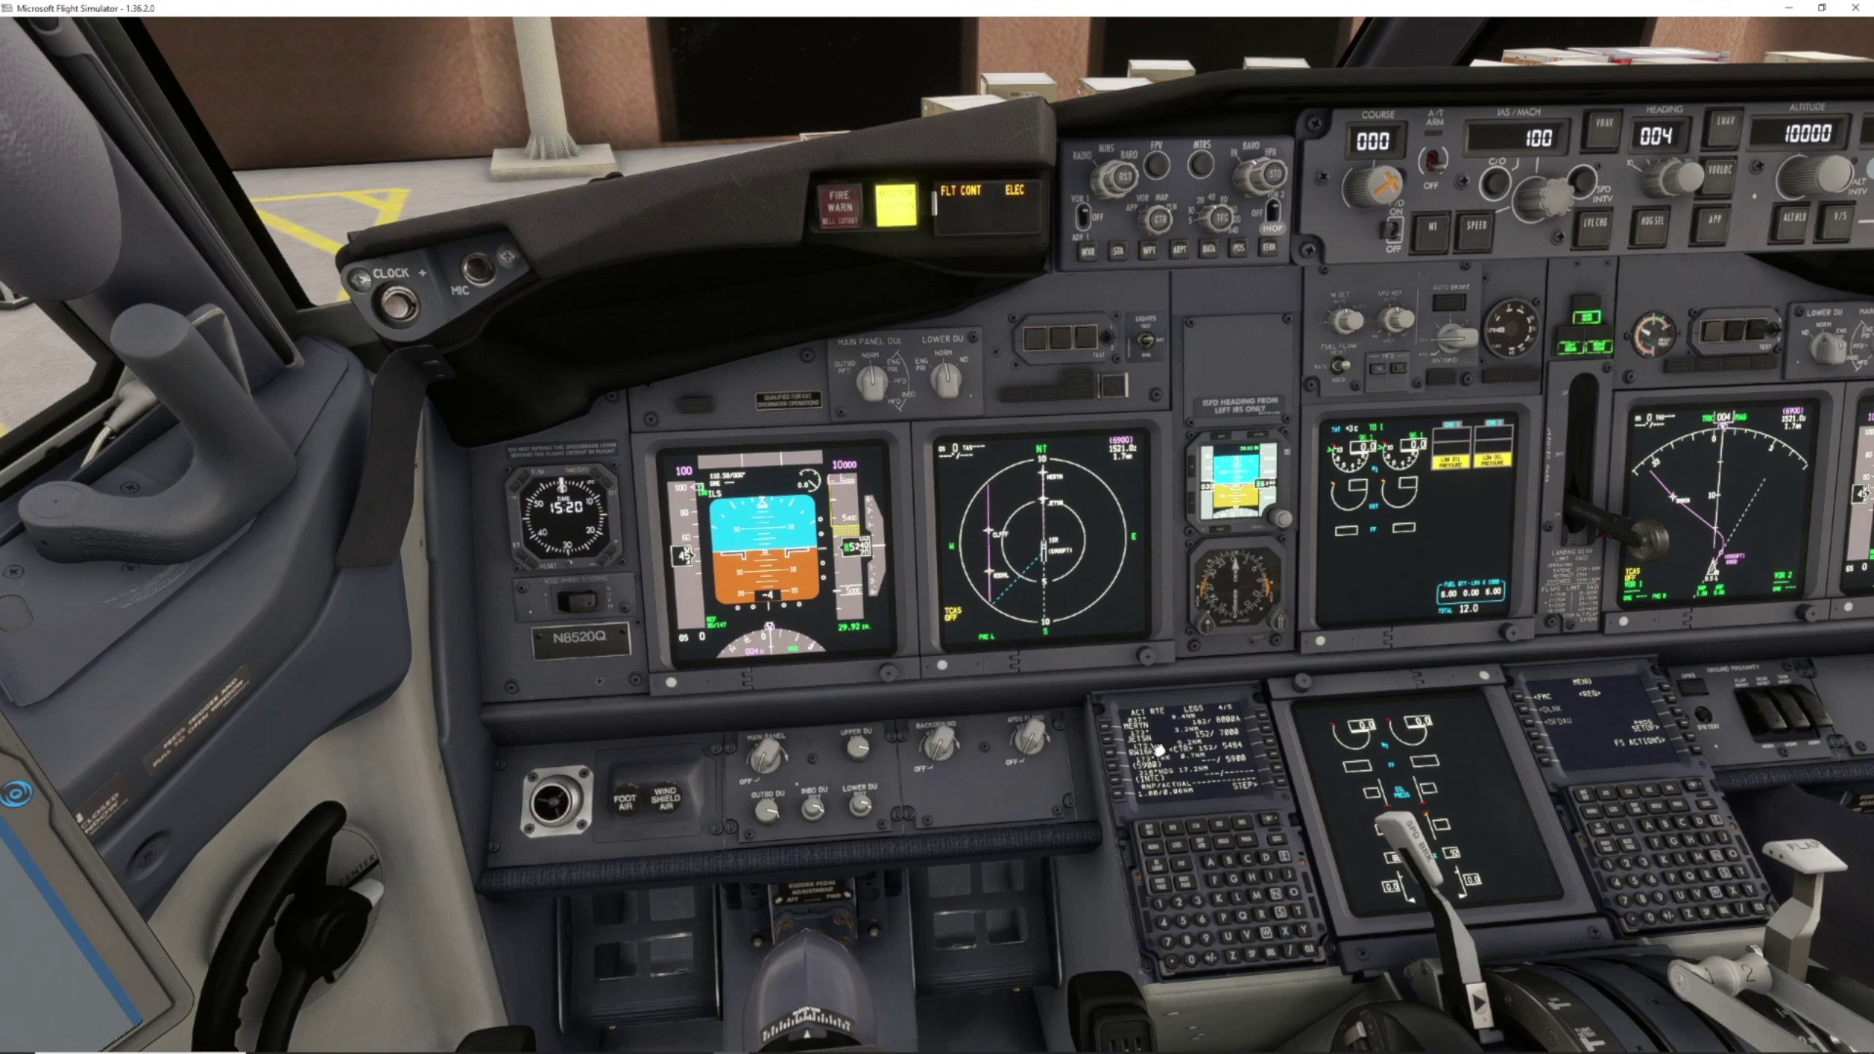
Open the KDEN ILS OR LOC RWY 16R approach chart in Navigraph Charts on the cockpit tablet
key("alt+1")
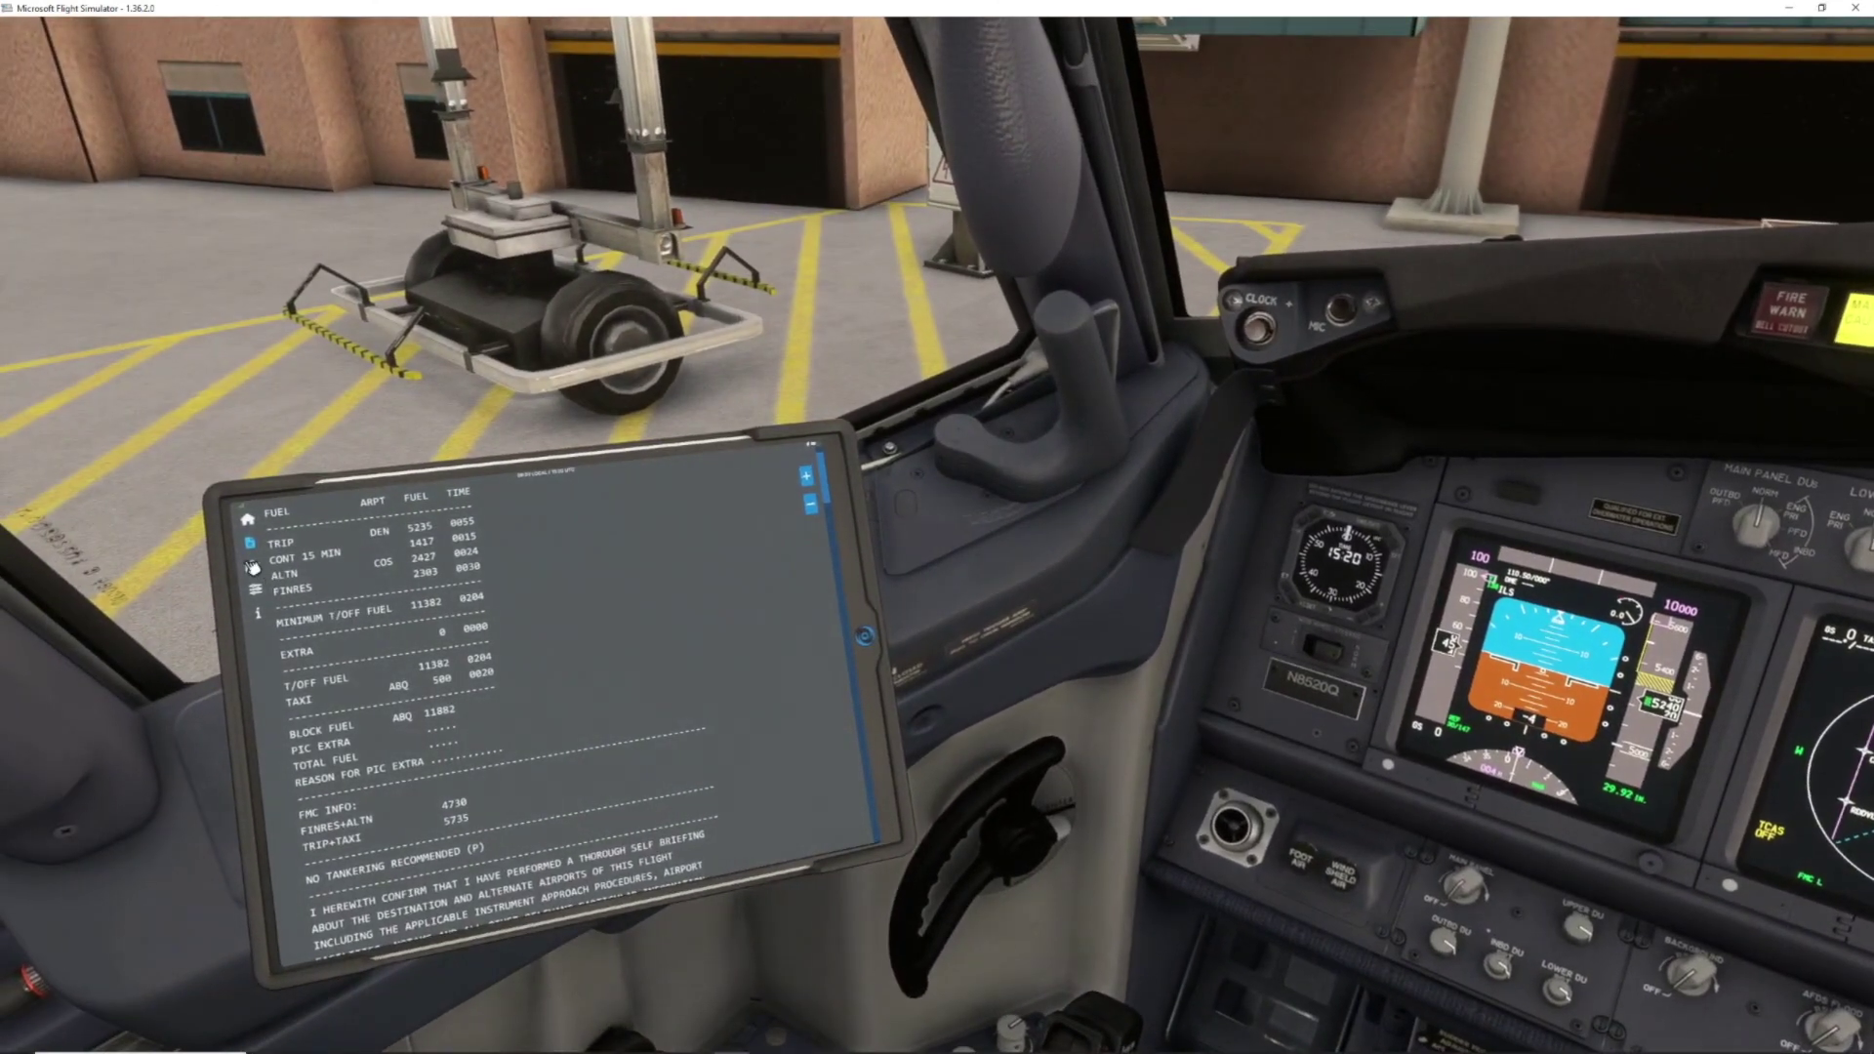
left_click(225, 568)
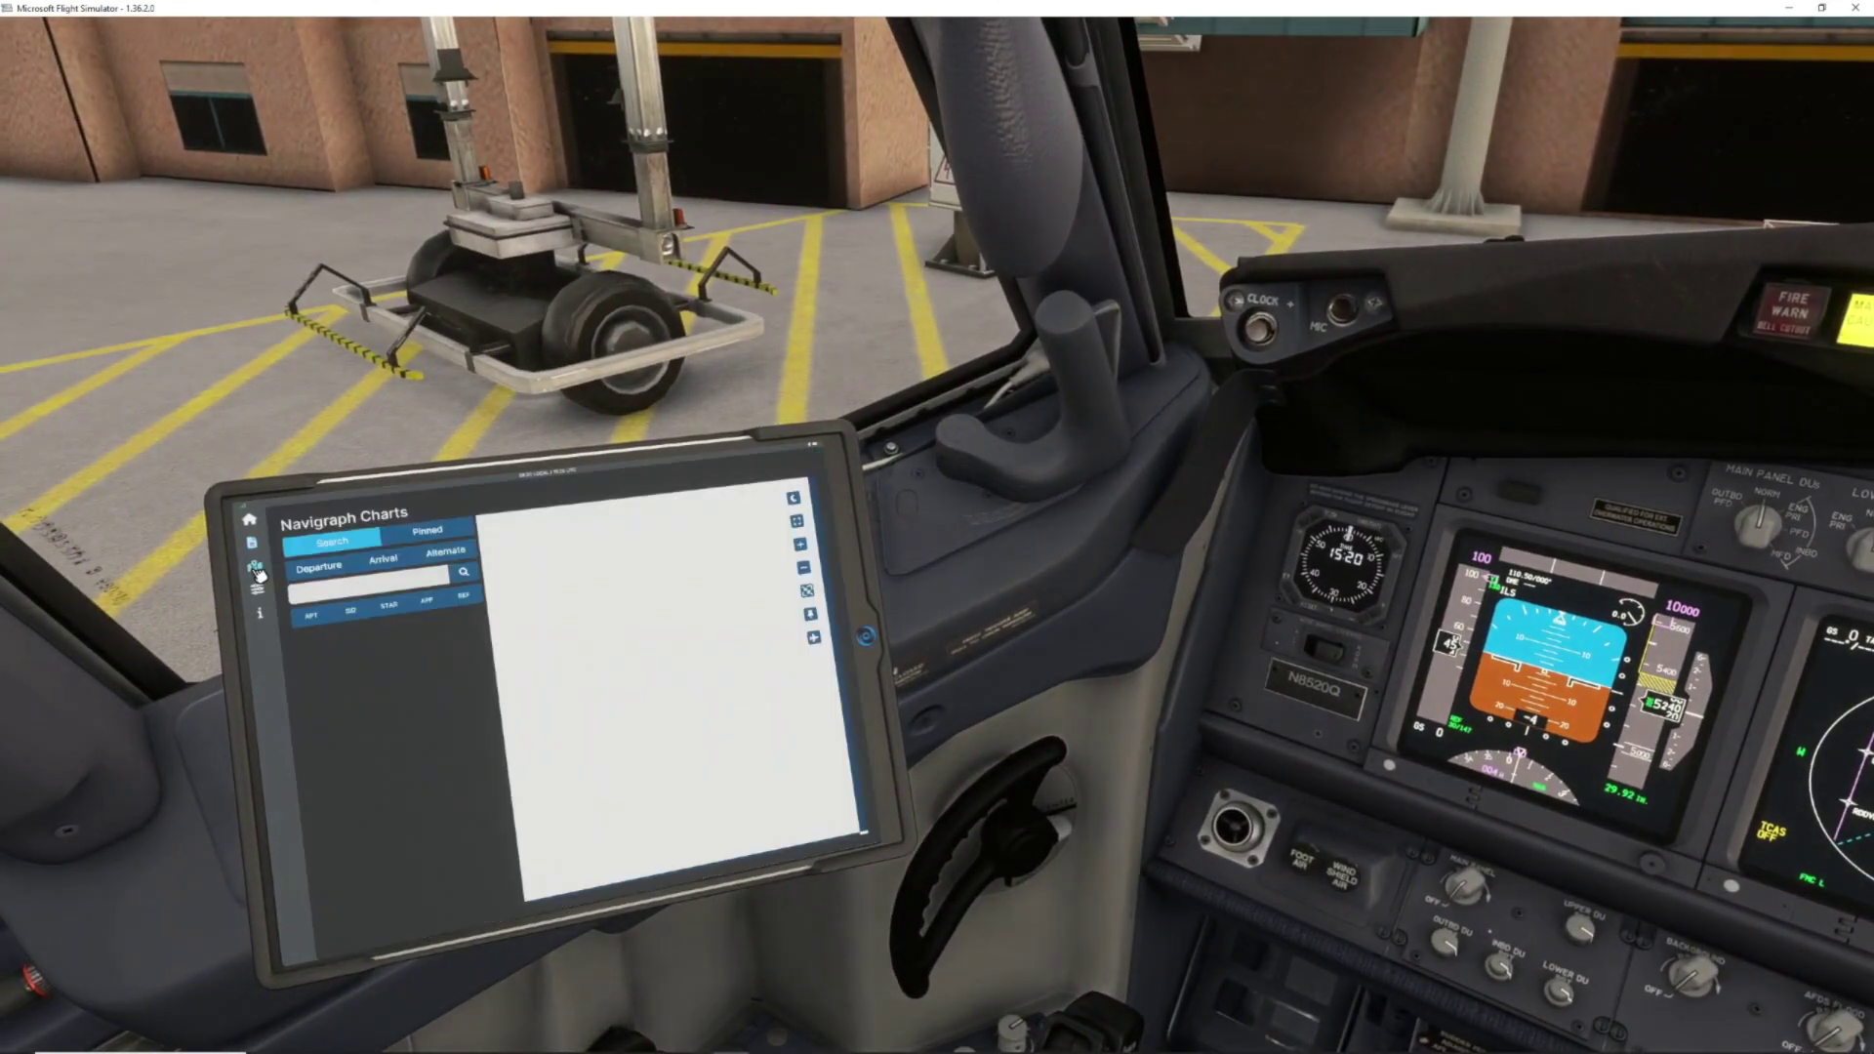
left_click(387, 563)
left_click(402, 607)
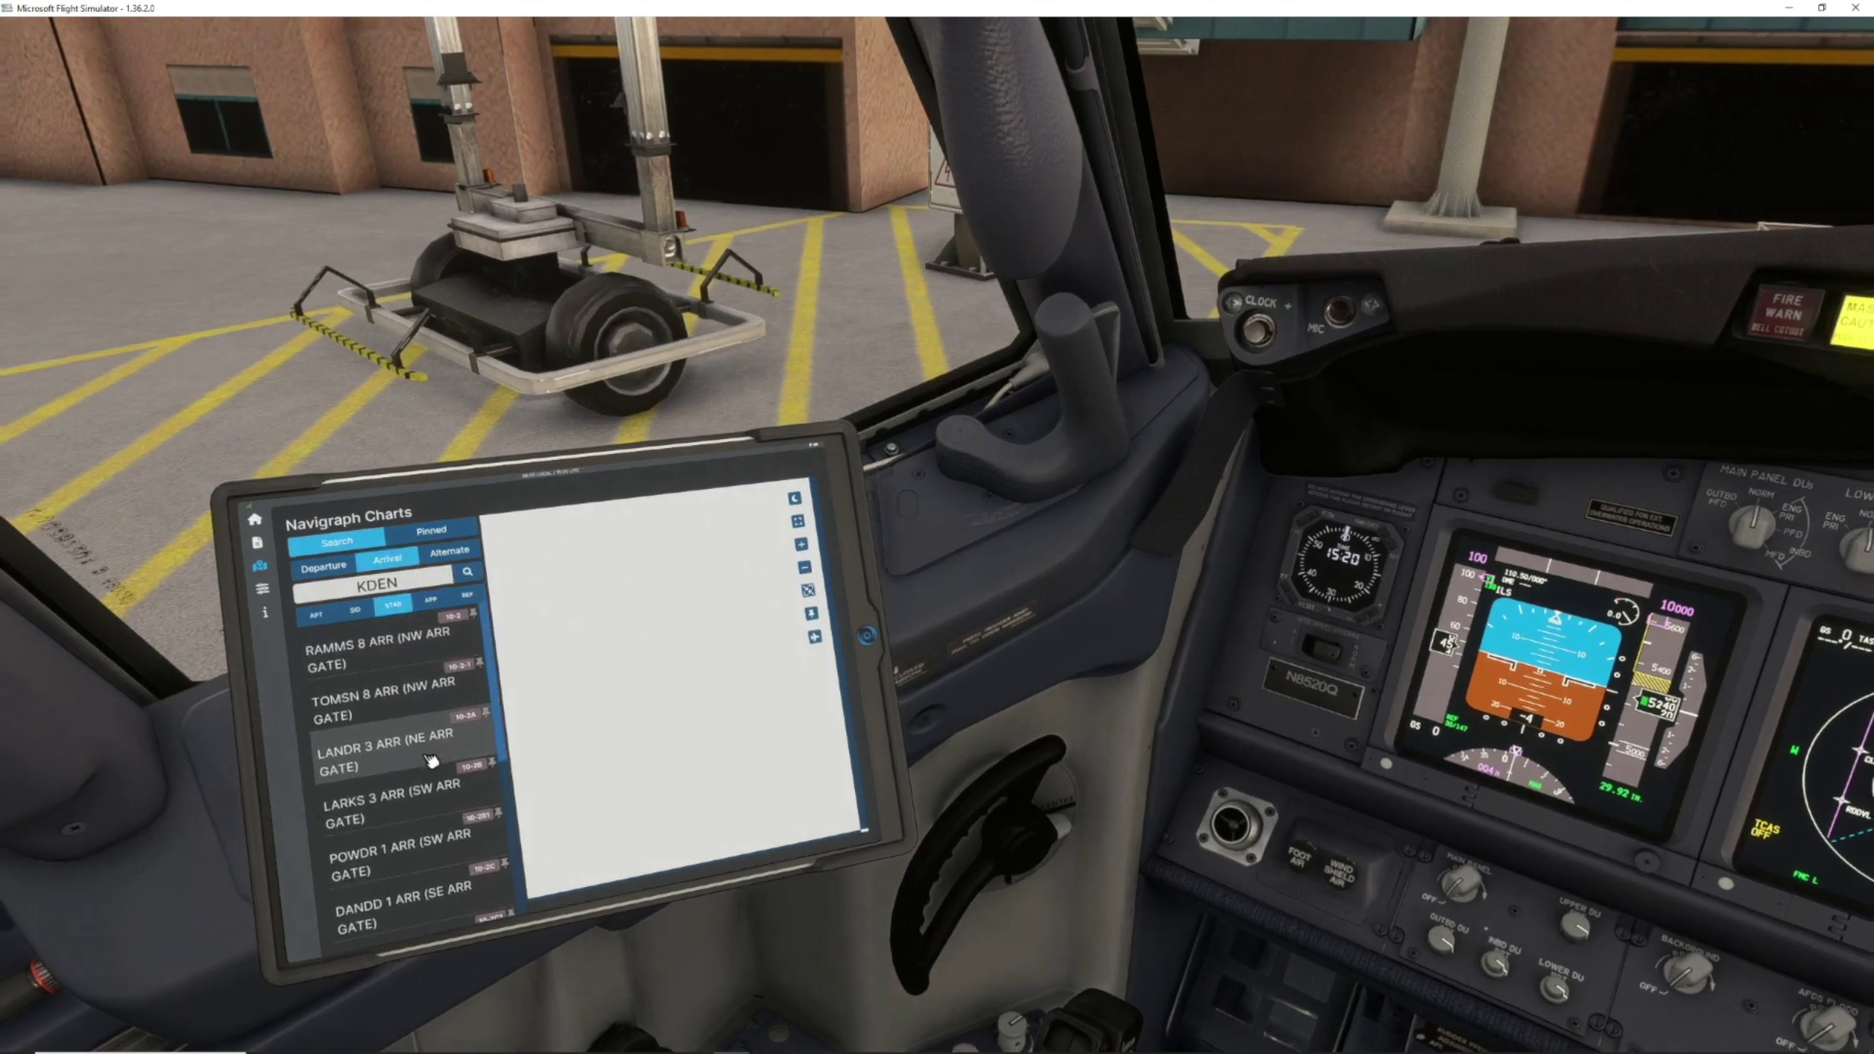
left_click(438, 599)
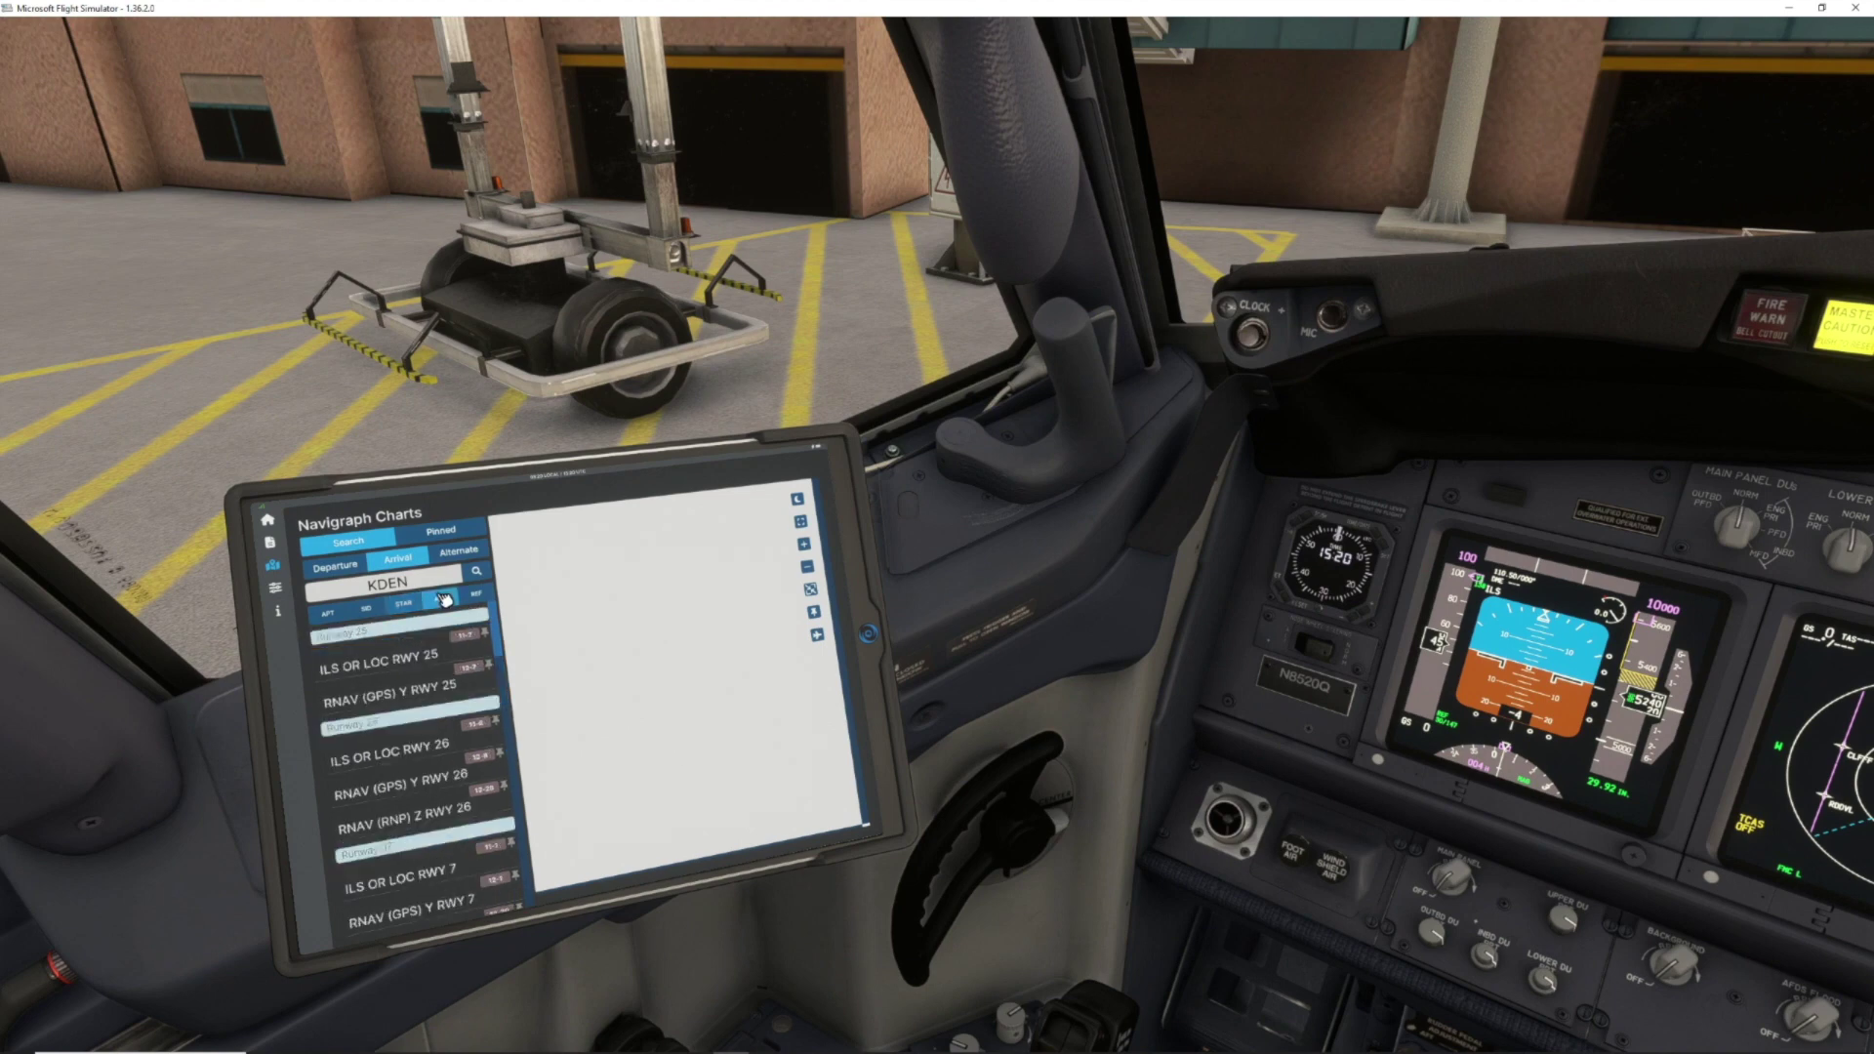
left_click_drag(500, 637, 505, 730)
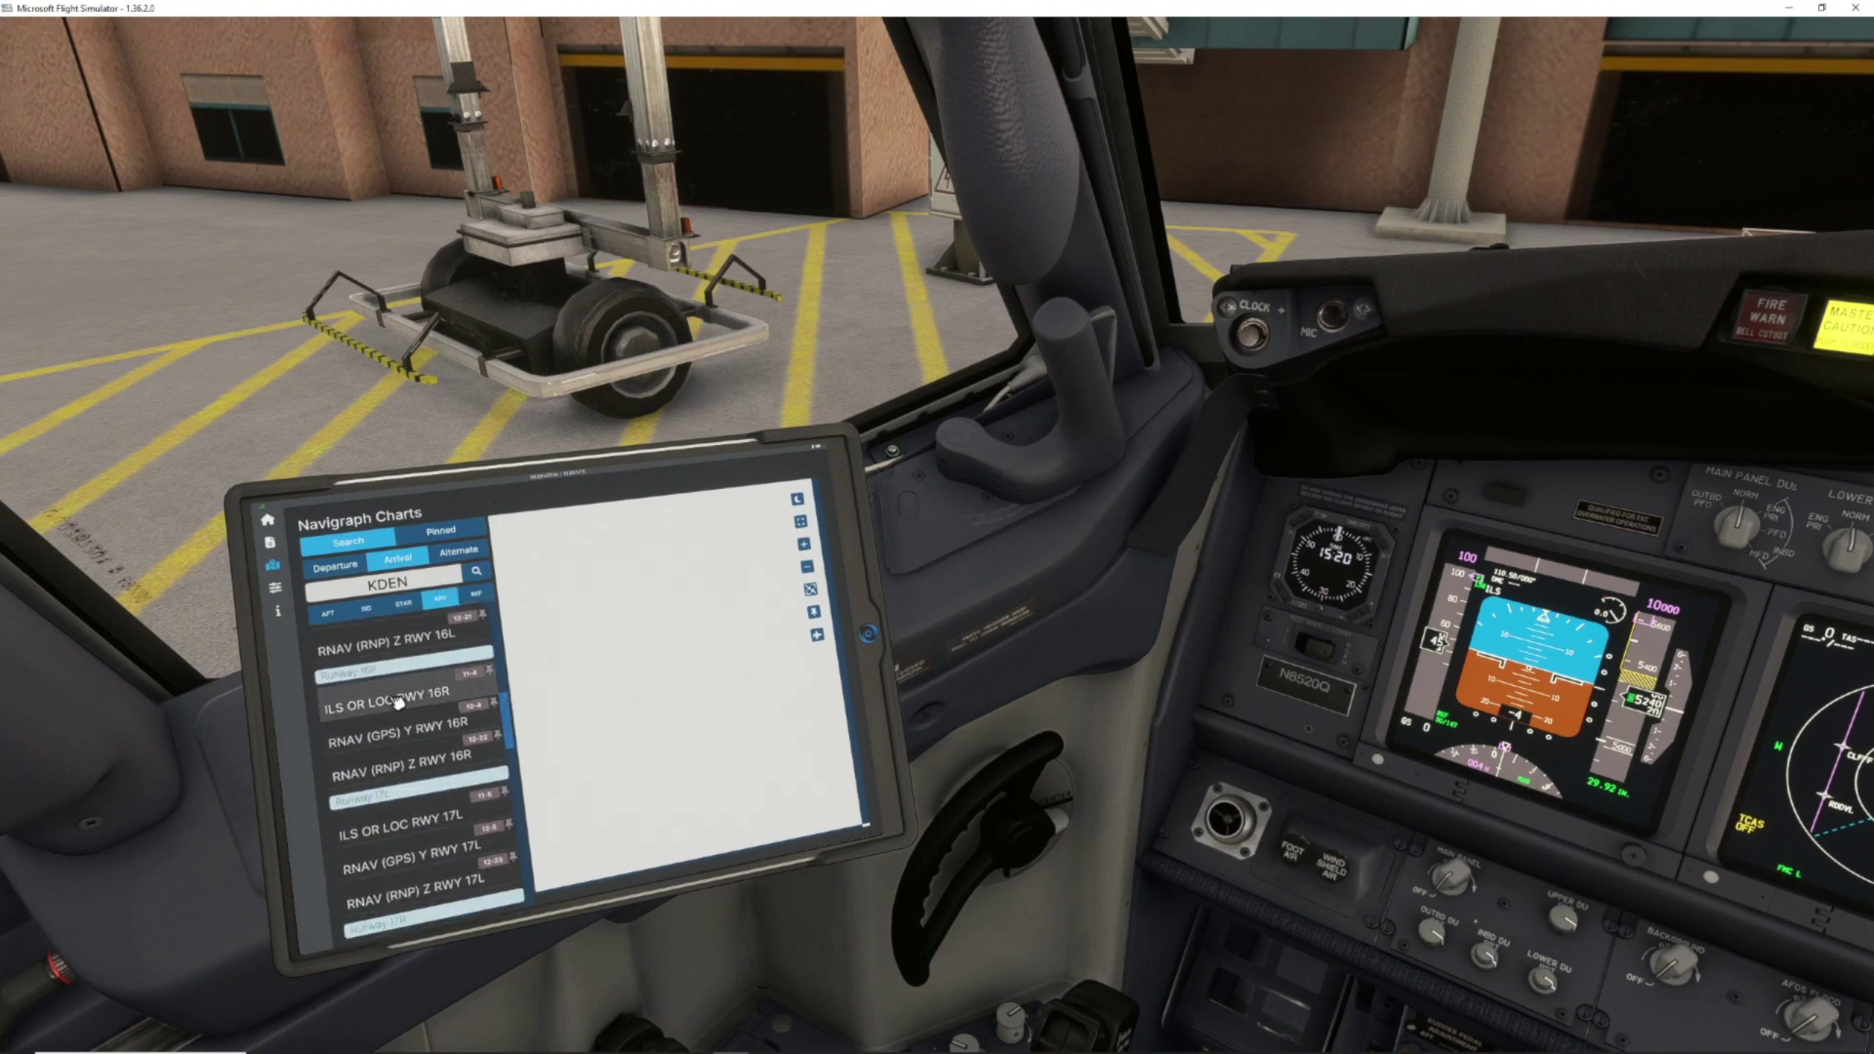
left_click(406, 705)
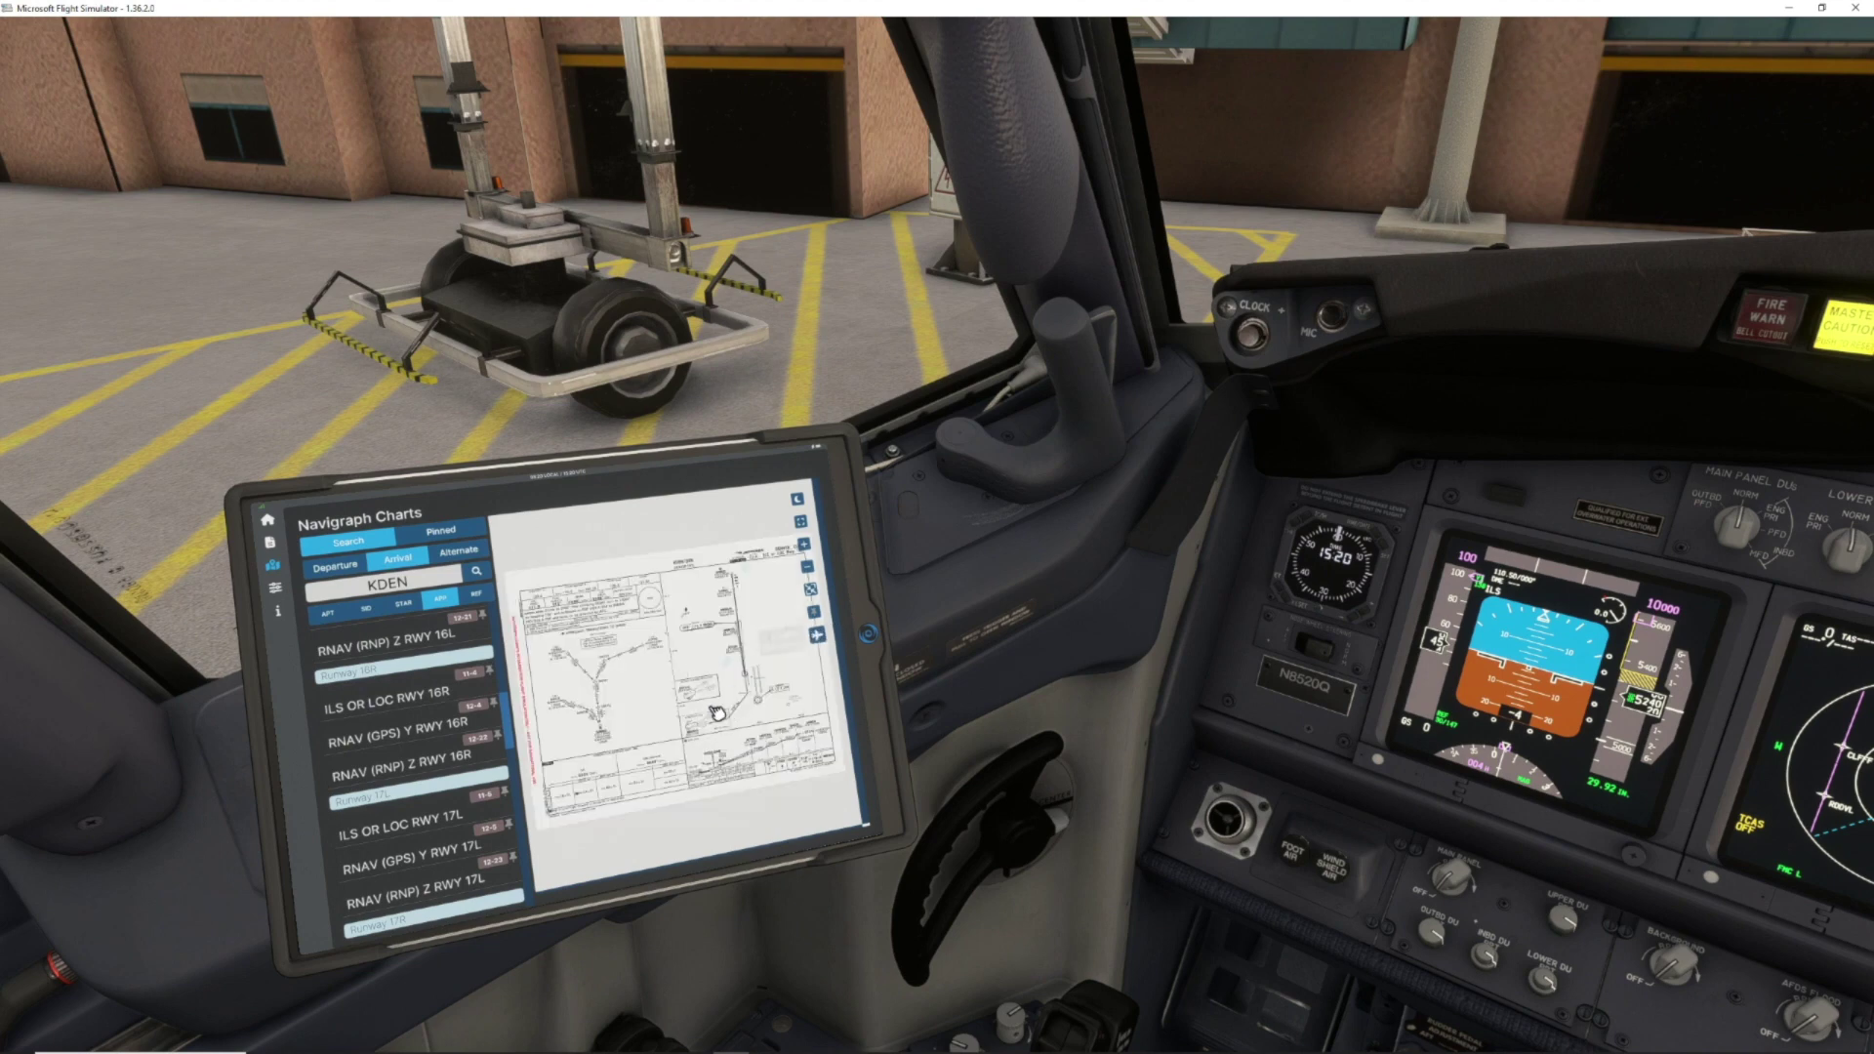
Enlarge the approach chart's profile section and compare its waypoints and altitudes with the legs on the captain's CDU
left_click(804, 547)
scroll(734, 625, "up", 2)
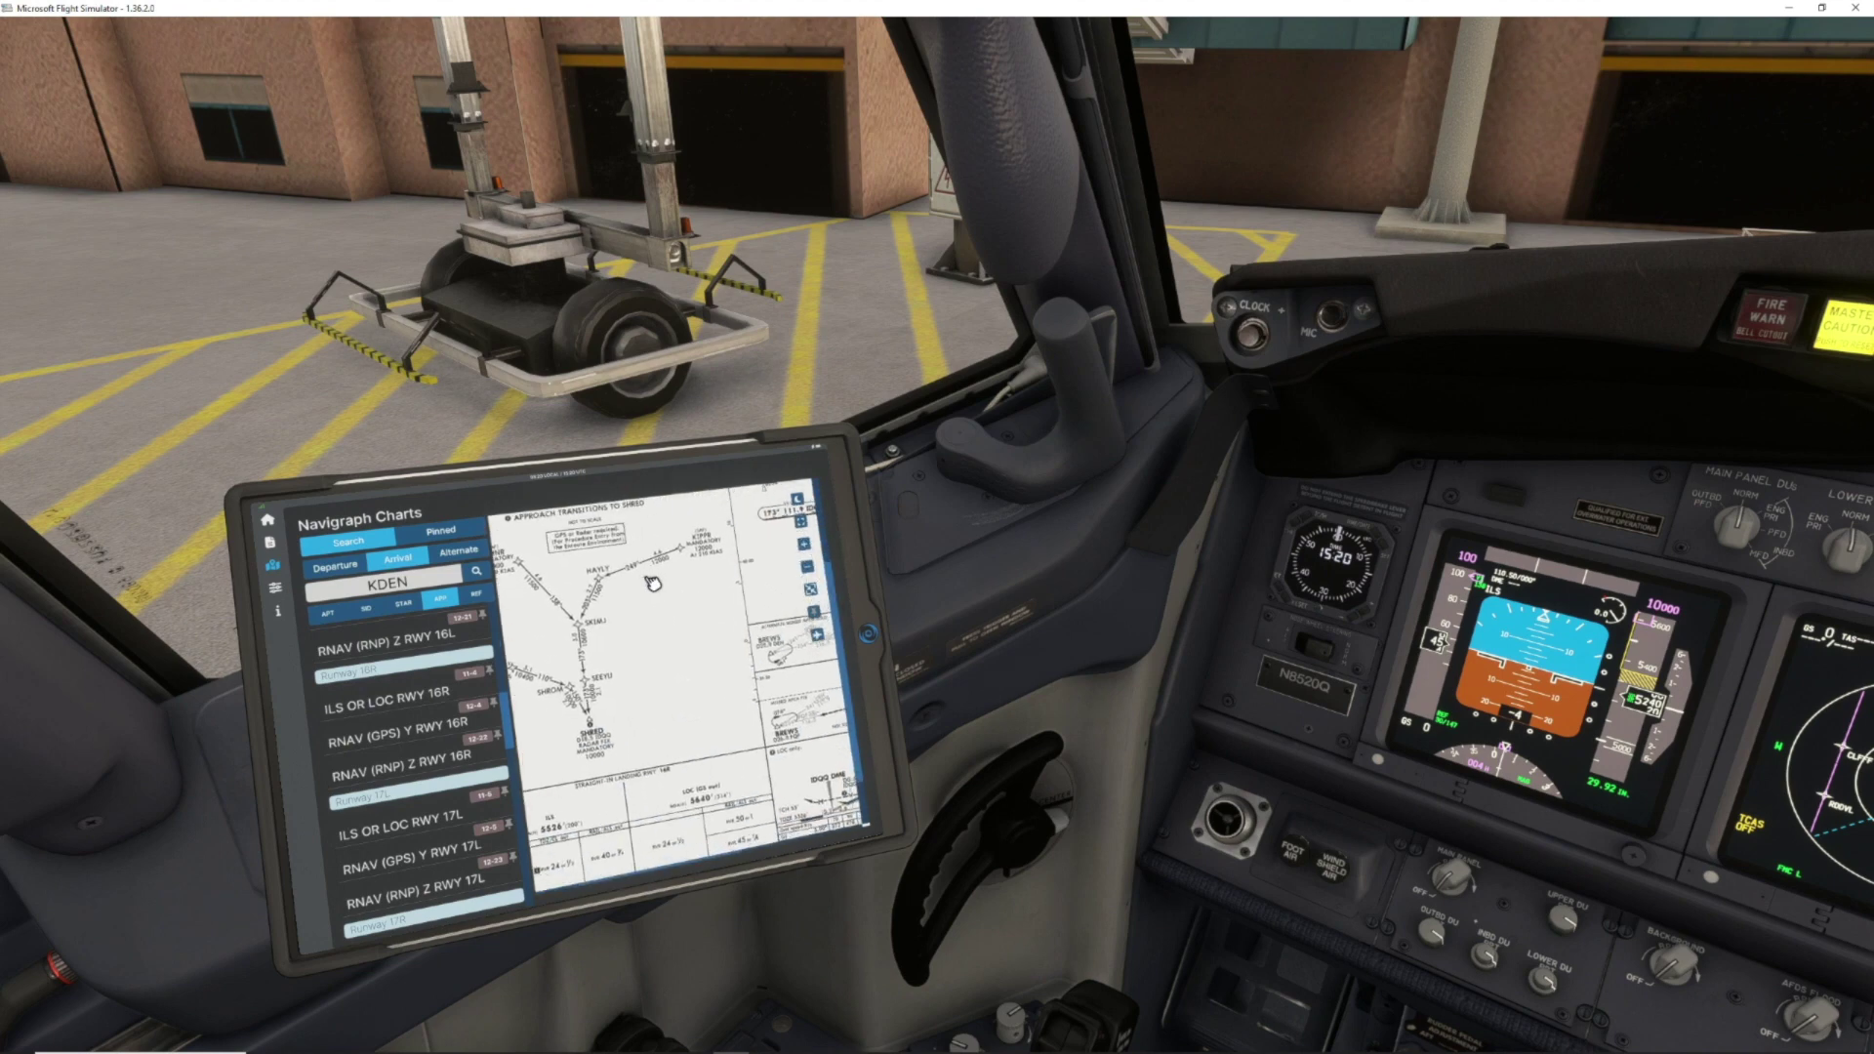
scroll(700, 710, "up", 2)
scroll(613, 710, "up", 2)
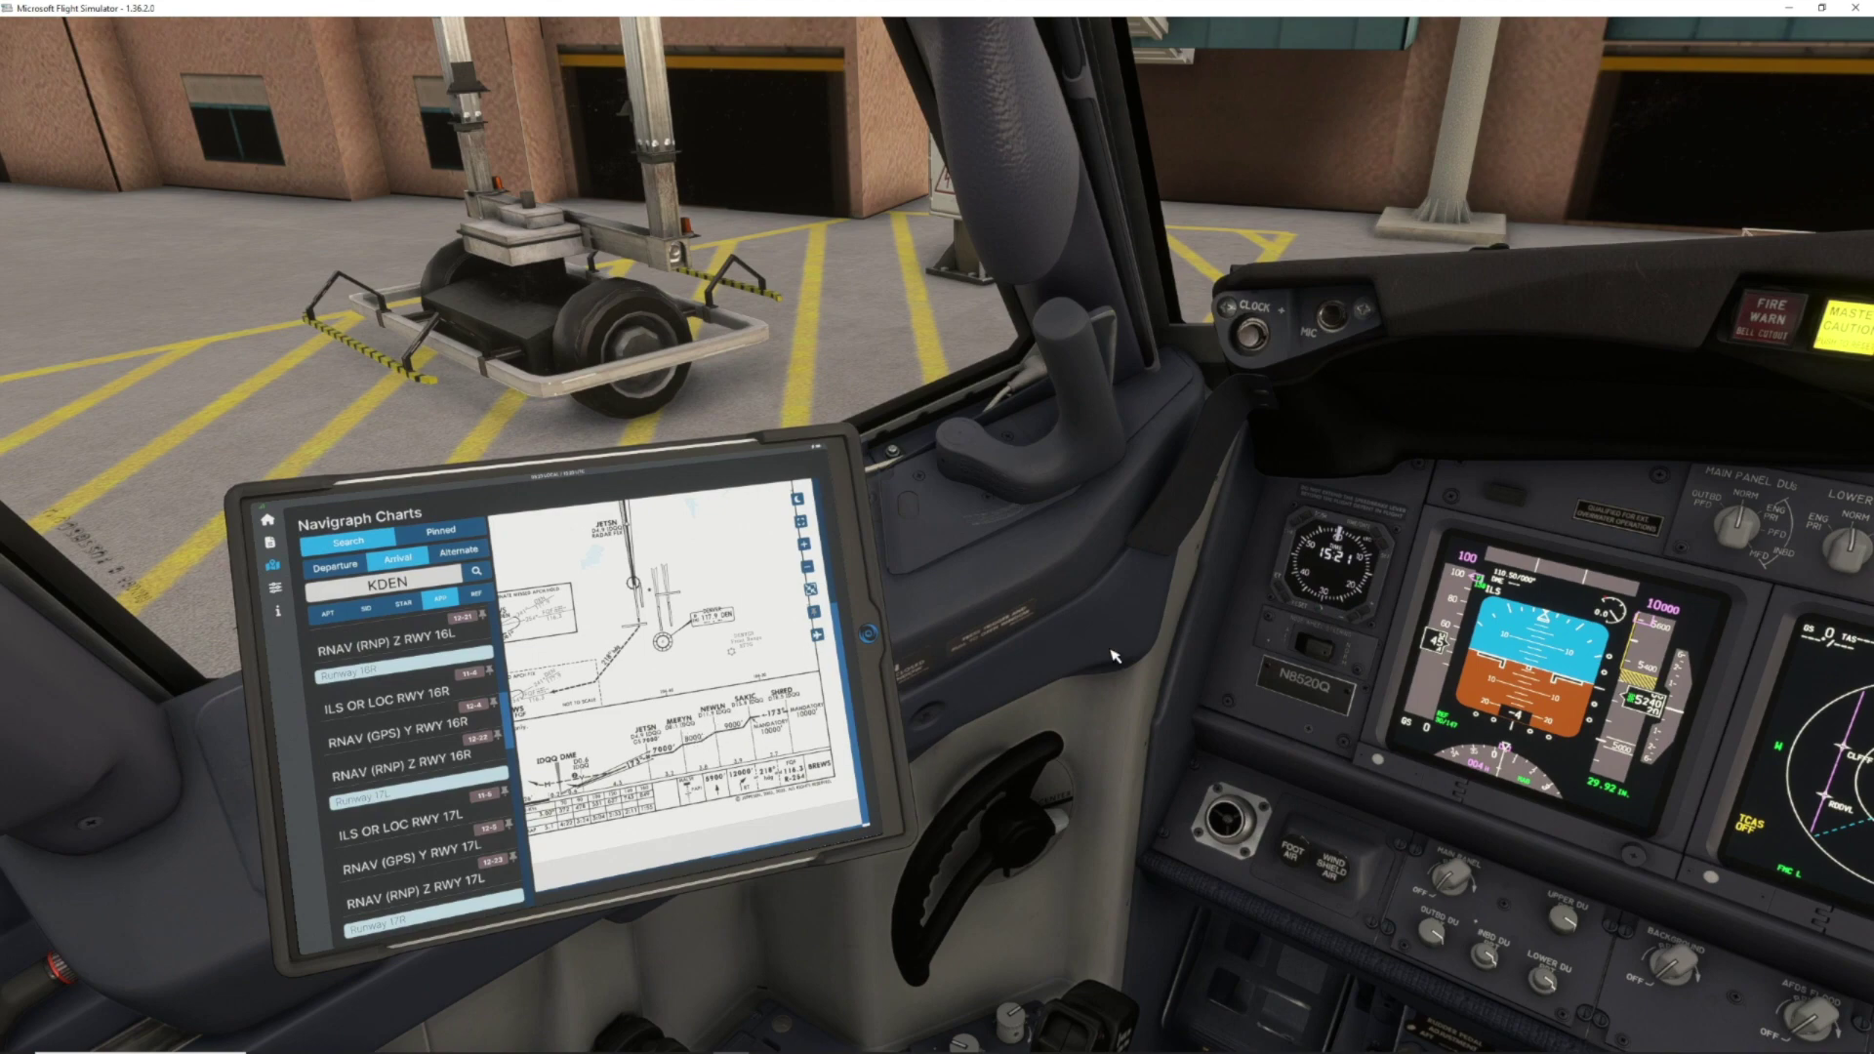
key("alt+2")
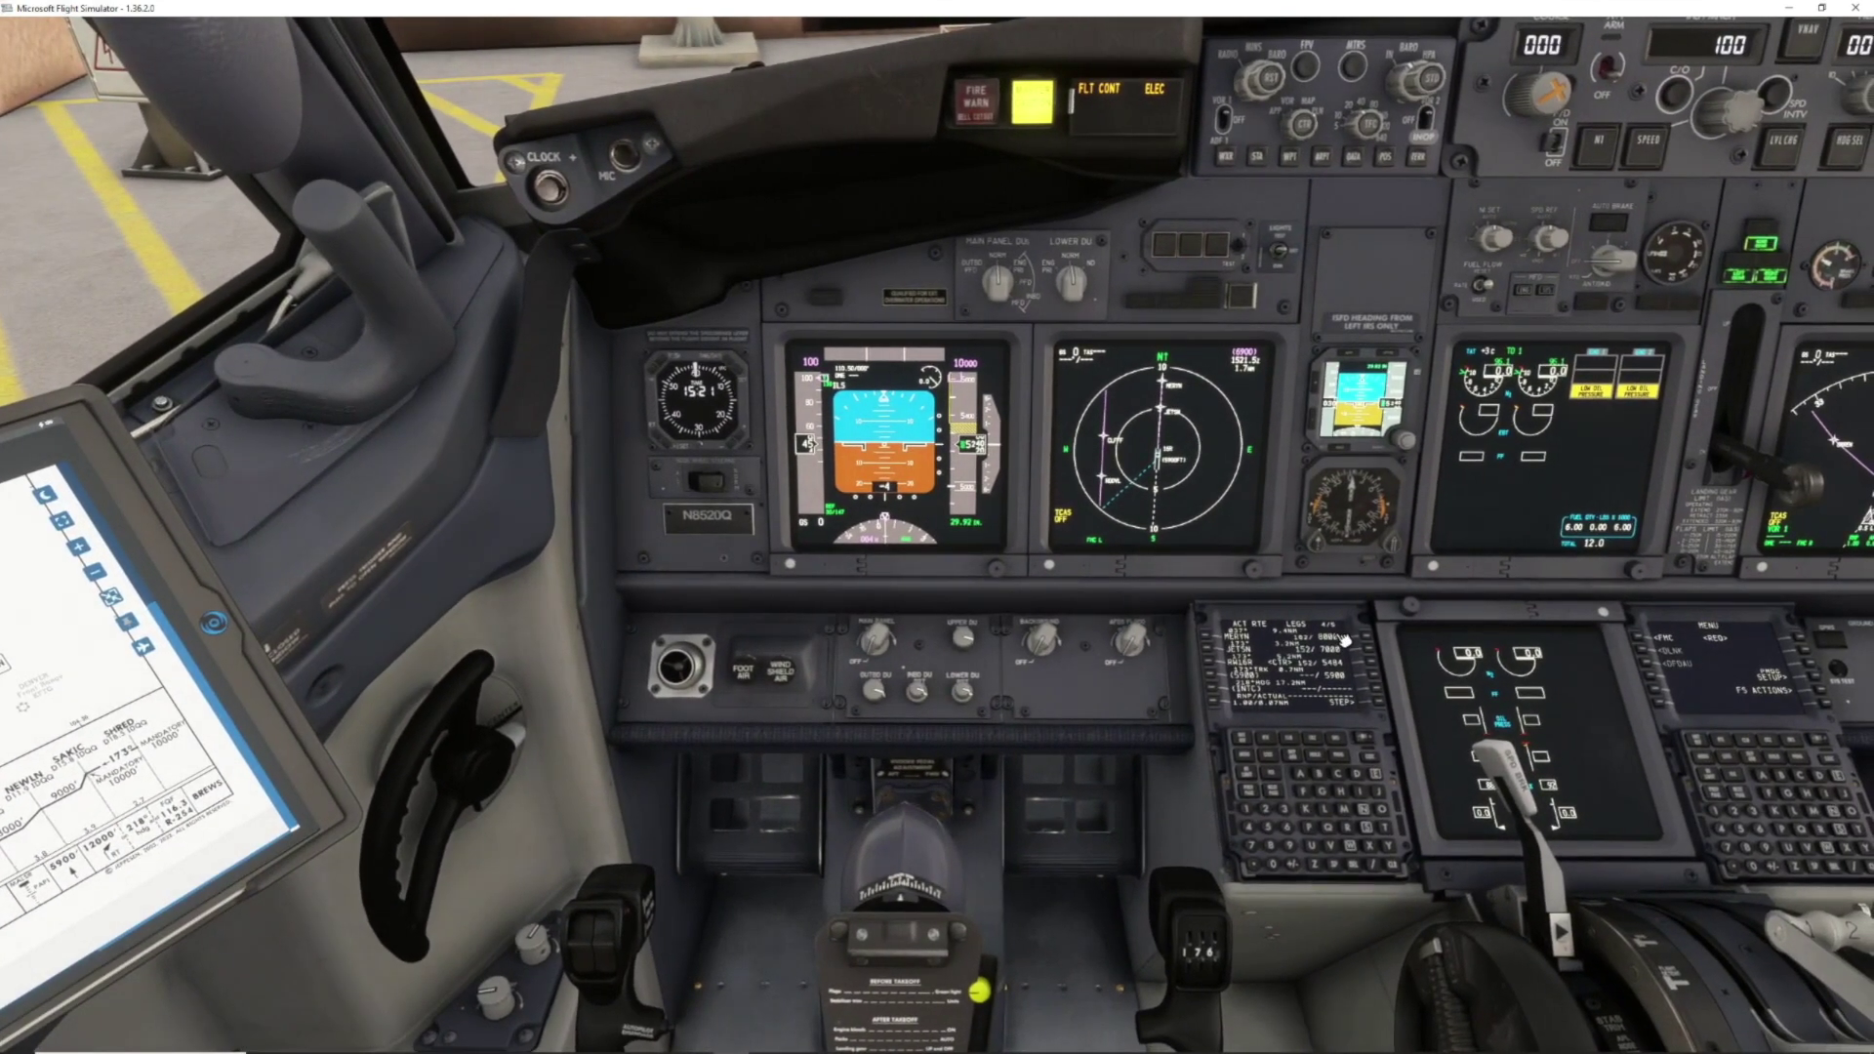
key("alt+1")
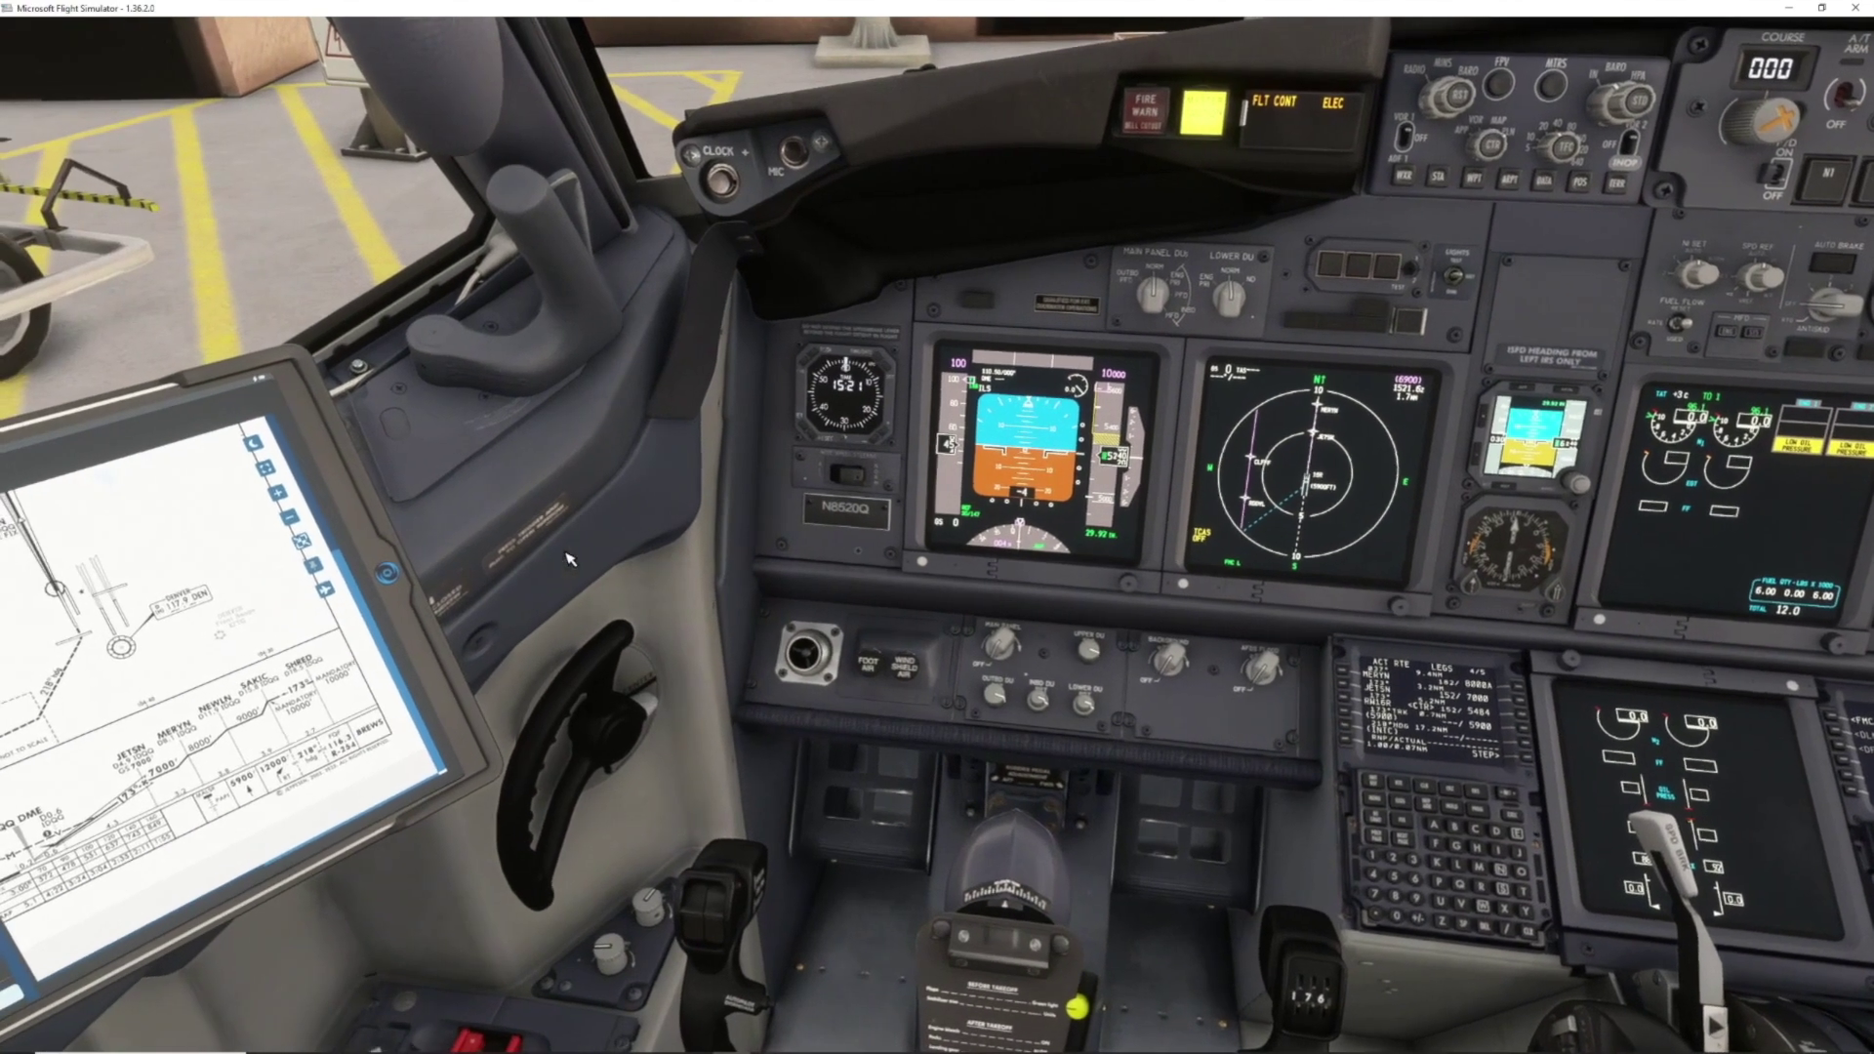